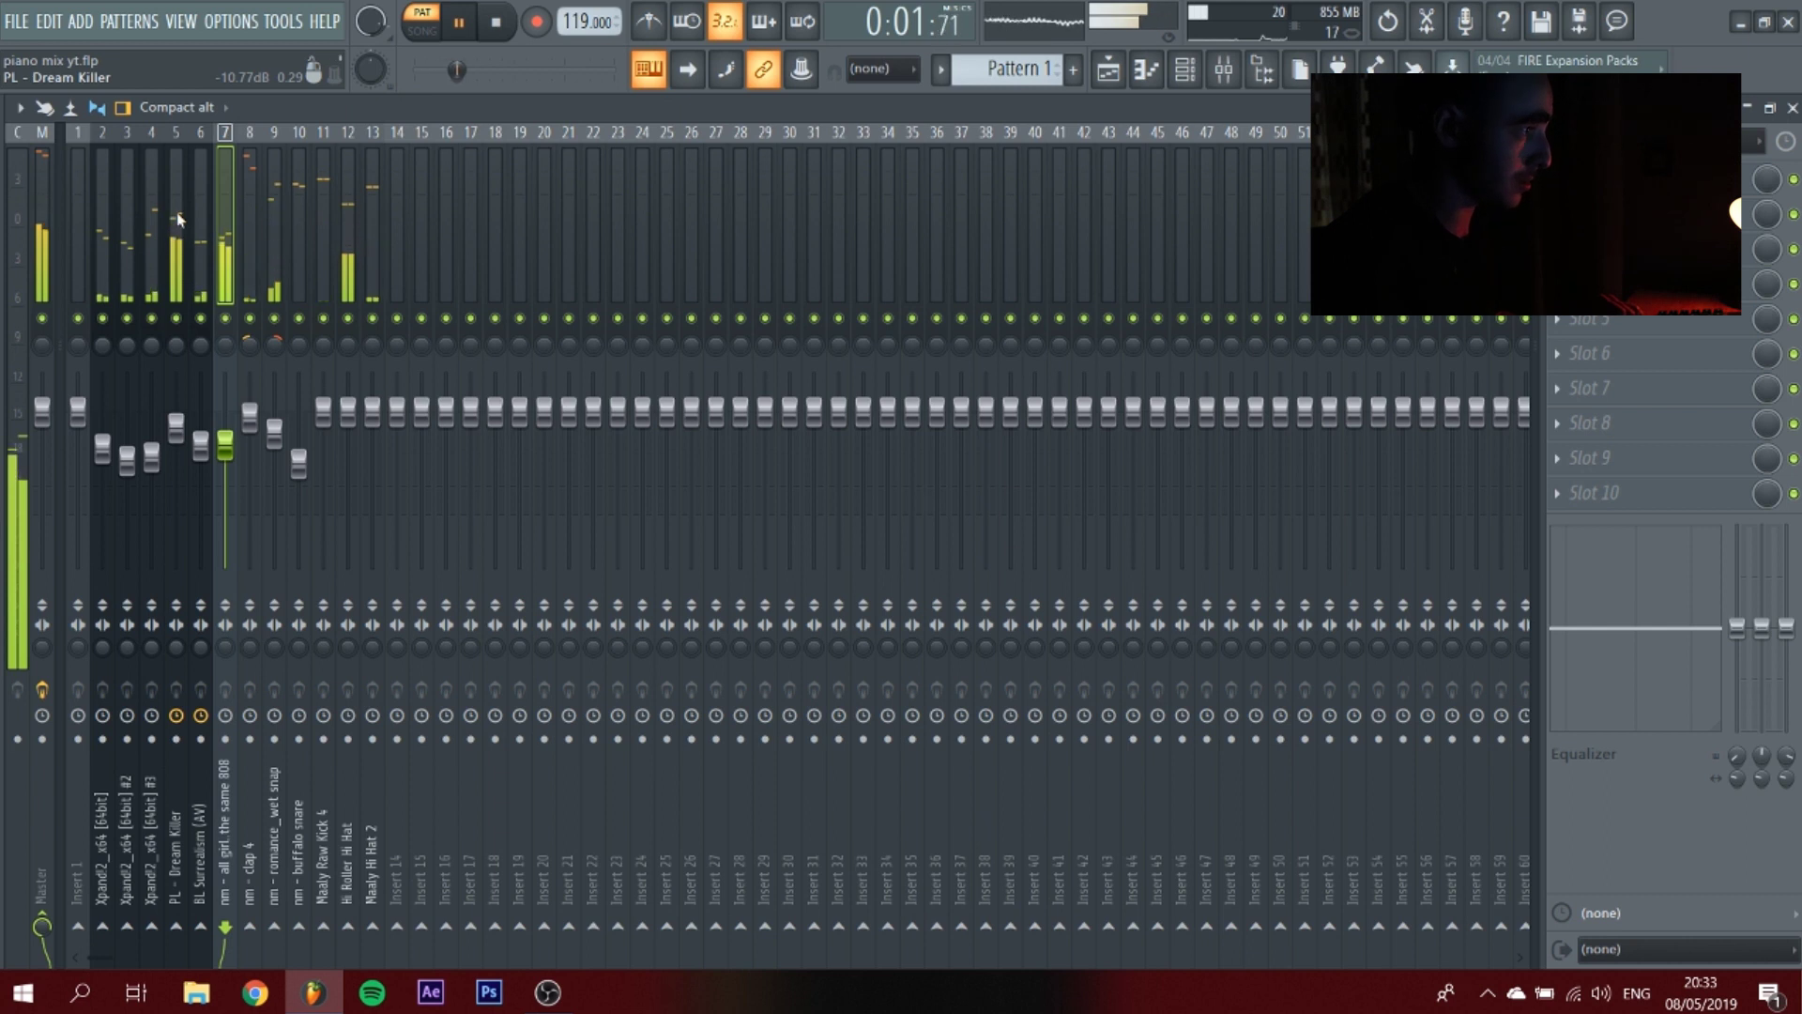
Stop playback and route the five melodic mixer tracks, 2 through 6, exclusively to Insert 30.
key(space)
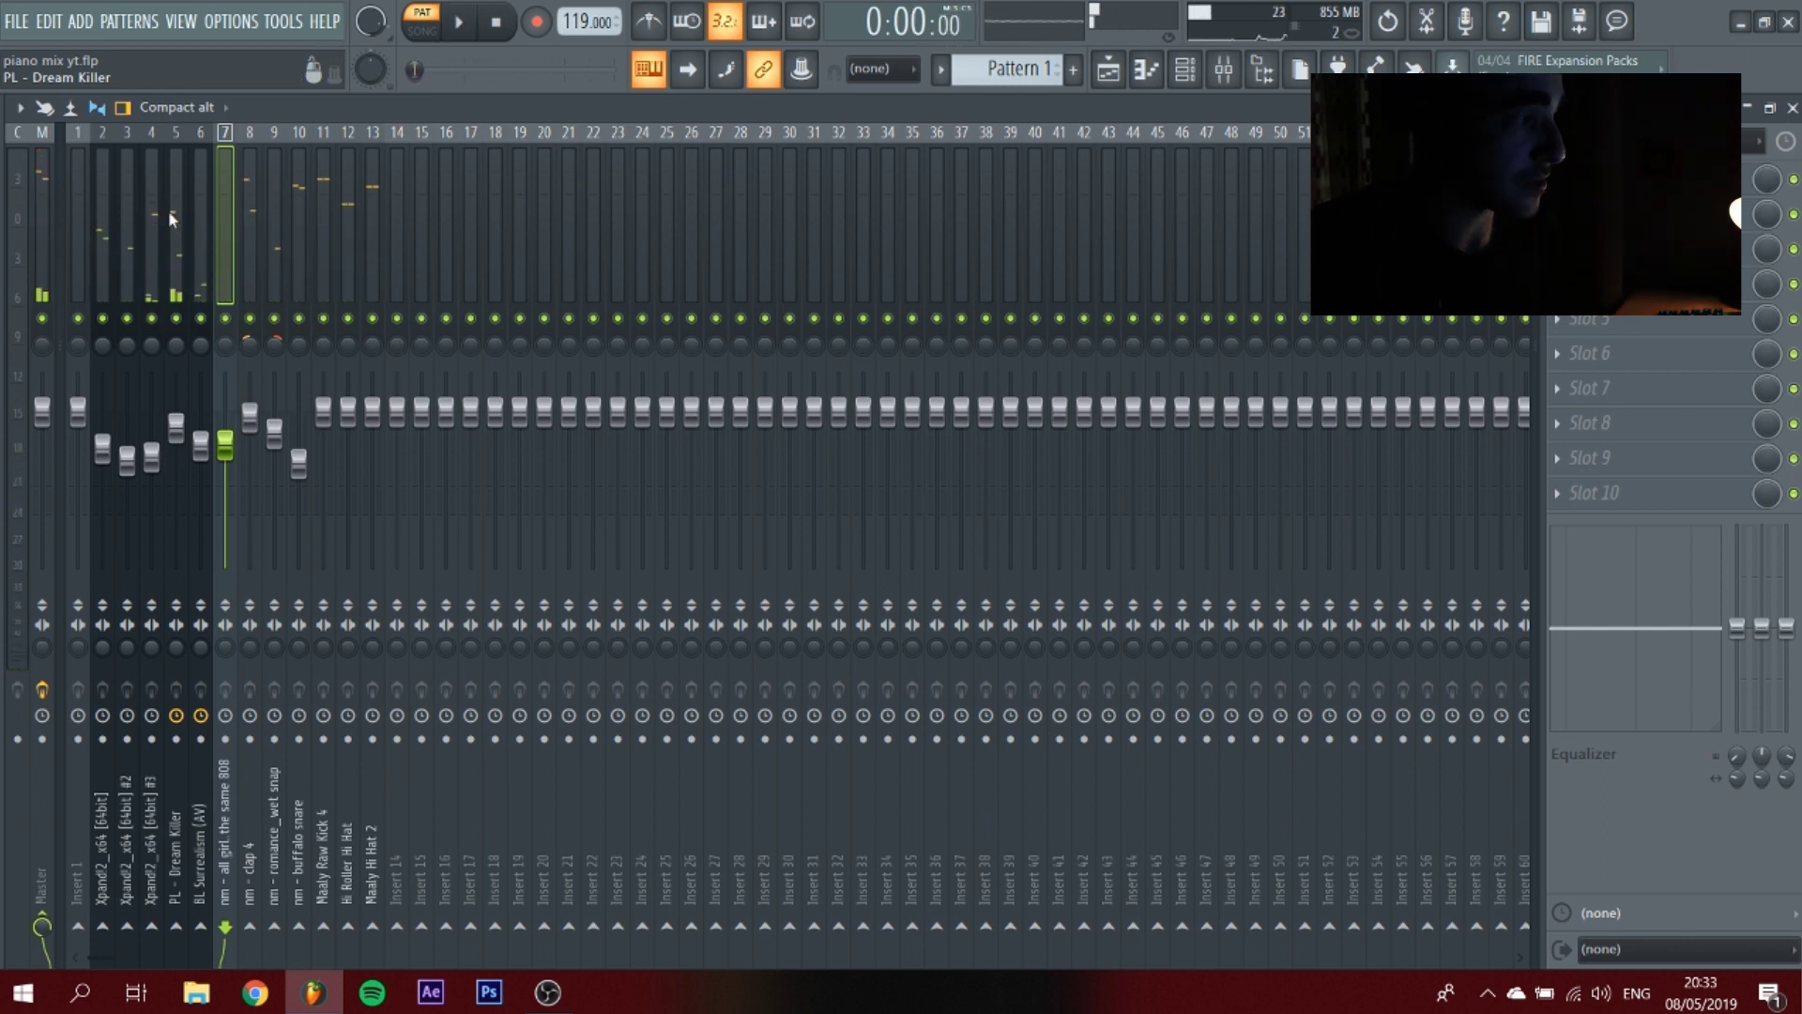
click(113, 272)
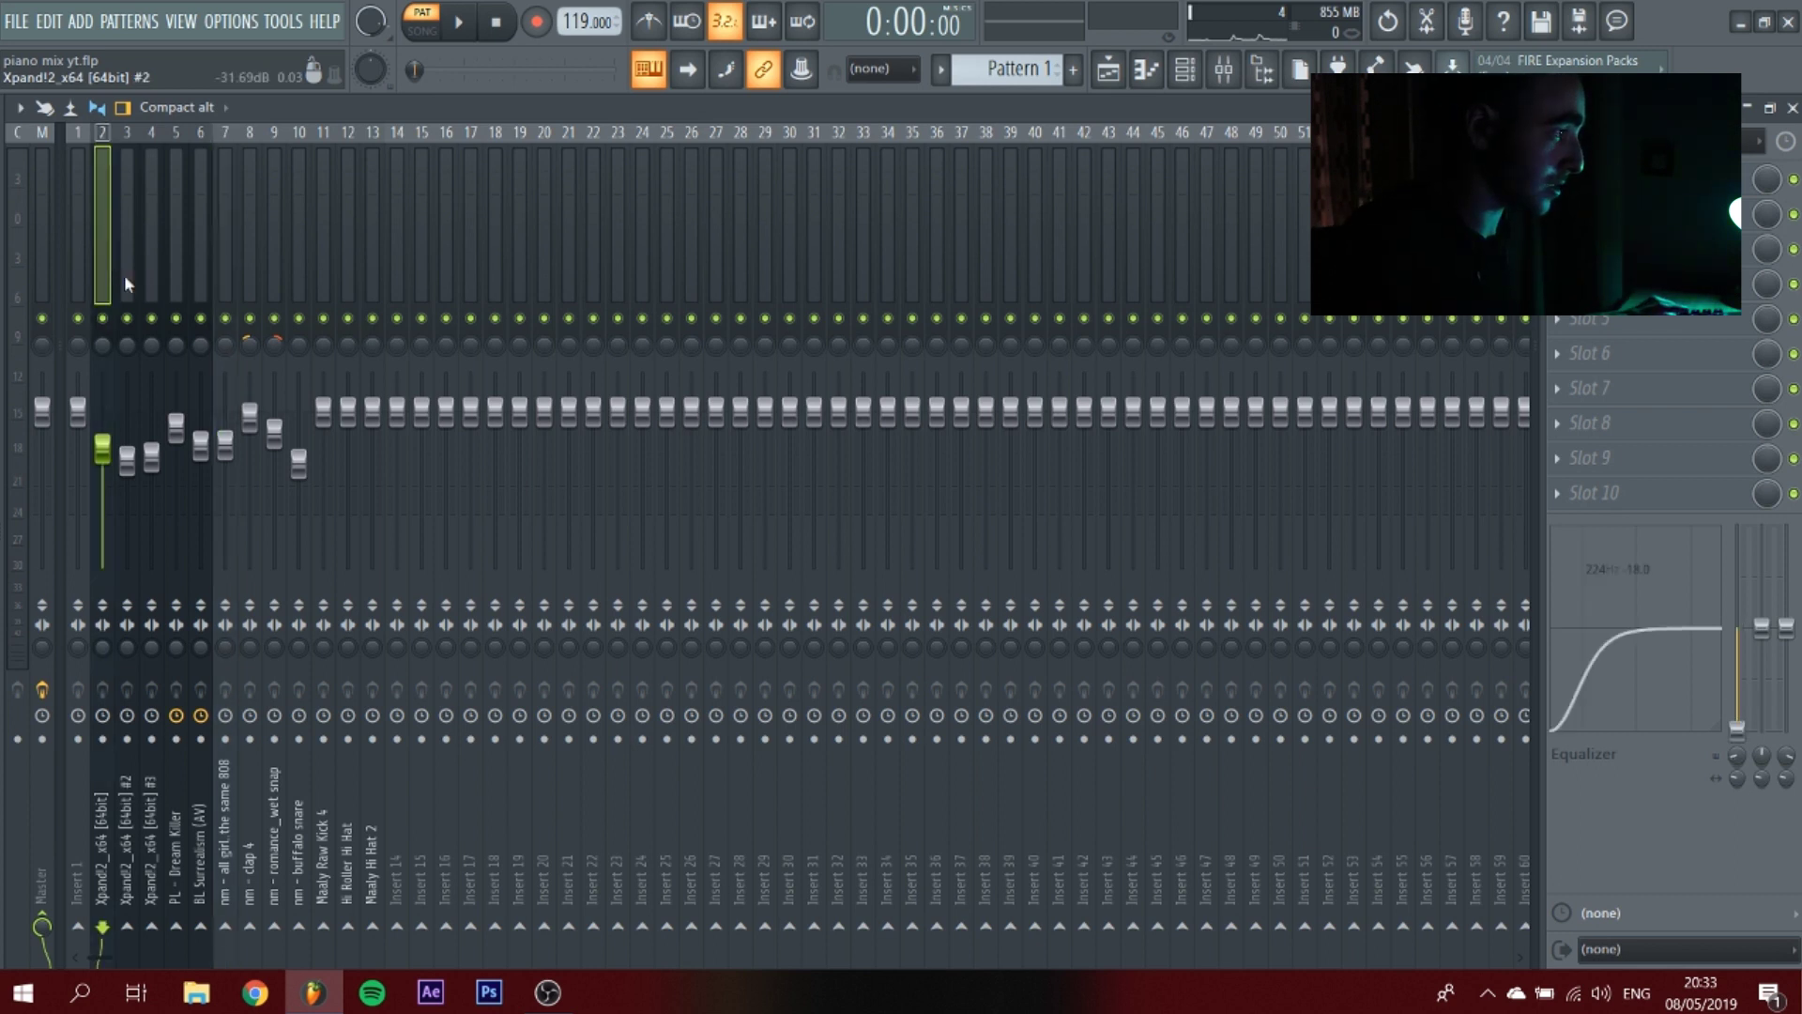
drag(125, 278, 196, 285)
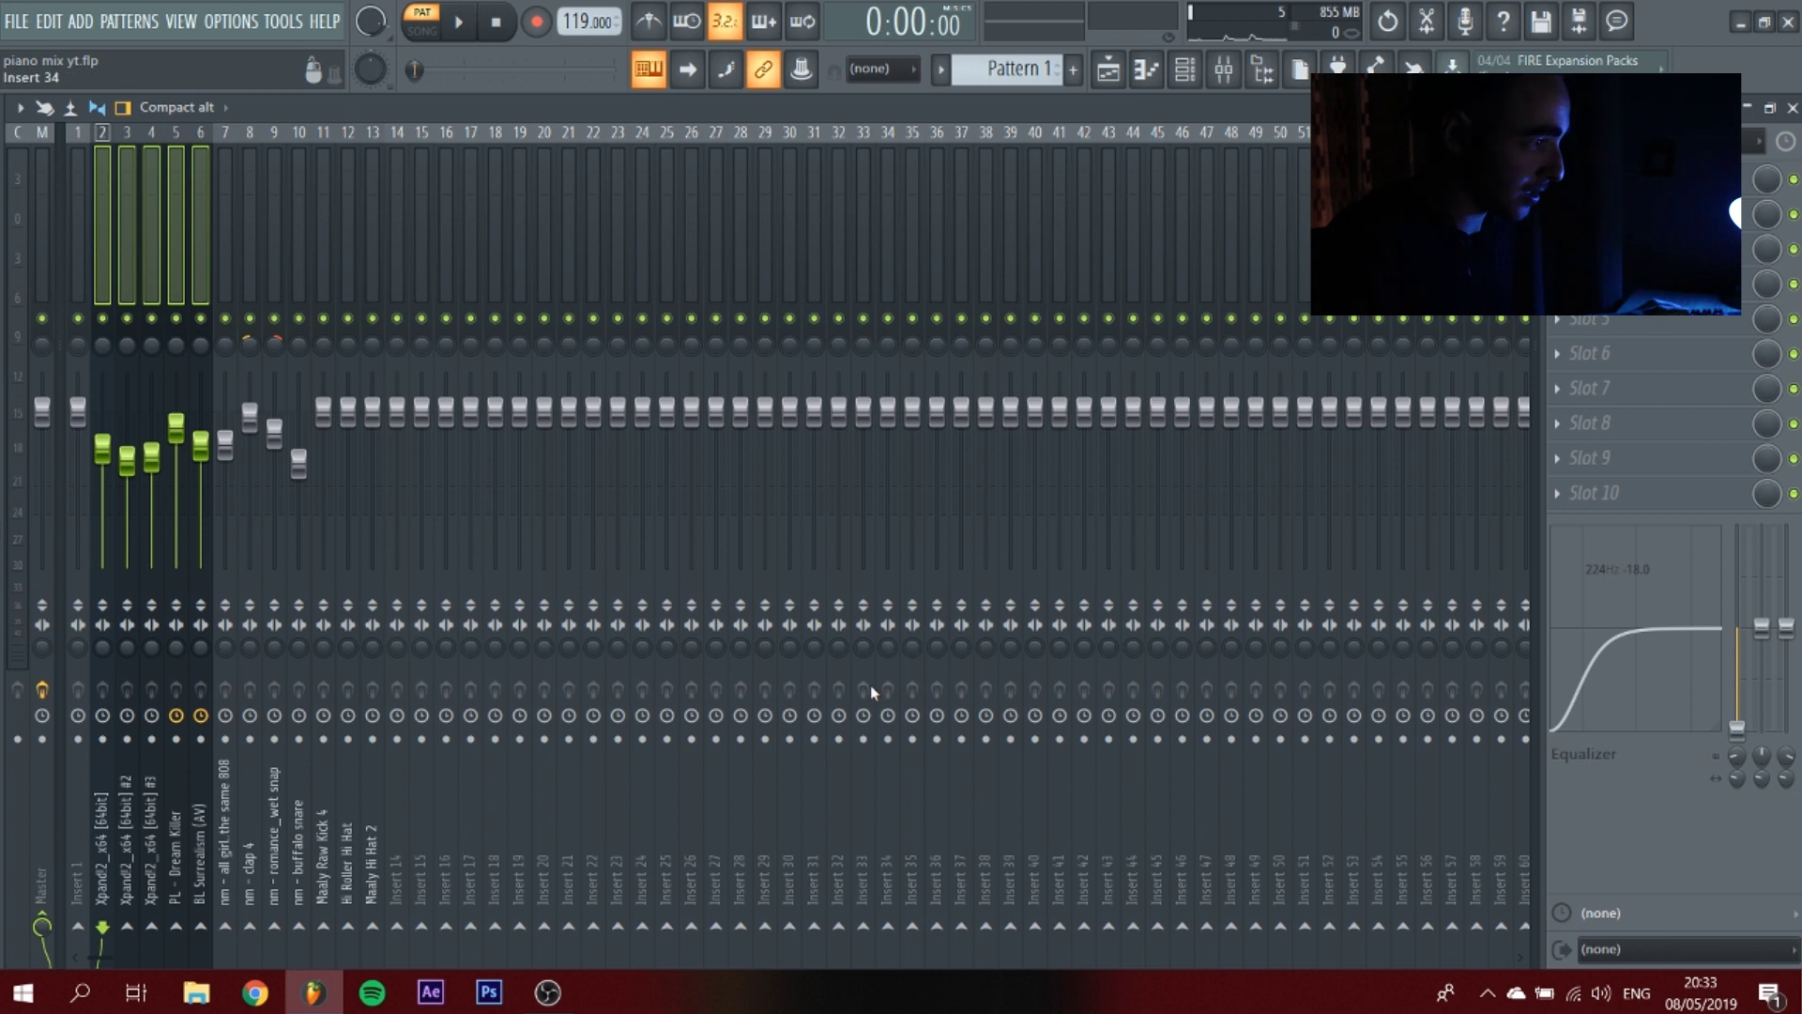
right_click(793, 930)
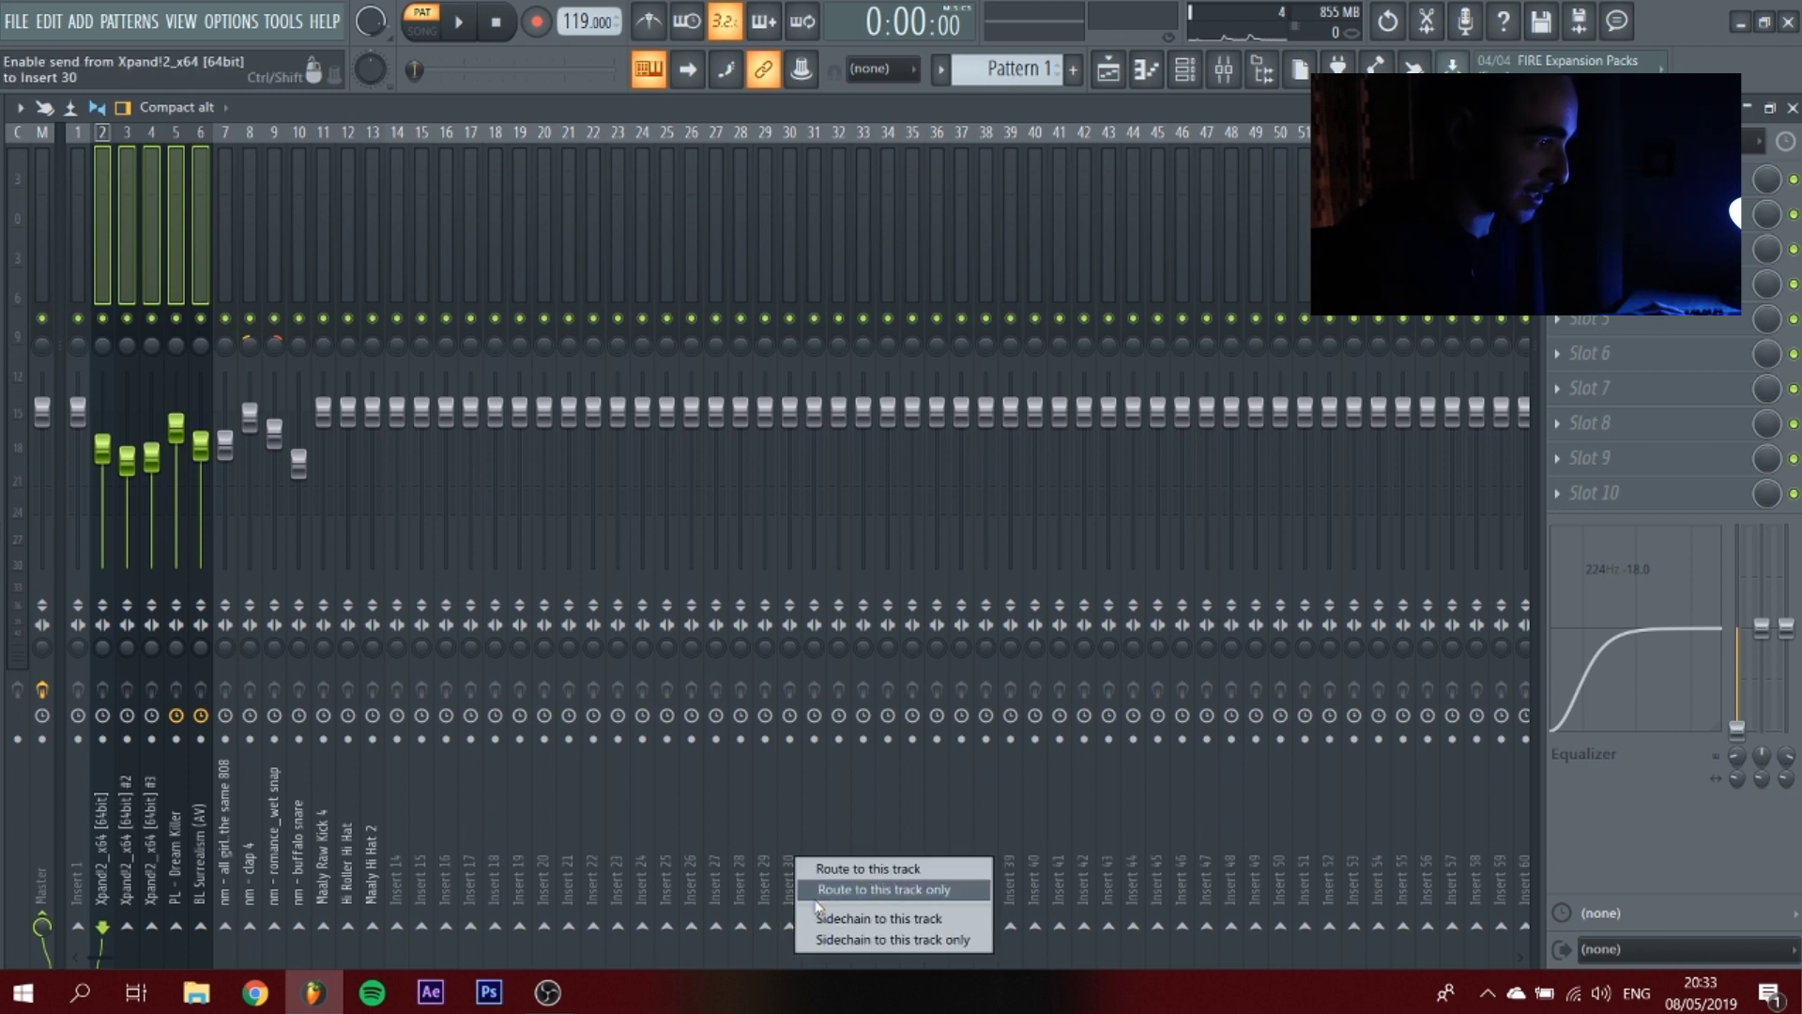
click(816, 894)
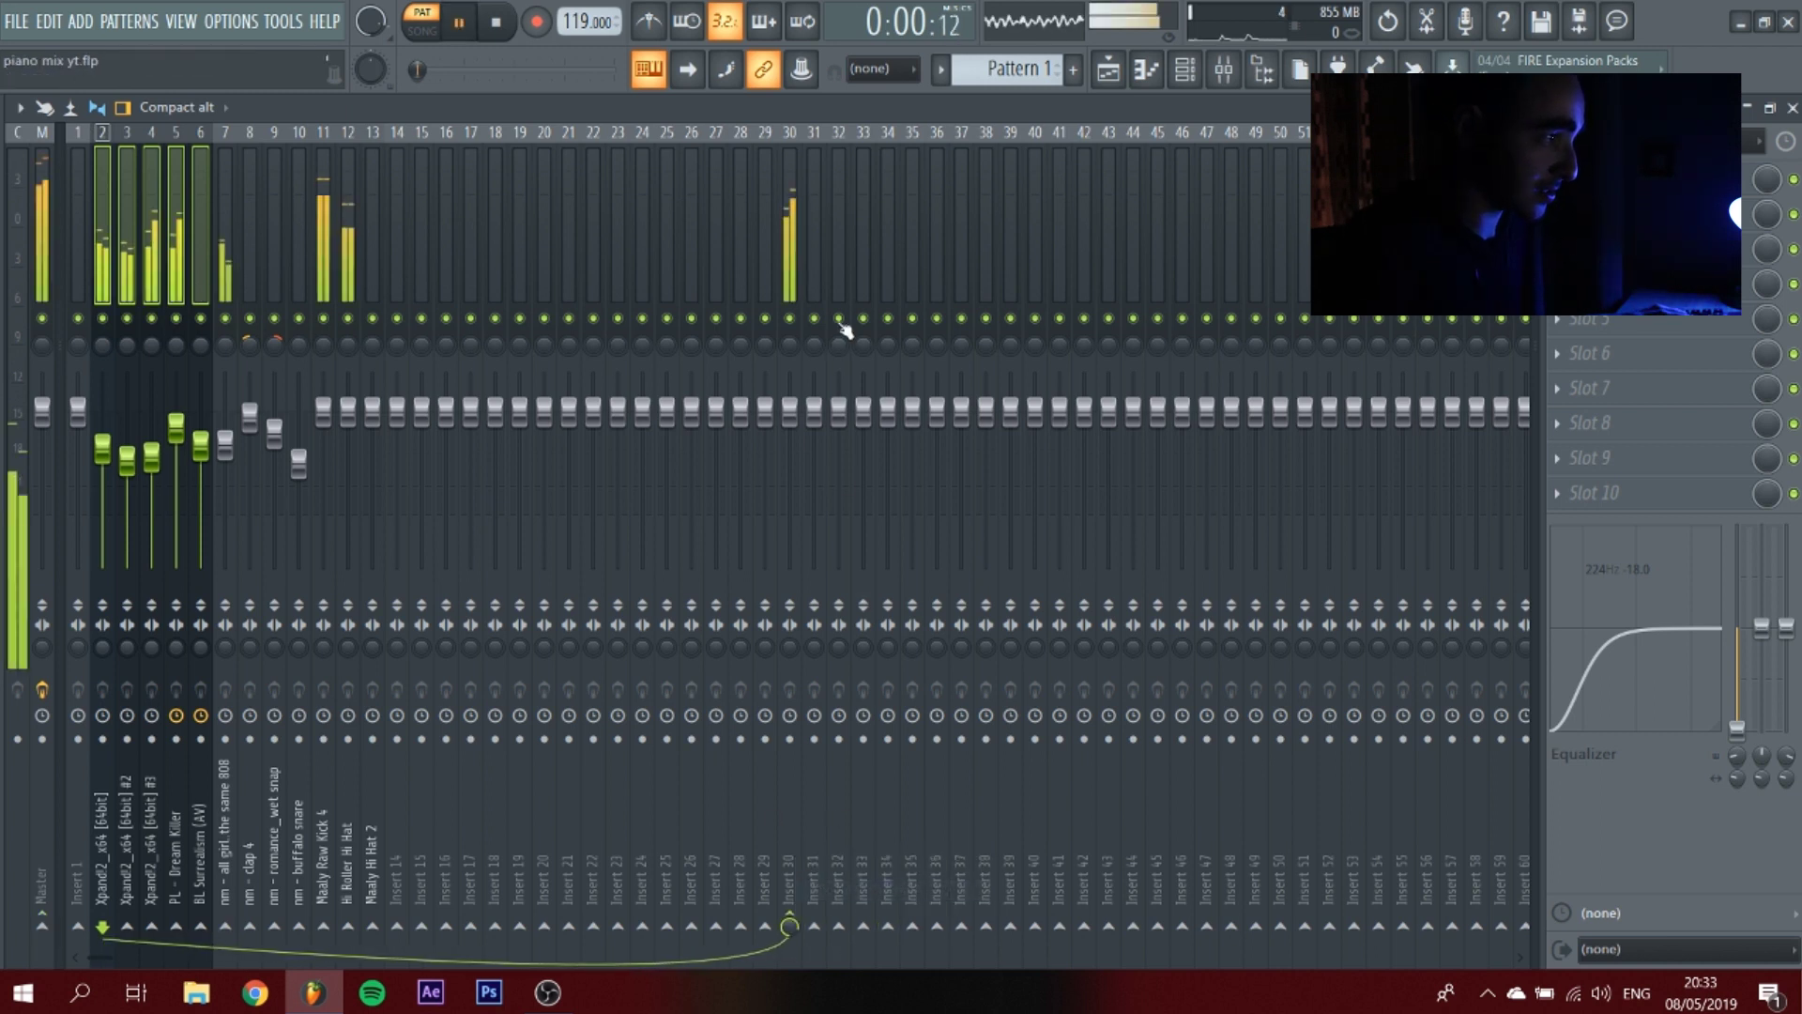
Rename mixer Insert 30 to "melodies".
right_click(788, 281)
click(892, 152)
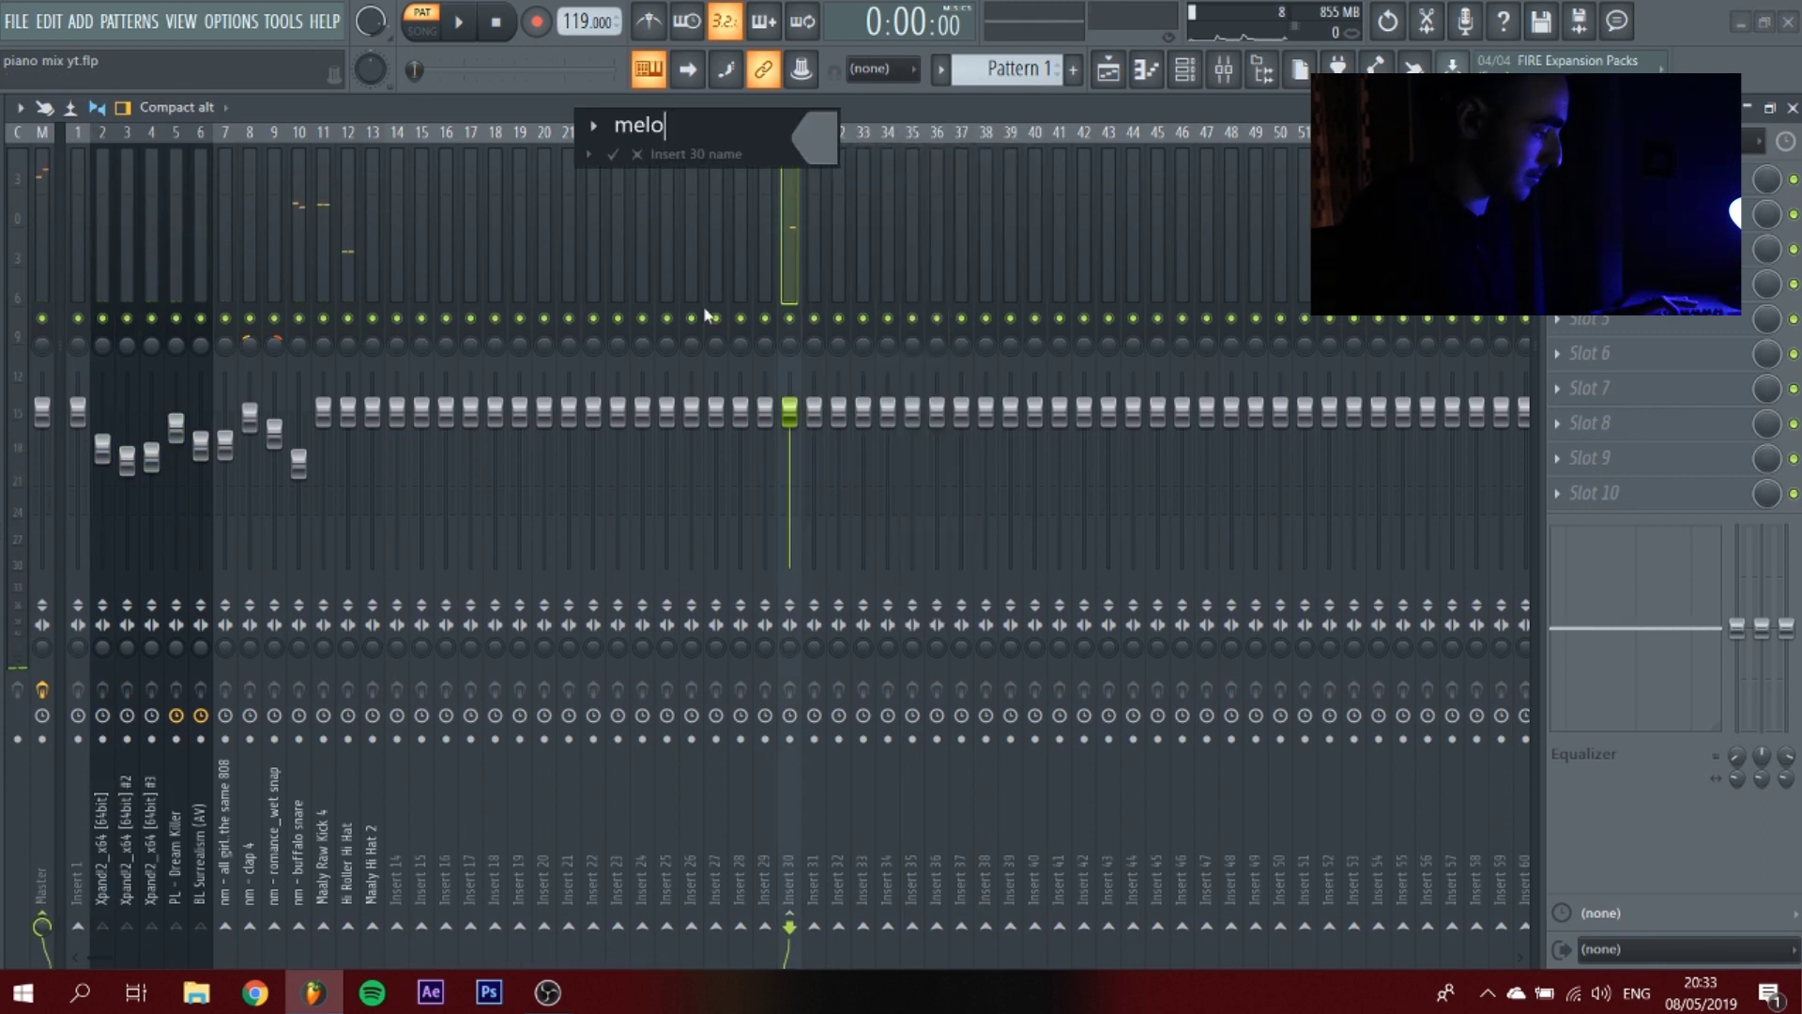
text(melodies)
key(Return)
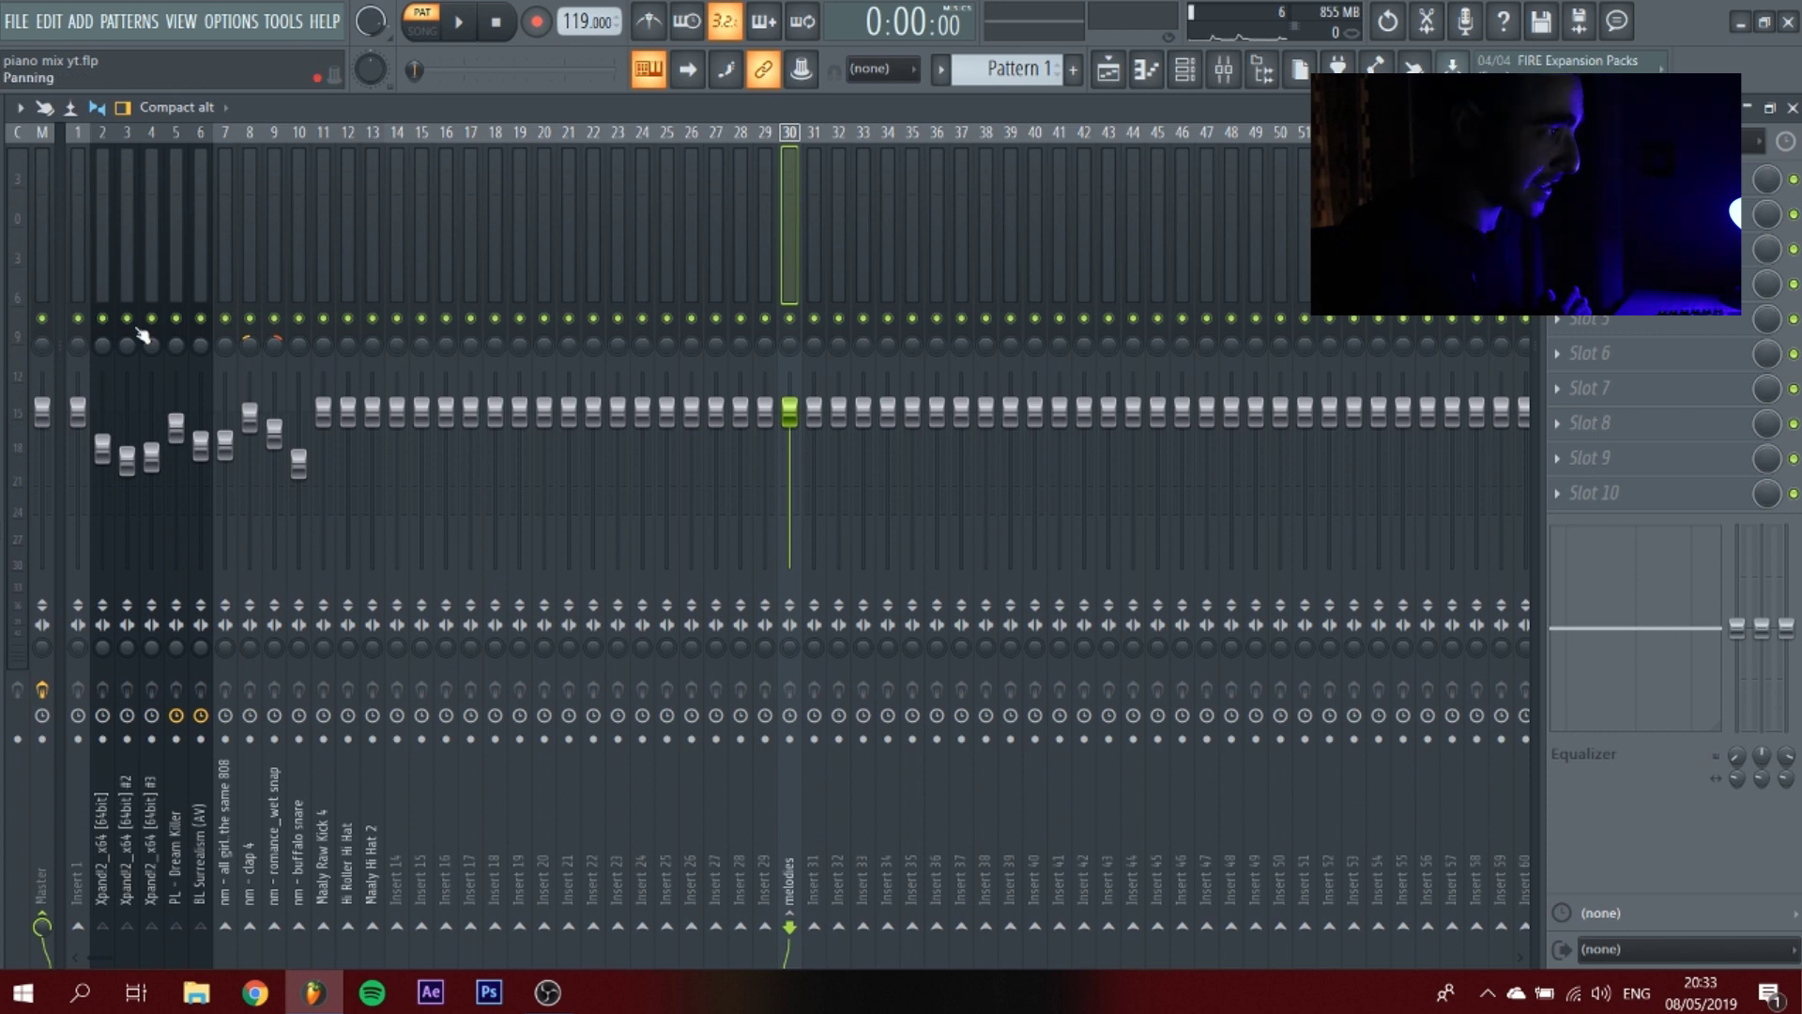
Solo the first Xpand!2 track (track 2), play the pattern and reset the track's volume fader to its default.
click(107, 328)
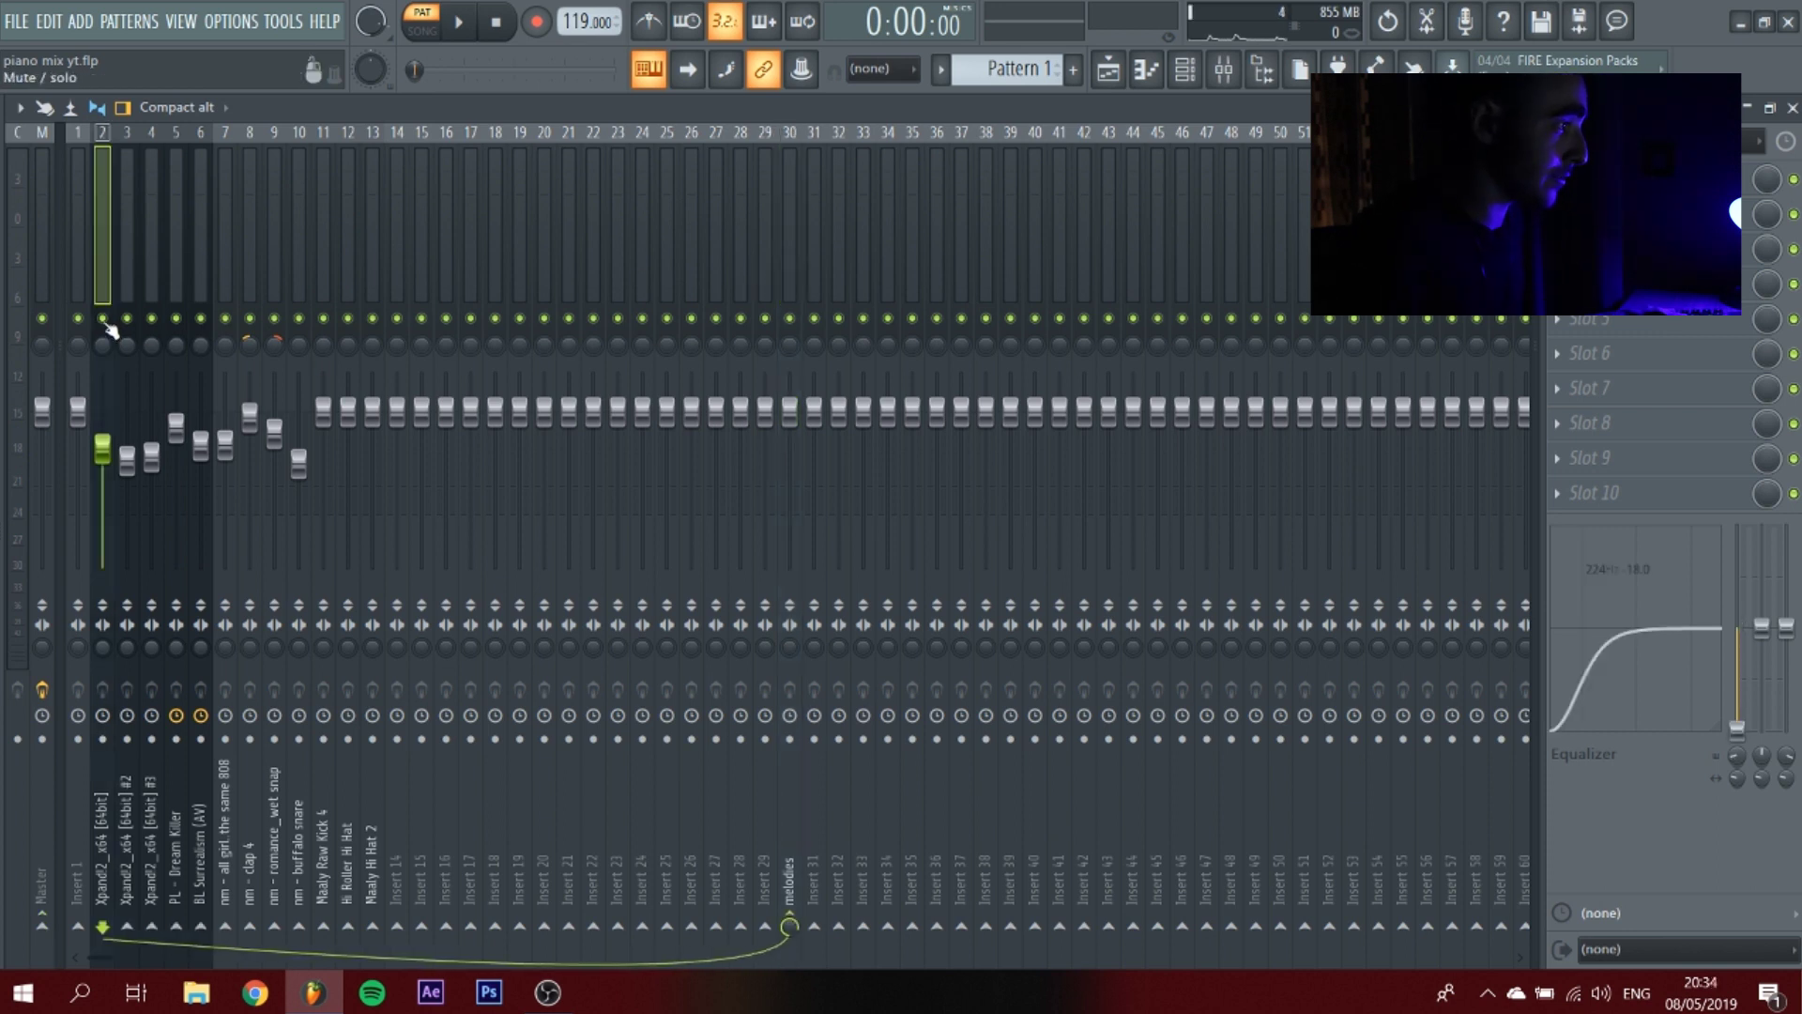
right_click(105, 322)
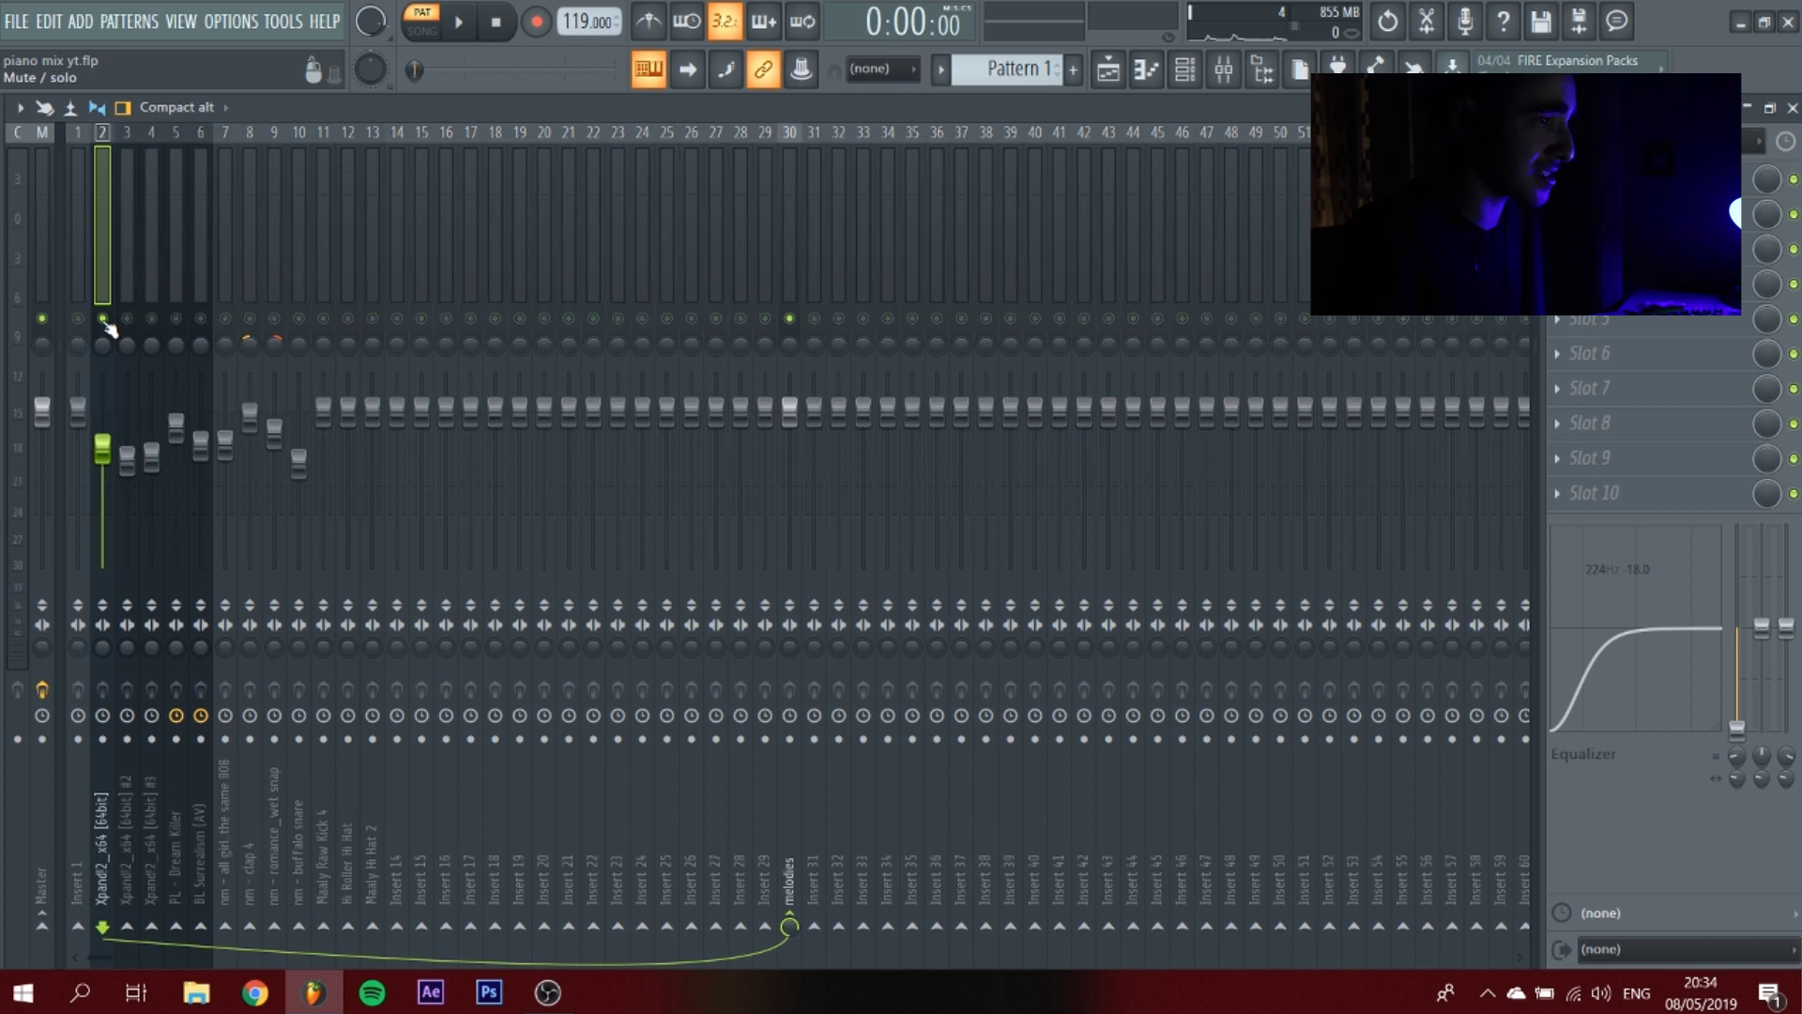
key(space)
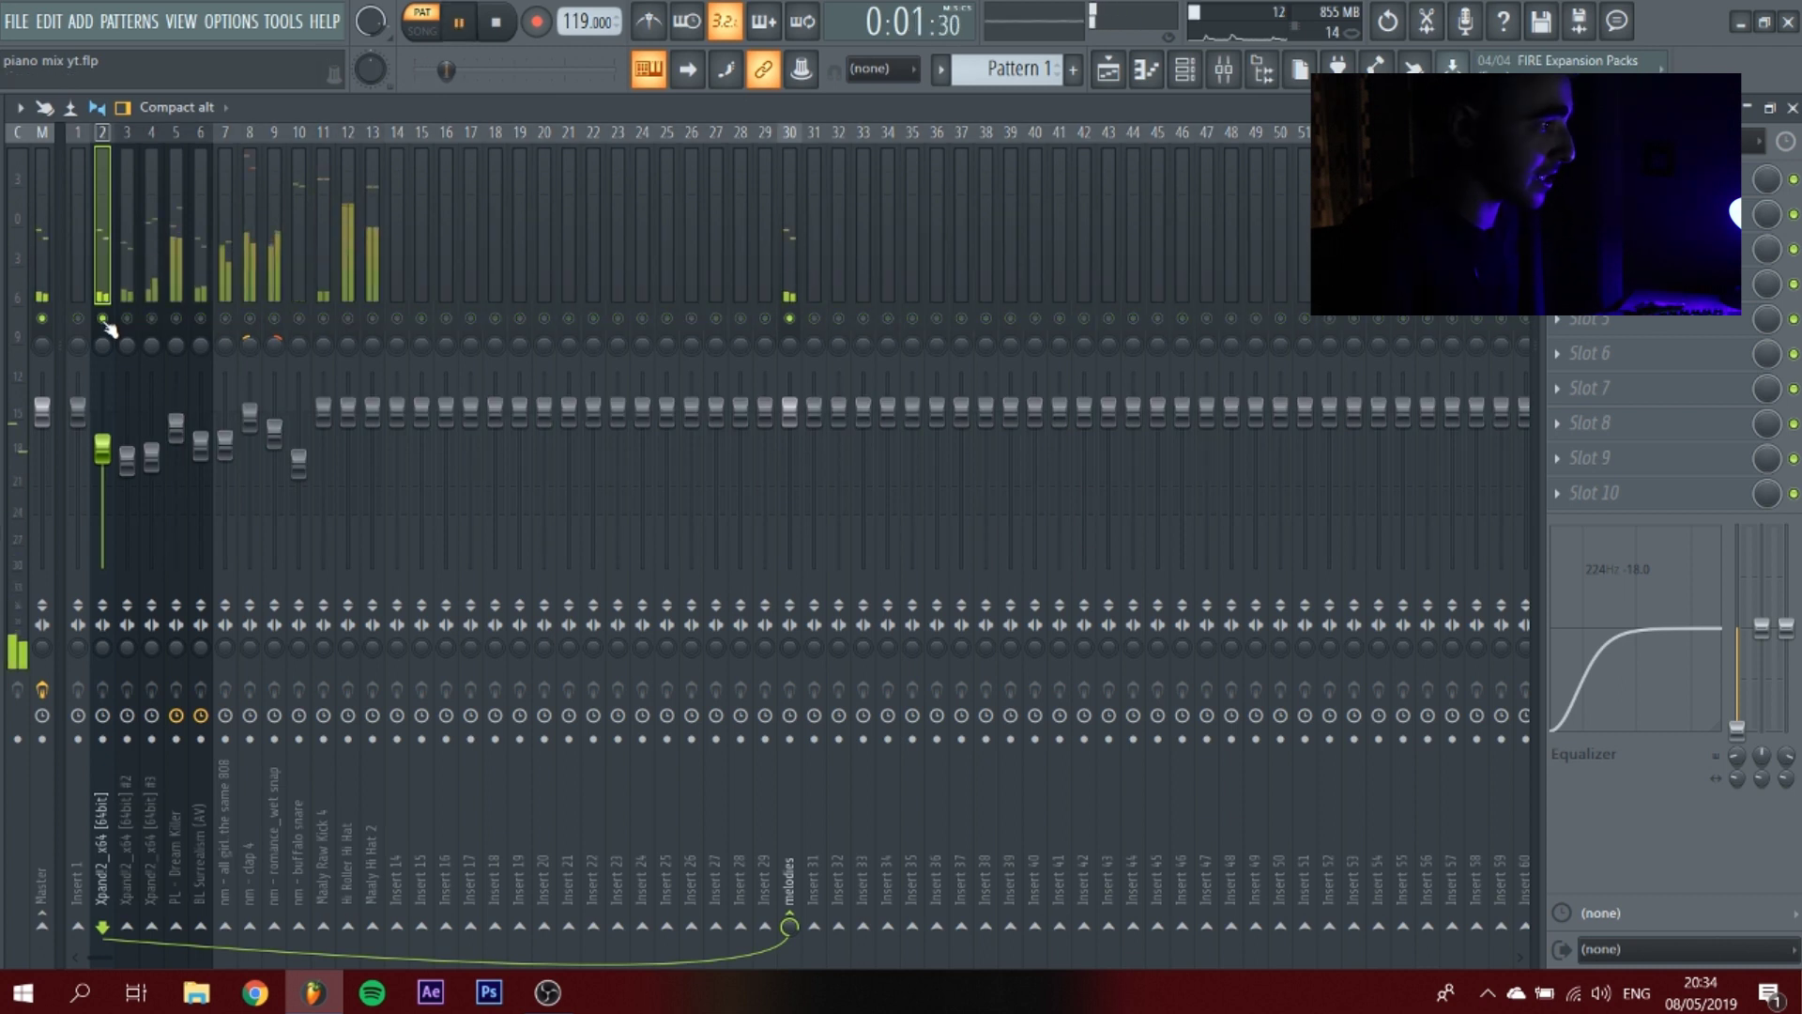
right_click(105, 449)
click(141, 454)
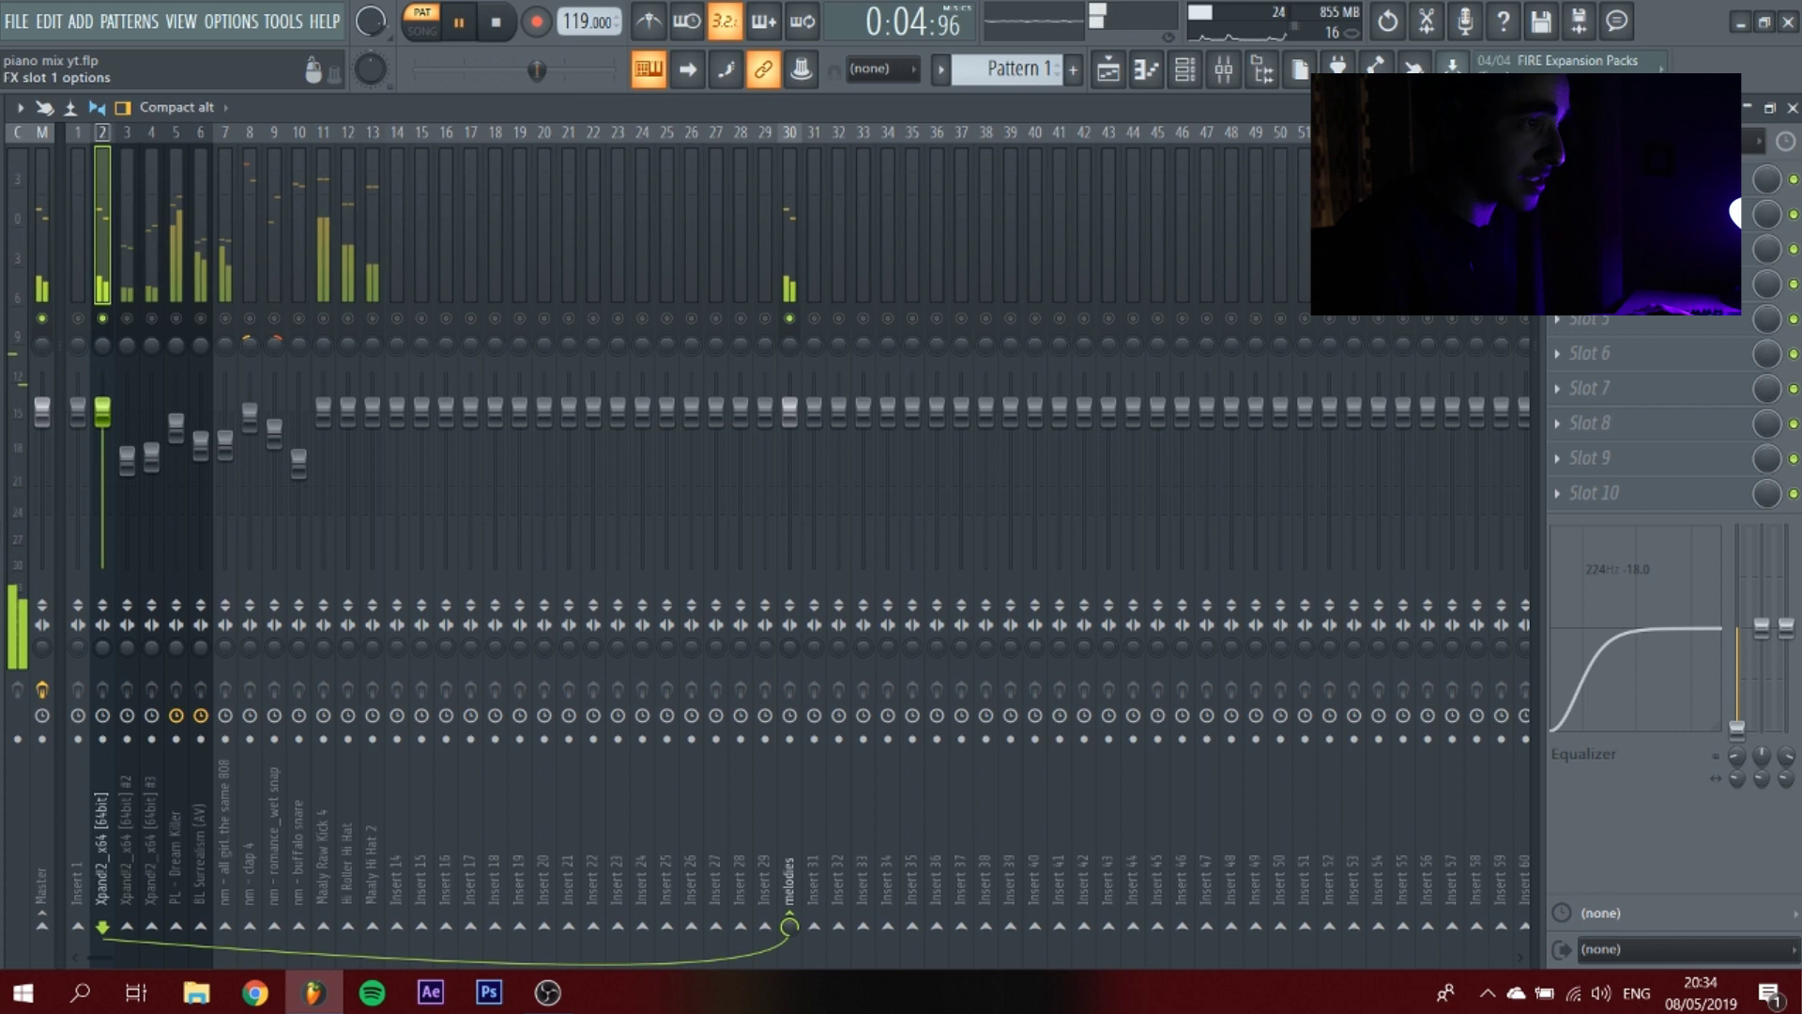
Stop playback and load the OTT compressor into effect slot 1 of the first Xpand!2 track.
key(space)
click(1615, 179)
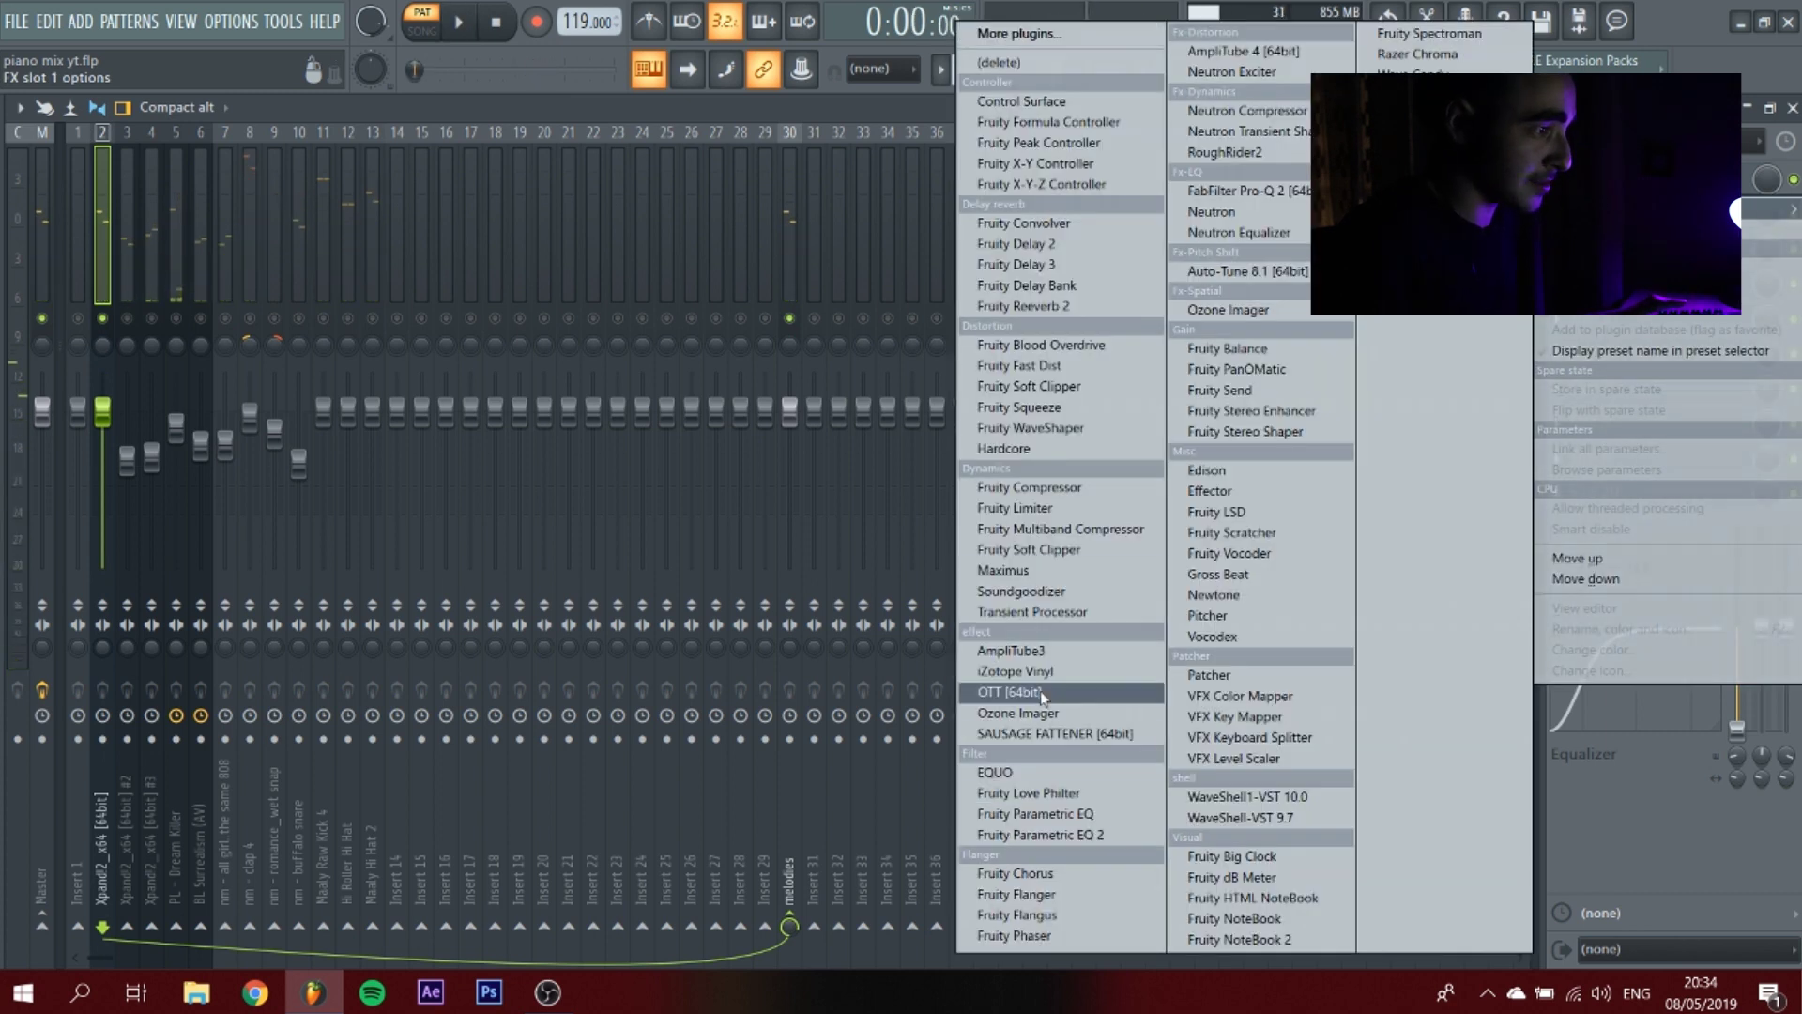
click(1012, 692)
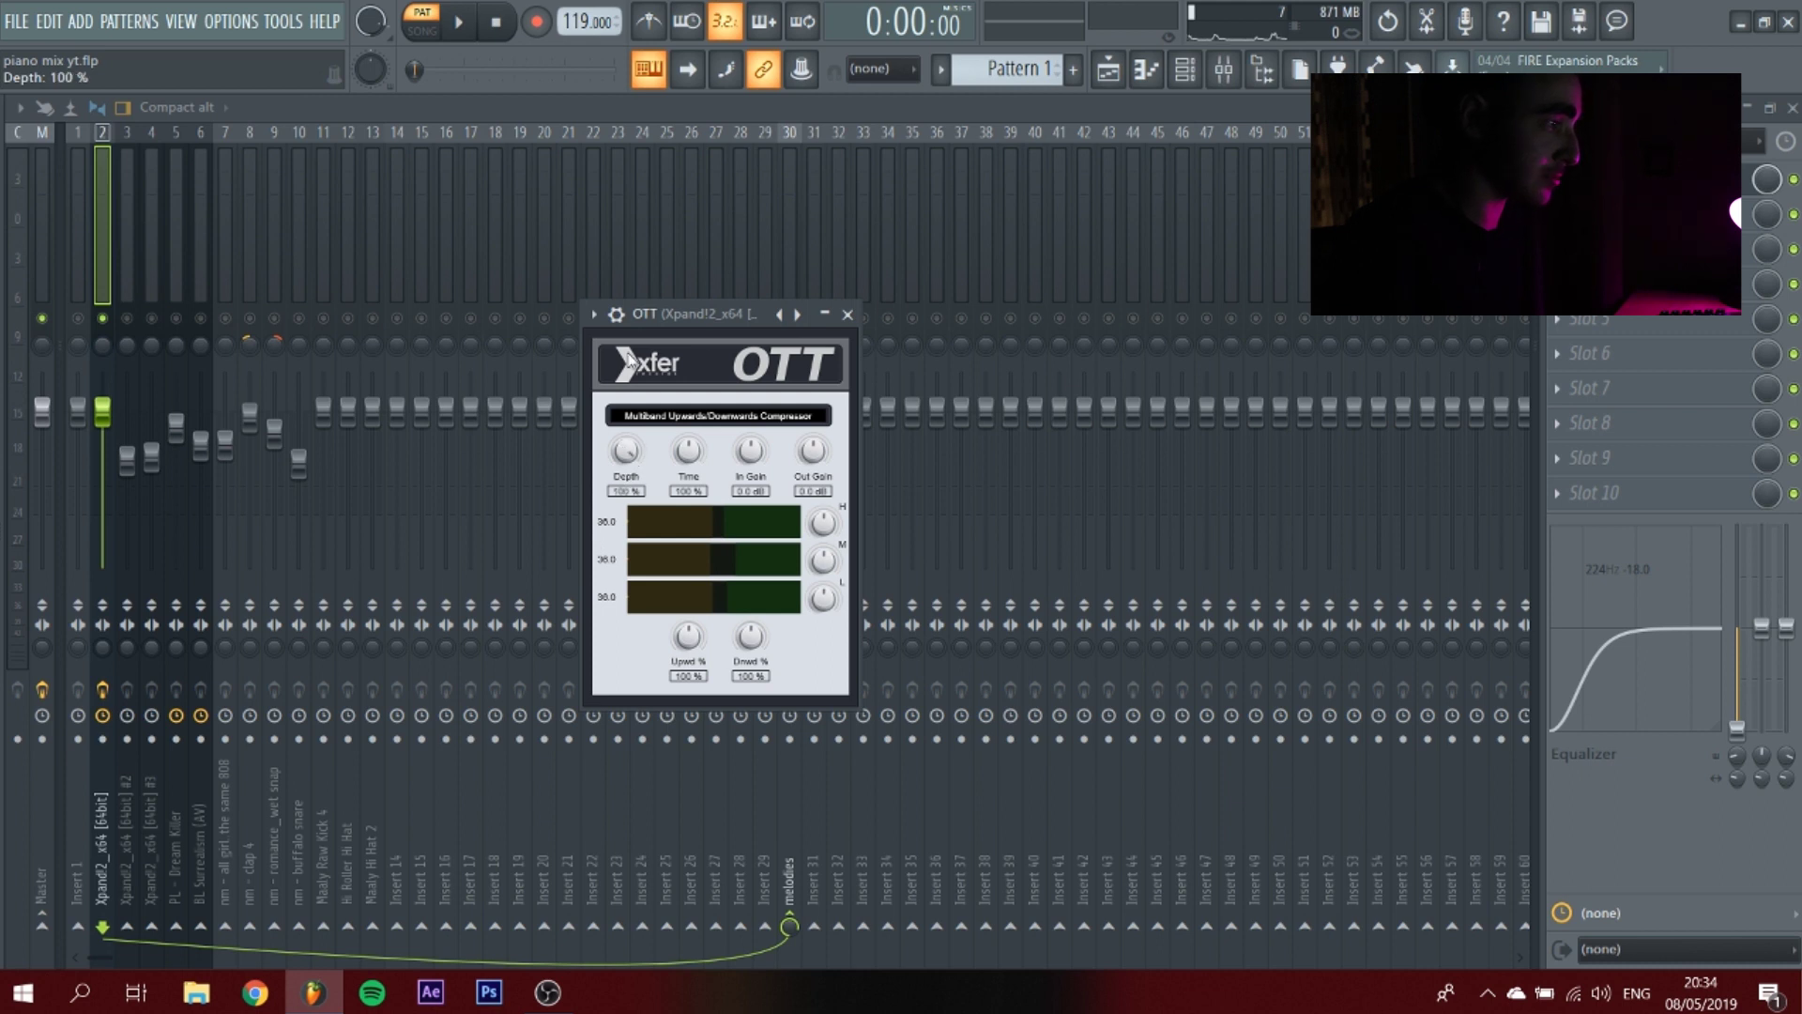
drag(647, 313, 687, 304)
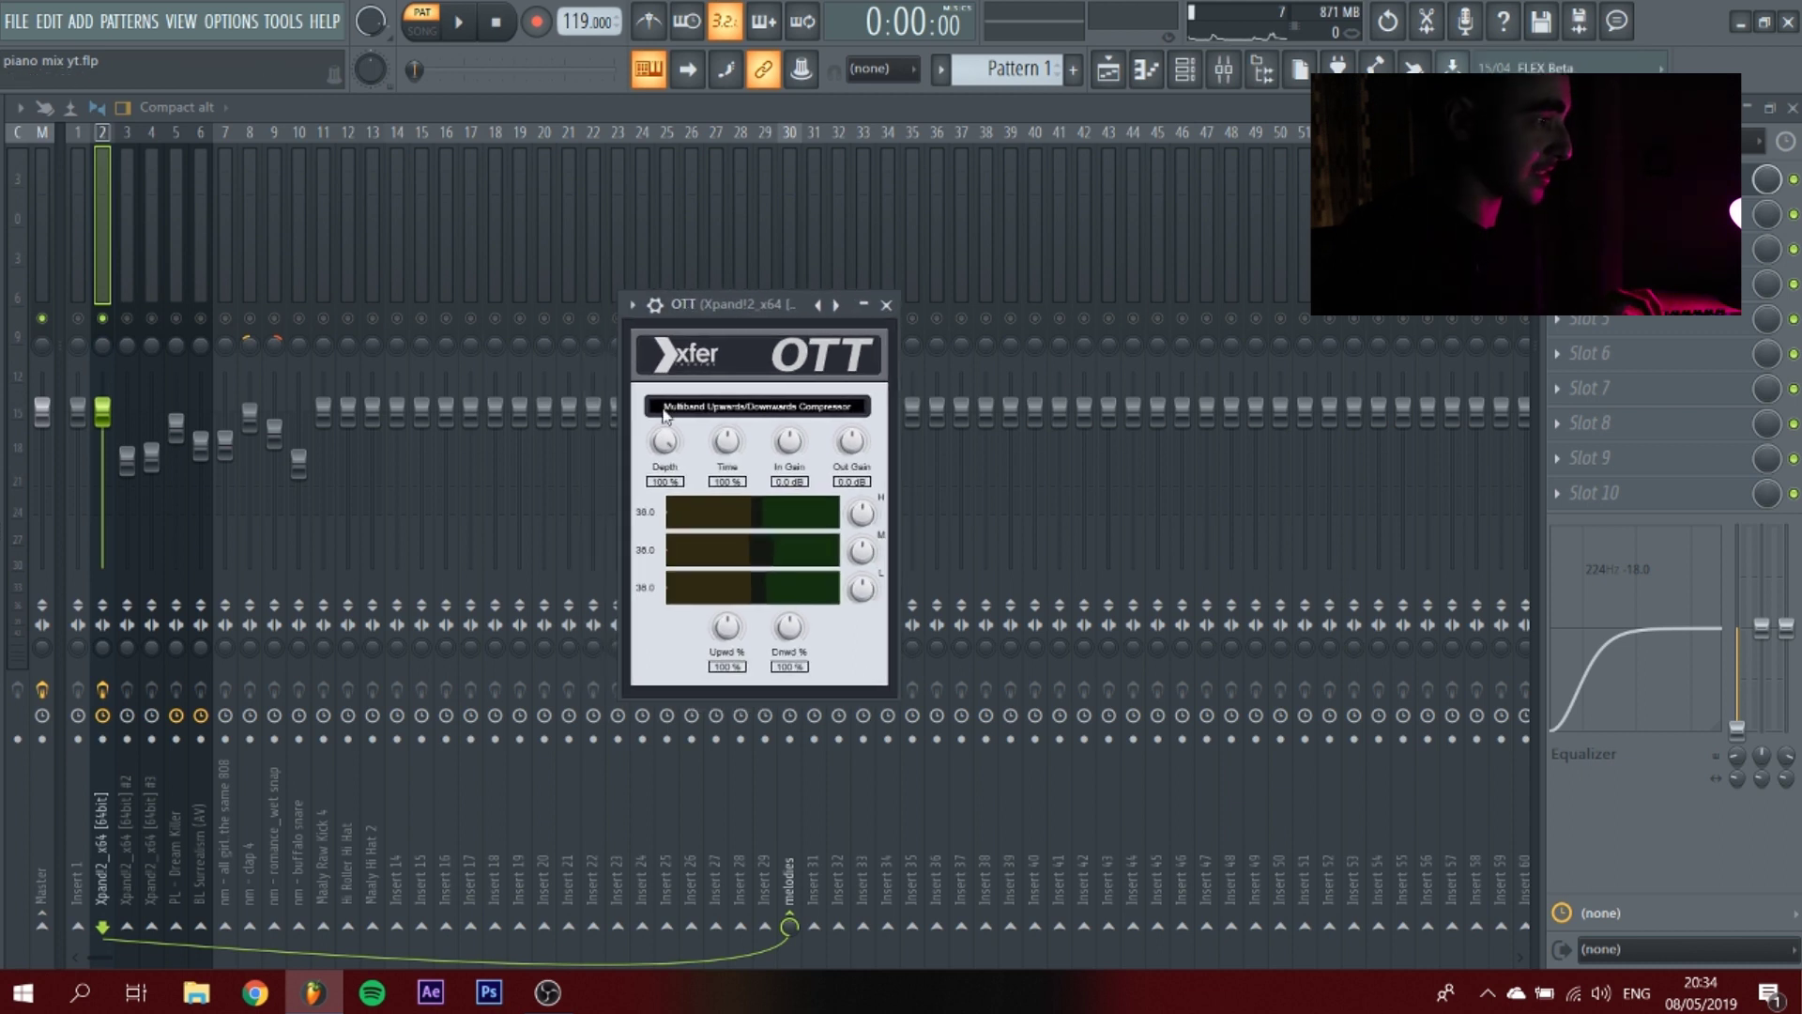
Audition OTT on the soloed track and lower its Depth to 30 %.
key(space)
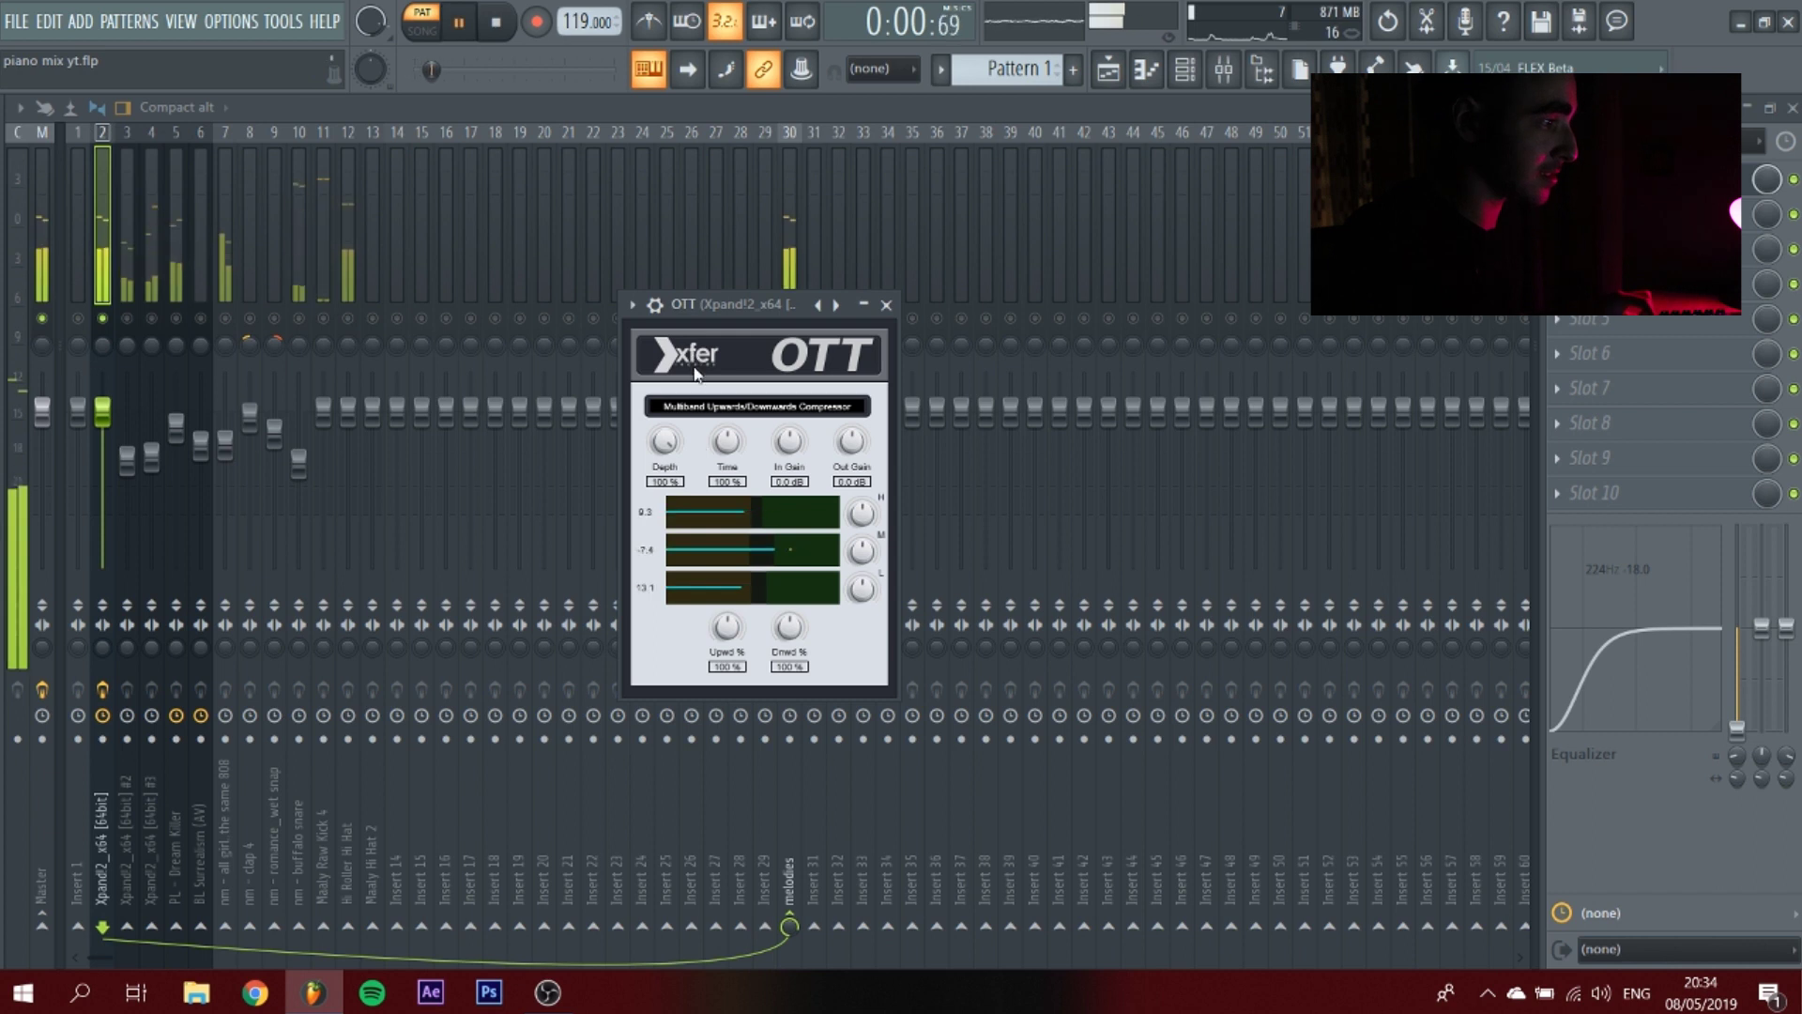
key(space)
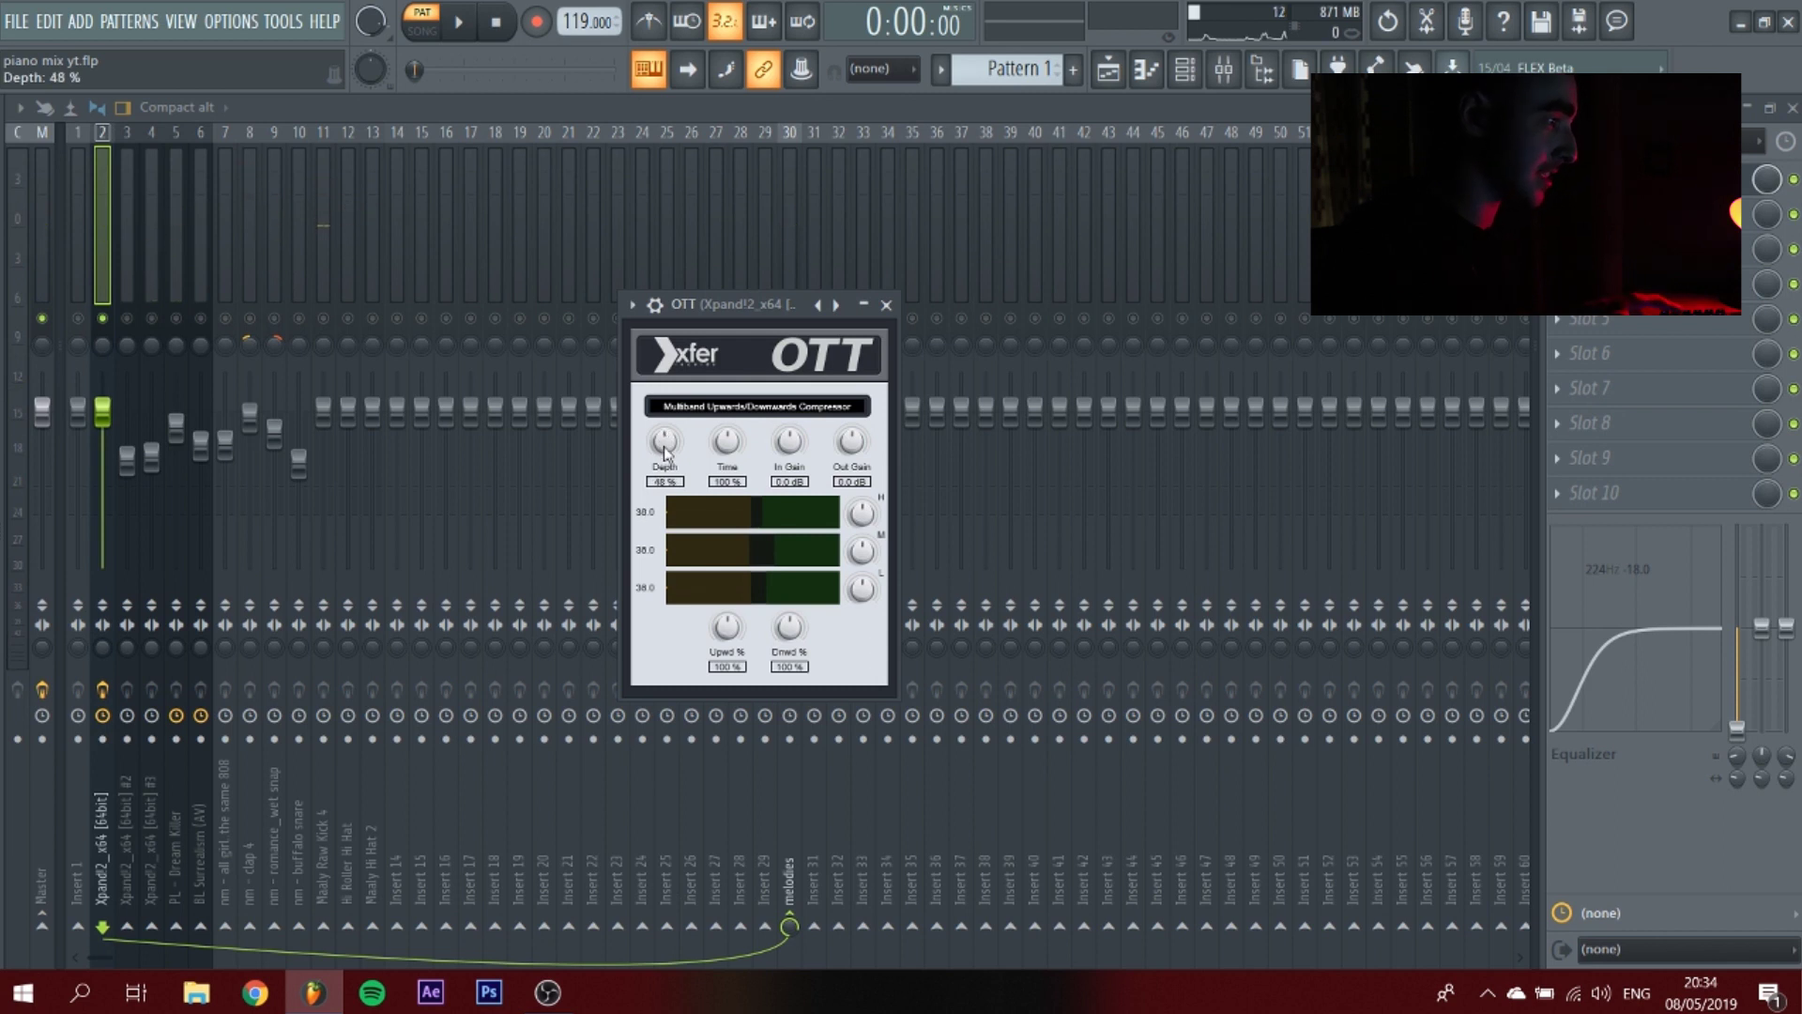
drag(695, 312, 712, 325)
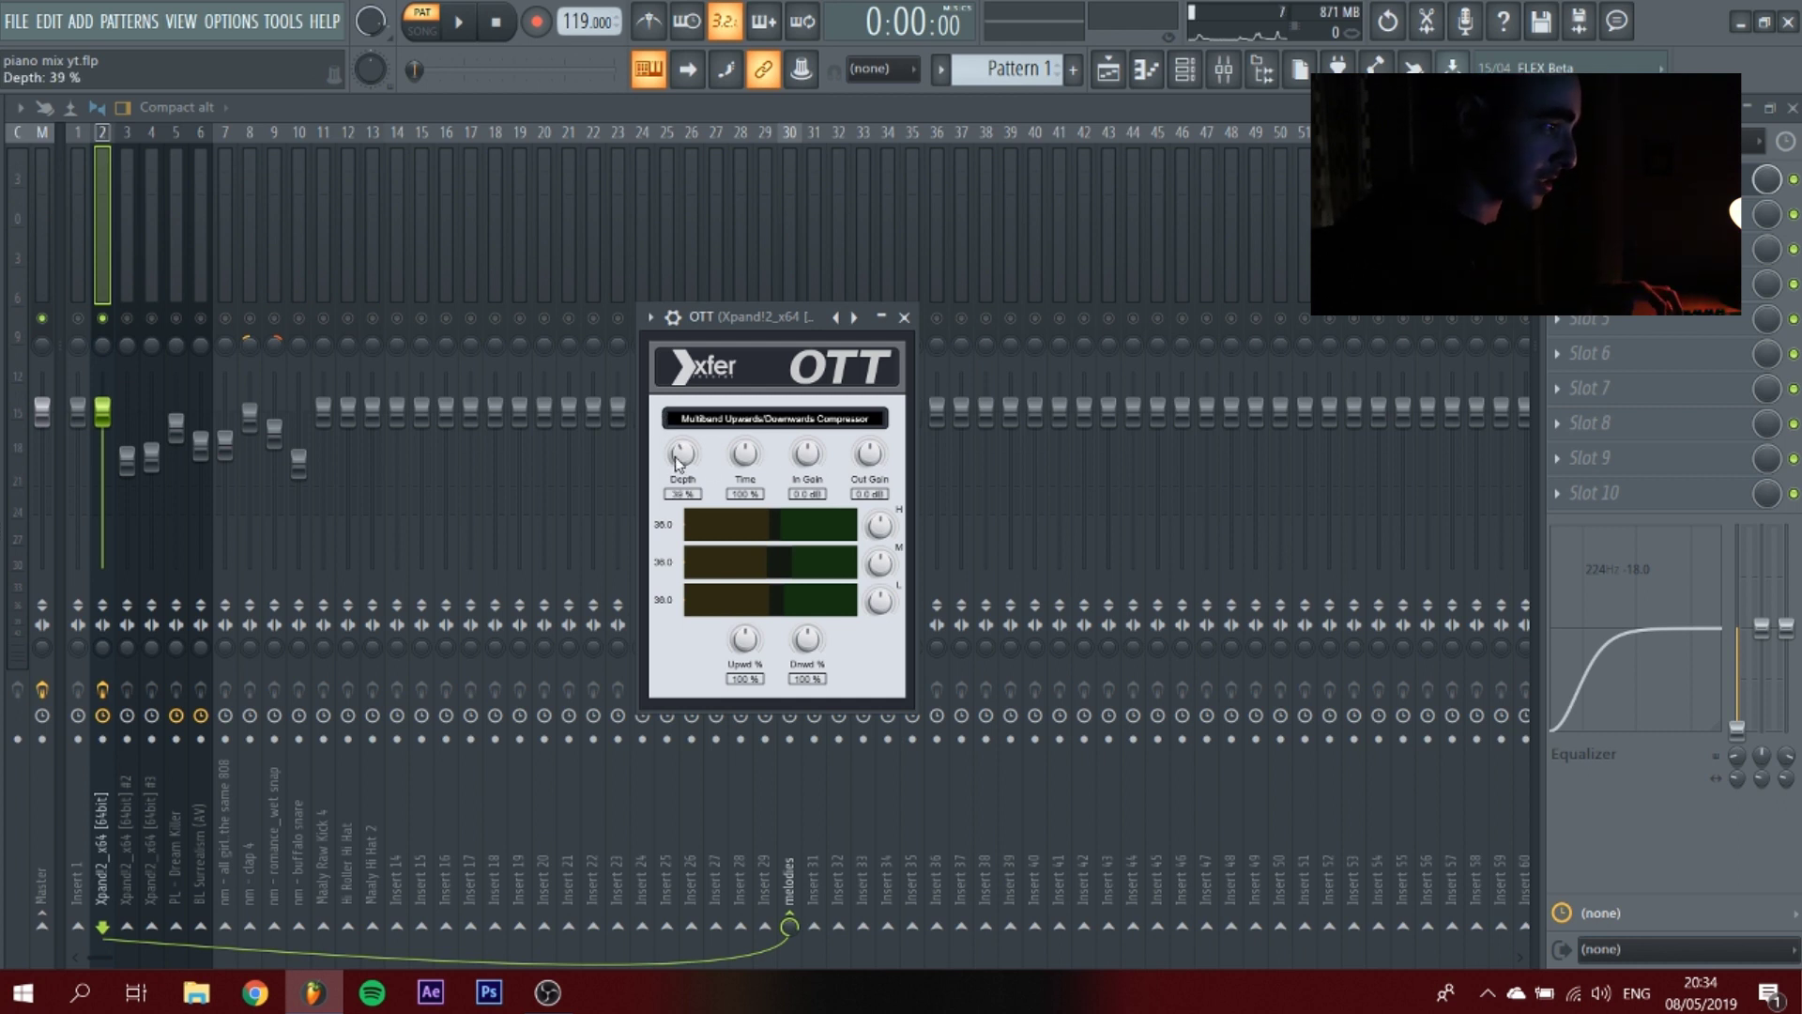
drag(694, 317, 718, 305)
key(space)
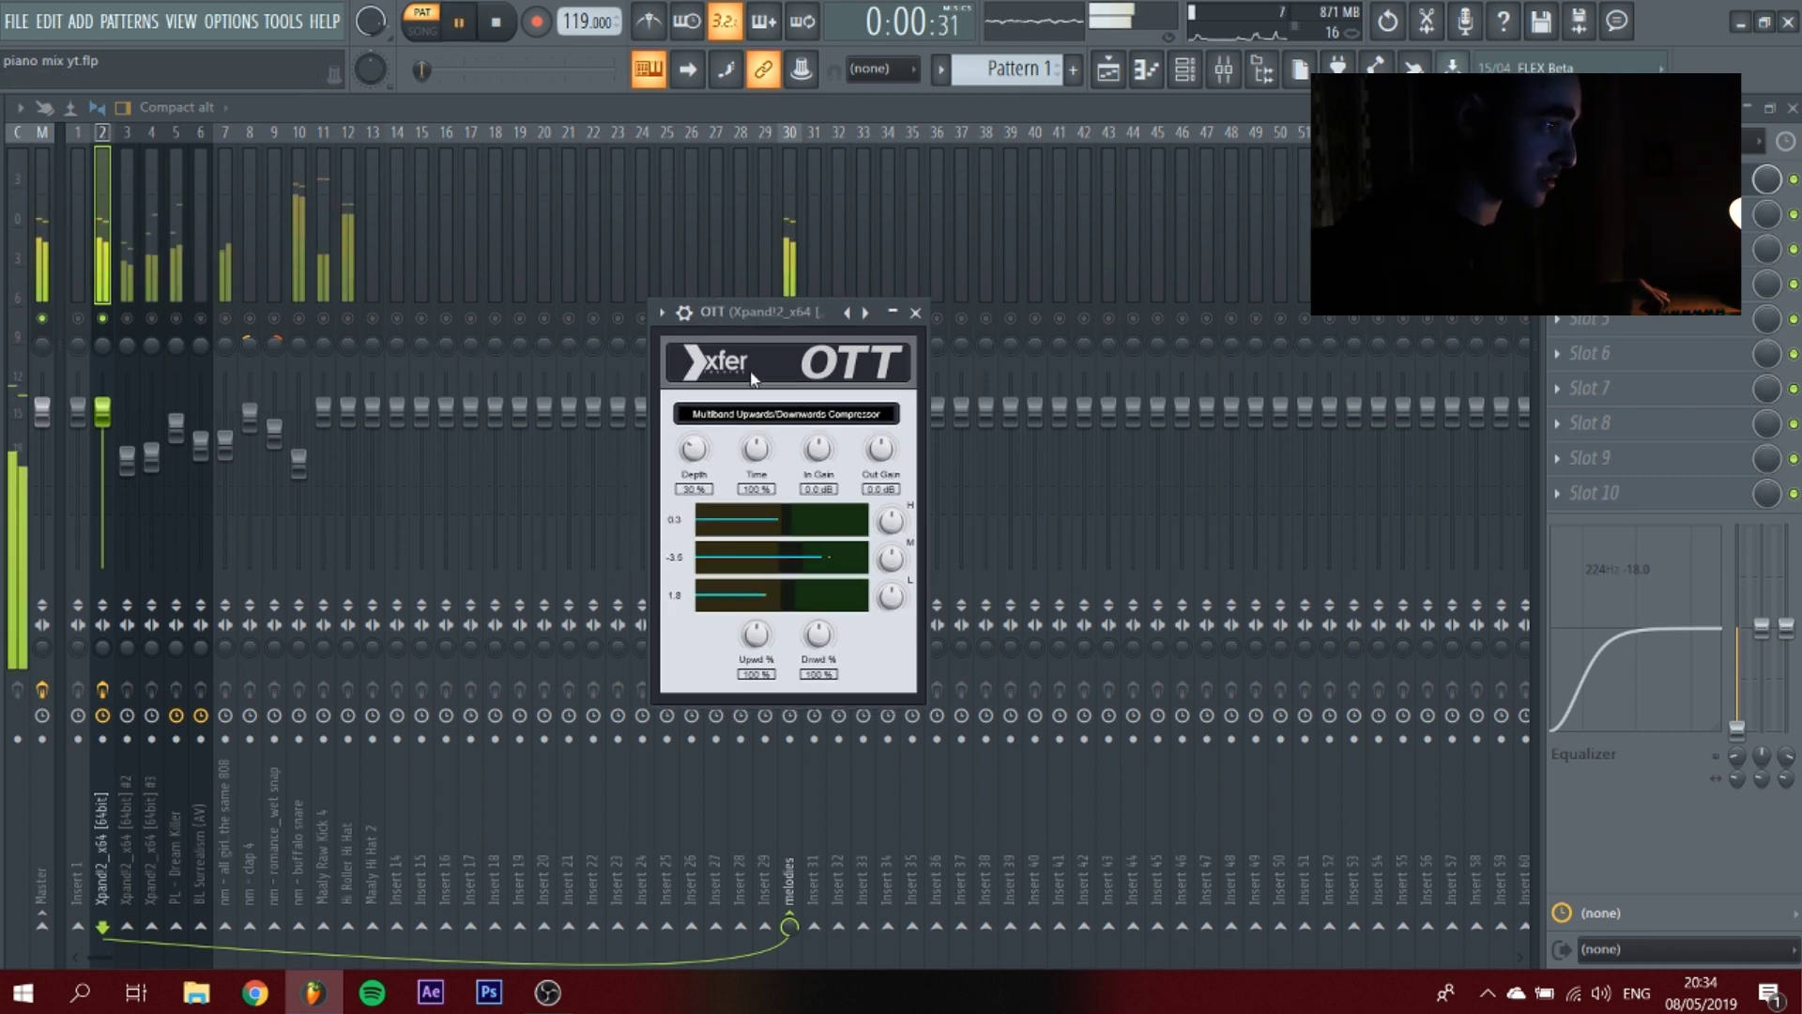
Lower OTT's low-band gain to about 83 %, adjust the band thresholds with the mid at about 107 %, and close the plugin.
drag(800, 594, 744, 593)
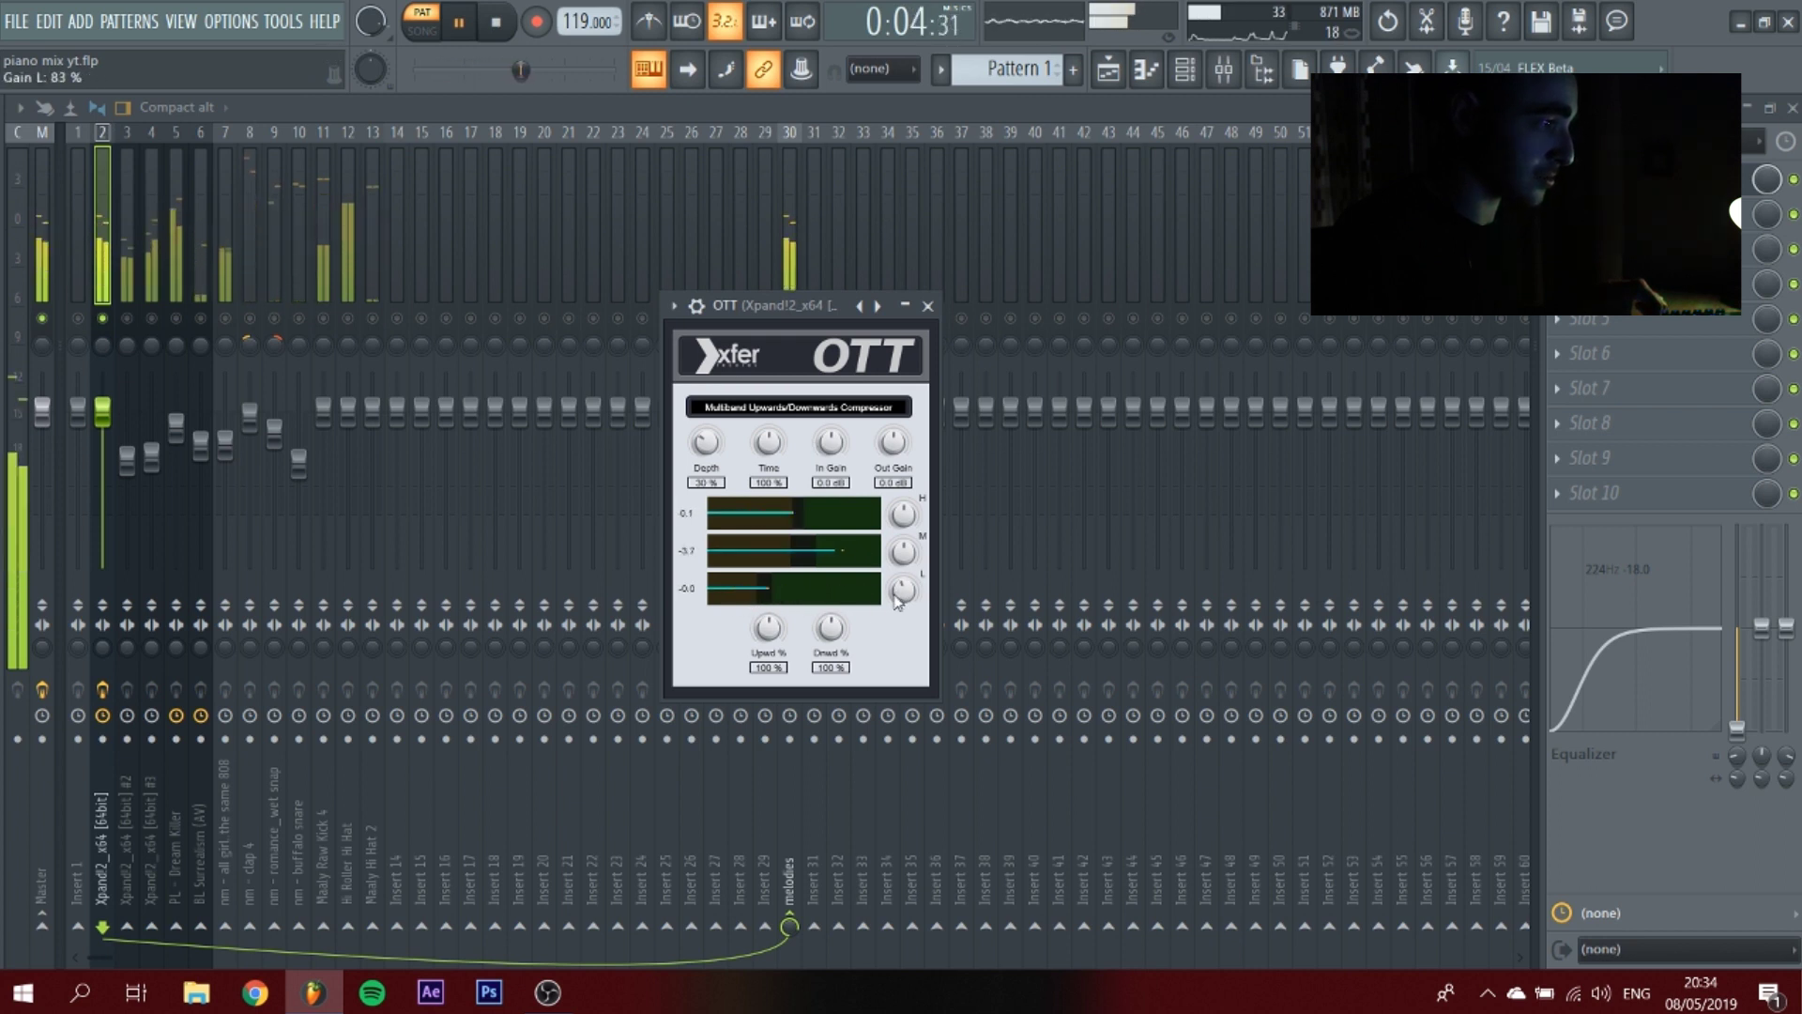
drag(800, 524, 817, 521)
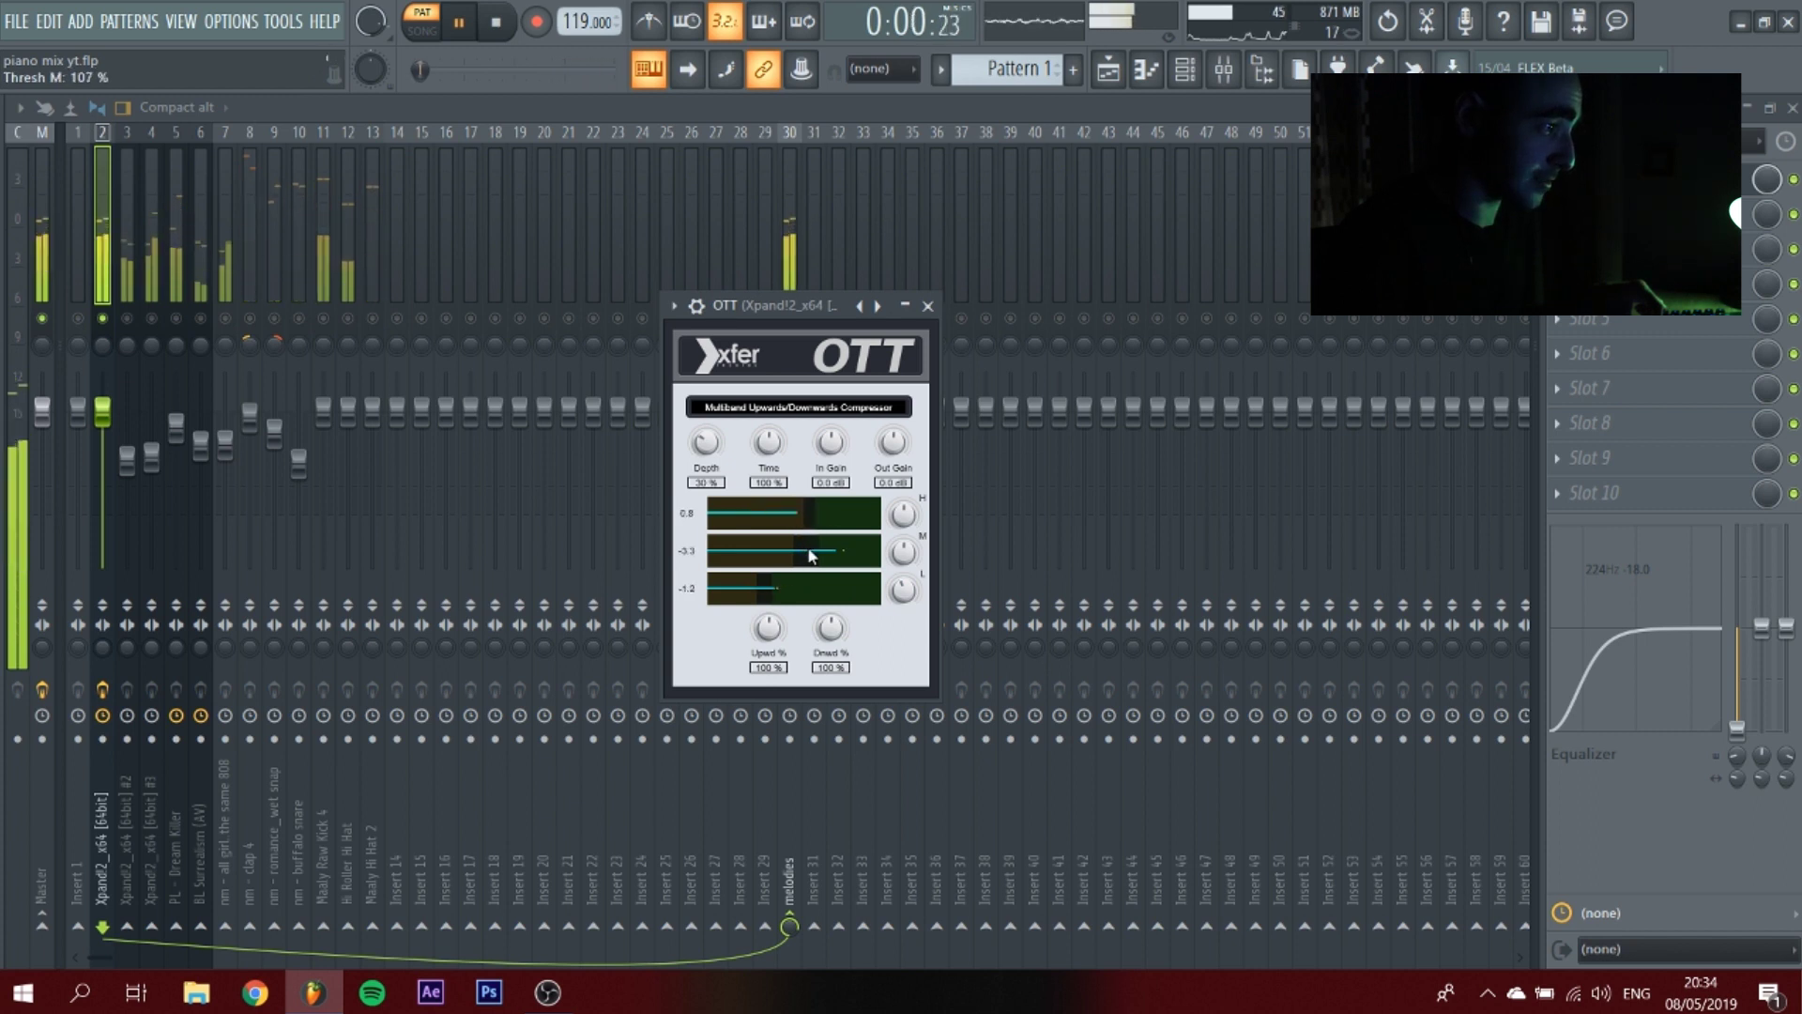
click(927, 306)
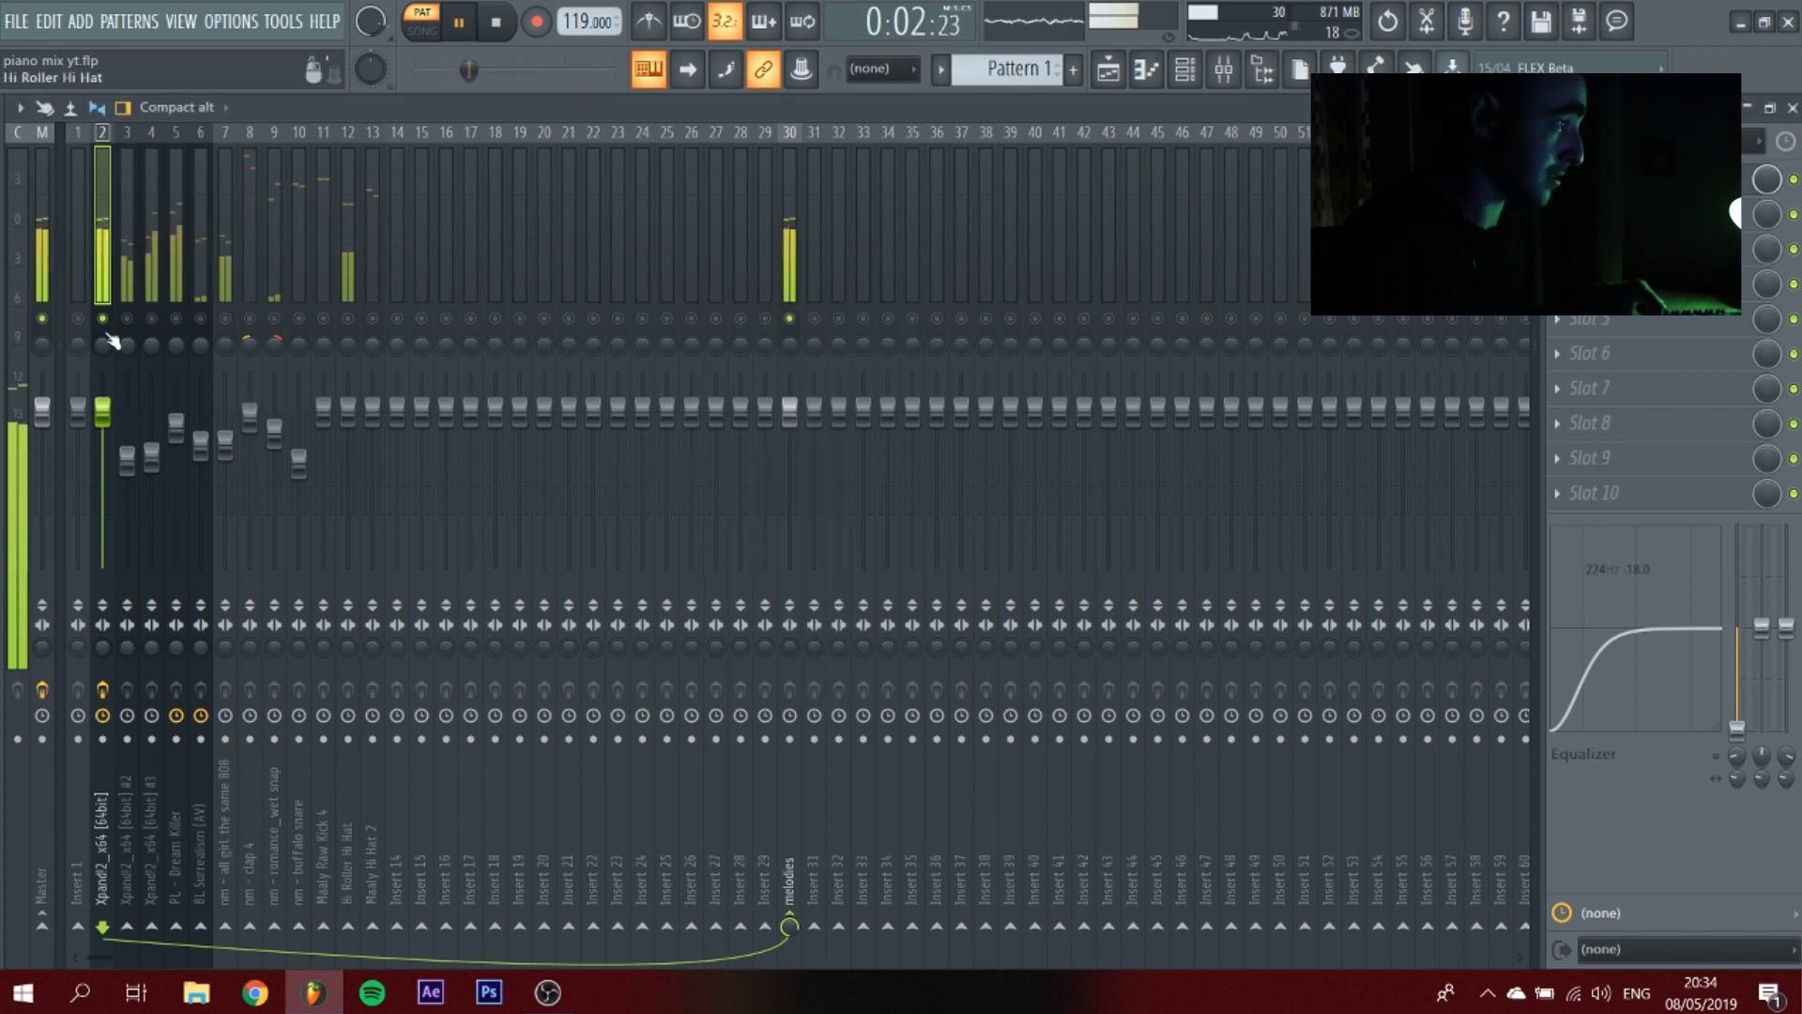
Stop playback and add Fruity Parametric EQ 2 to effect slot 2 with the 40Hz + 18kHz cut preset.
key(space)
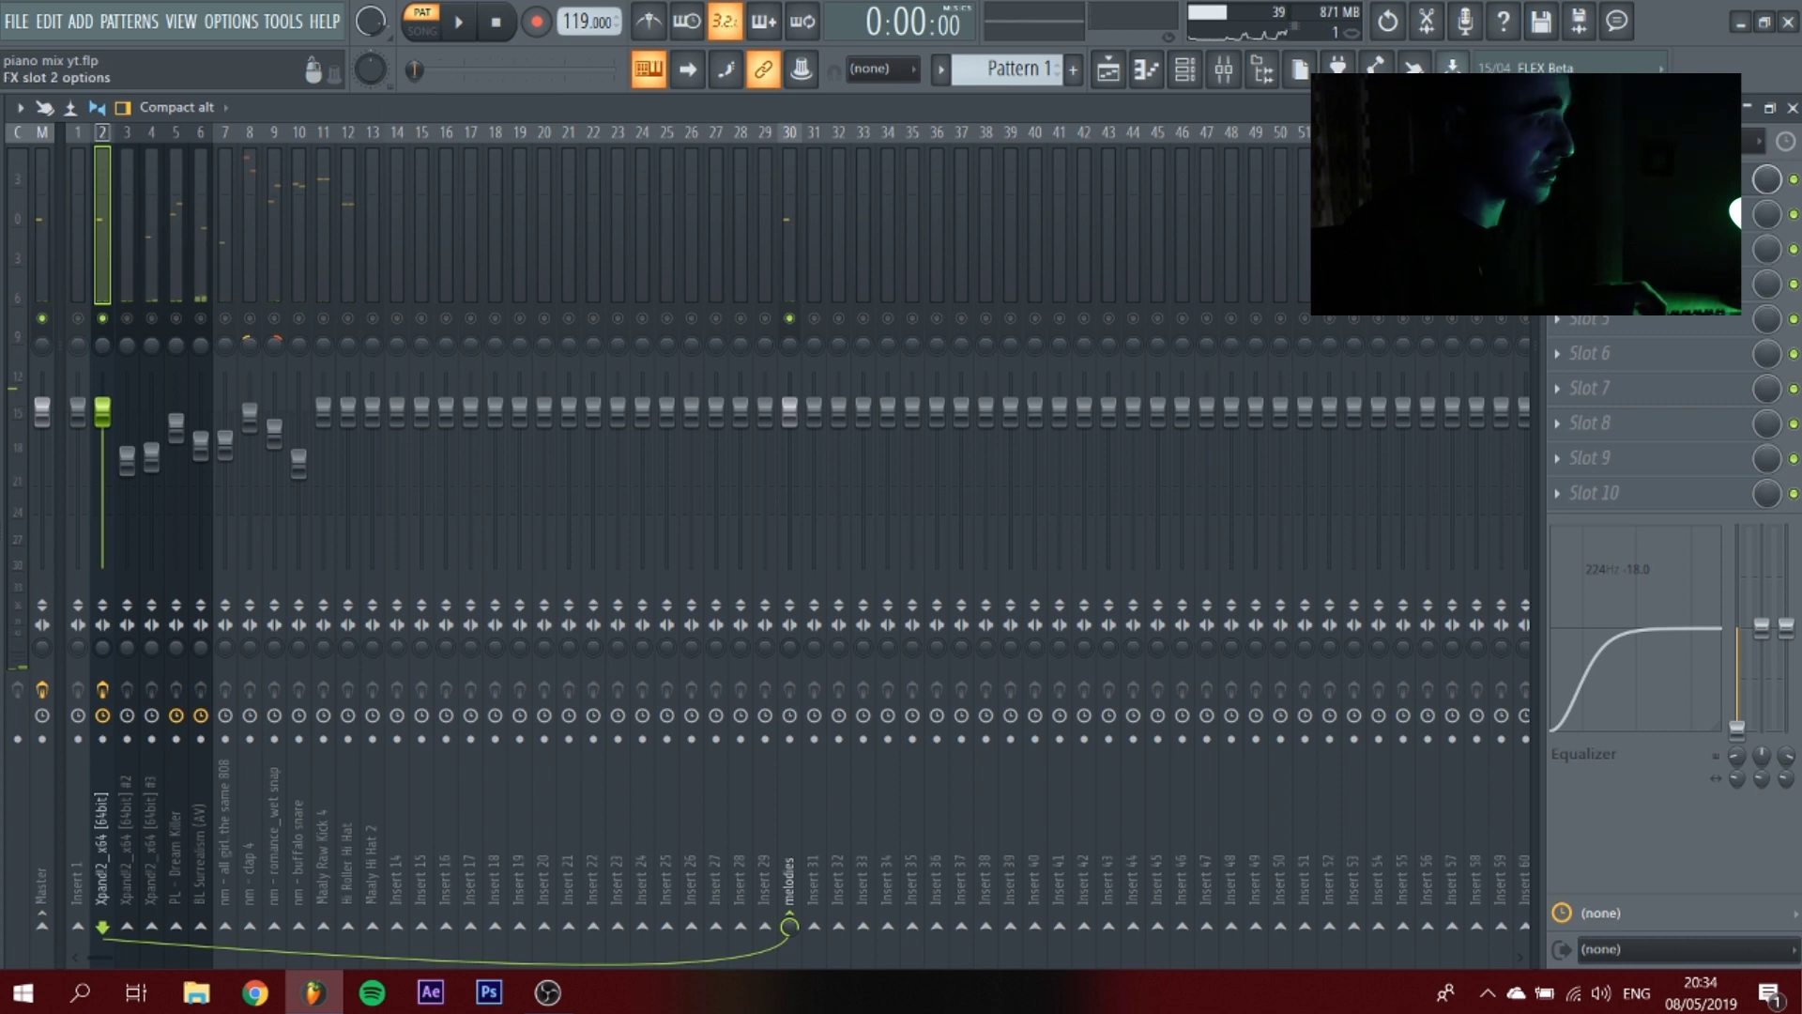
click(1558, 214)
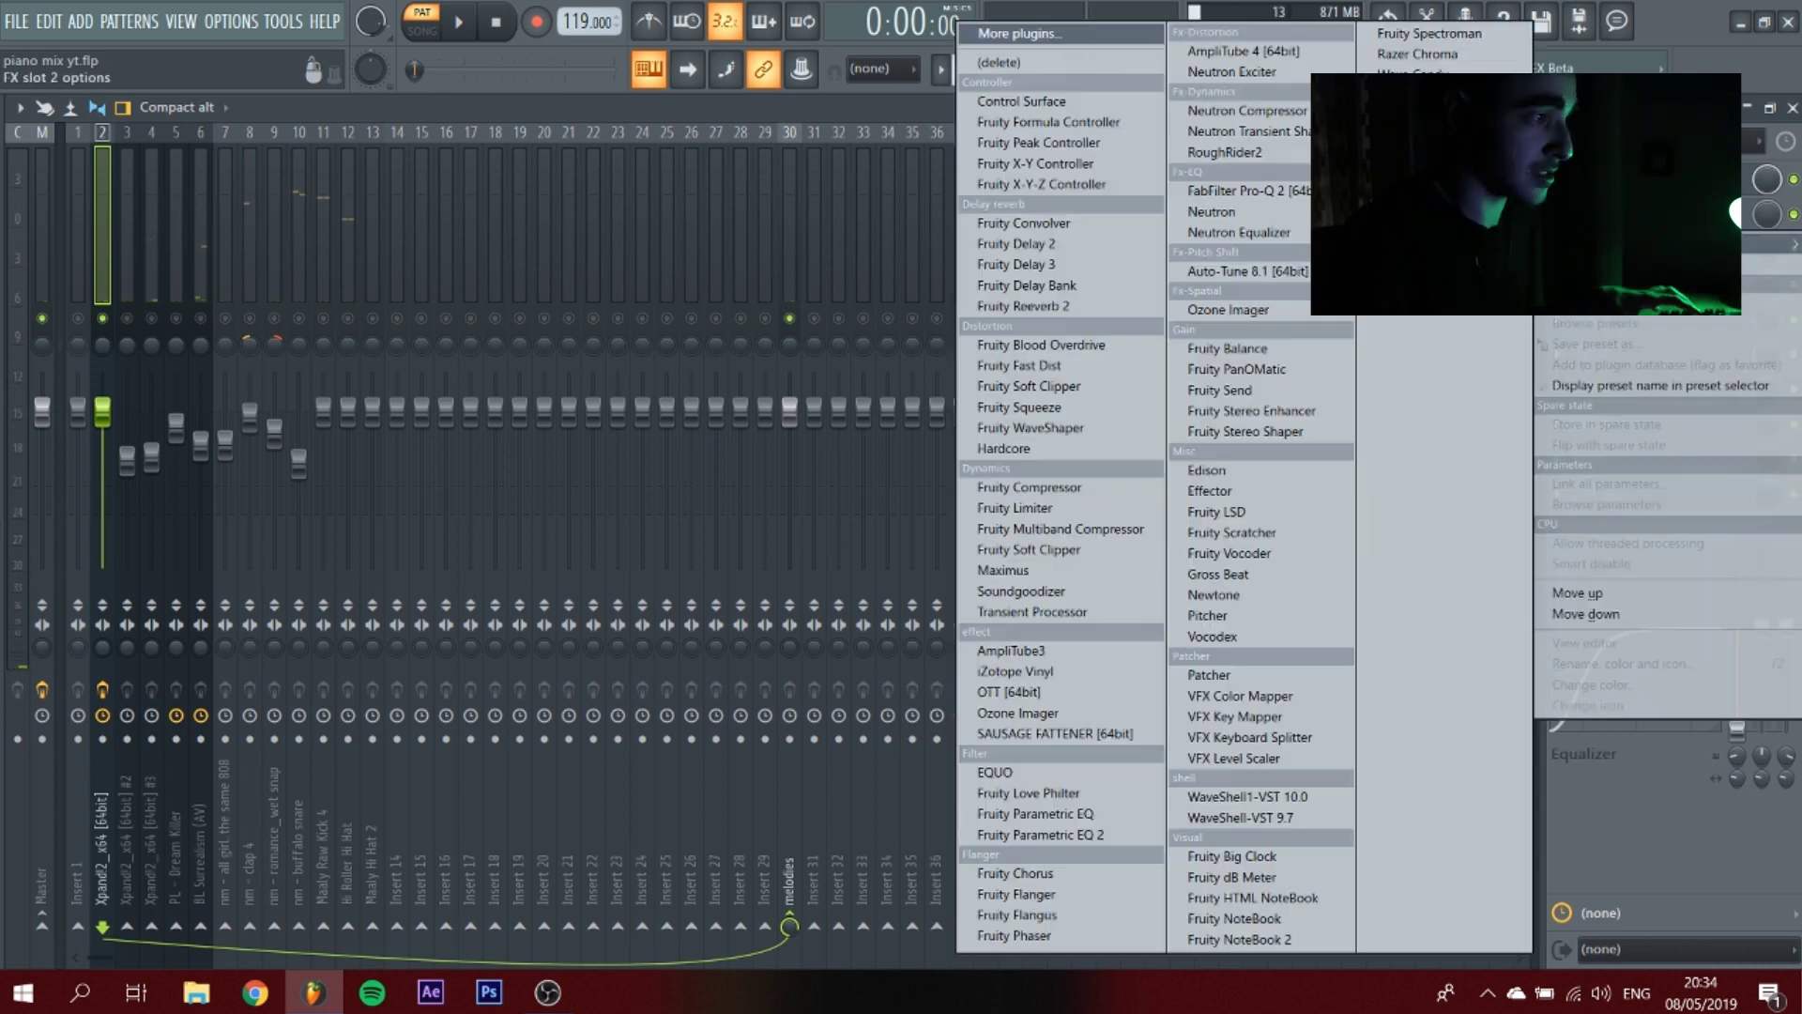
click(1070, 836)
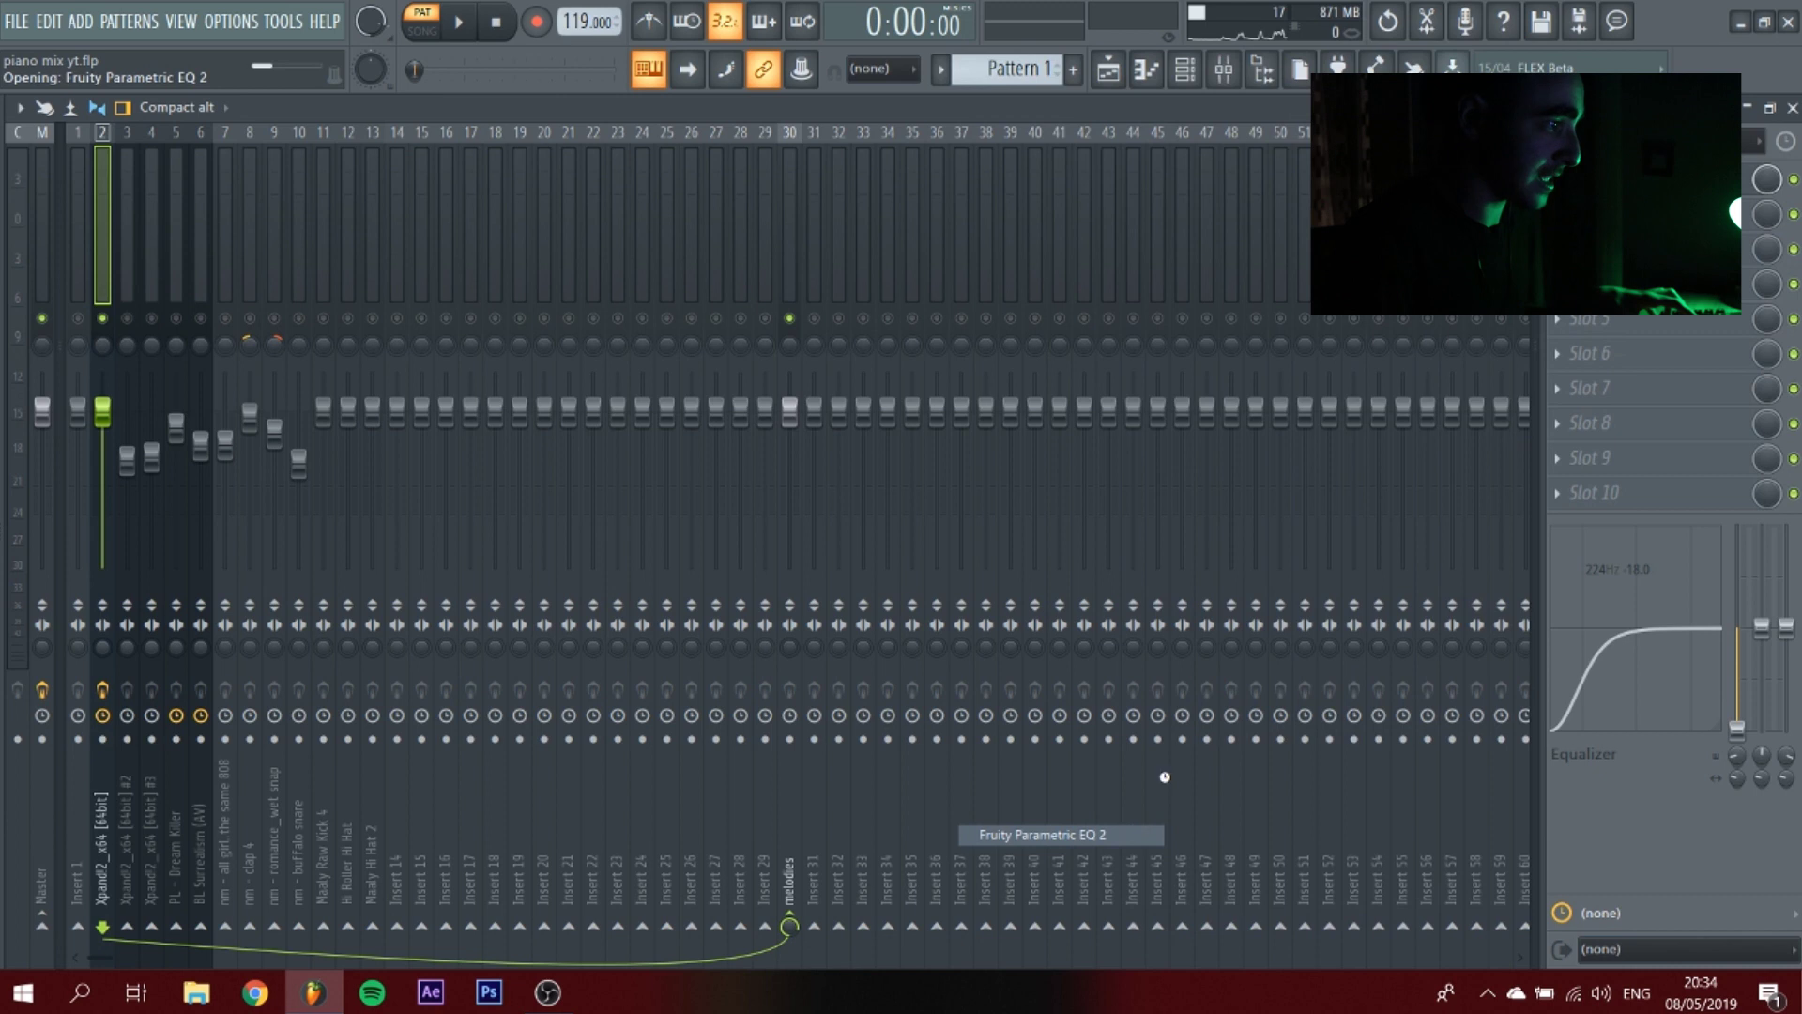
click(887, 408)
click(938, 502)
While auditioning the track, set the high-pass cutoff of EQ band 1 to about 109 Hz.
key(space)
drag(374, 596, 413, 596)
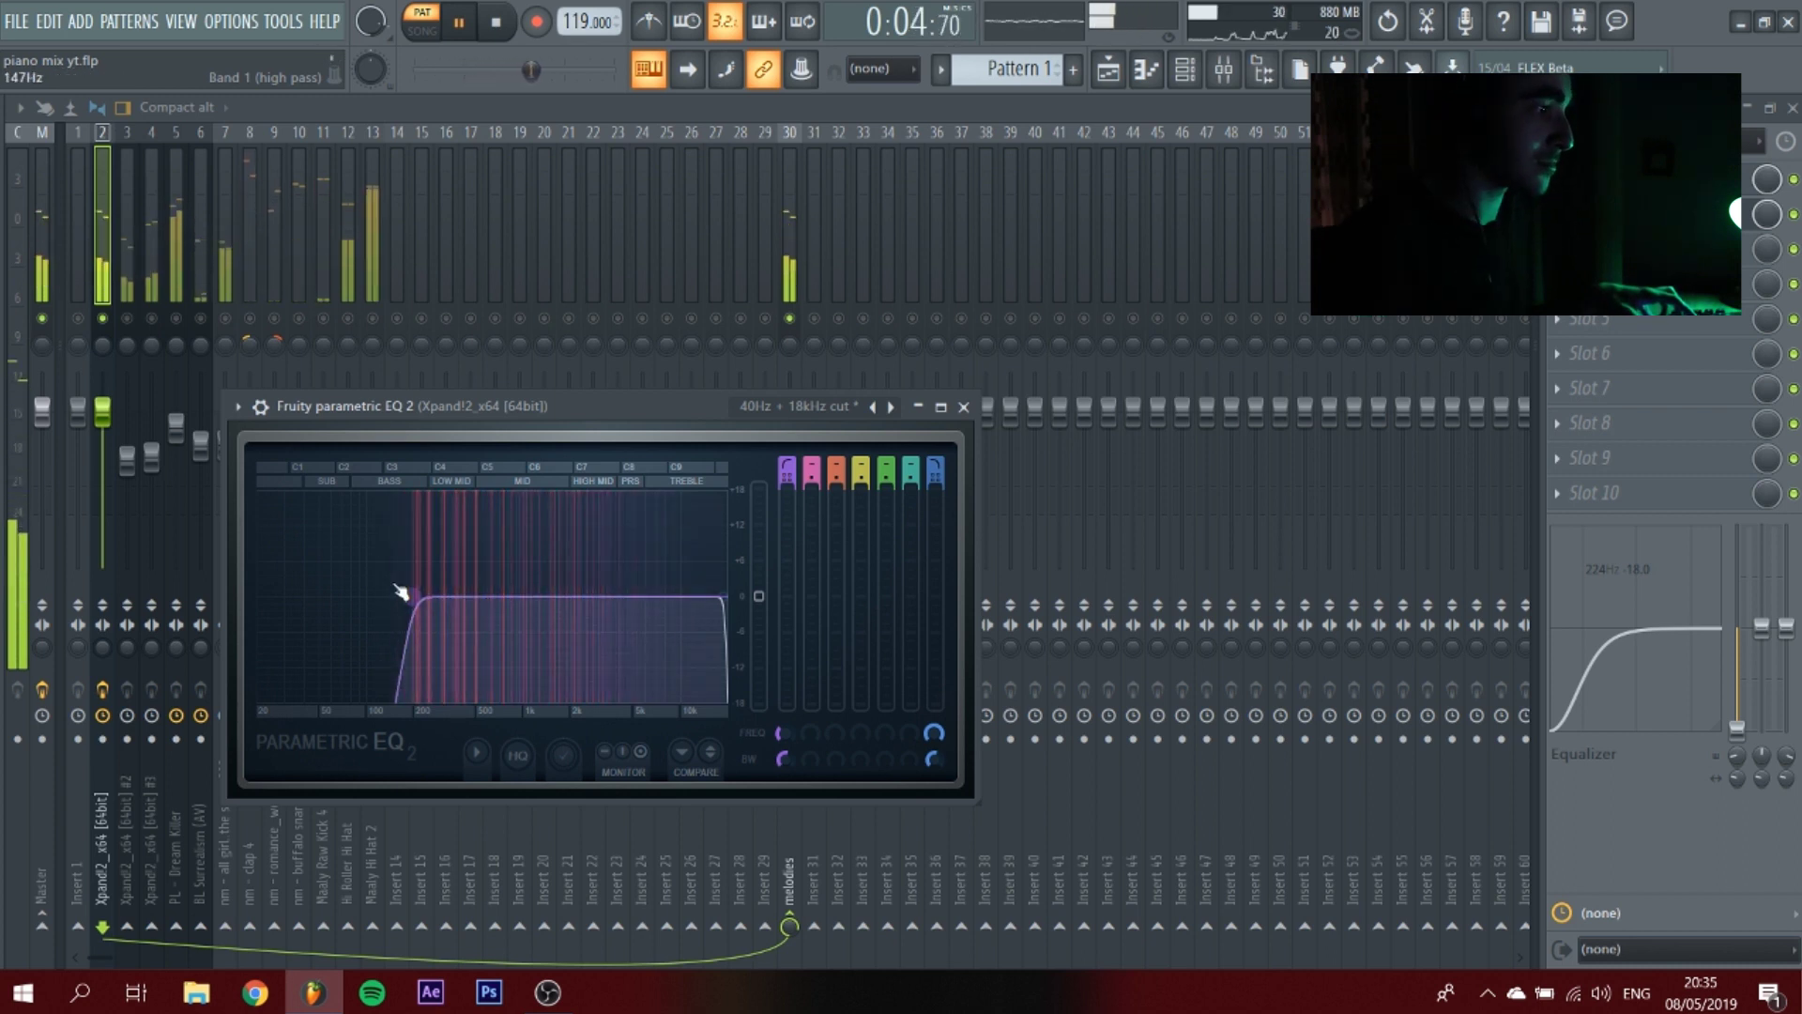
drag(413, 596, 373, 596)
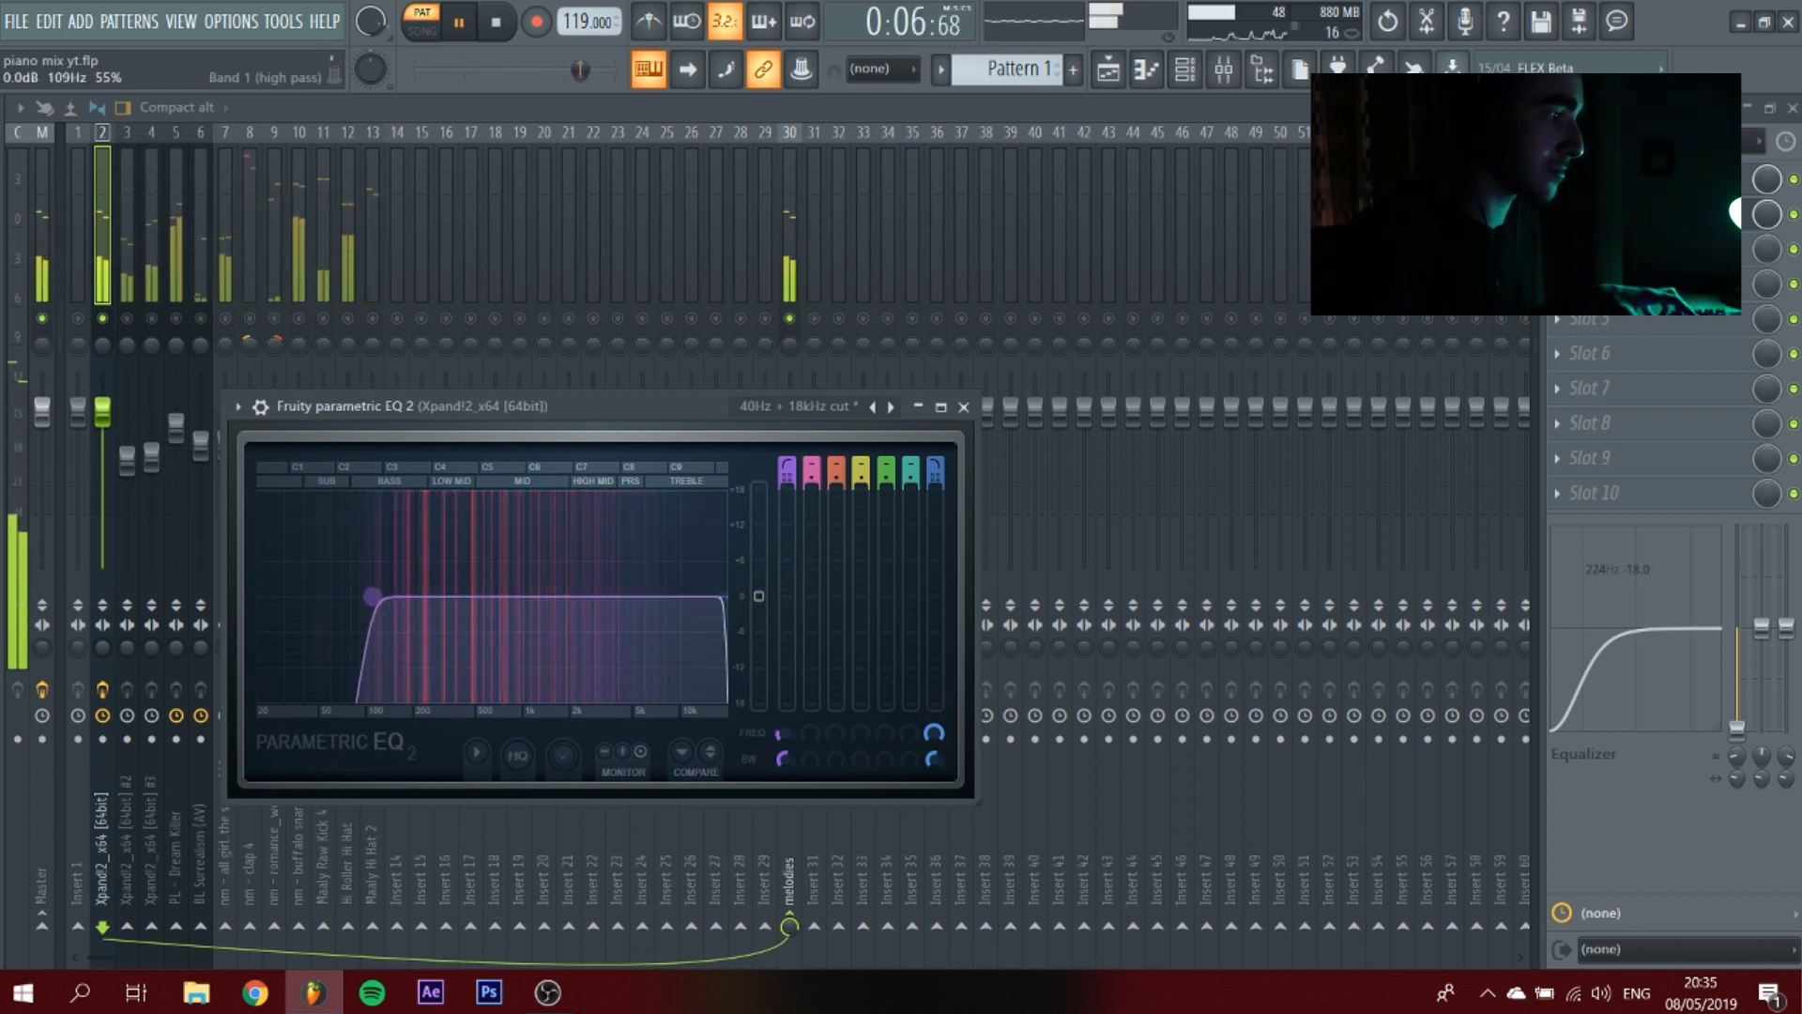
key(space)
Change EQ band 2 to a peaking filter with a slight boost and narrow its width to 0 %.
scroll(811, 467, up, 6)
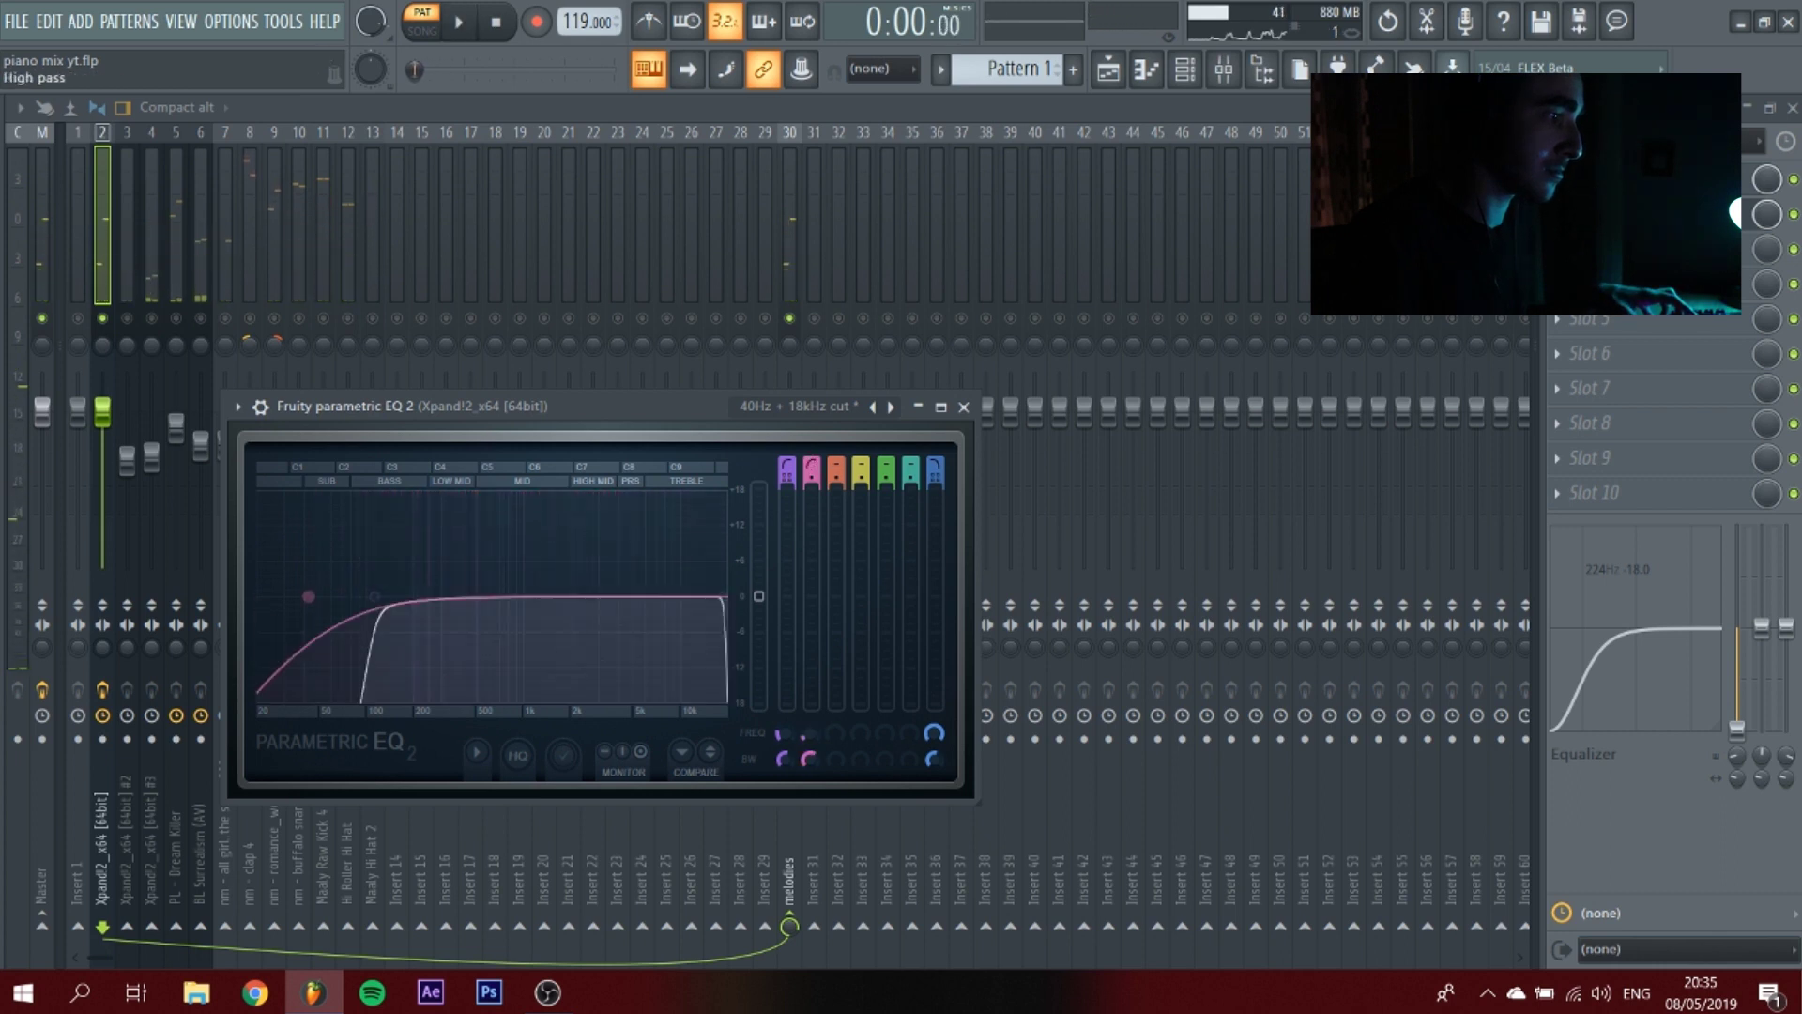
drag(812, 610, 812, 584)
drag(807, 762, 808, 826)
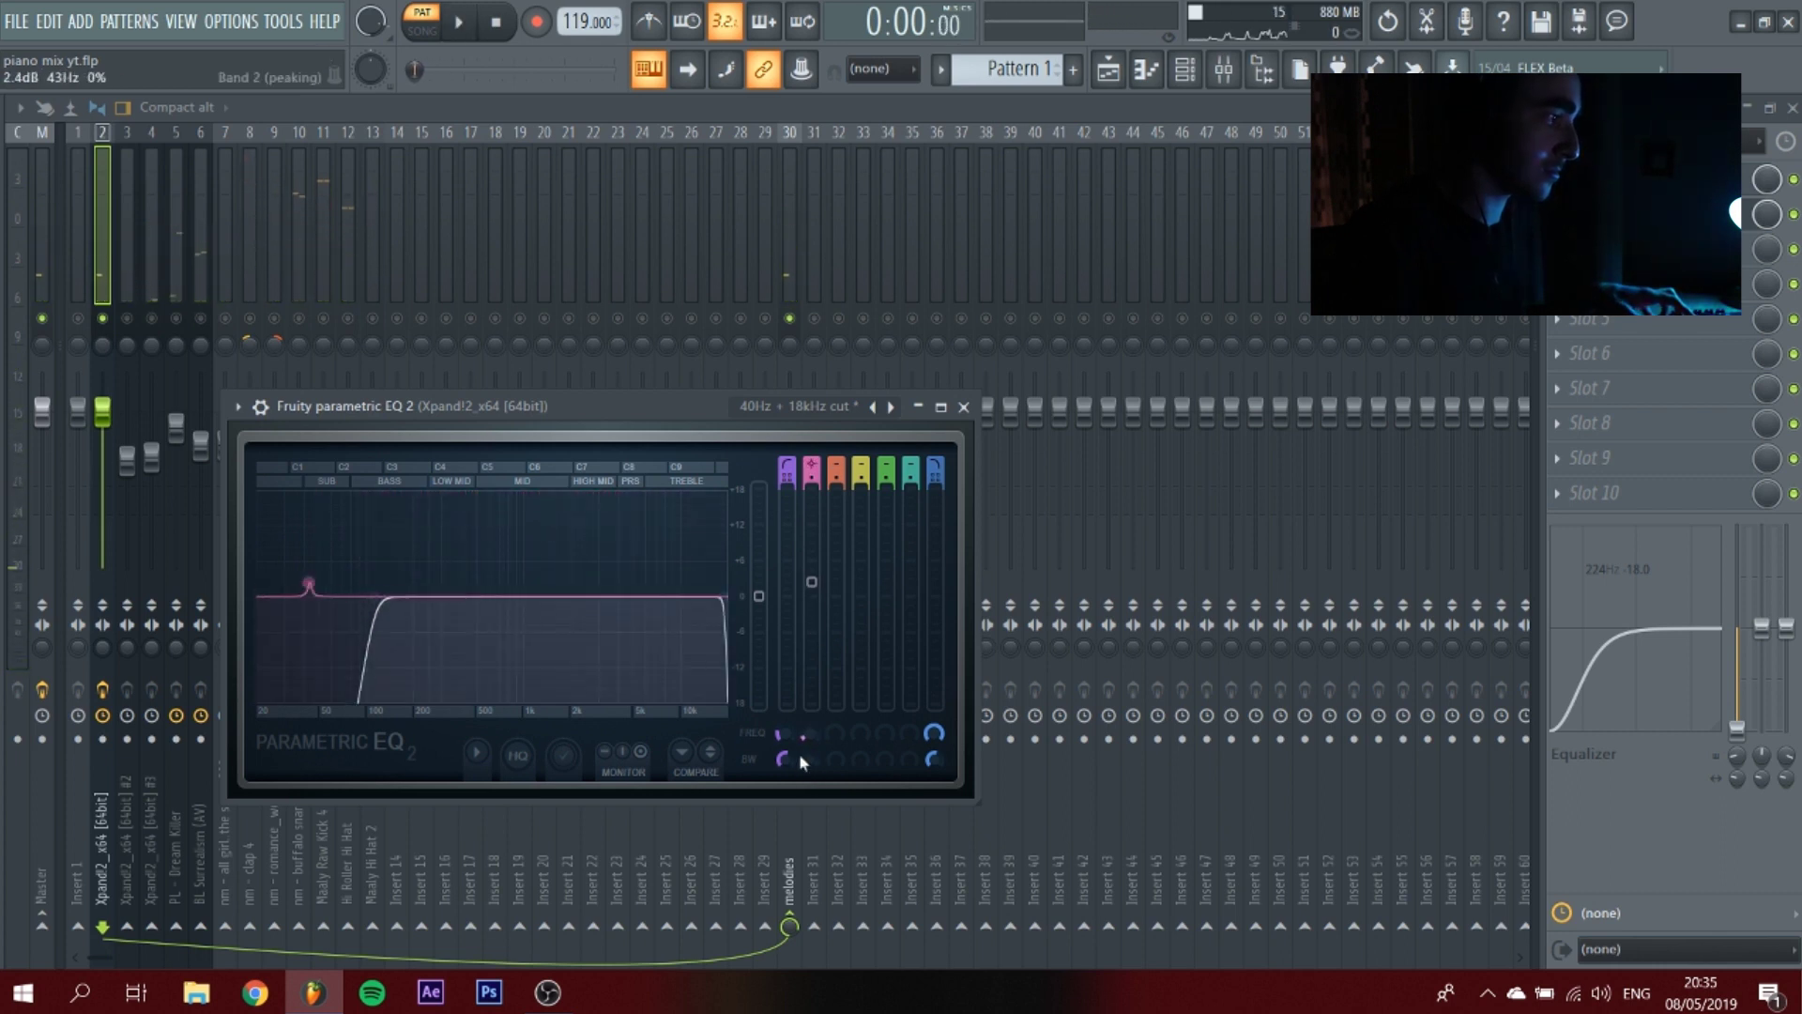
Sweep band 2 during playback to about 414 Hz and turn its boost into a moderate cut.
key(space)
drag(308, 585, 464, 491)
key(space)
drag(813, 492, 813, 563)
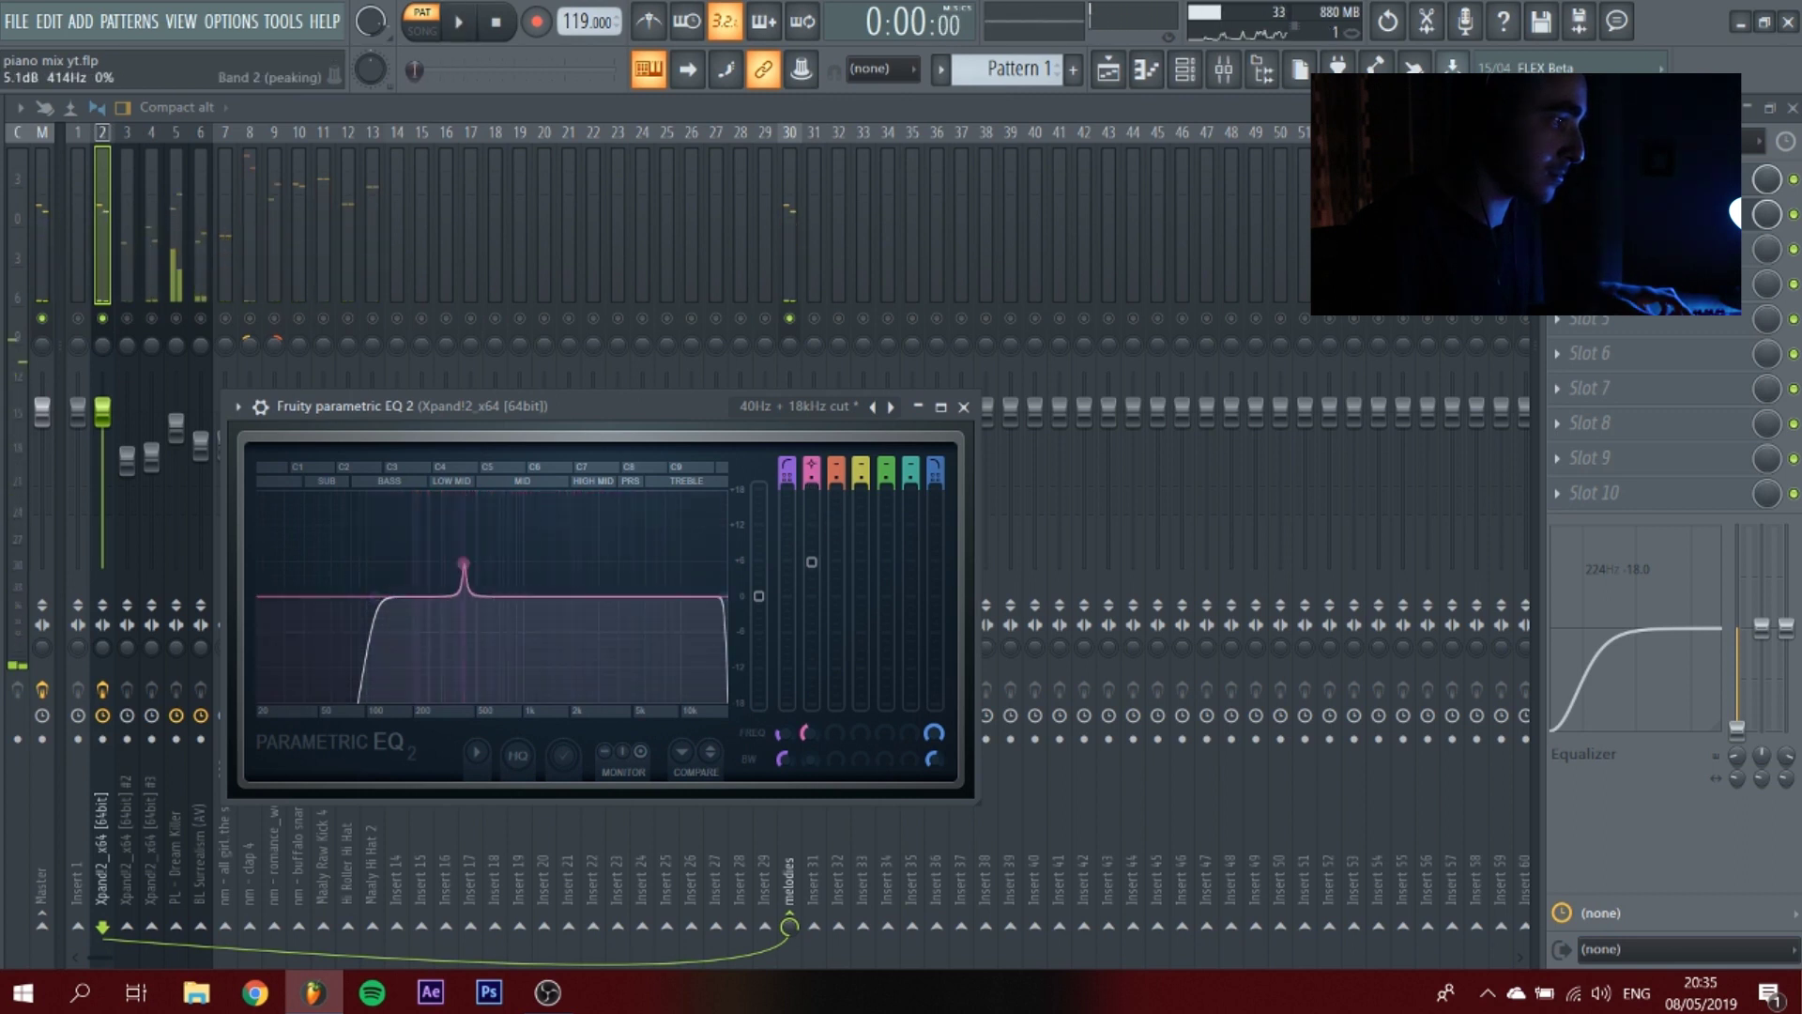
key(space)
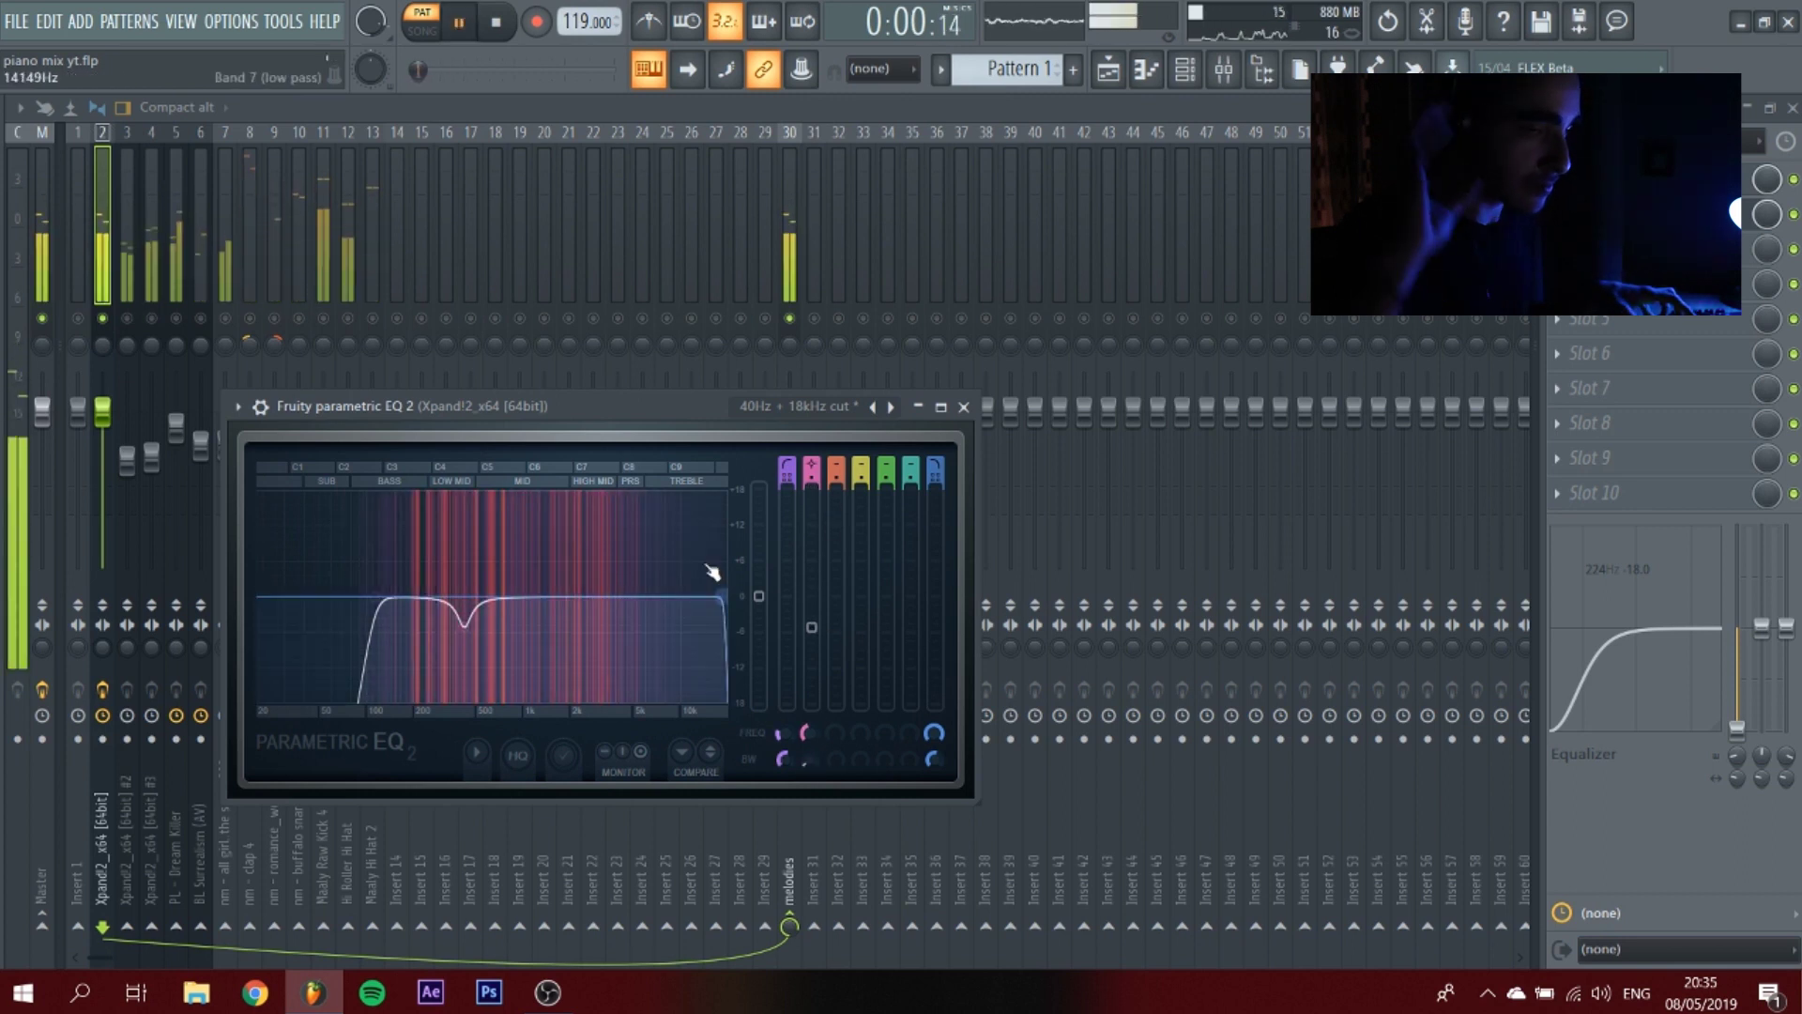
key(space)
Set EQ band 5 to a wide peaking boost of about 3.8 dB around 4 kHz.
drag(610, 410, 713, 420)
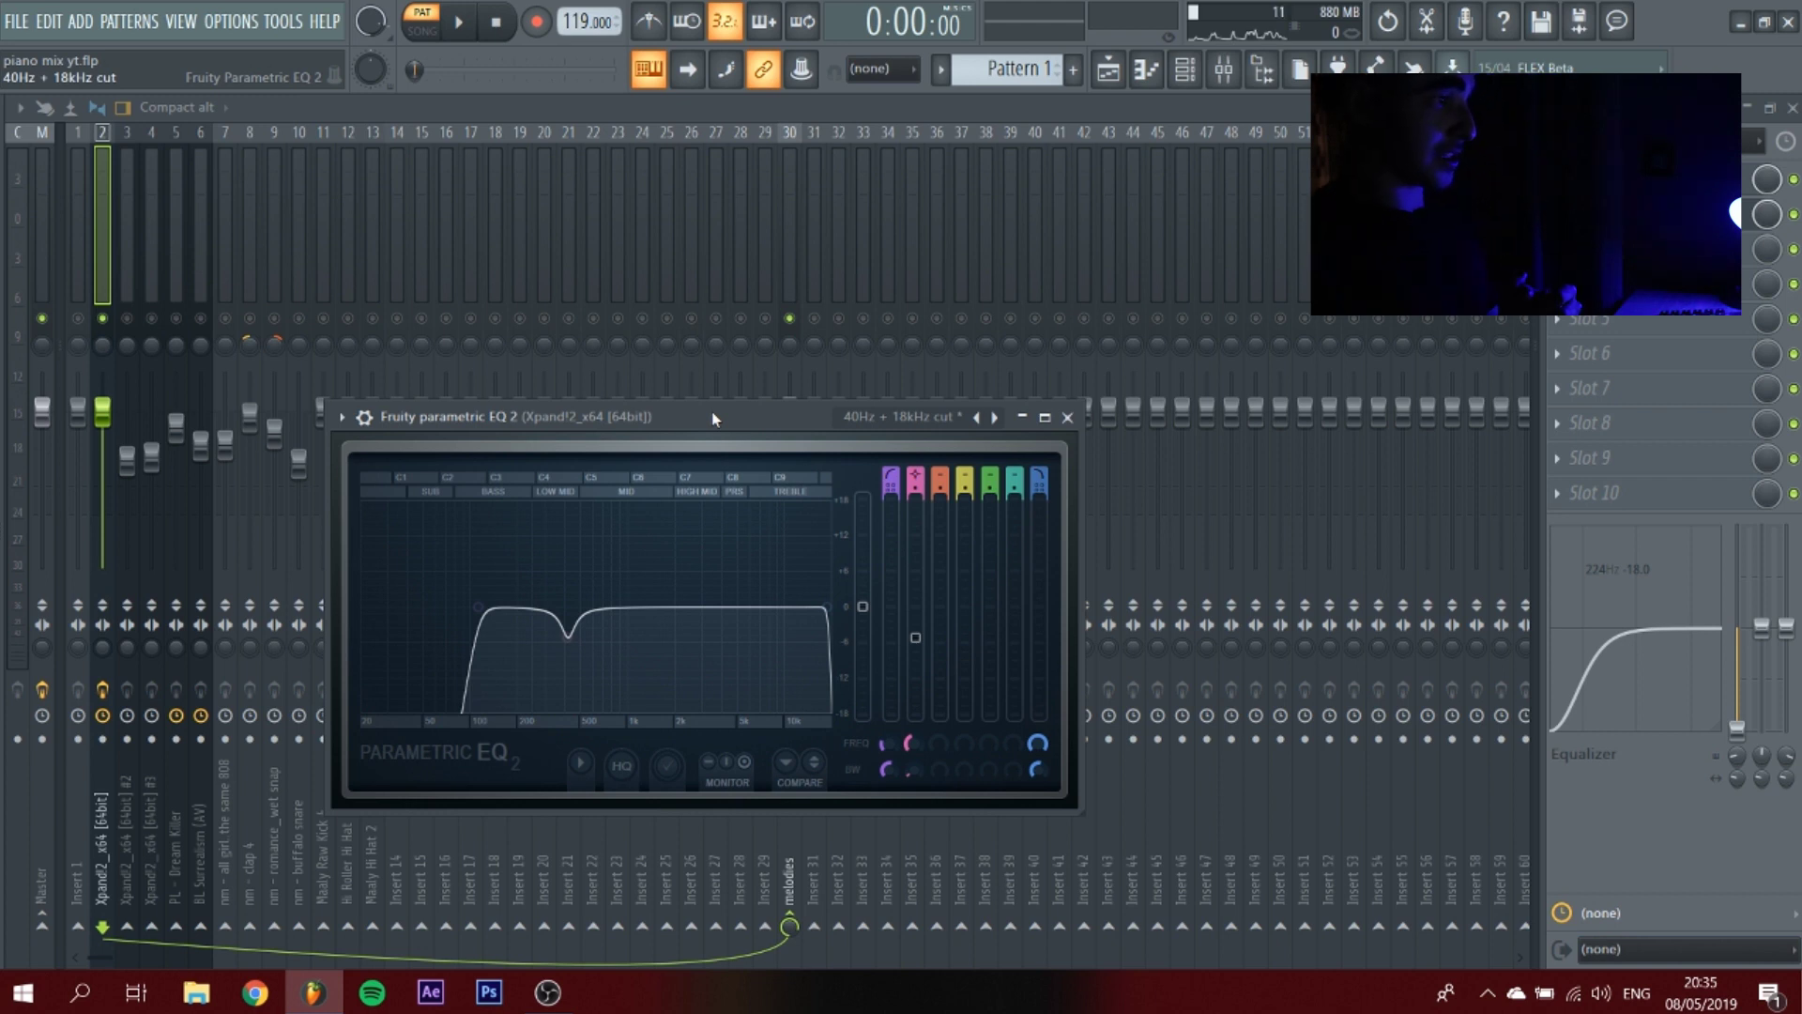
drag(991, 483, 991, 460)
drag(1007, 637, 1007, 602)
drag(765, 602, 728, 592)
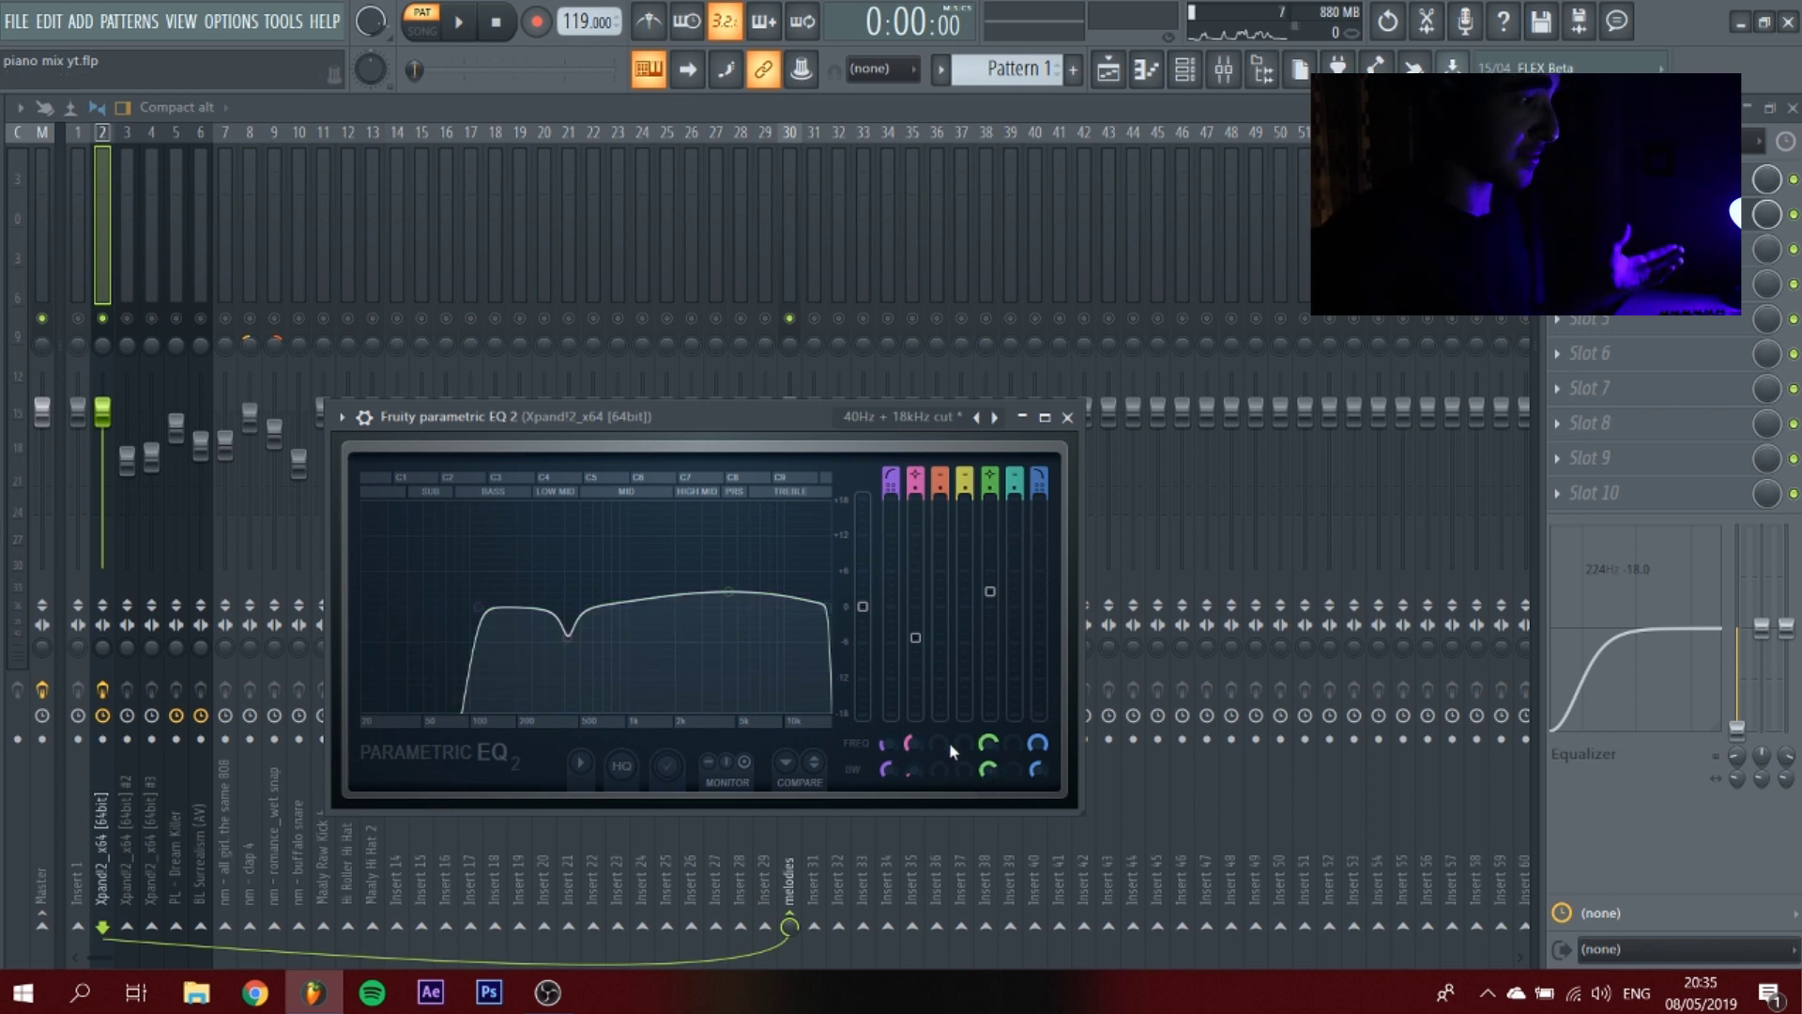
drag(727, 591, 721, 585)
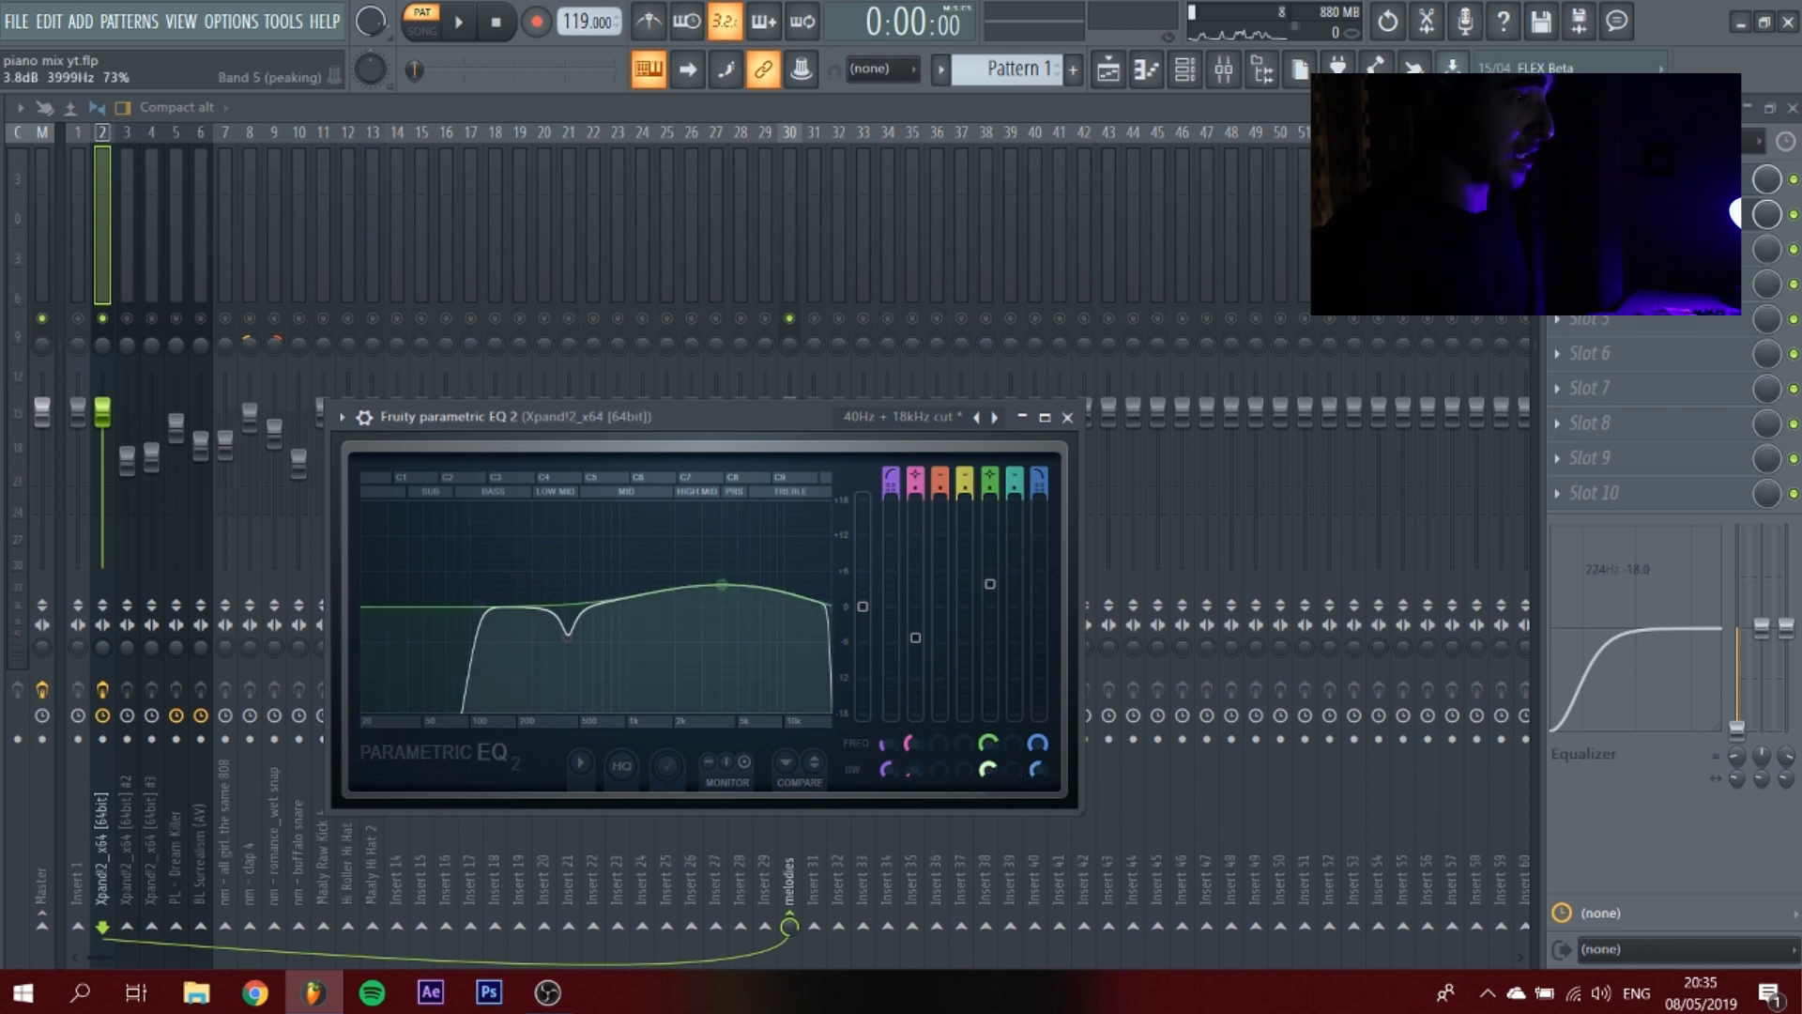
Narrow EQ band 5, sweep it as a boost through the low mids, and turn it into a roughly 5 dB cut near 300 Hz.
drag(989, 770, 990, 826)
drag(719, 589, 523, 520)
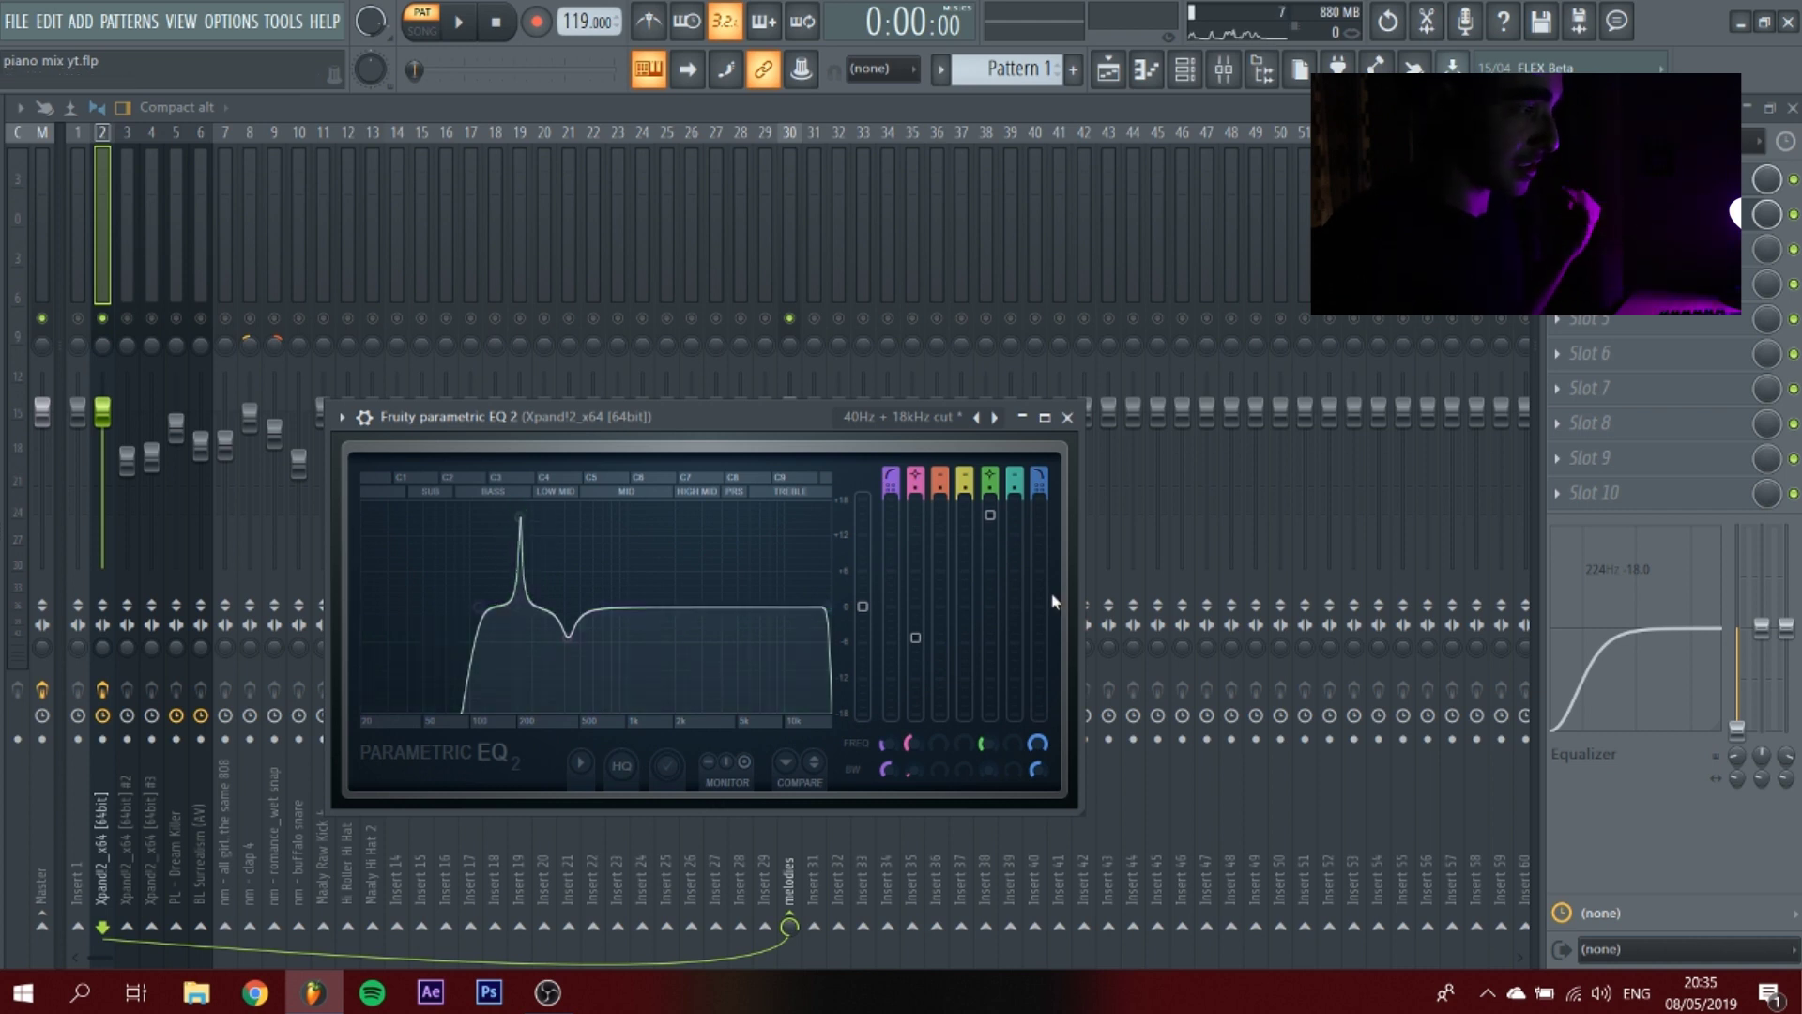
drag(522, 513, 525, 509)
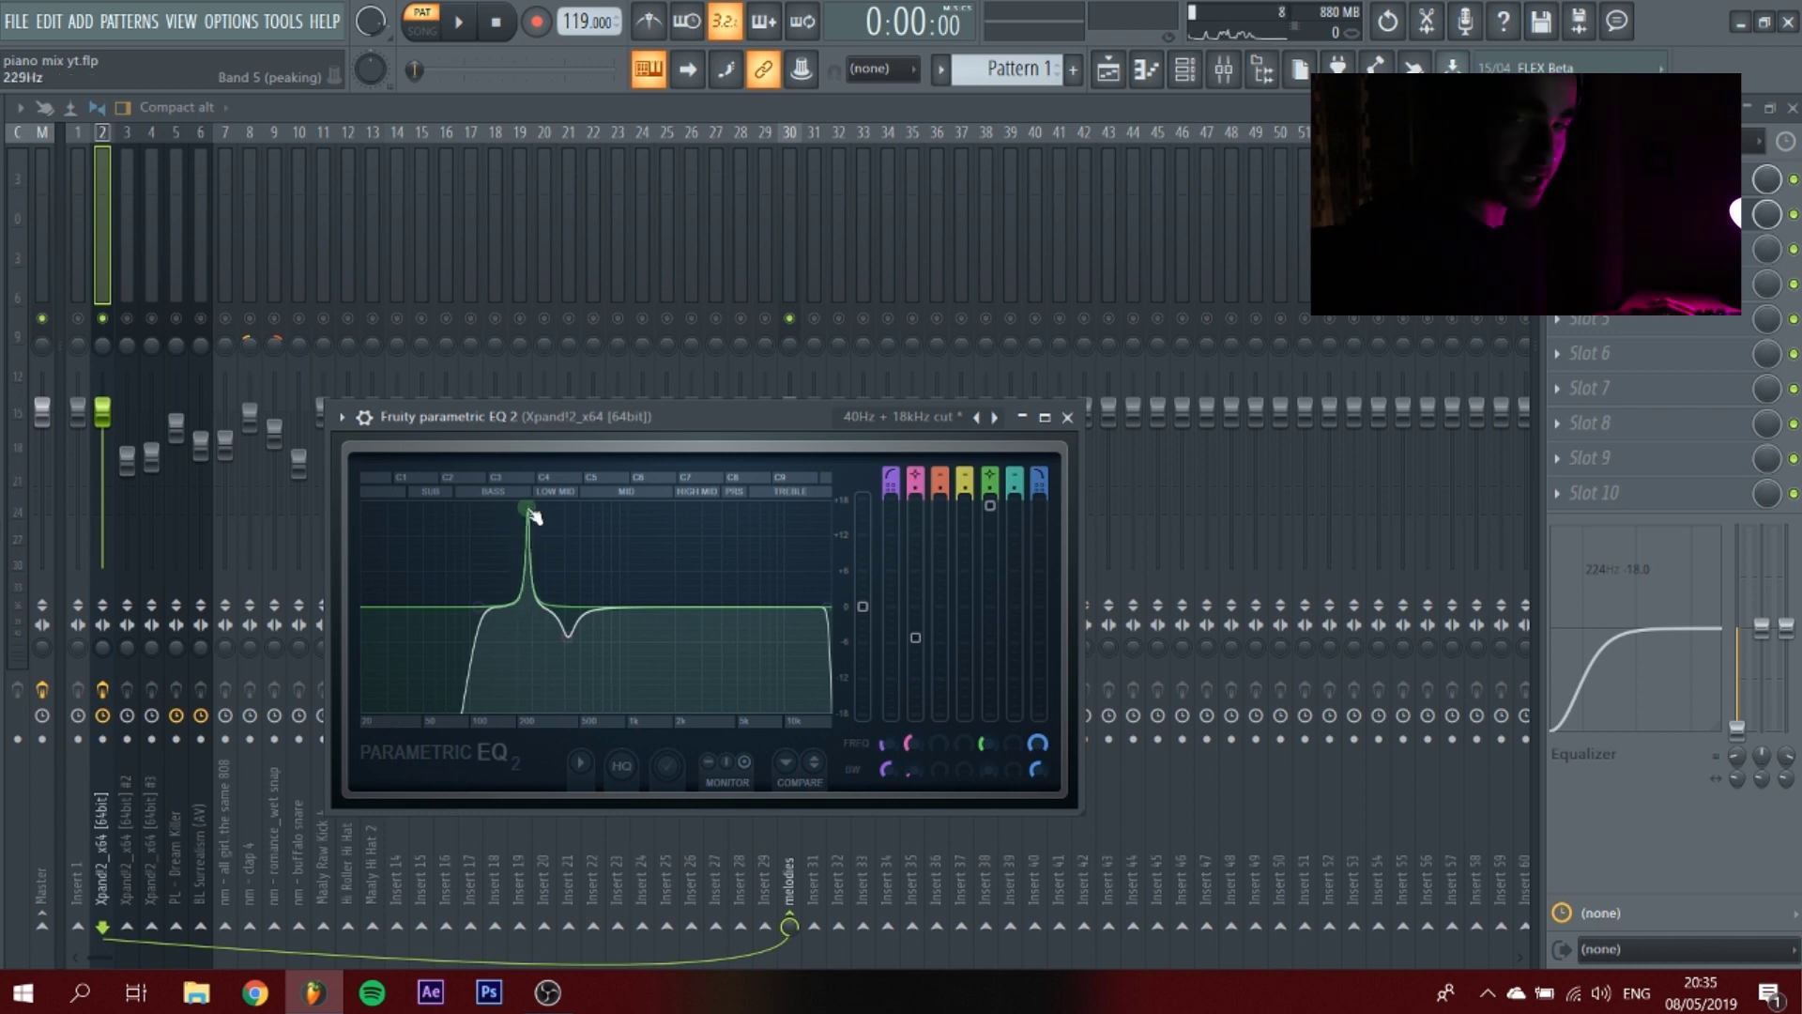
drag(621, 511, 546, 504)
key(space)
key(space)
drag(991, 499, 990, 636)
key(space)
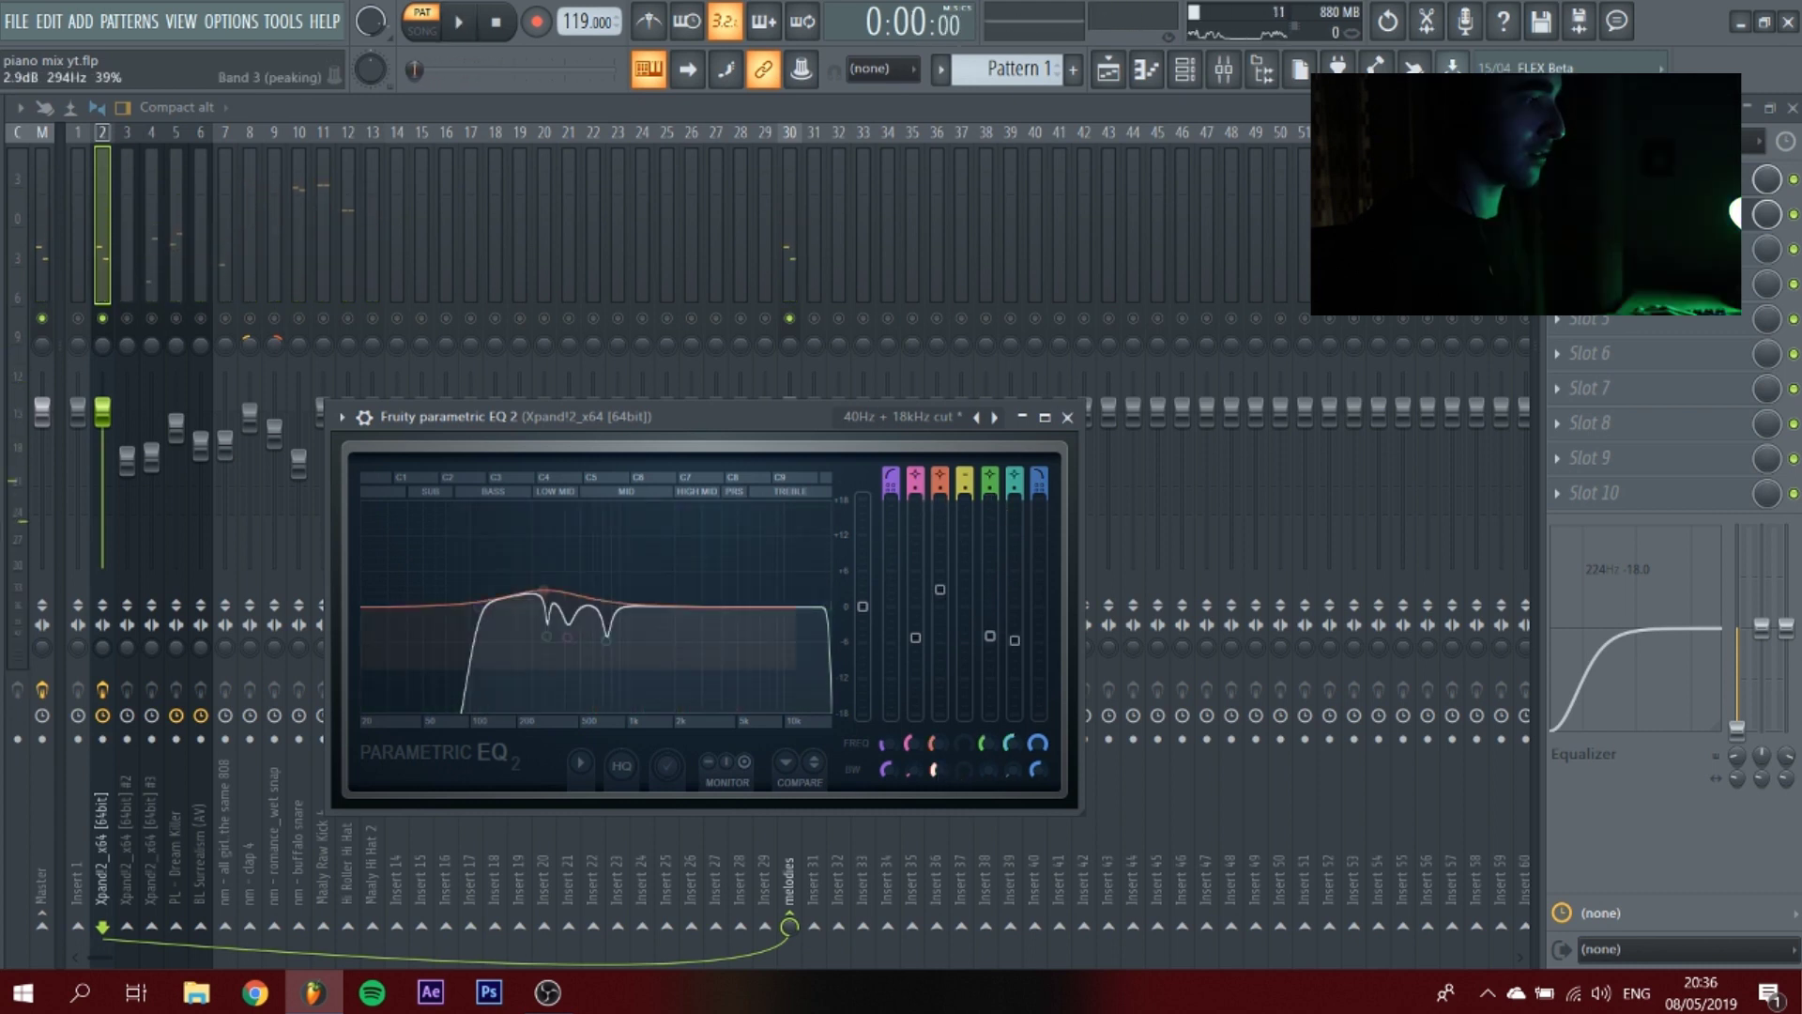
Narrow EQ band 3 during playback and turn it into a cut near 500 Hz.
drag(940, 769, 941, 798)
key(space)
drag(575, 591, 580, 641)
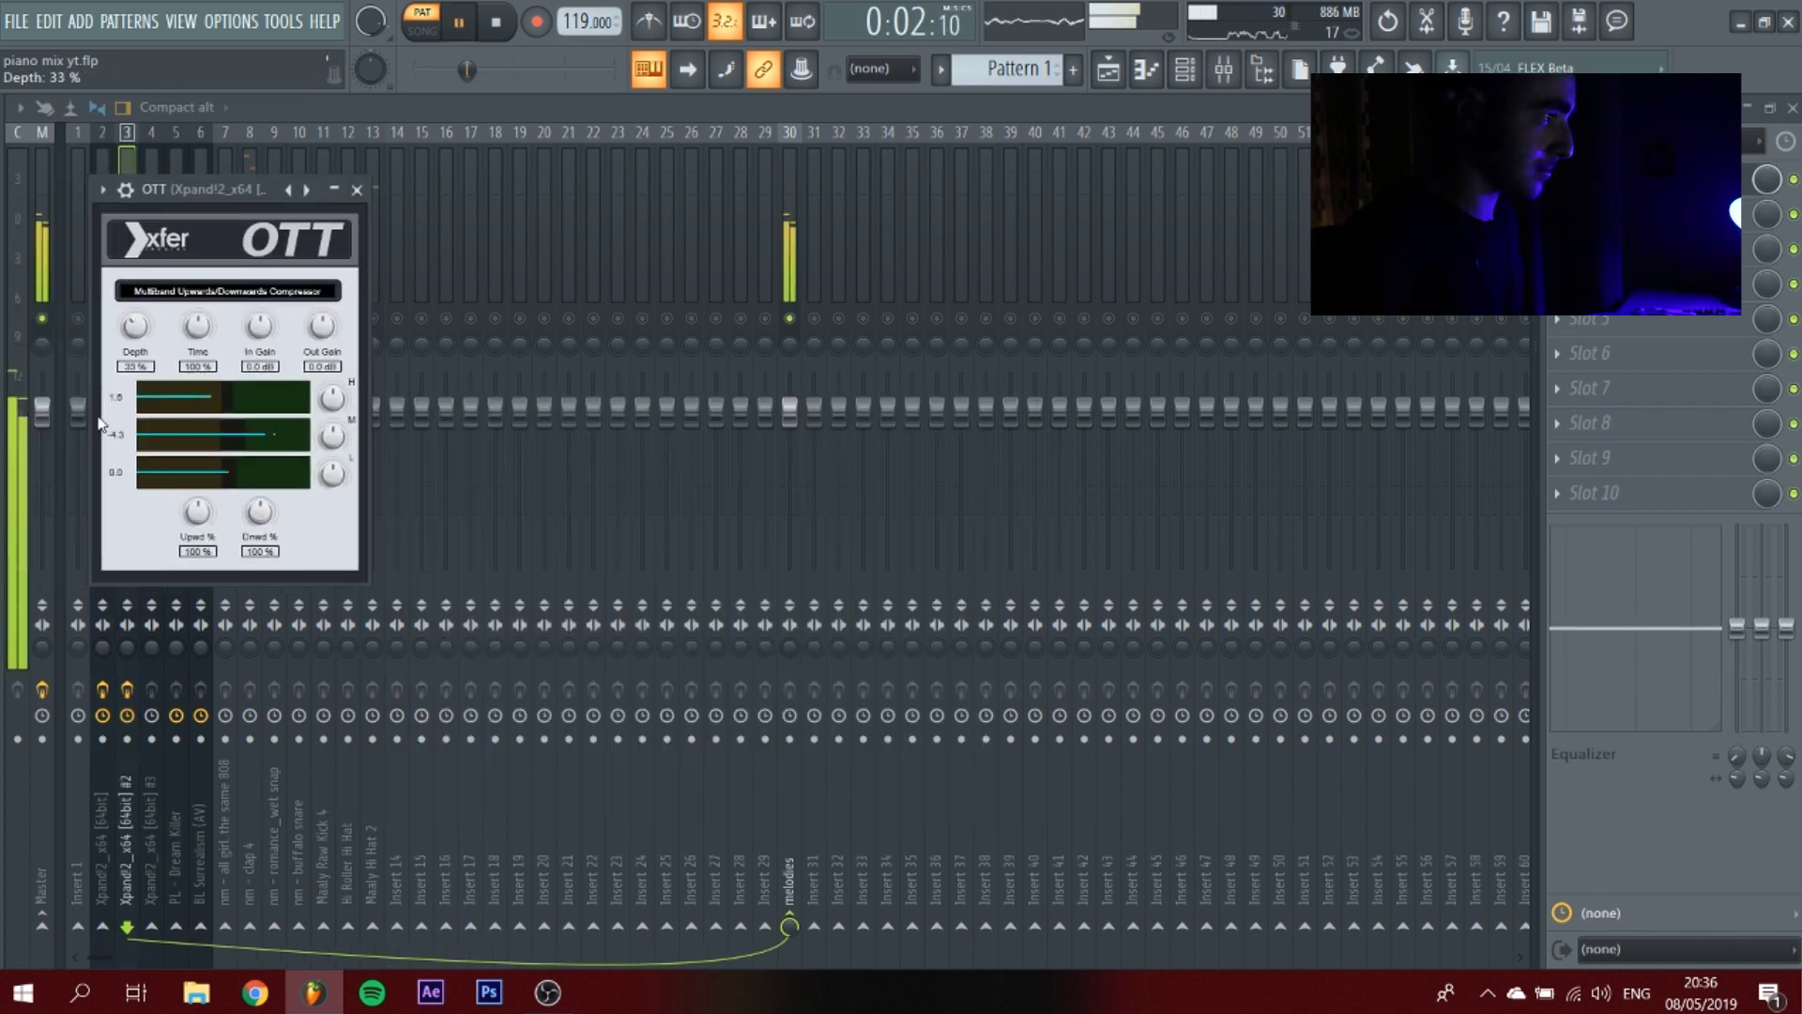
In OTT on the Xpand!2 #2 track, set the depth to 32 % and the low band gain to about 88 %.
drag(322, 478, 324, 486)
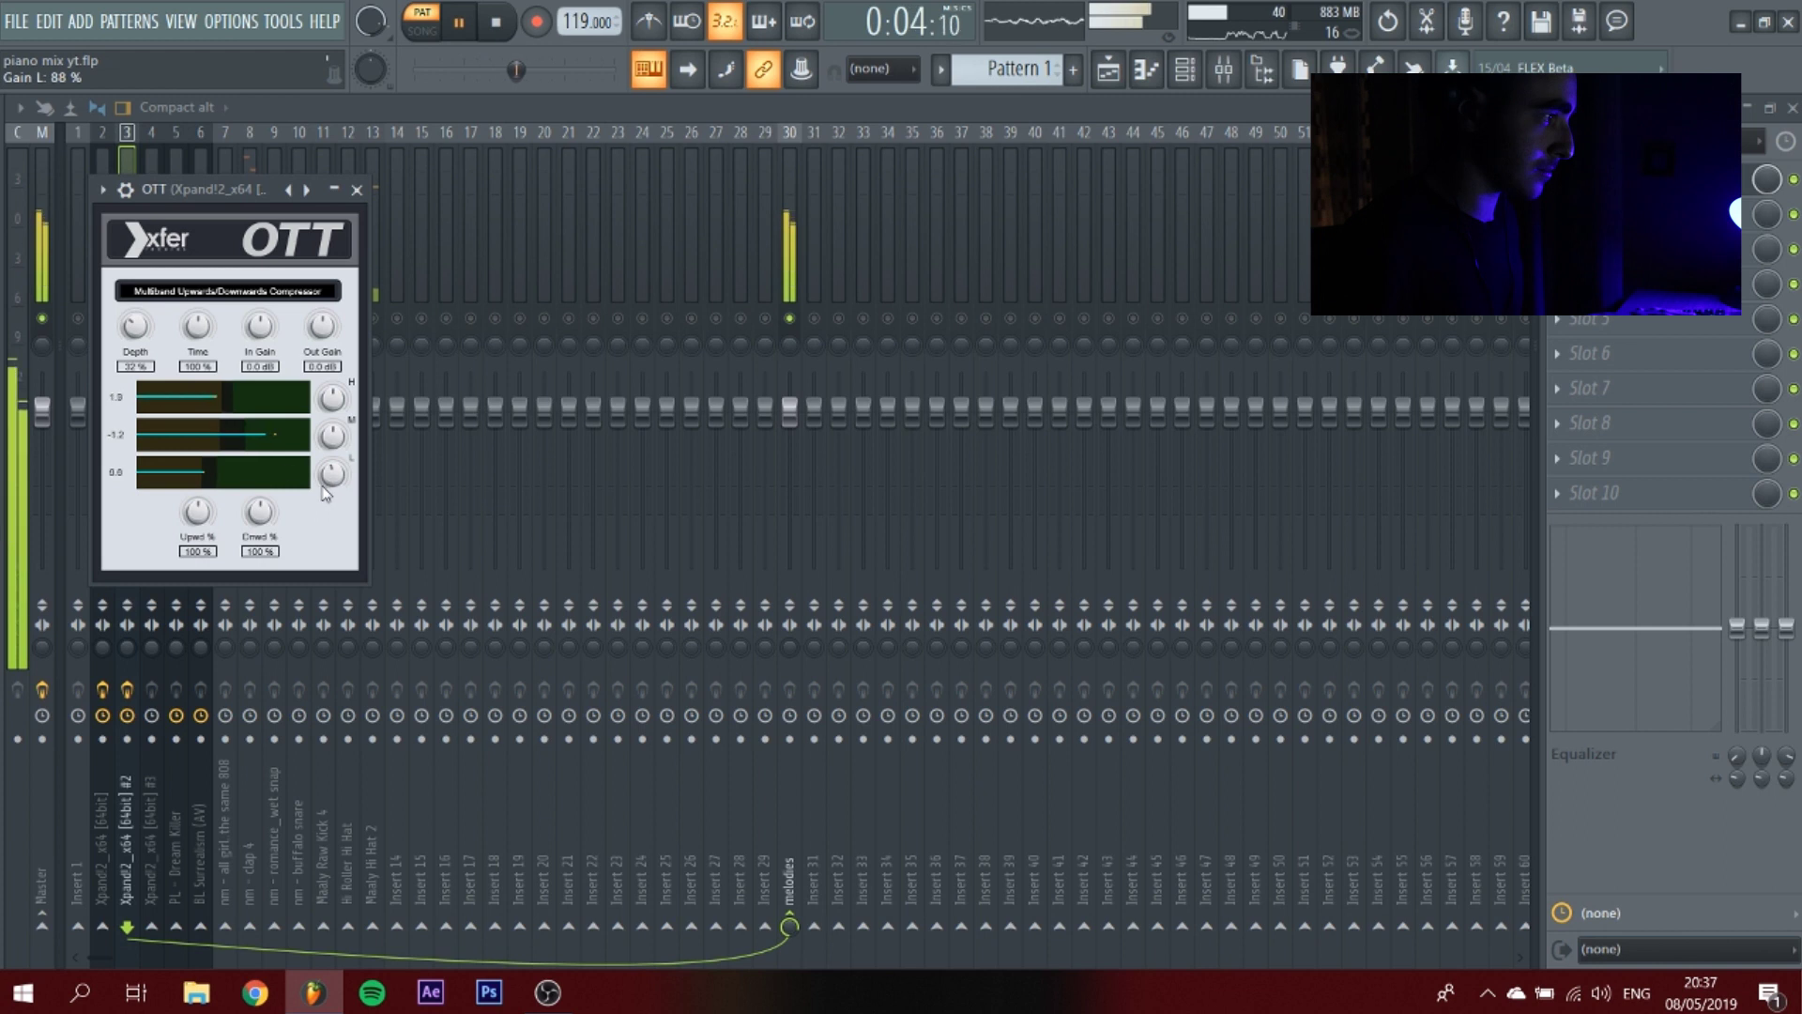
drag(212, 466, 215, 465)
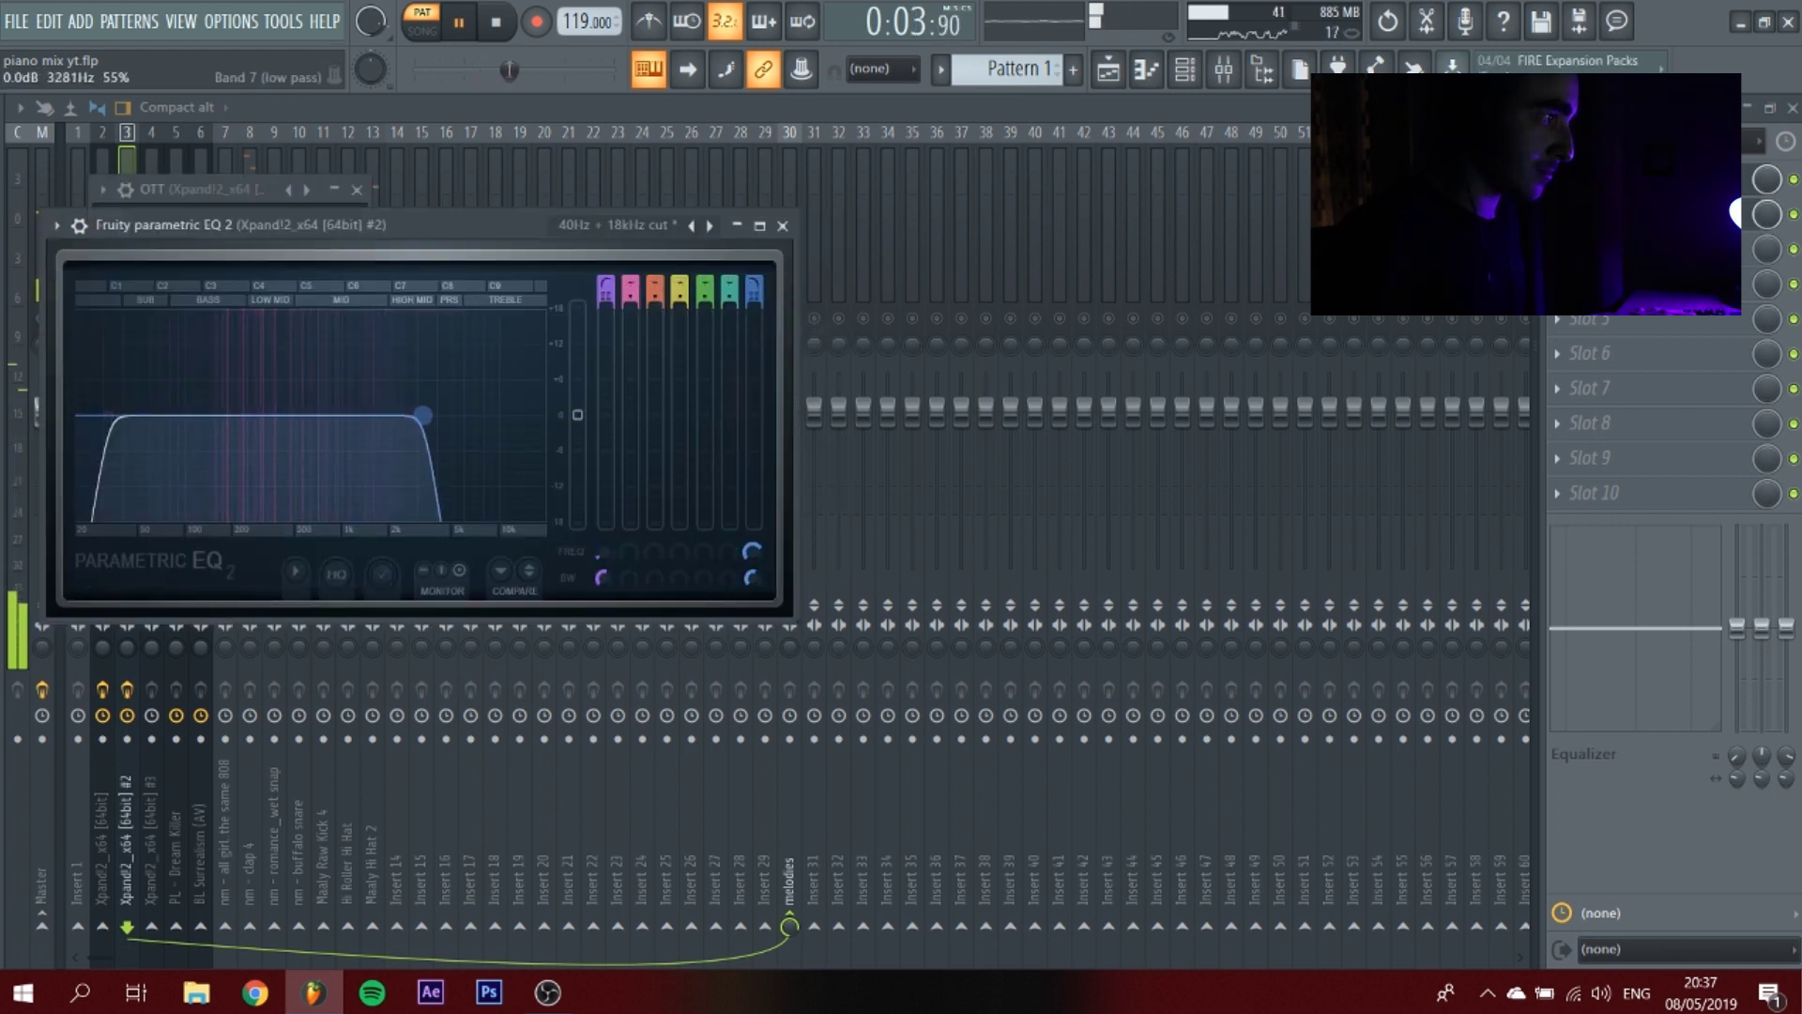
In the Xpand!2 #2 EQ, set the low-pass cutoff just above 5 kHz and raise the high-pass cutoff.
drag(423, 415, 460, 415)
drag(110, 415, 284, 313)
mouse_move(245, 415)
mouse_down()
mouse_move(249, 310)
mouse_move(246, 404)
mouse_up()
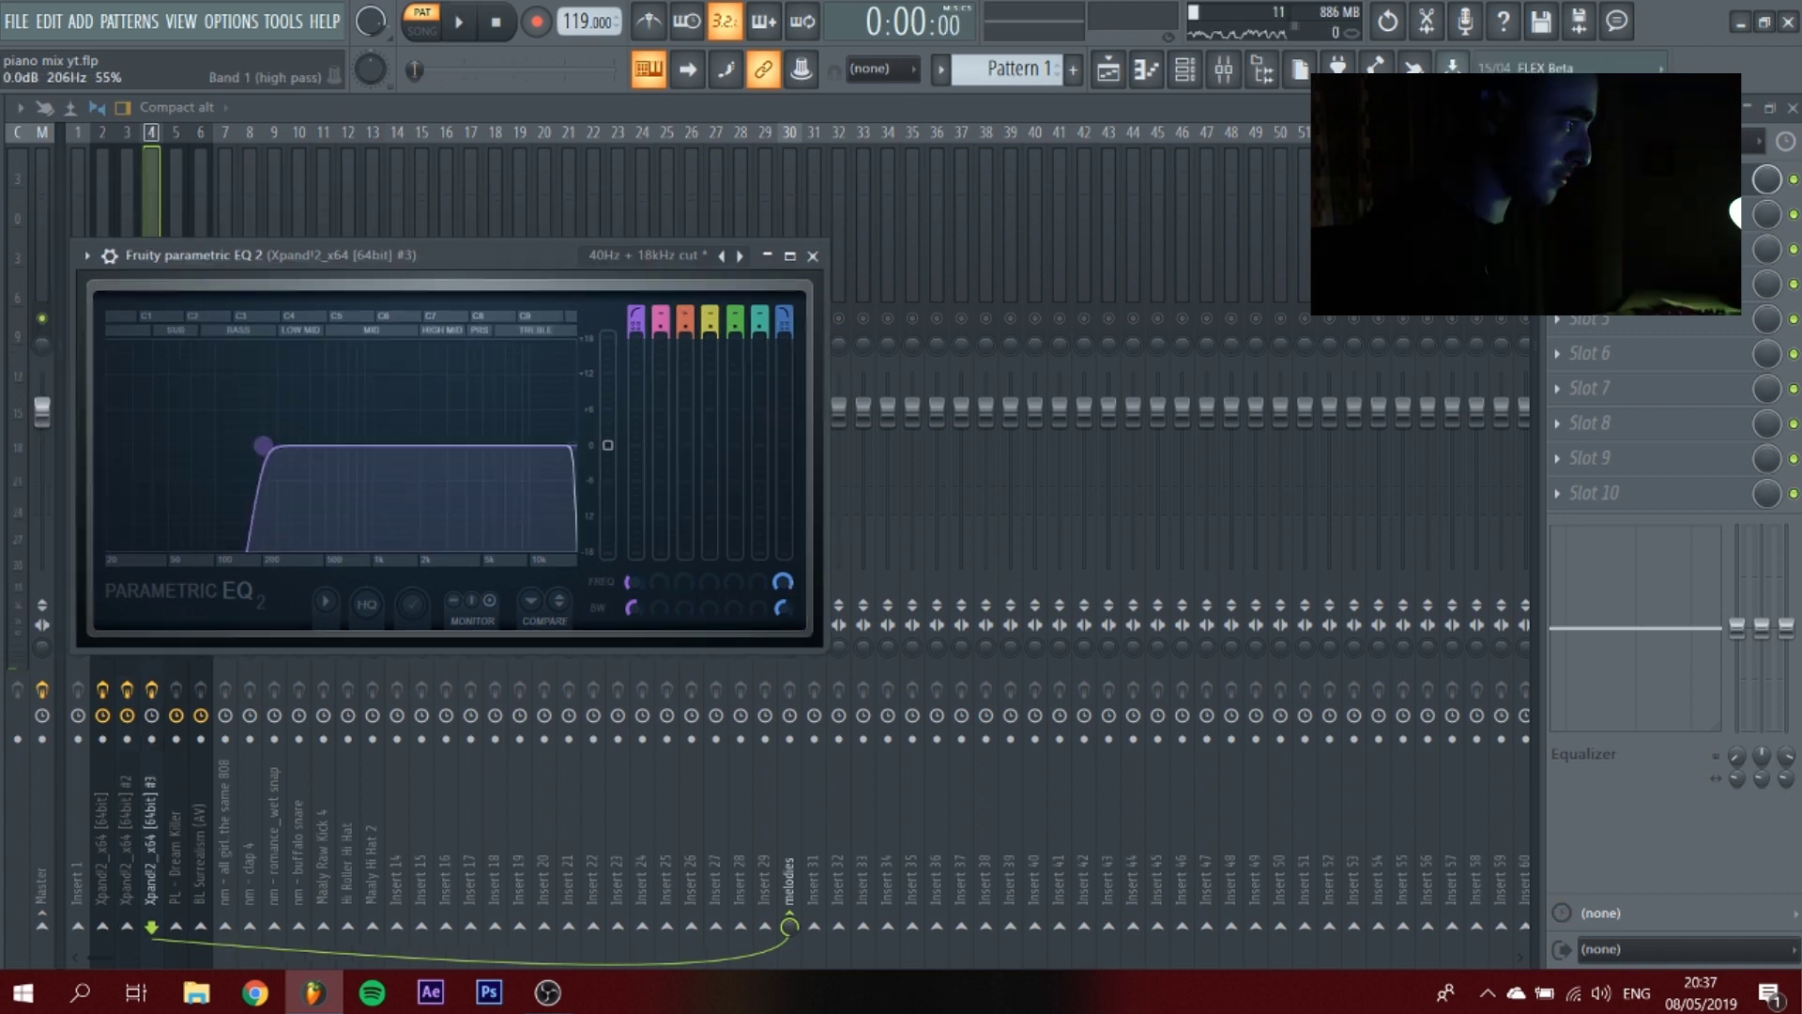
While auditioning, raise the high-pass cutoff of the Xpand!2 #3 EQ to about 300 Hz.
key(space)
drag(263, 445, 291, 445)
key(space)
Make EQ band 4 on Xpand!2 #3 a peaking filter with 0 % width and an 18 dB boost at 624 Hz.
drag(708, 319, 709, 312)
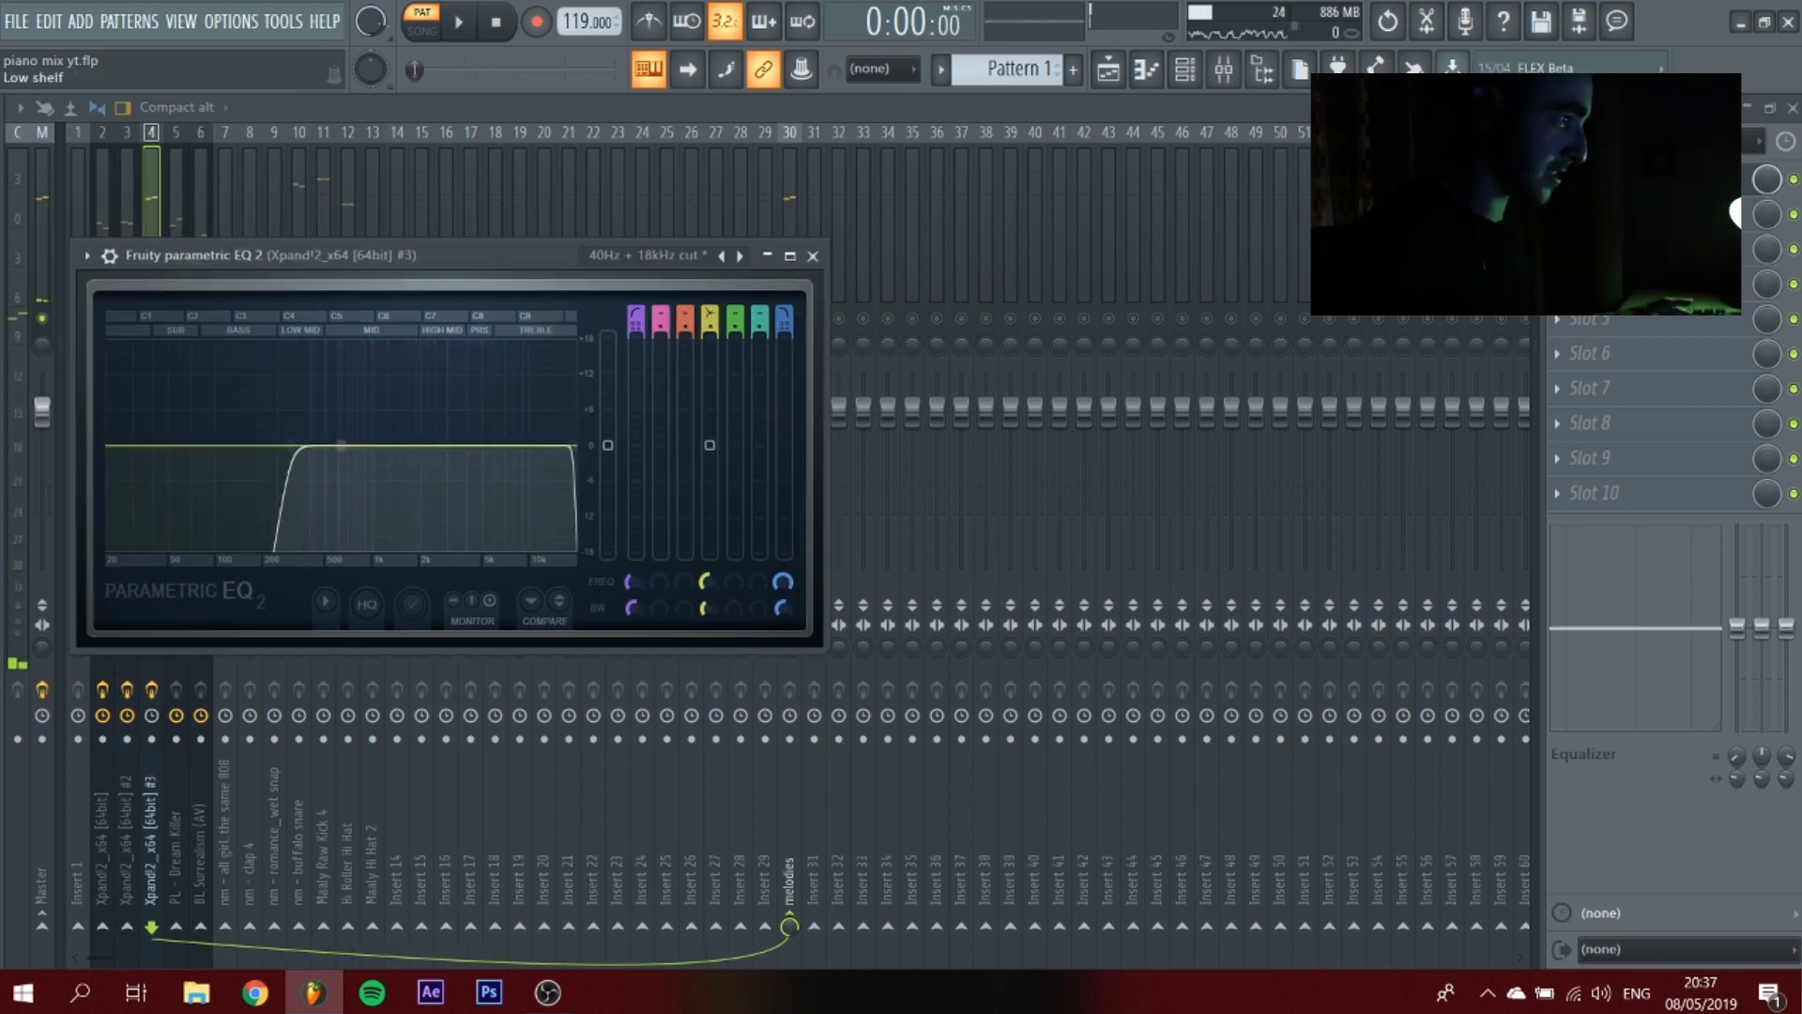
drag(340, 443, 341, 345)
key(space)
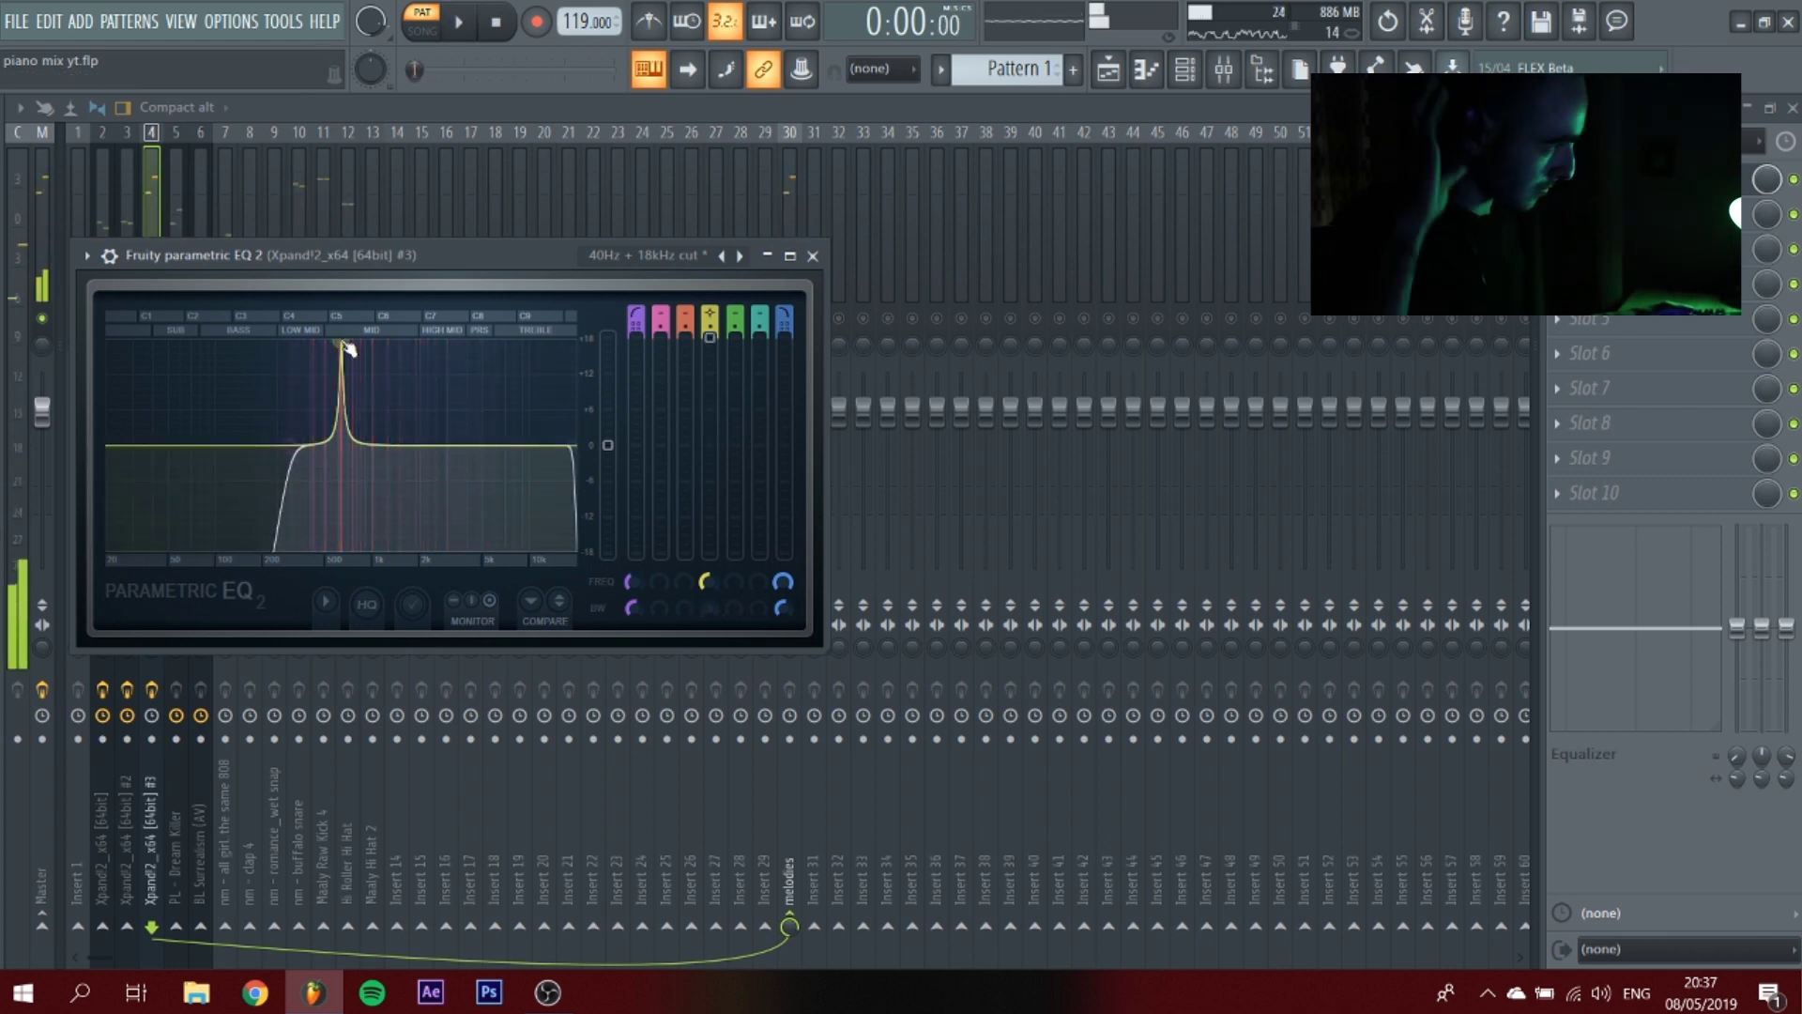
key(space)
Turn band 4 into a 6.2 dB cut with 6 % width, and cut band 5 by about 8 dB.
drag(710, 337, 710, 338)
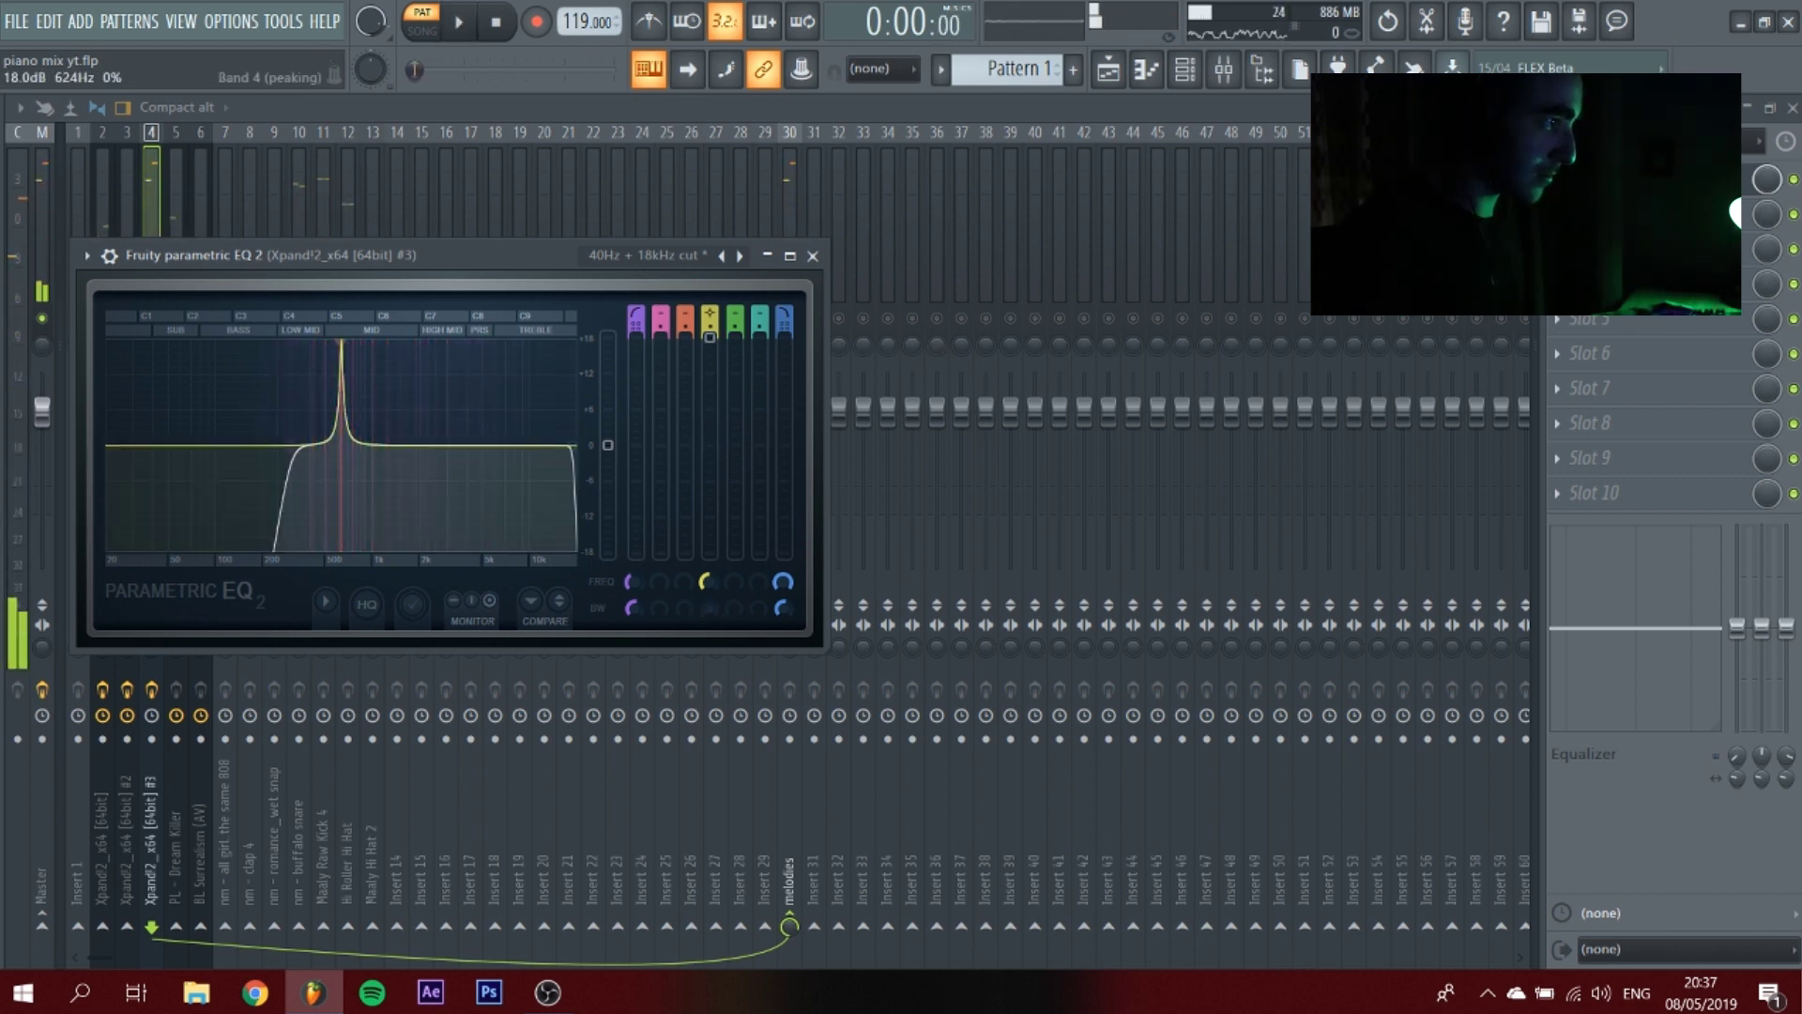
key(space)
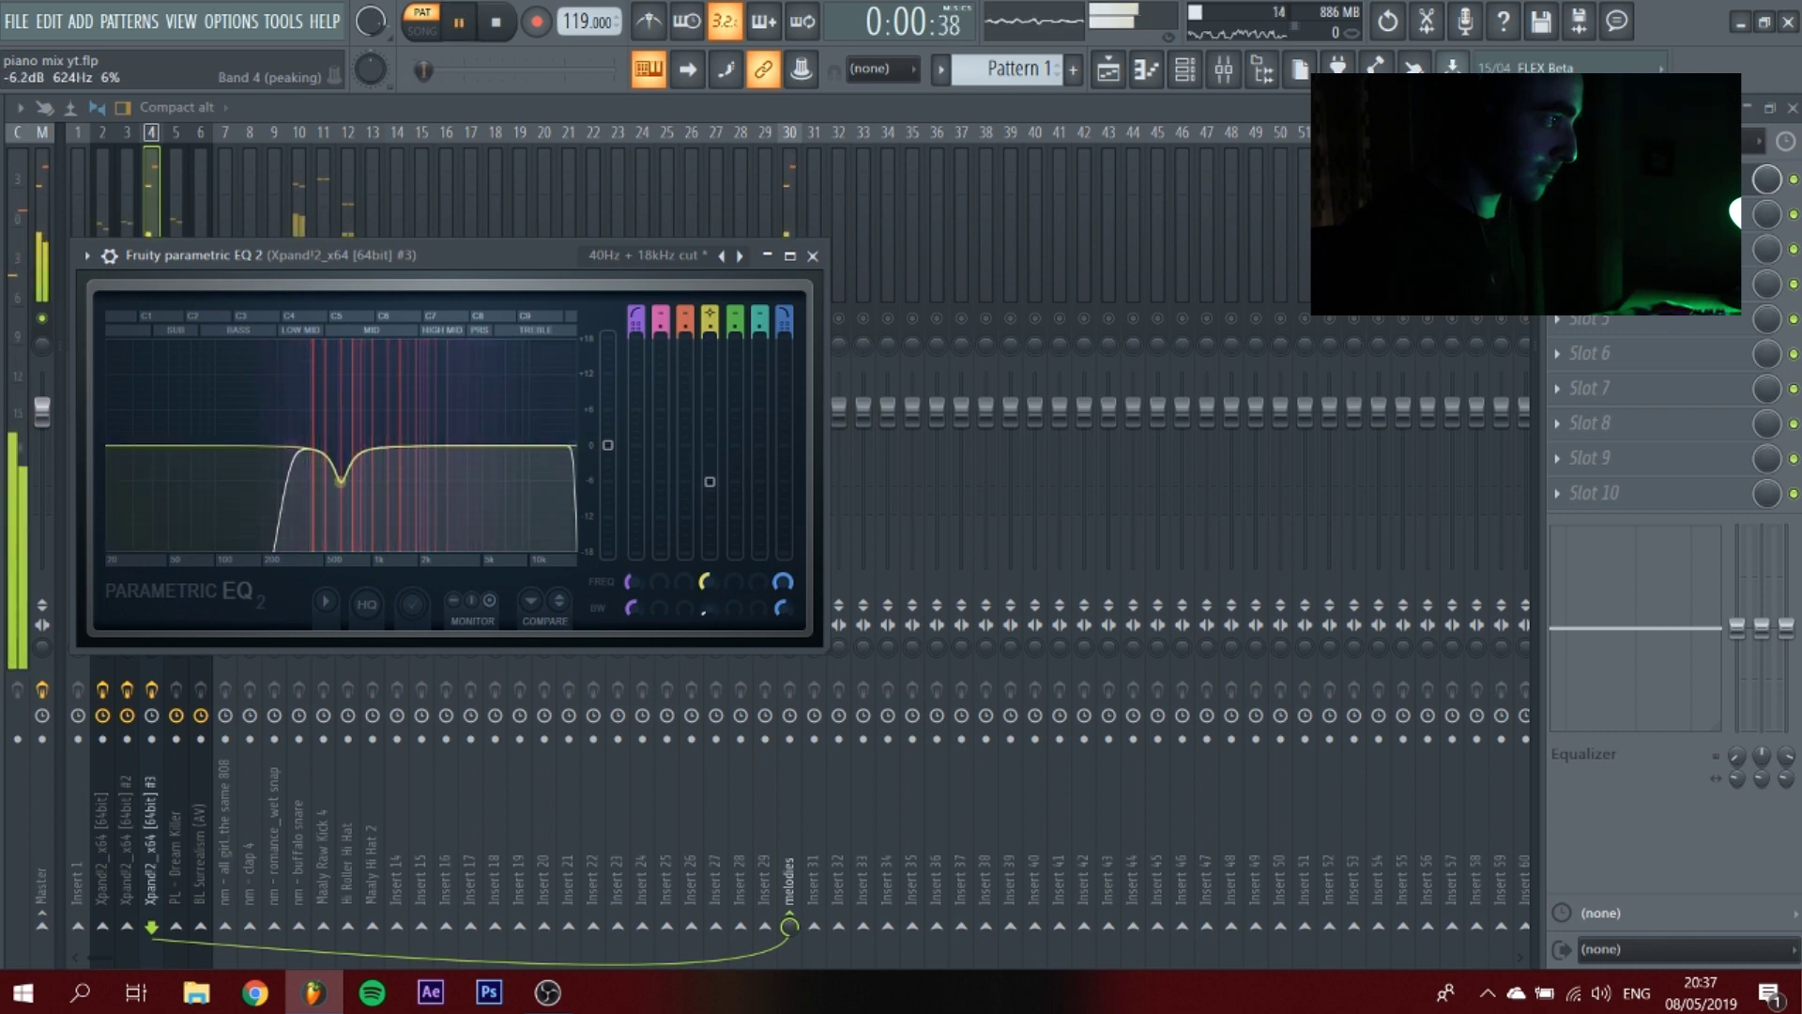
drag(735, 445, 735, 495)
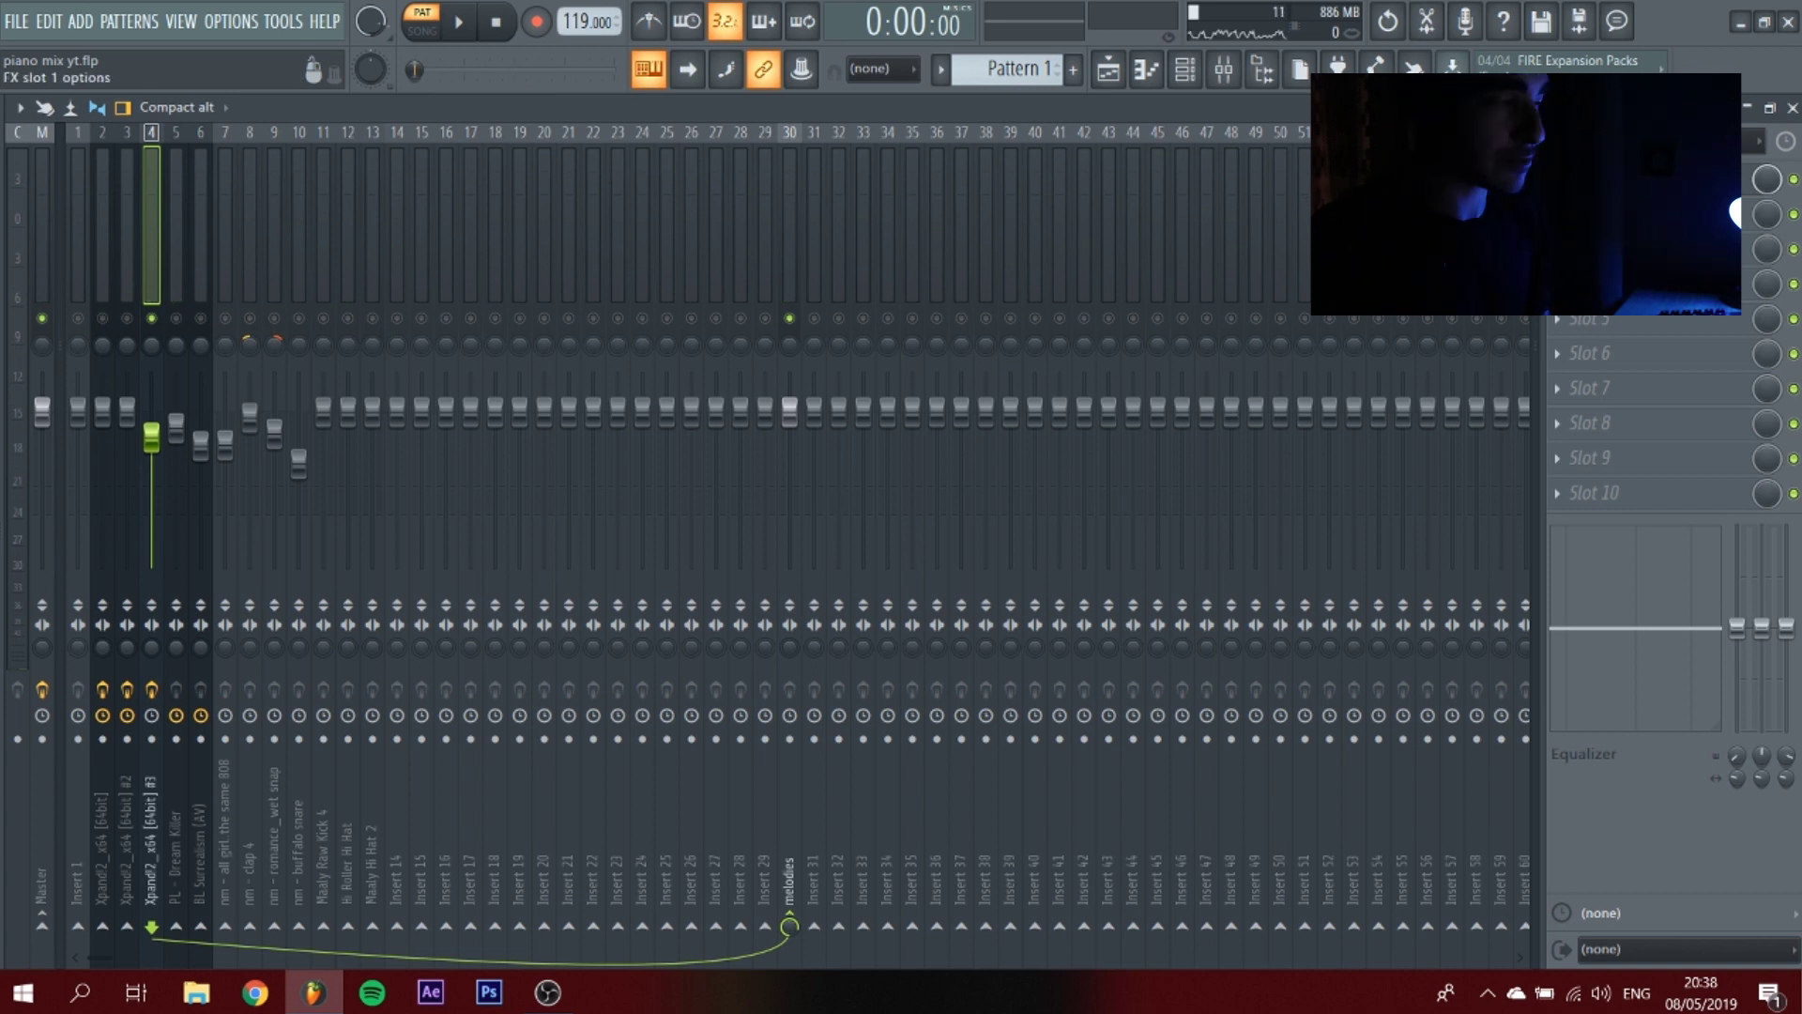
Add Fruity Reeverb 2 to effect slot 2 of the Xpand!2 #3 track and load its Large Hall preset.
click(1557, 214)
mouse_move(1584, 244)
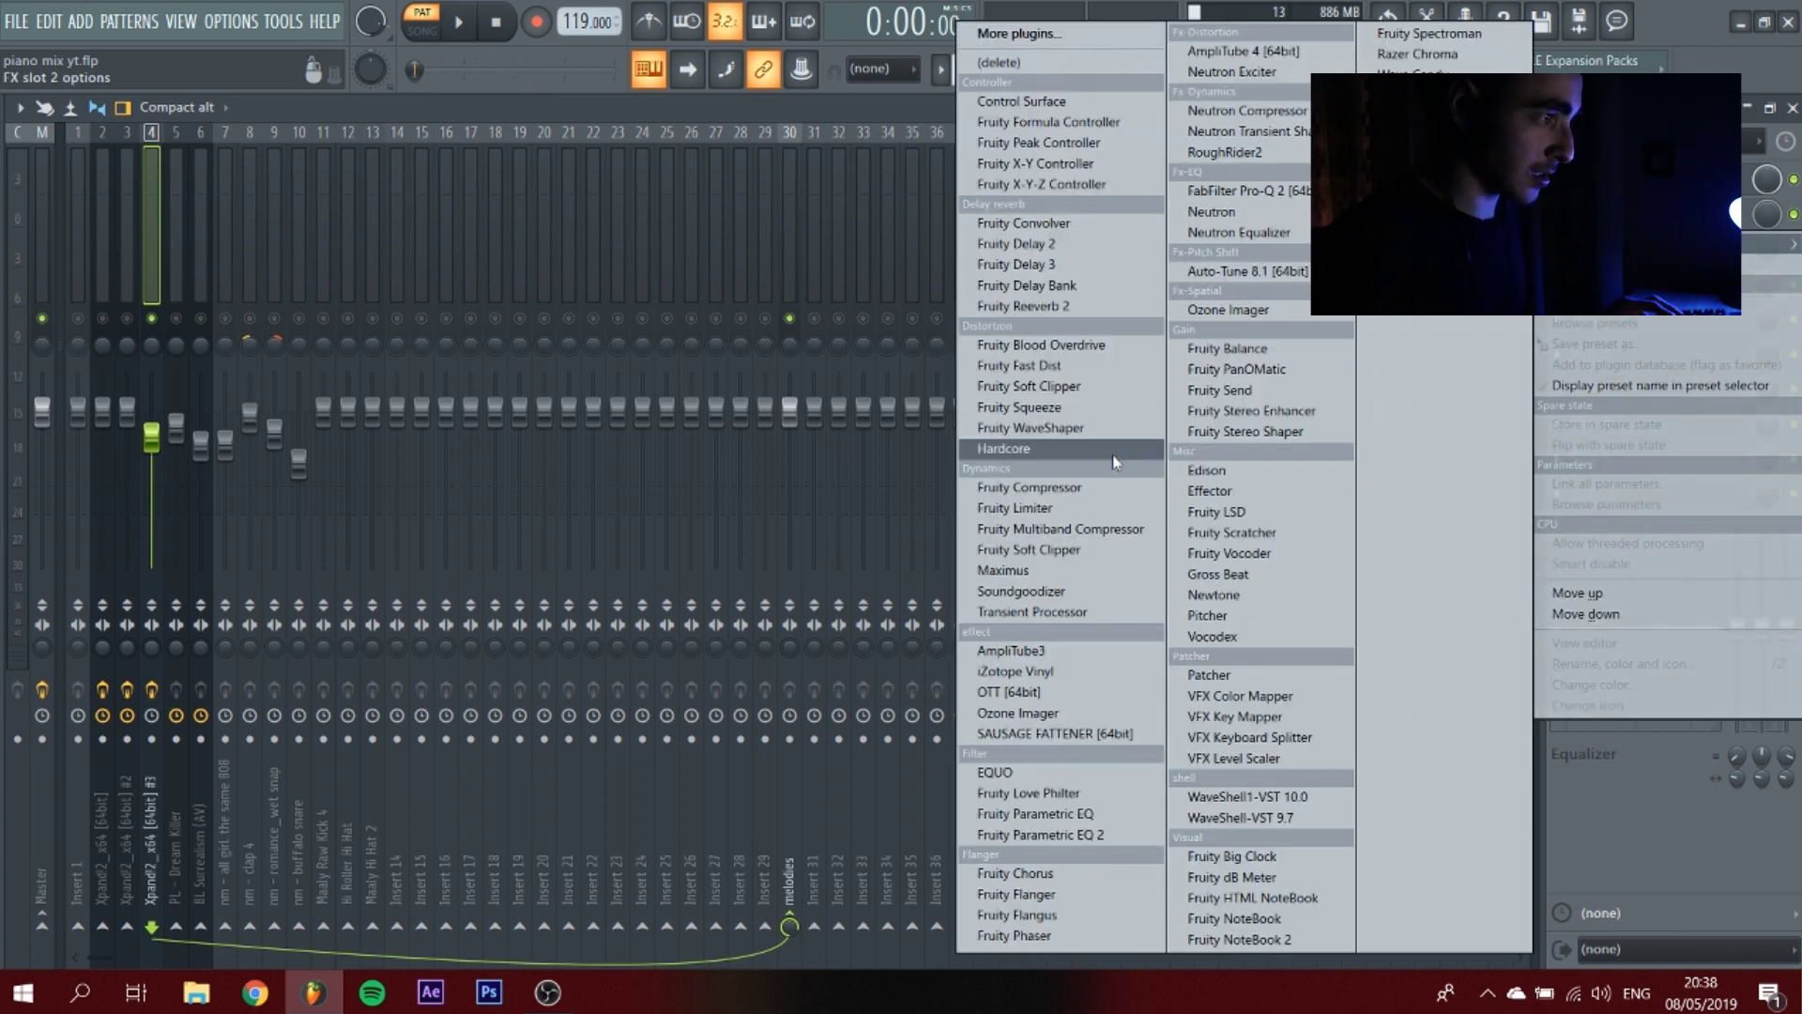
click(1023, 306)
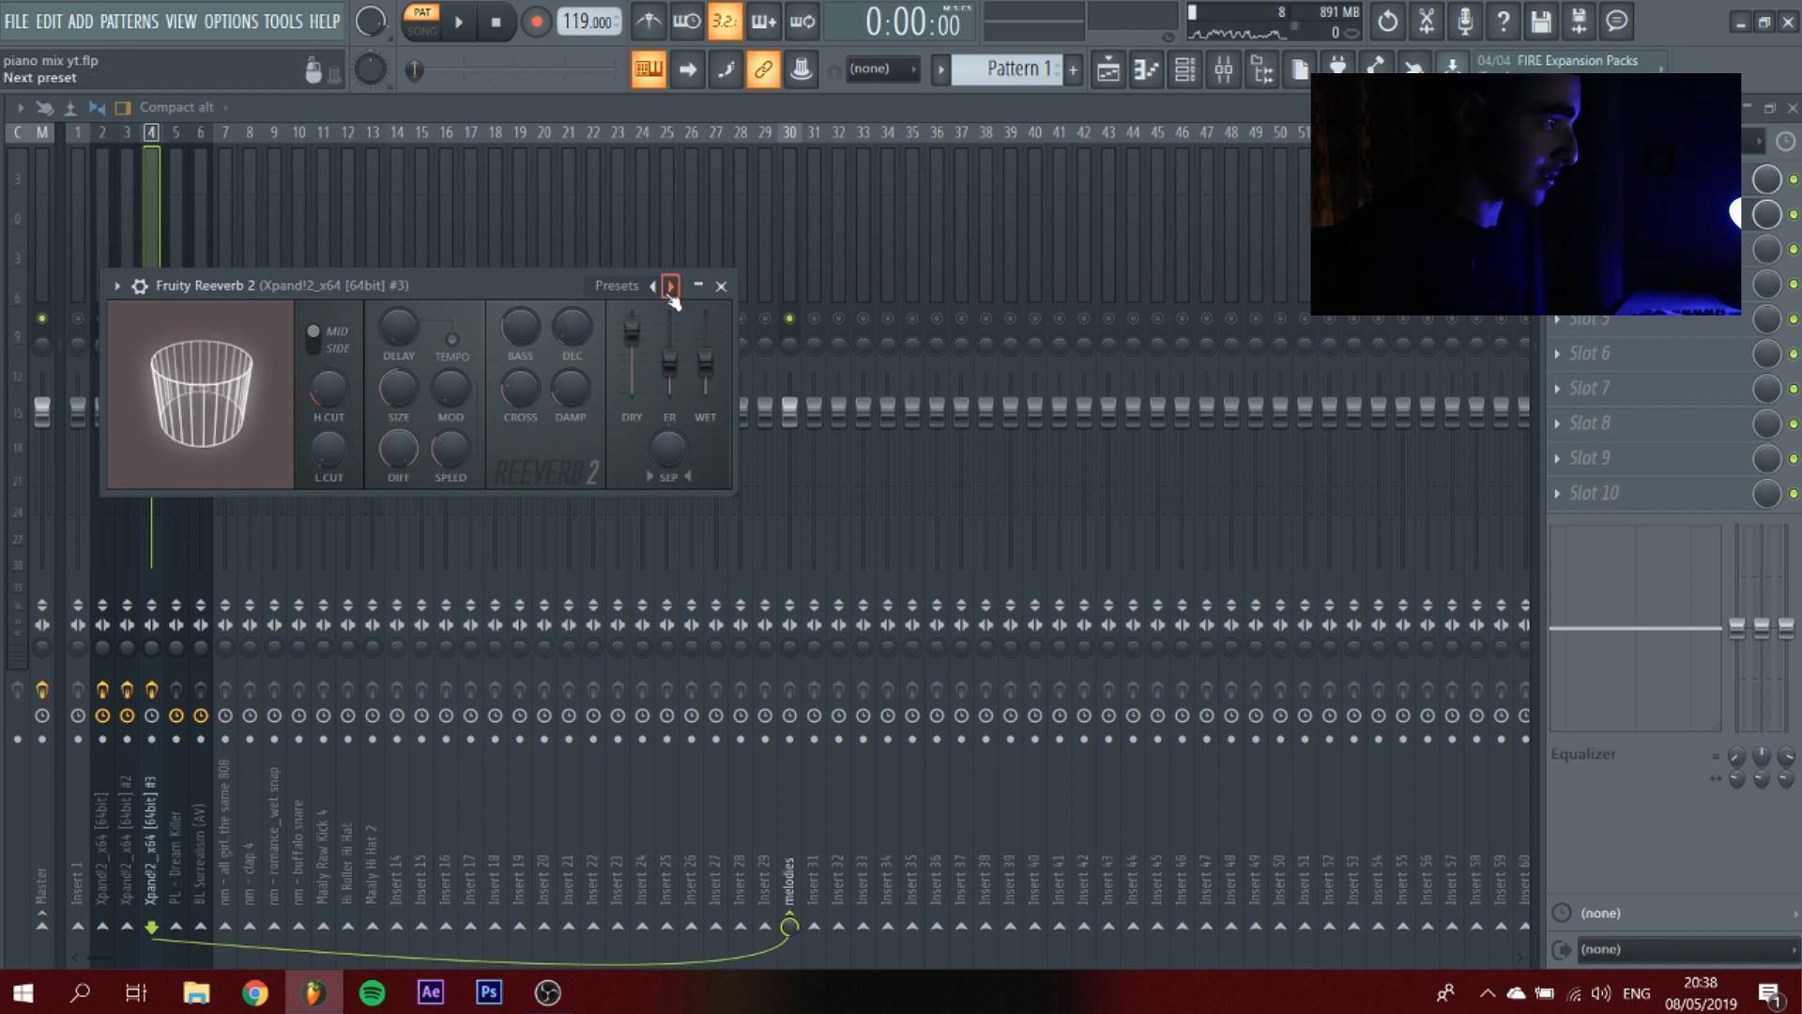
drag(566, 289, 649, 265)
right_click(754, 261)
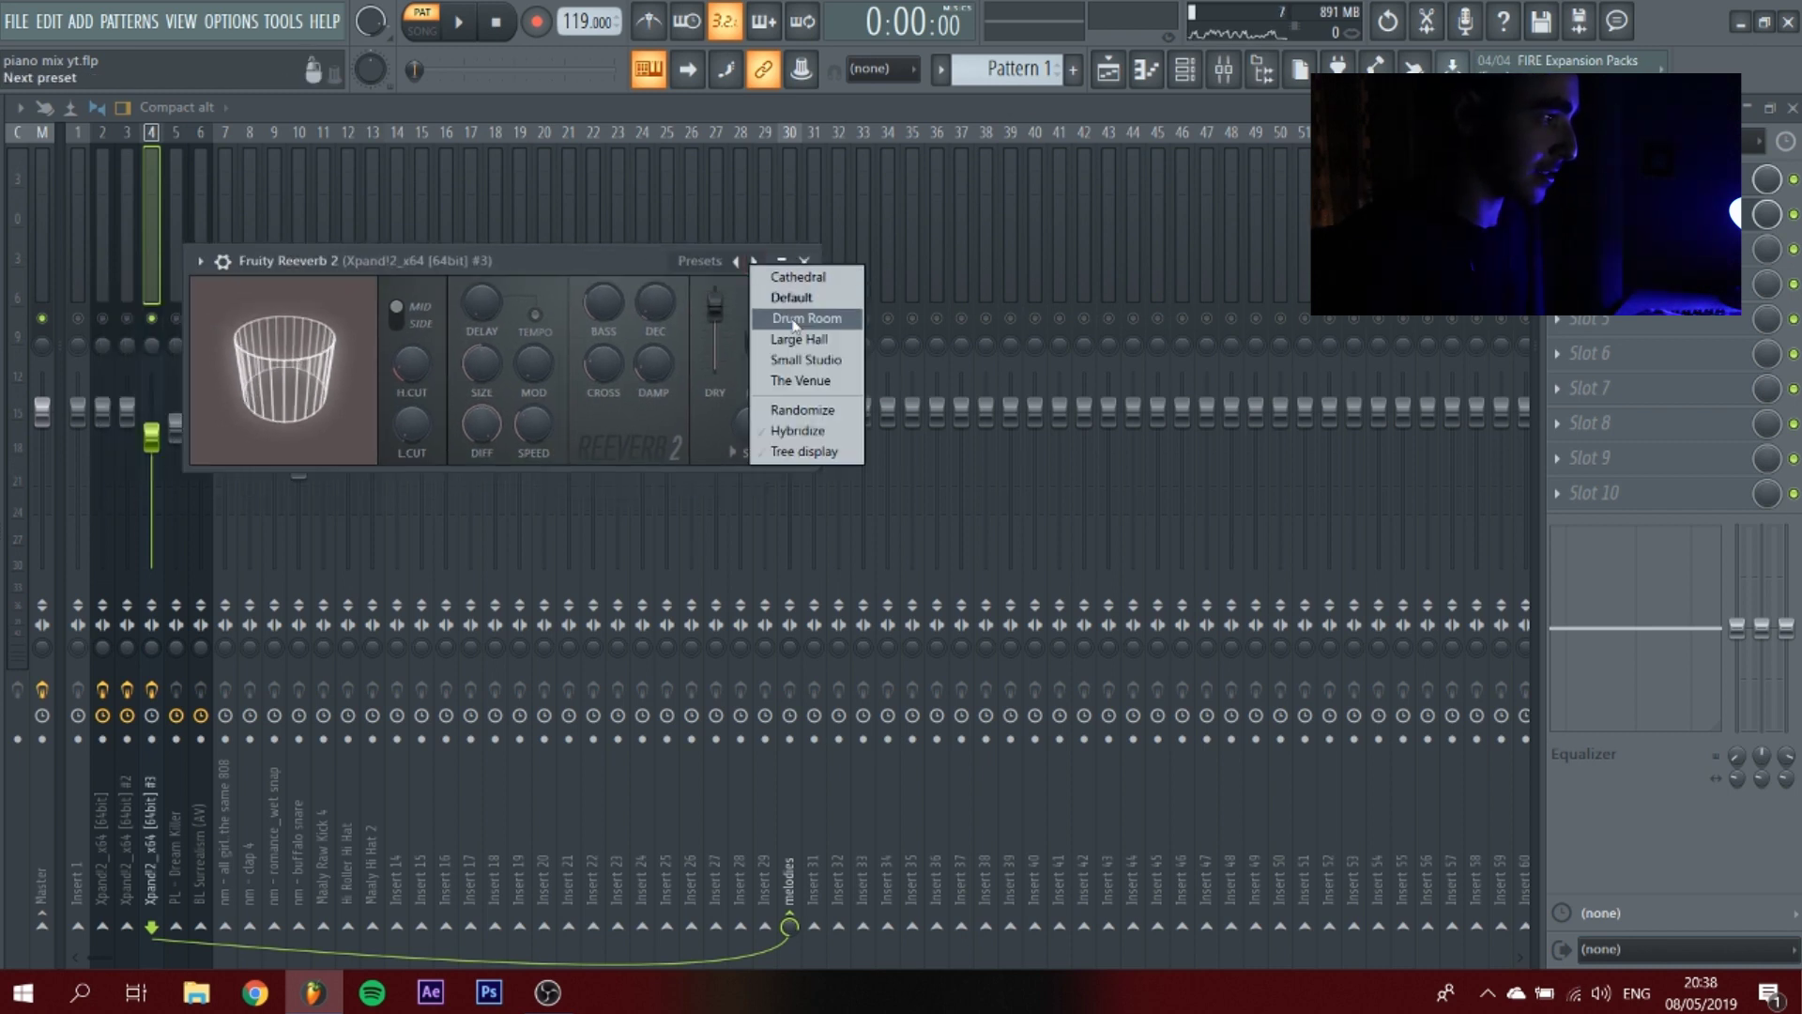
click(796, 346)
Audition the reverb, close its window, and lower the Xpand!2 #3 track volume slightly.
key(space)
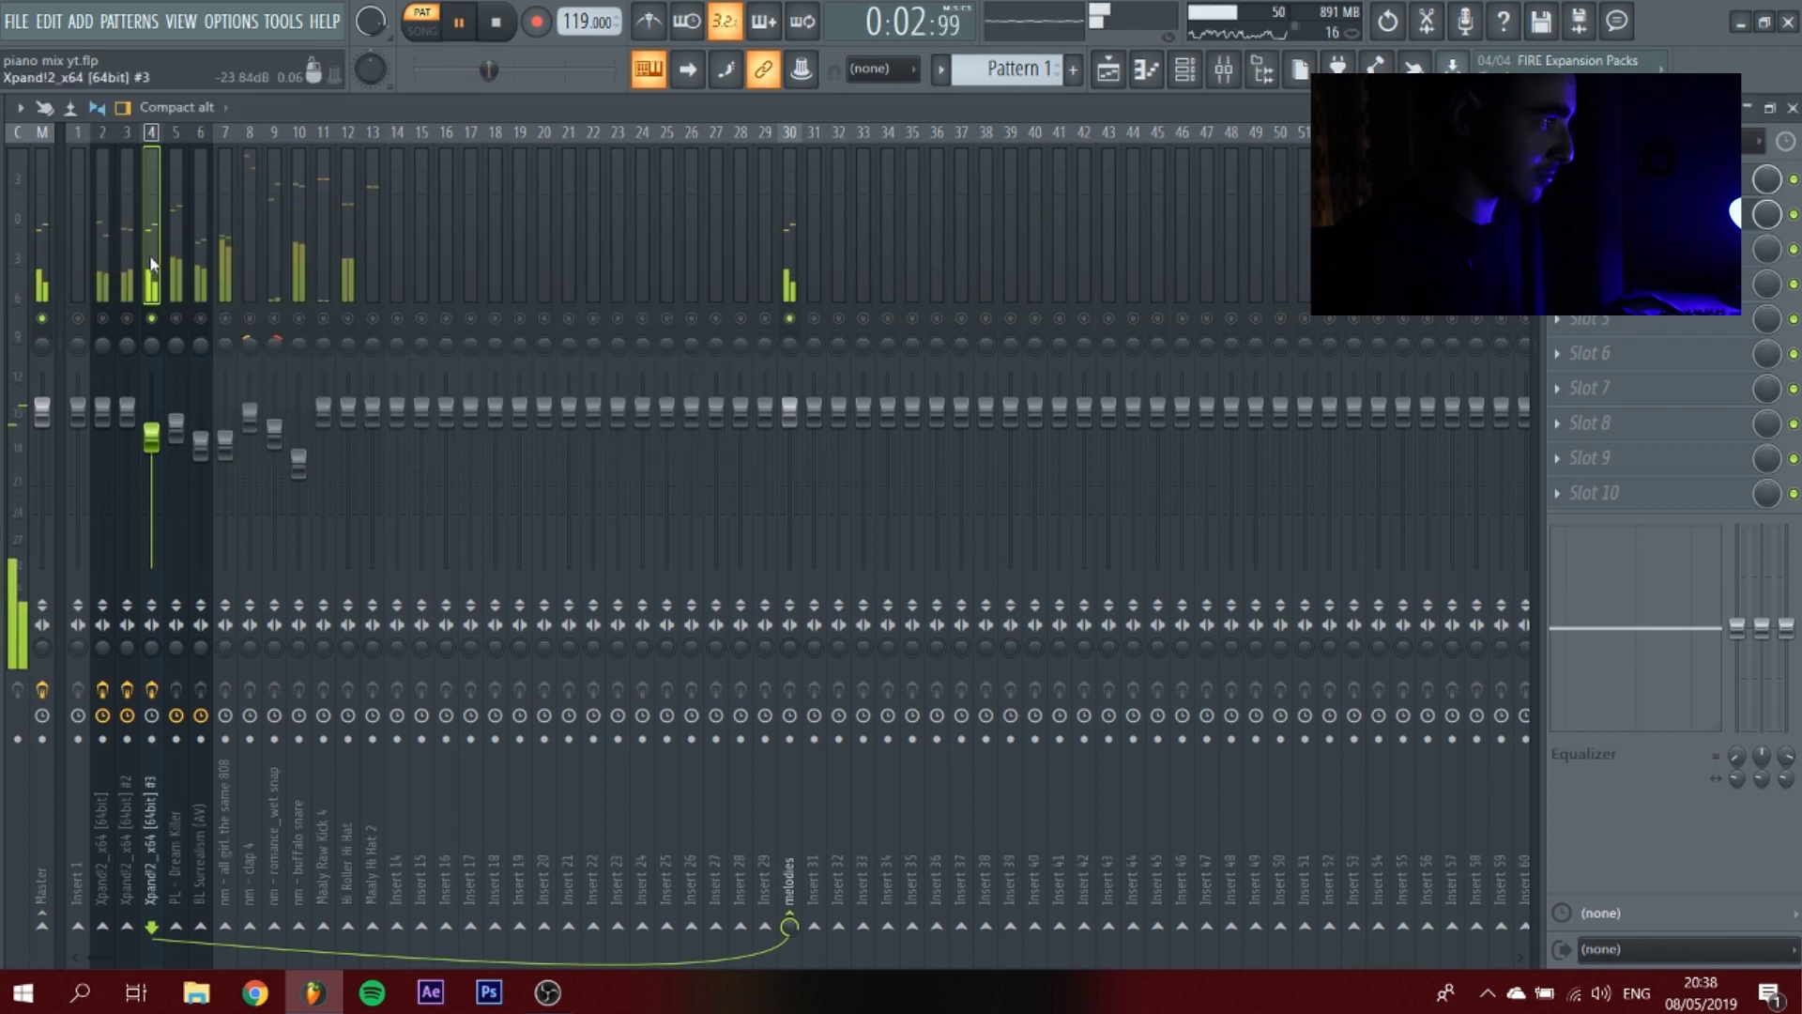
click(804, 261)
drag(151, 436, 151, 455)
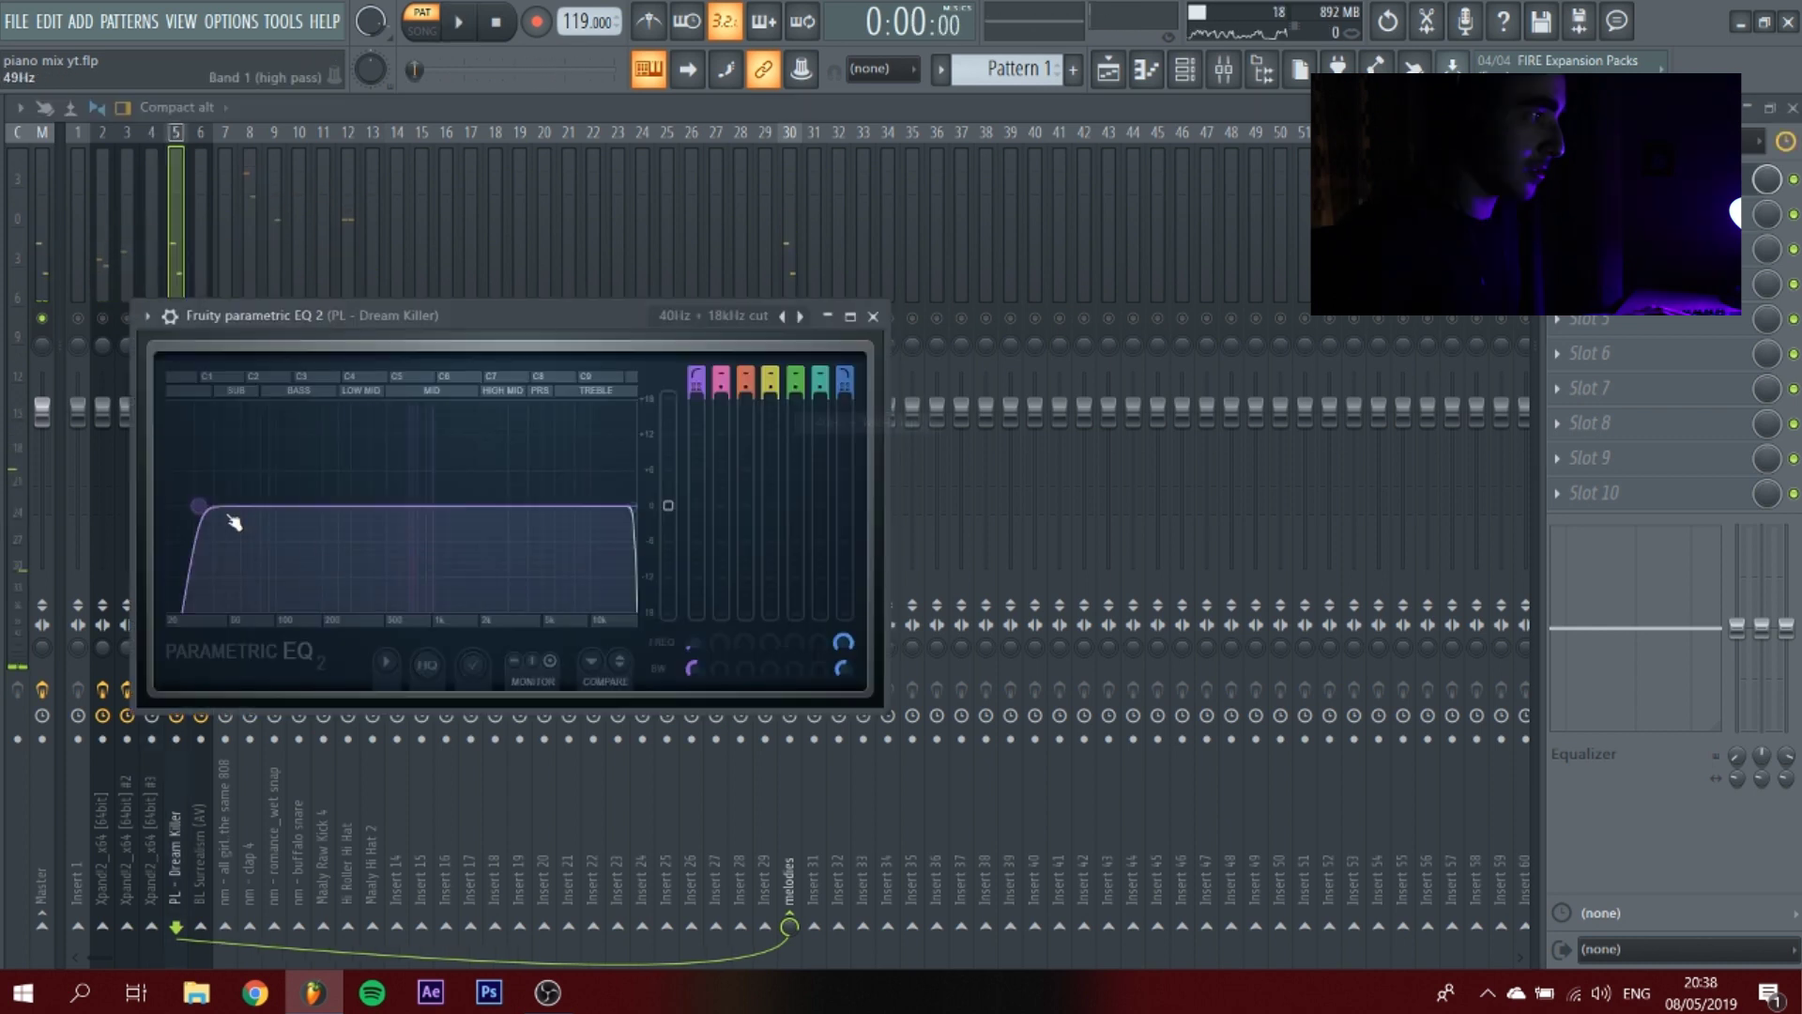
In the PL - Dream Killer EQ, raise the high-pass cutoff and cut band 4 by 5.5 dB at 810 Hz with 0 % width.
key(space)
drag(212, 507, 374, 507)
key(space)
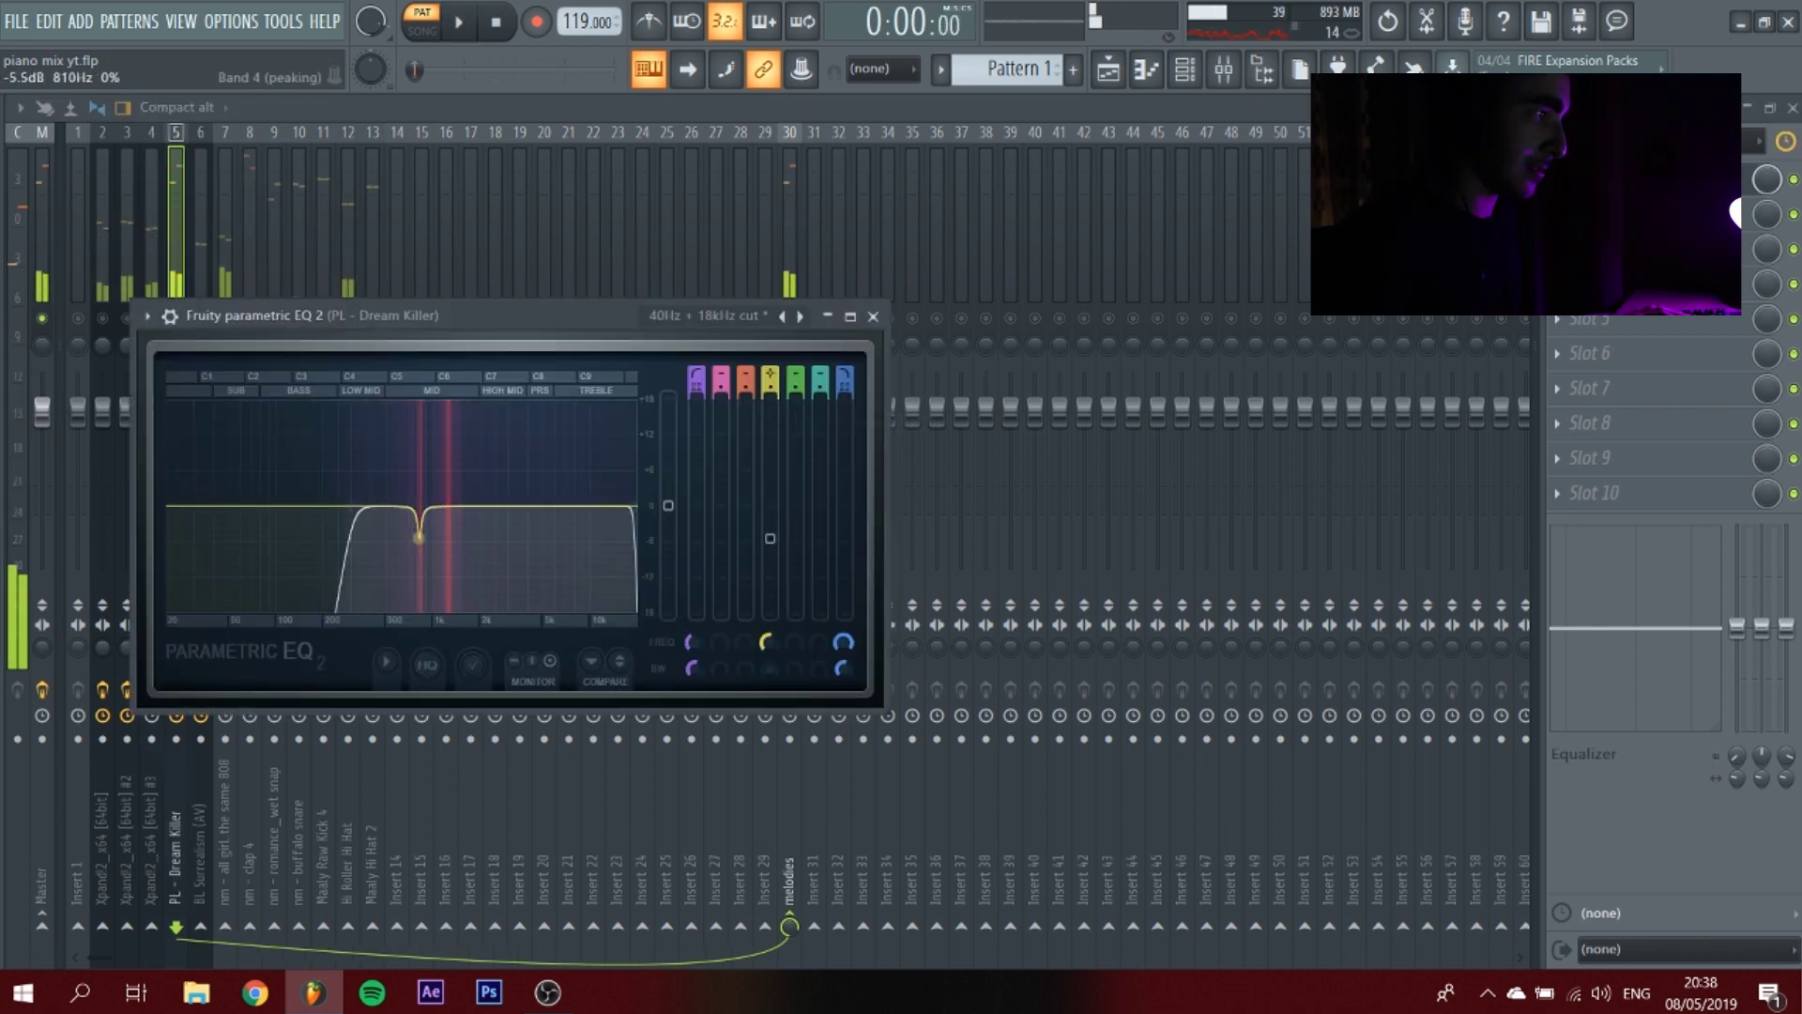
In the BL Surrealism EQ, set the high-pass cutoff to 378 Hz and boost band 4 to nearly its maximum around 600 Hz.
key(space)
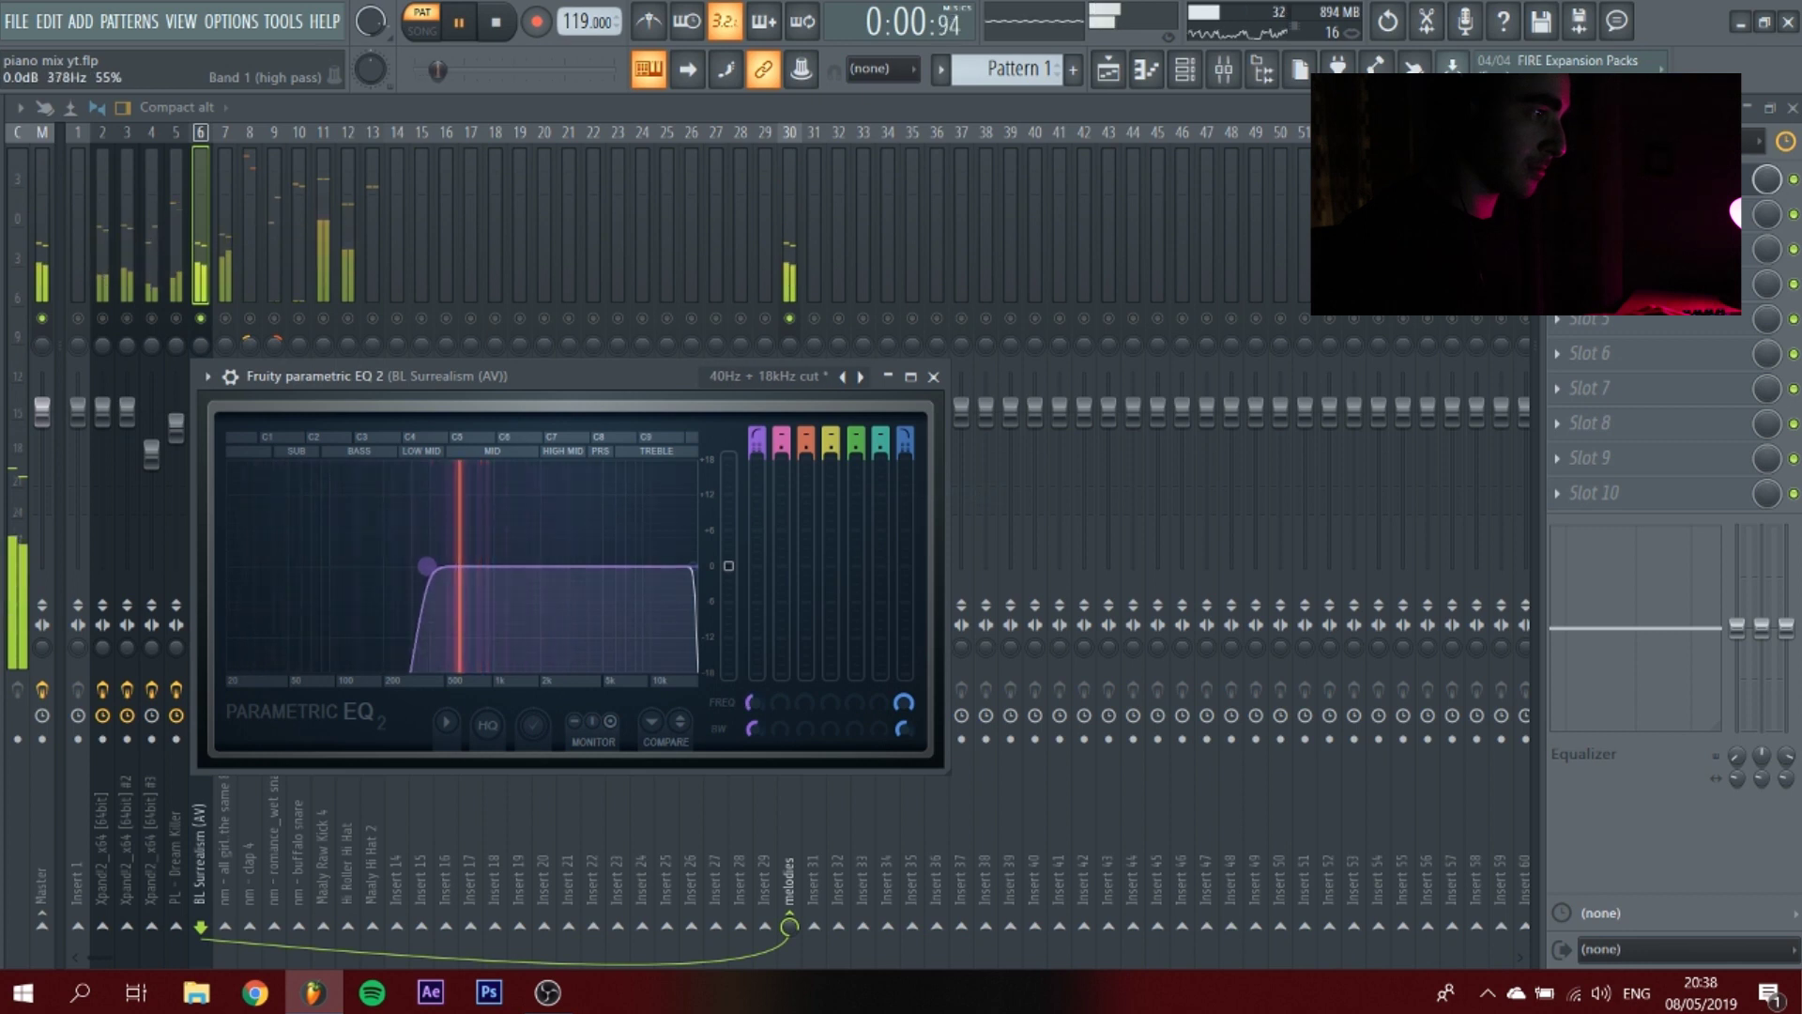
drag(457, 463, 459, 463)
drag(830, 458, 830, 462)
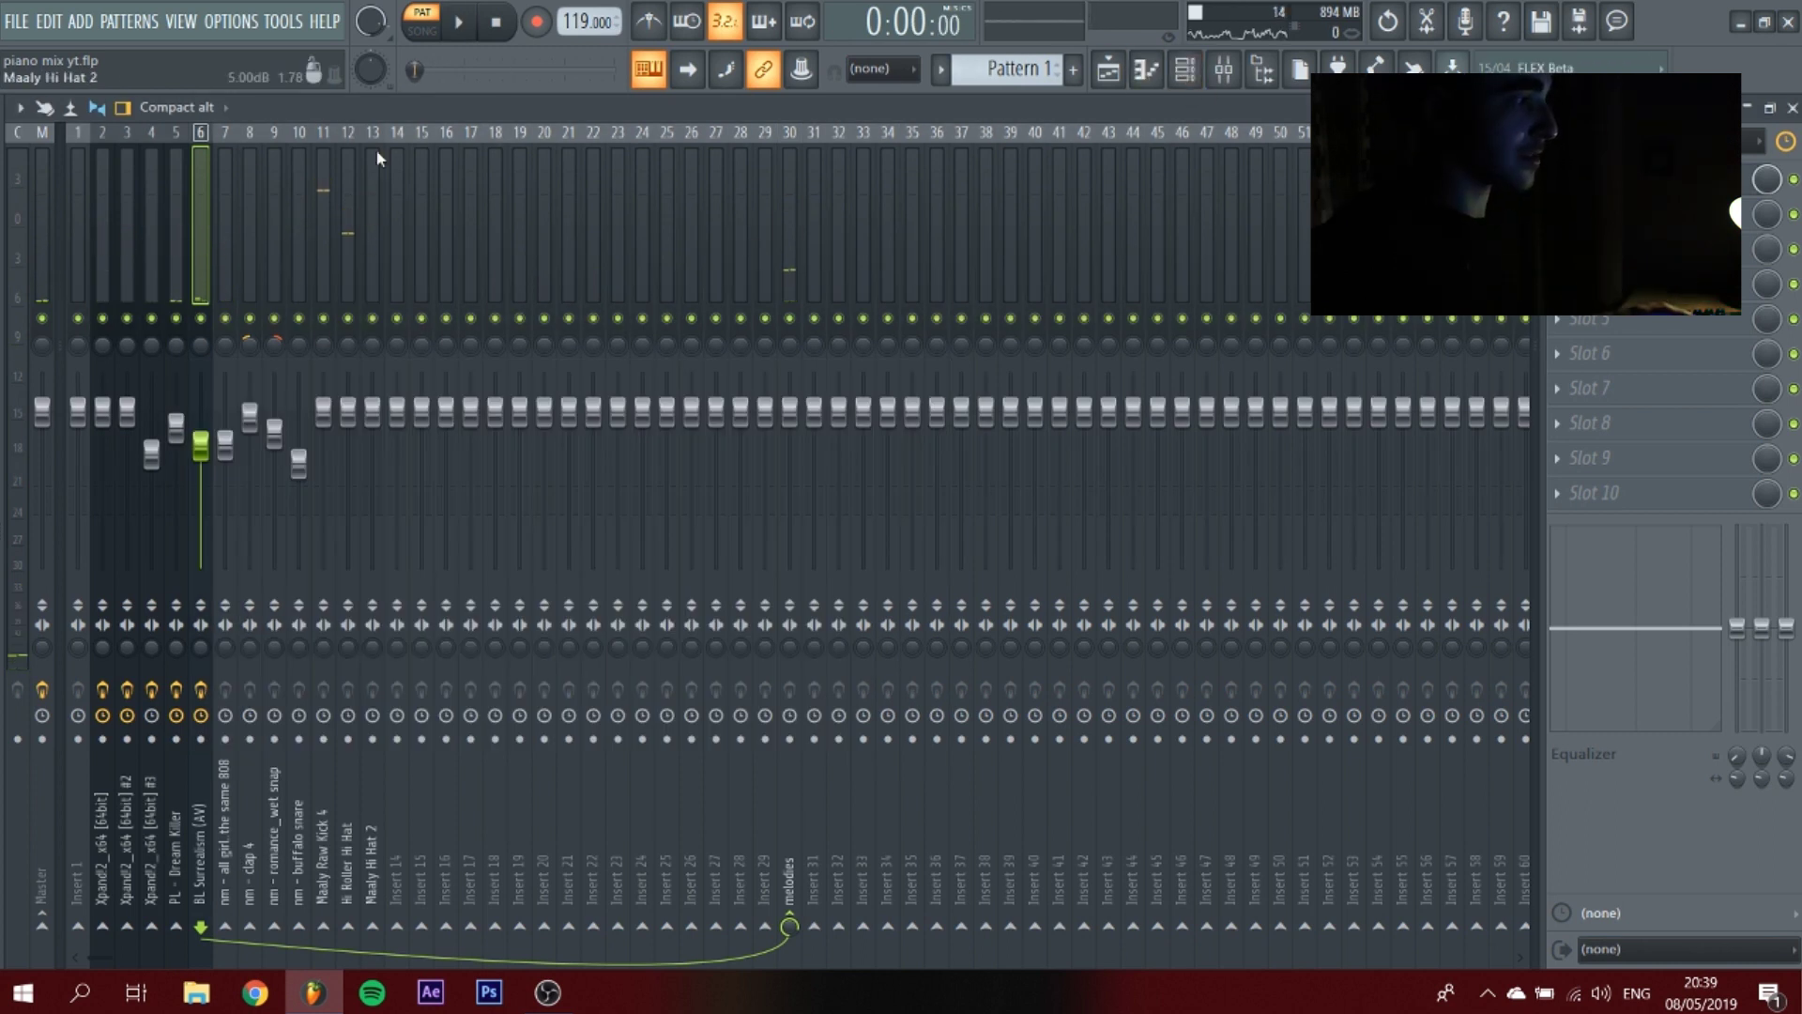
Pan the five melodic tracks, from the first Xpand!2 to BL Surrealism, off centre.
click(102, 275)
click(175, 272)
click(127, 278)
drag(102, 346, 200, 349)
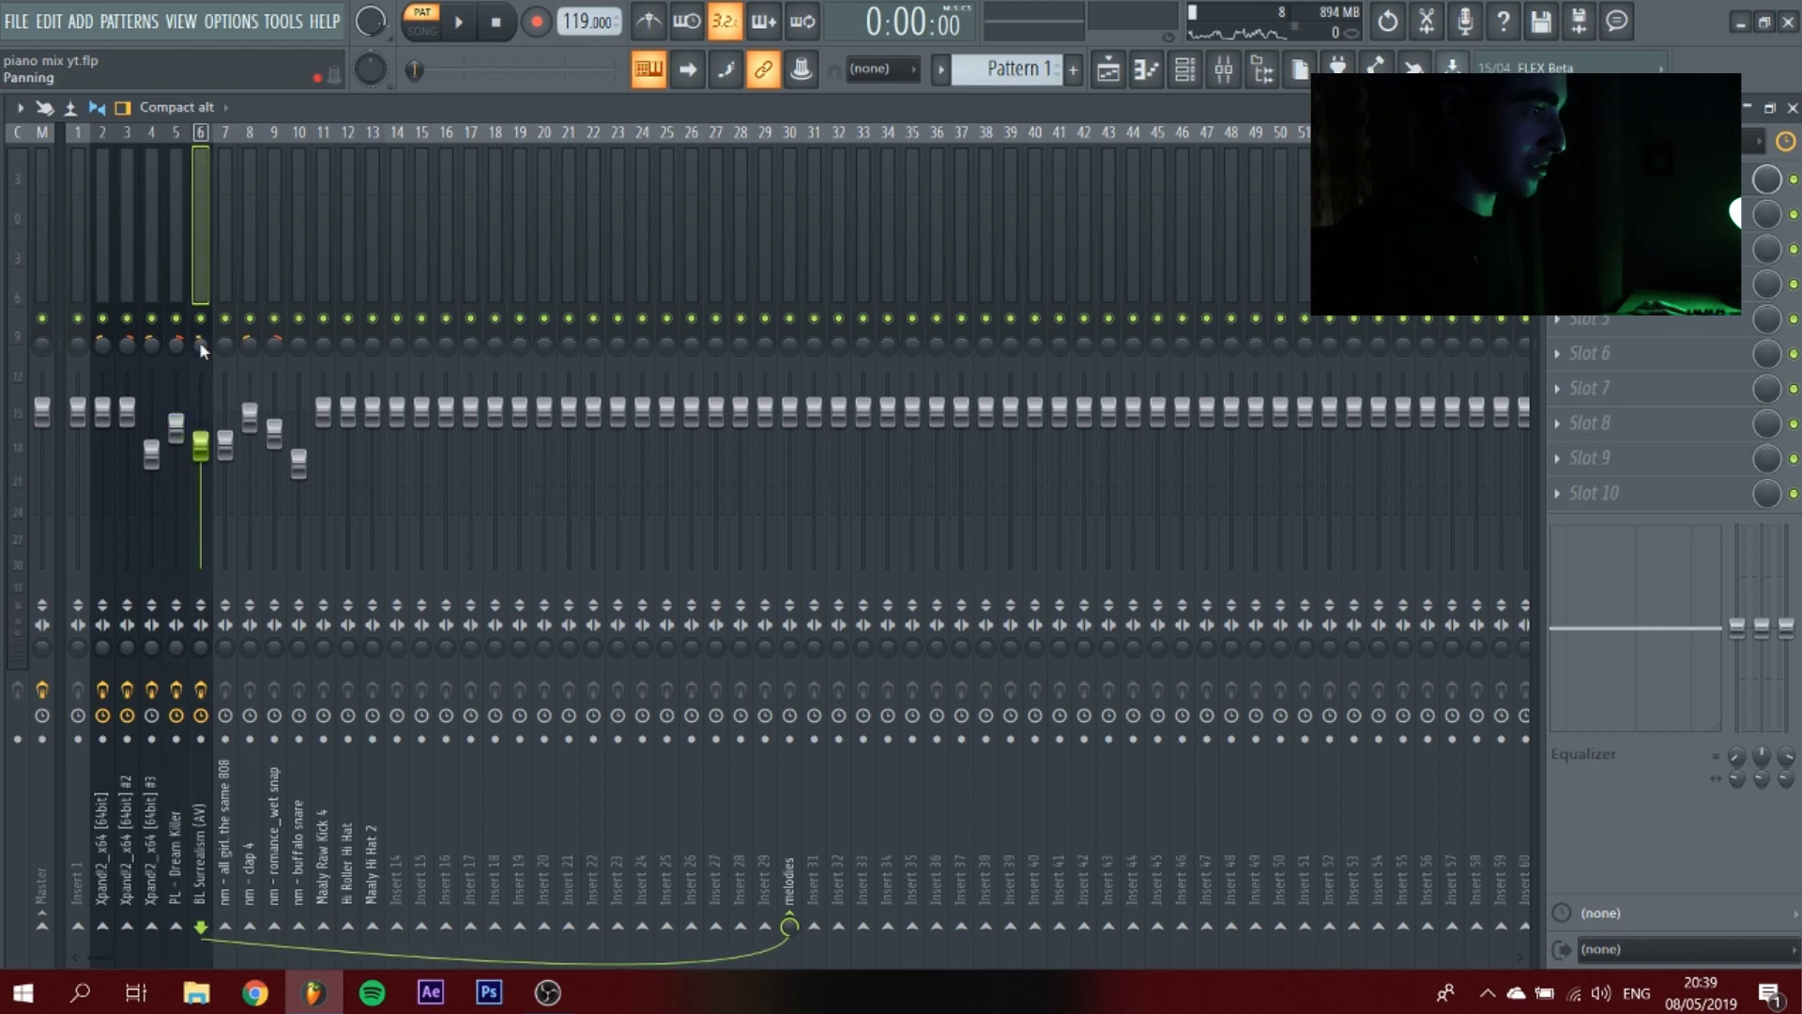
Add Ozone Imager to the melodies bus and, during playback, set its width to 37.7 and Stereoize amount to 6.1.
drag(813, 242, 787, 245)
click(1615, 179)
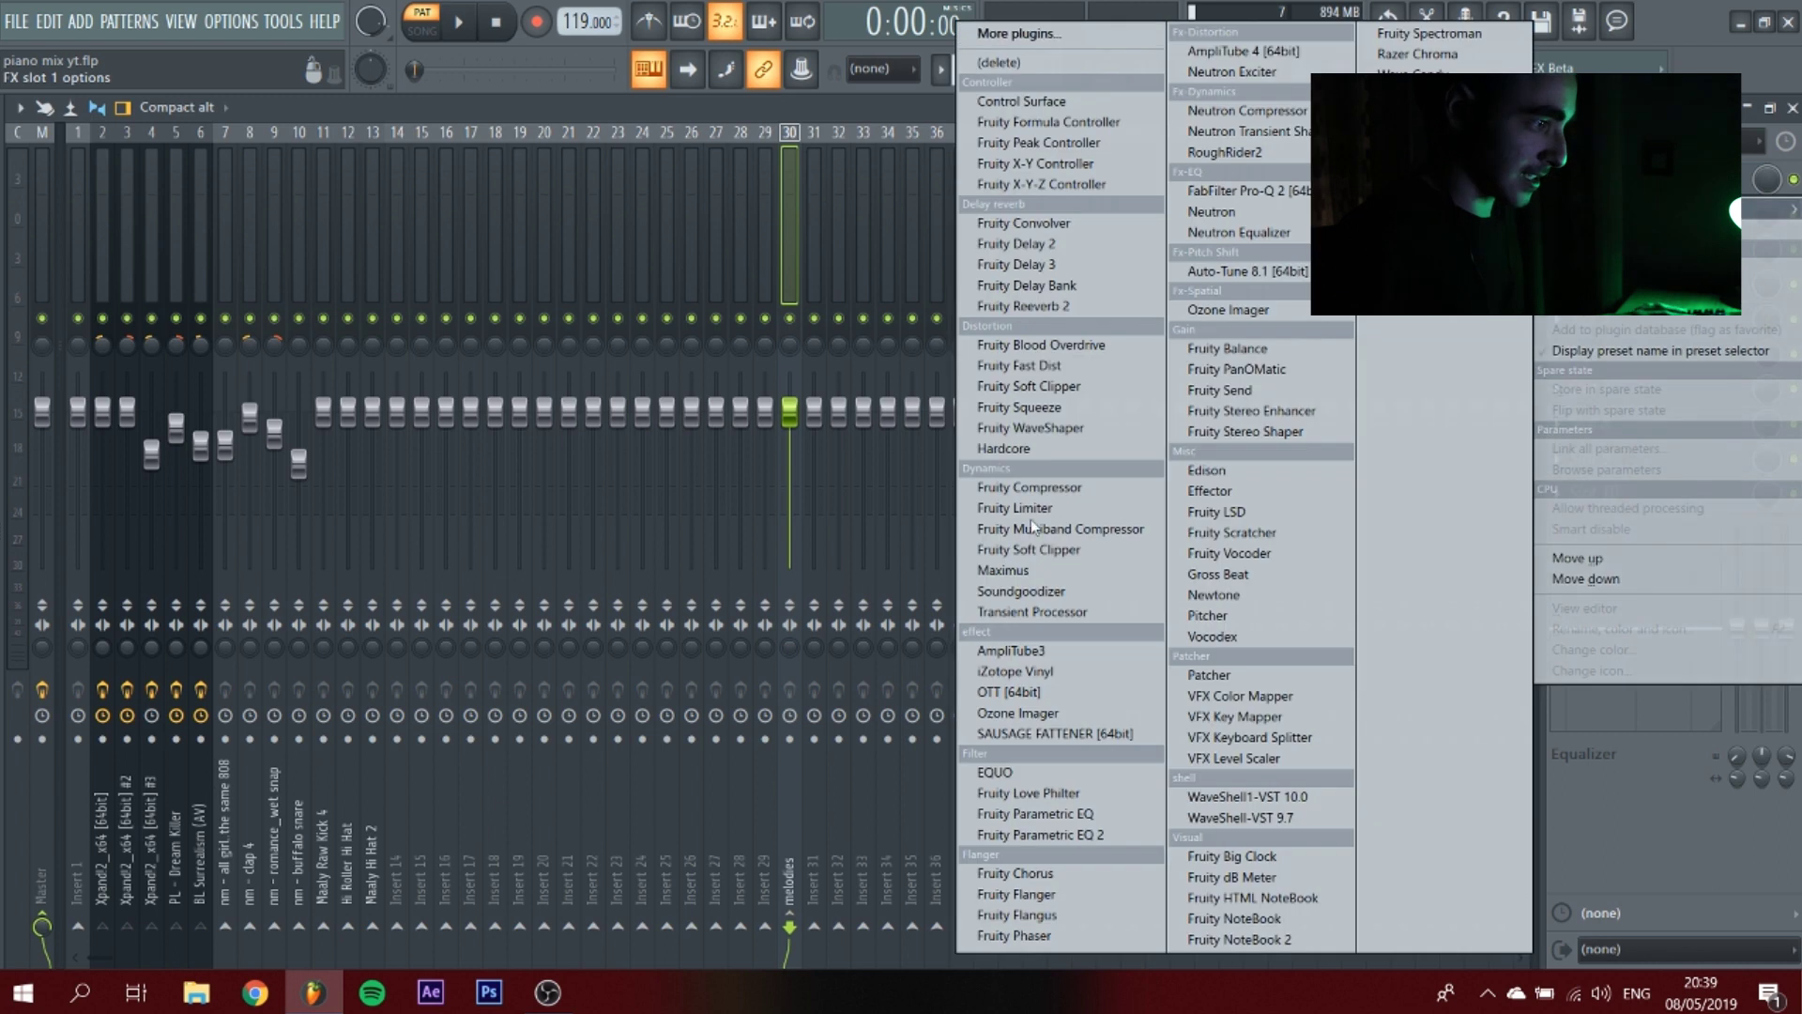
click(1034, 715)
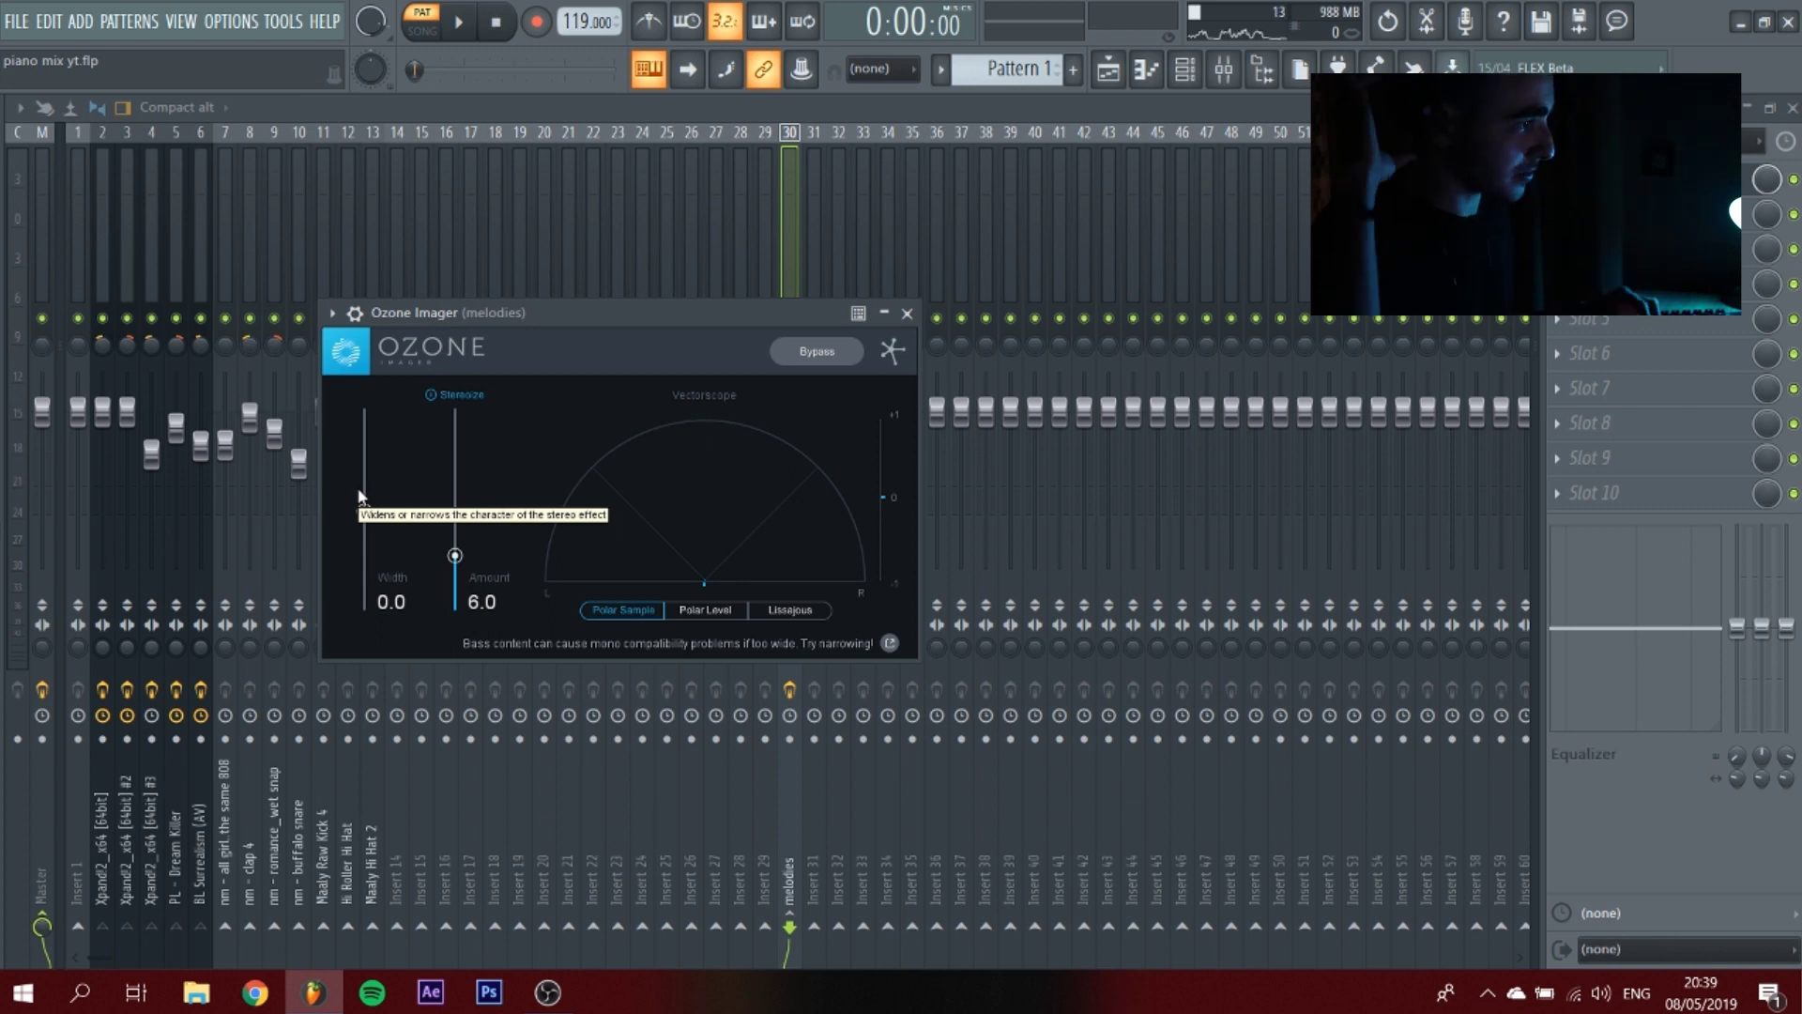
key(space)
drag(359, 496, 333, 462)
drag(454, 556, 452, 554)
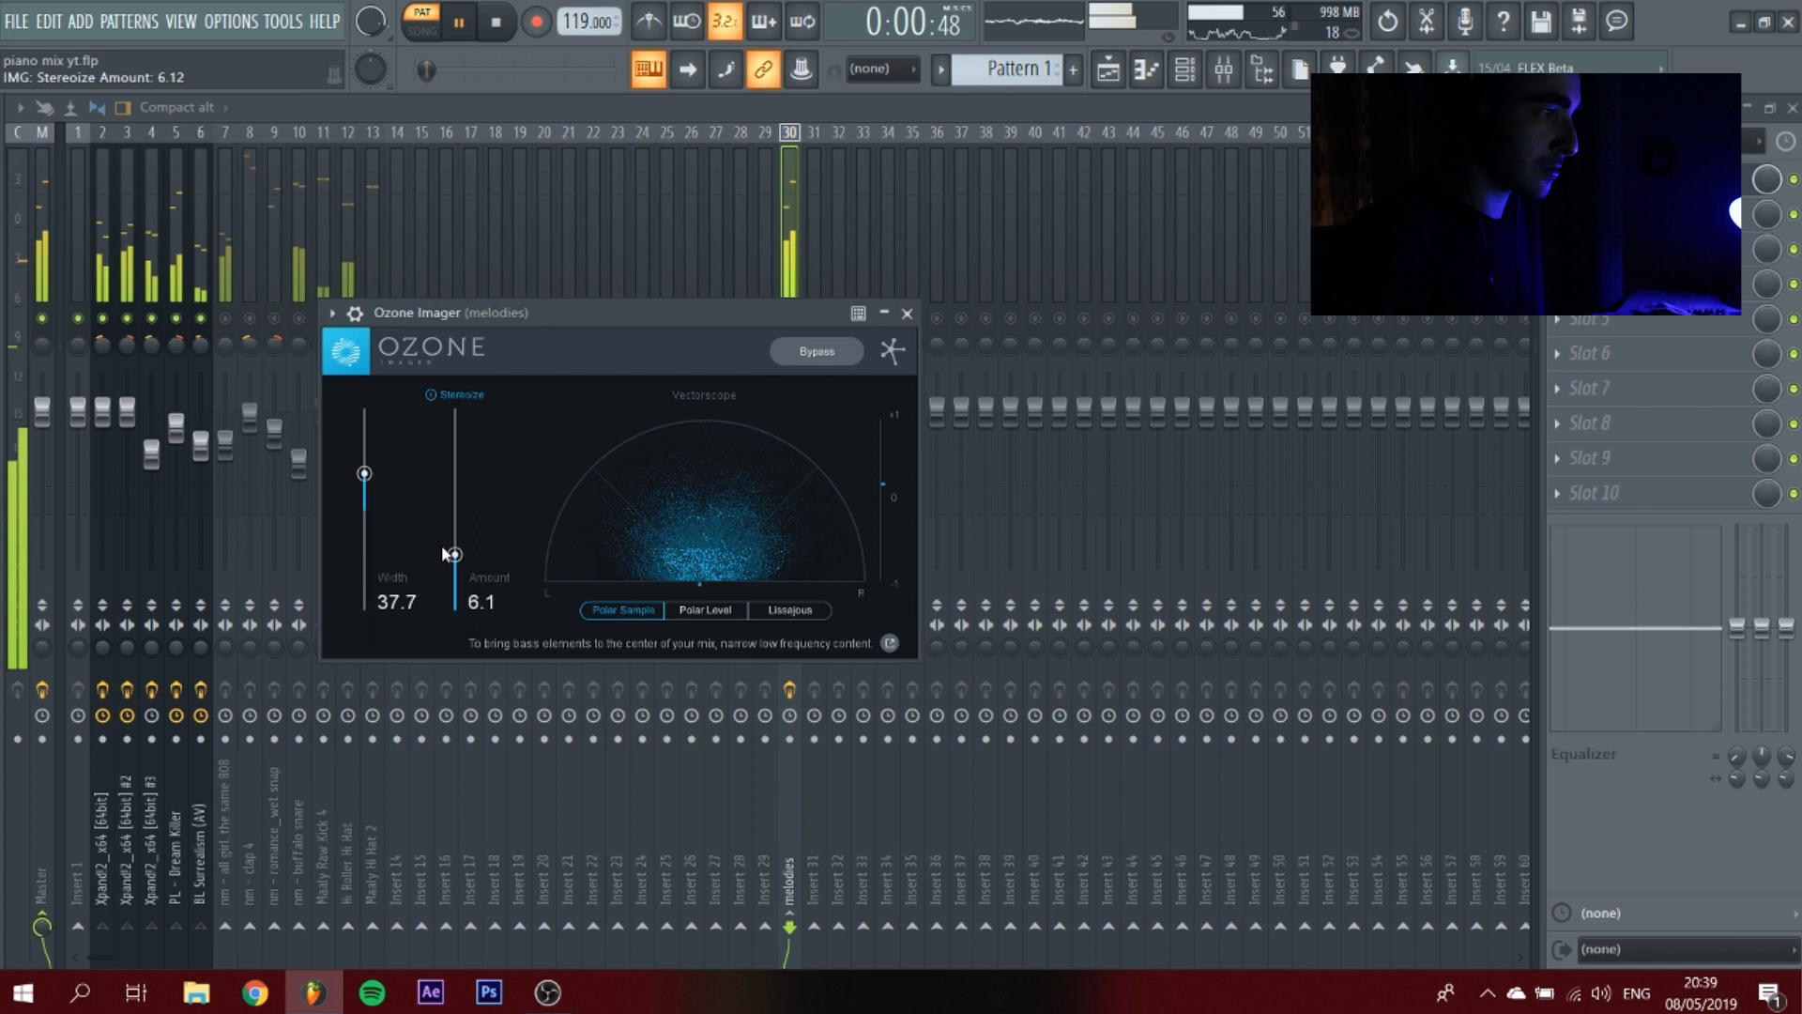
click(906, 314)
key(space)
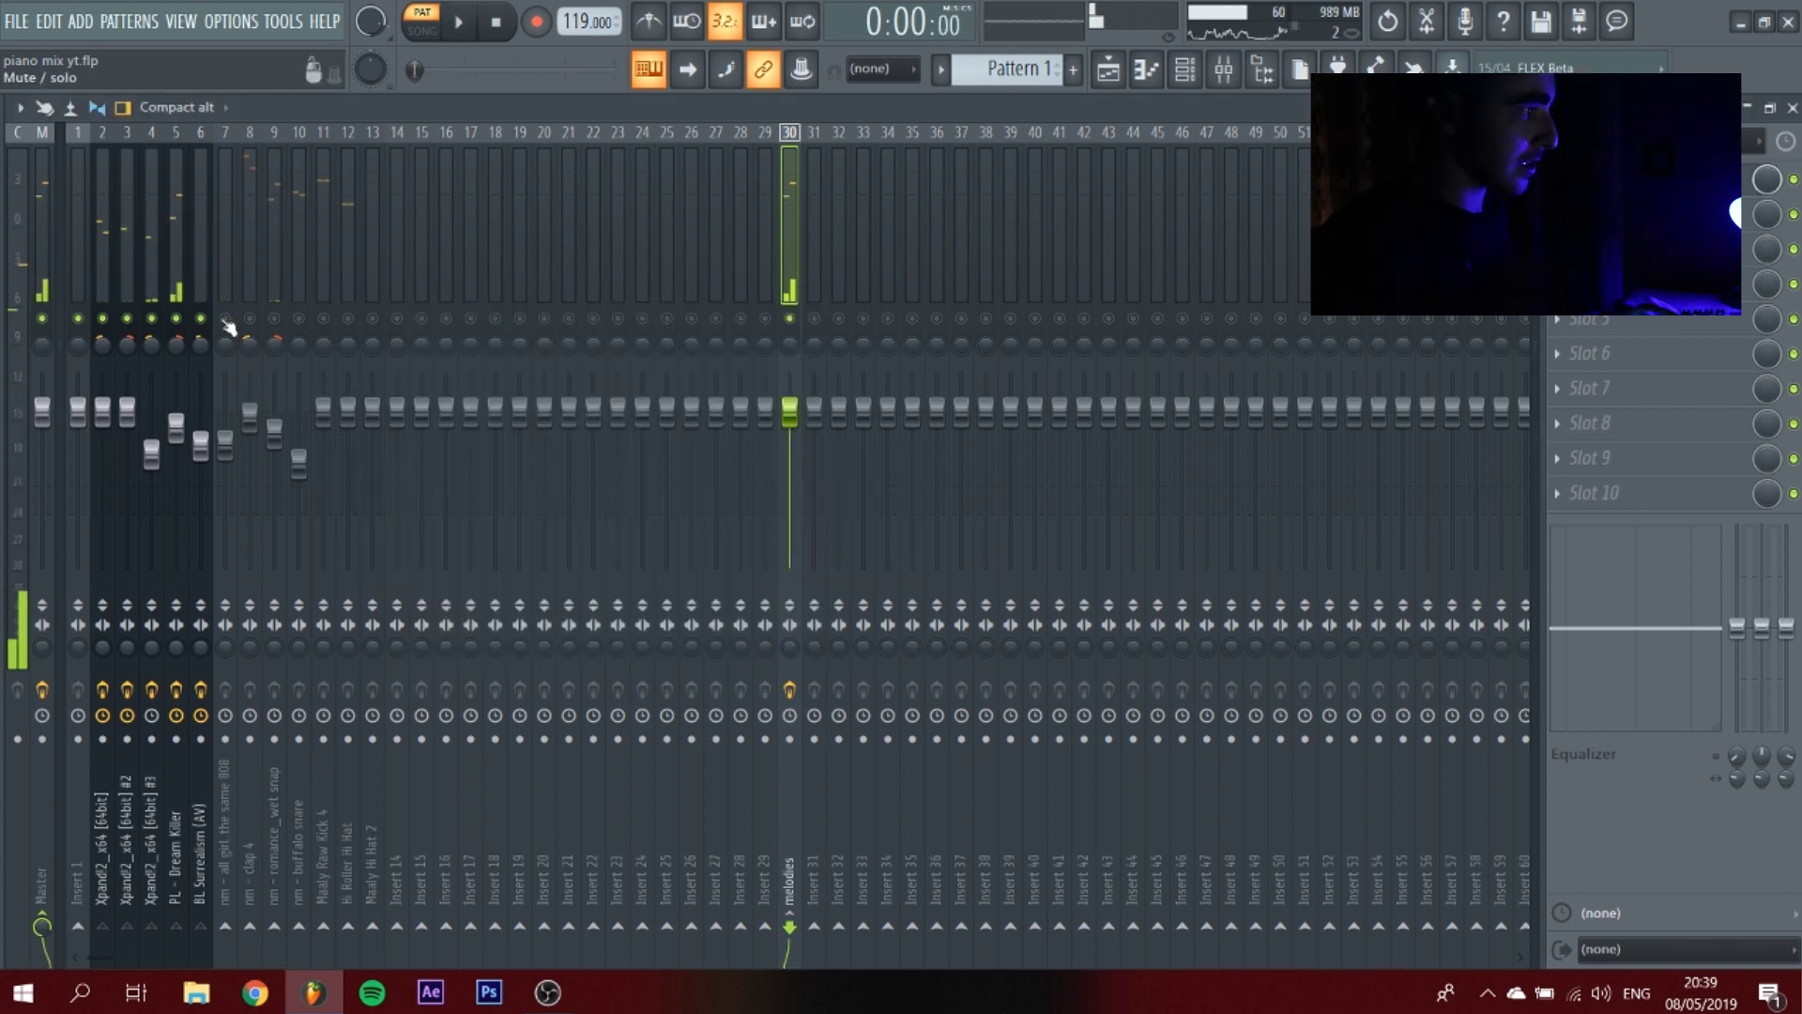
Select tracks 7 to 13, from the 808 to Maaly Hi Hat 2, and route them to insert 23 as the drums bus.
click(228, 292)
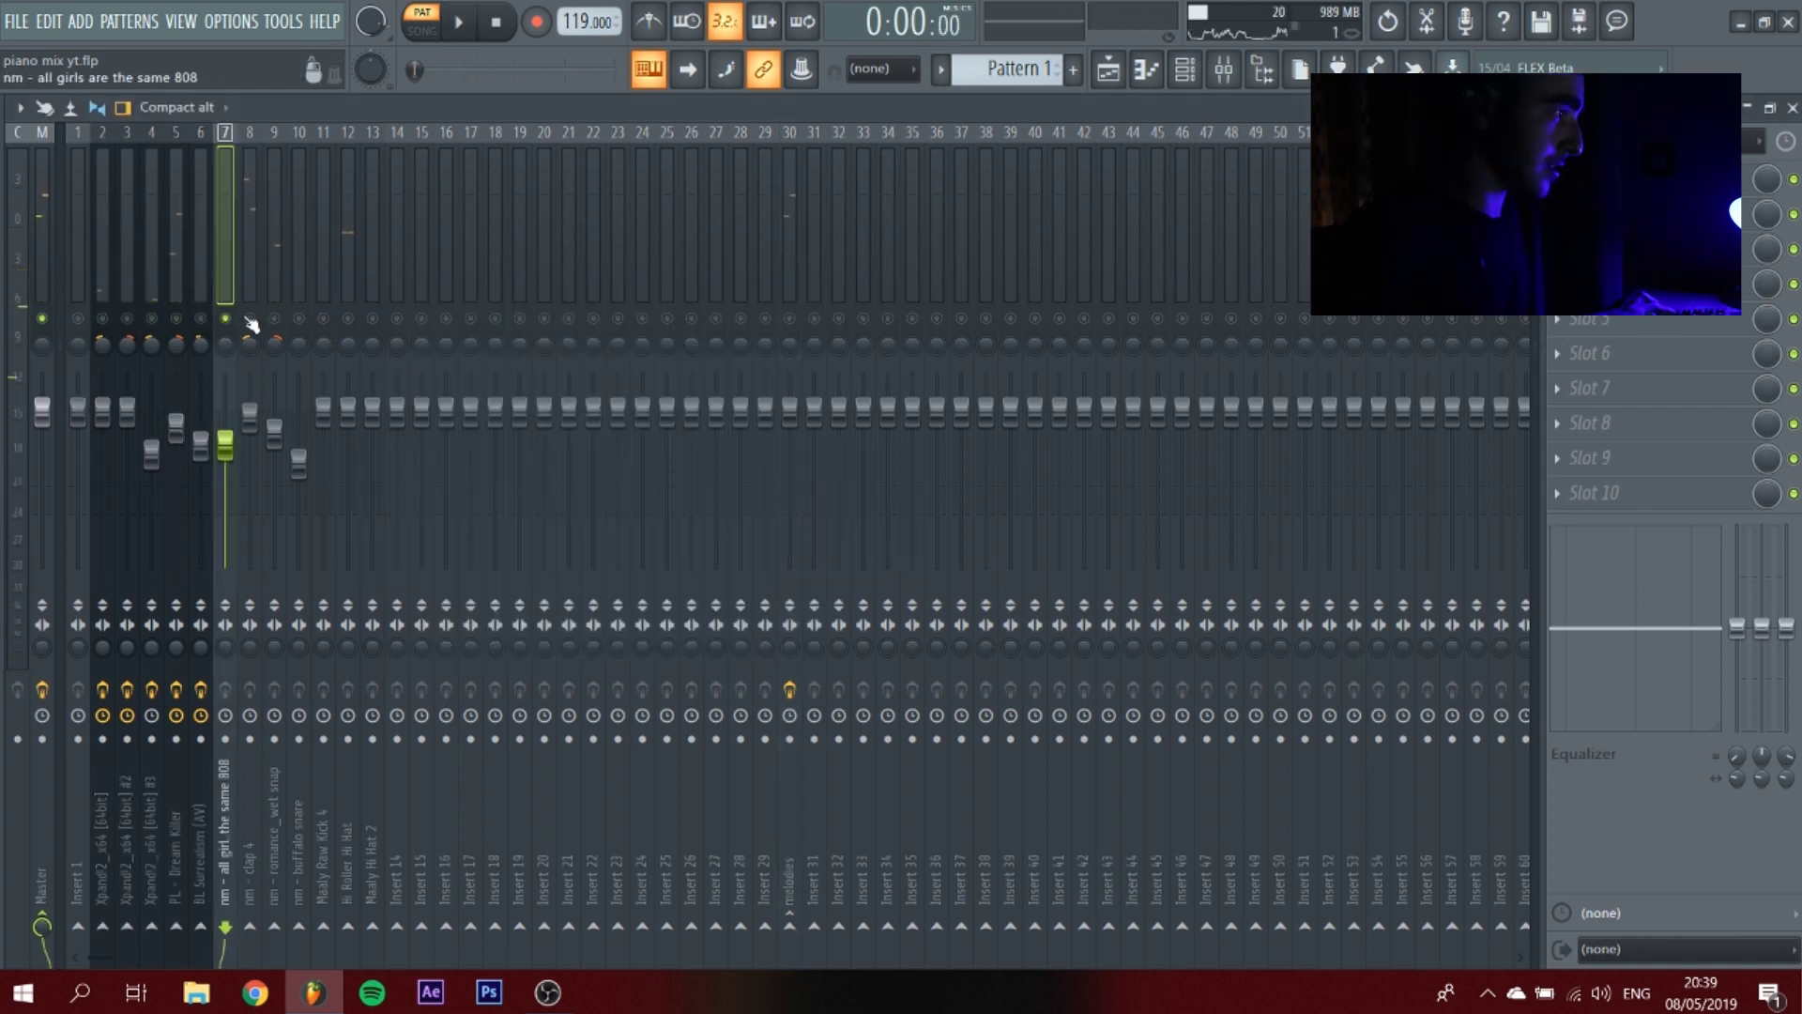
shift+click(336, 277)
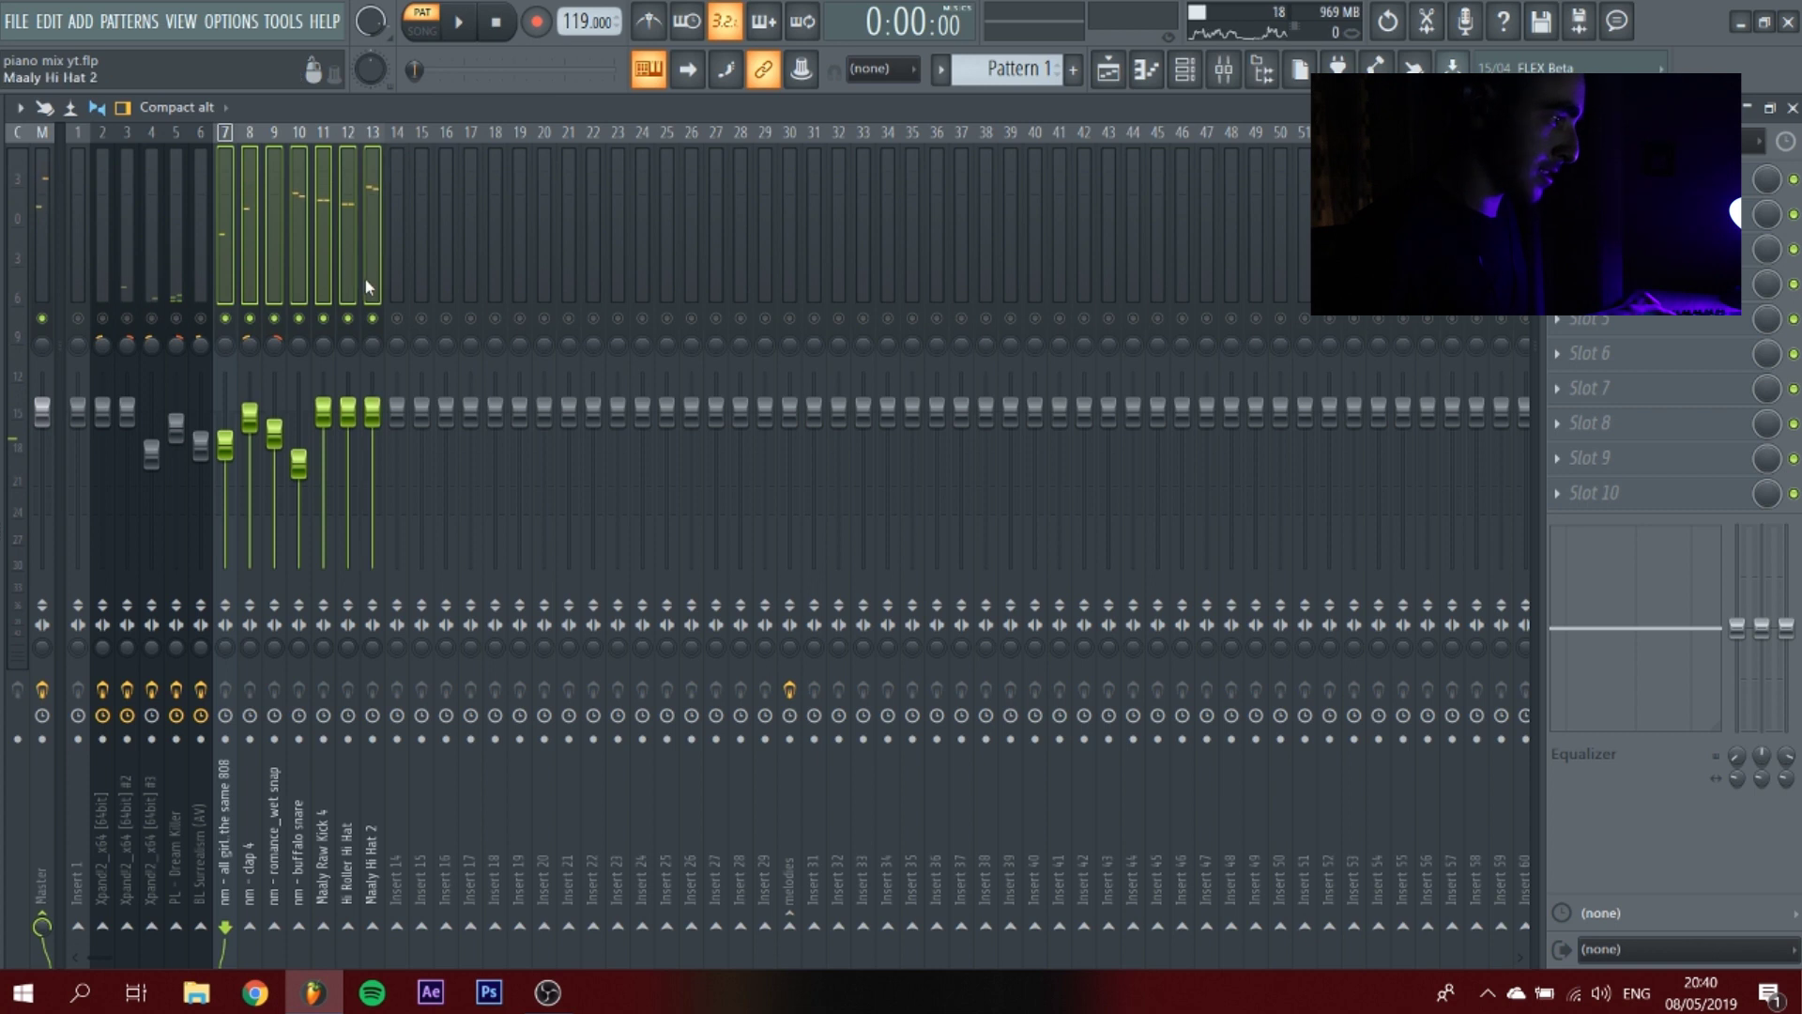
right_click(617, 926)
click(699, 889)
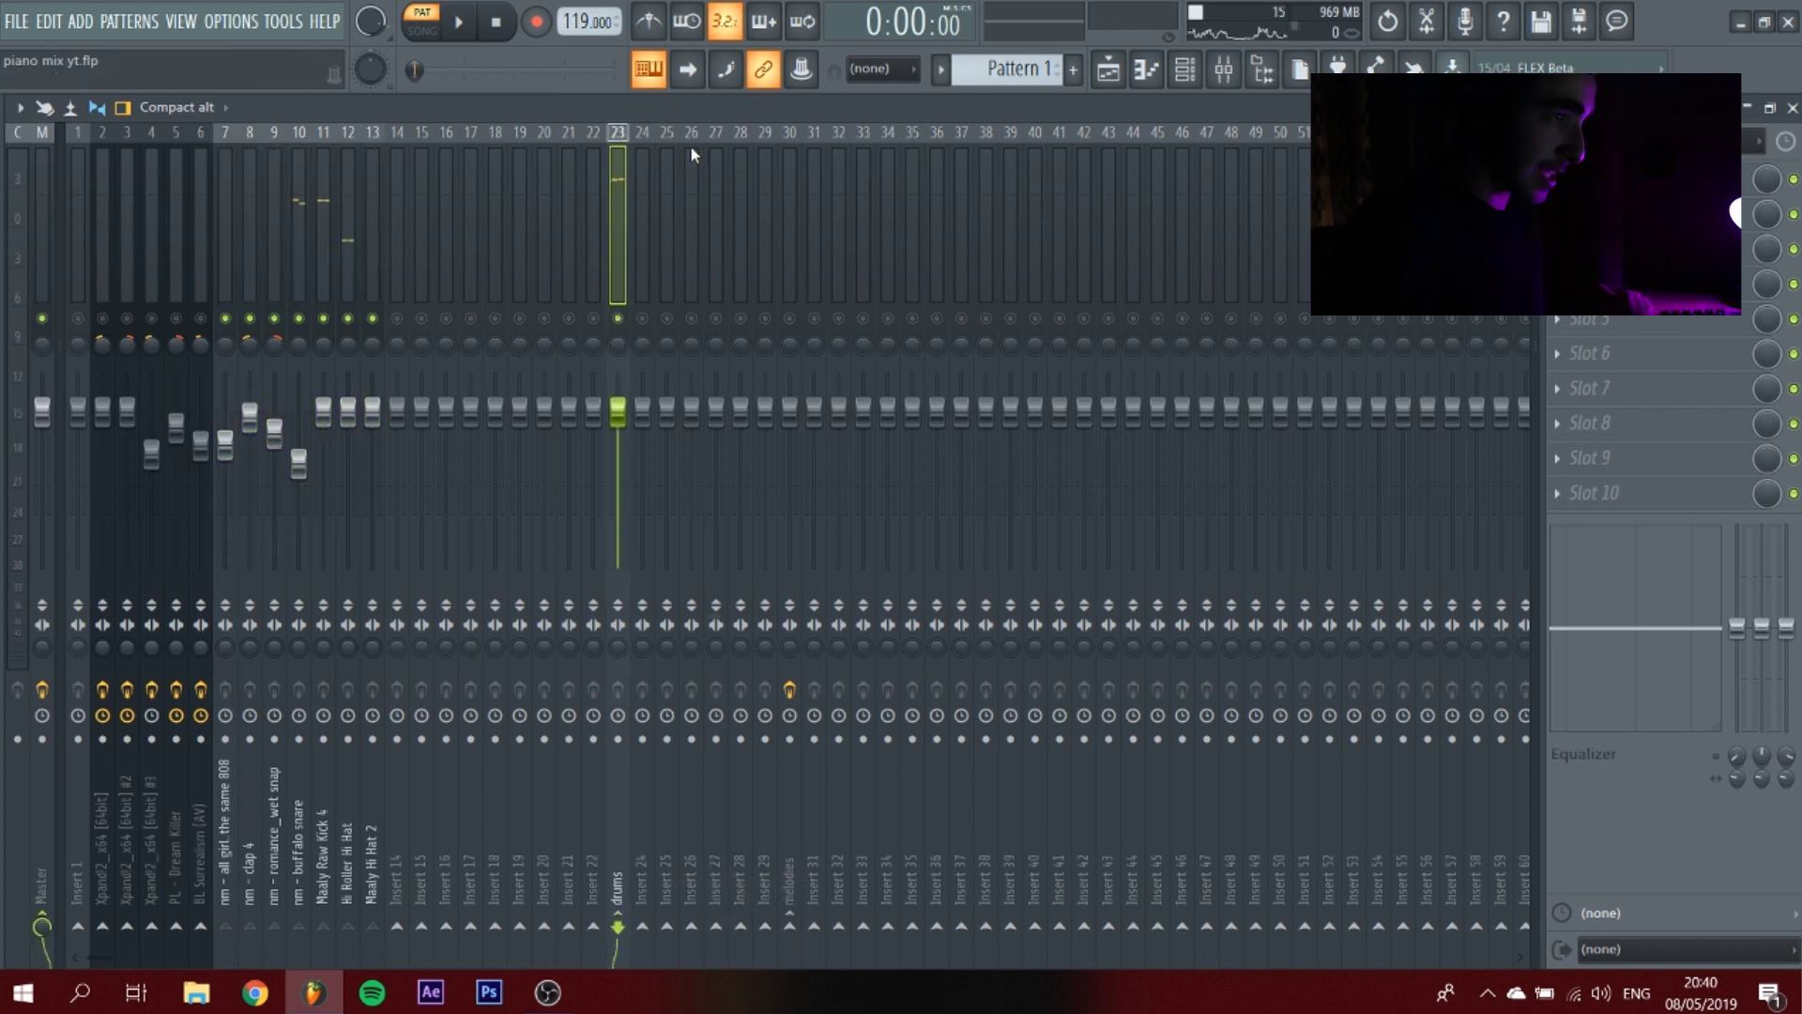
Add Fruity Soft Clipper to the drums bus with its threshold at 0.0 dB and audition the beat.
click(1557, 179)
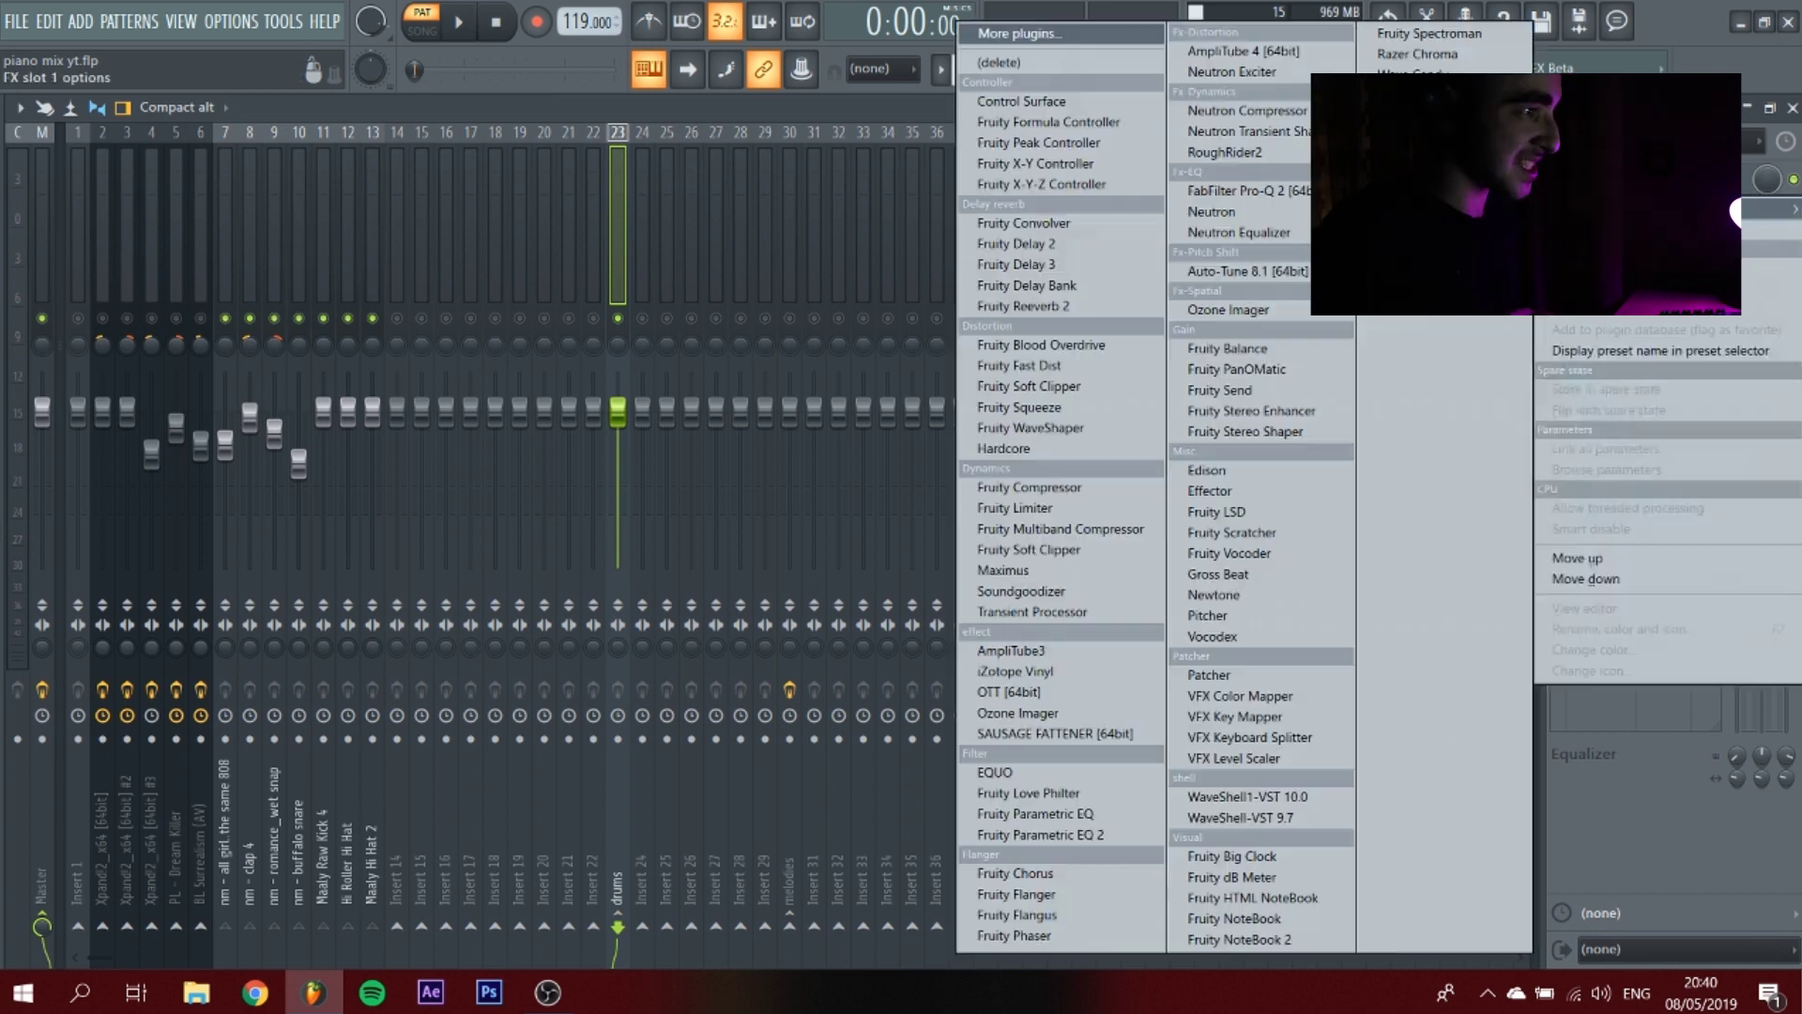
click(1090, 548)
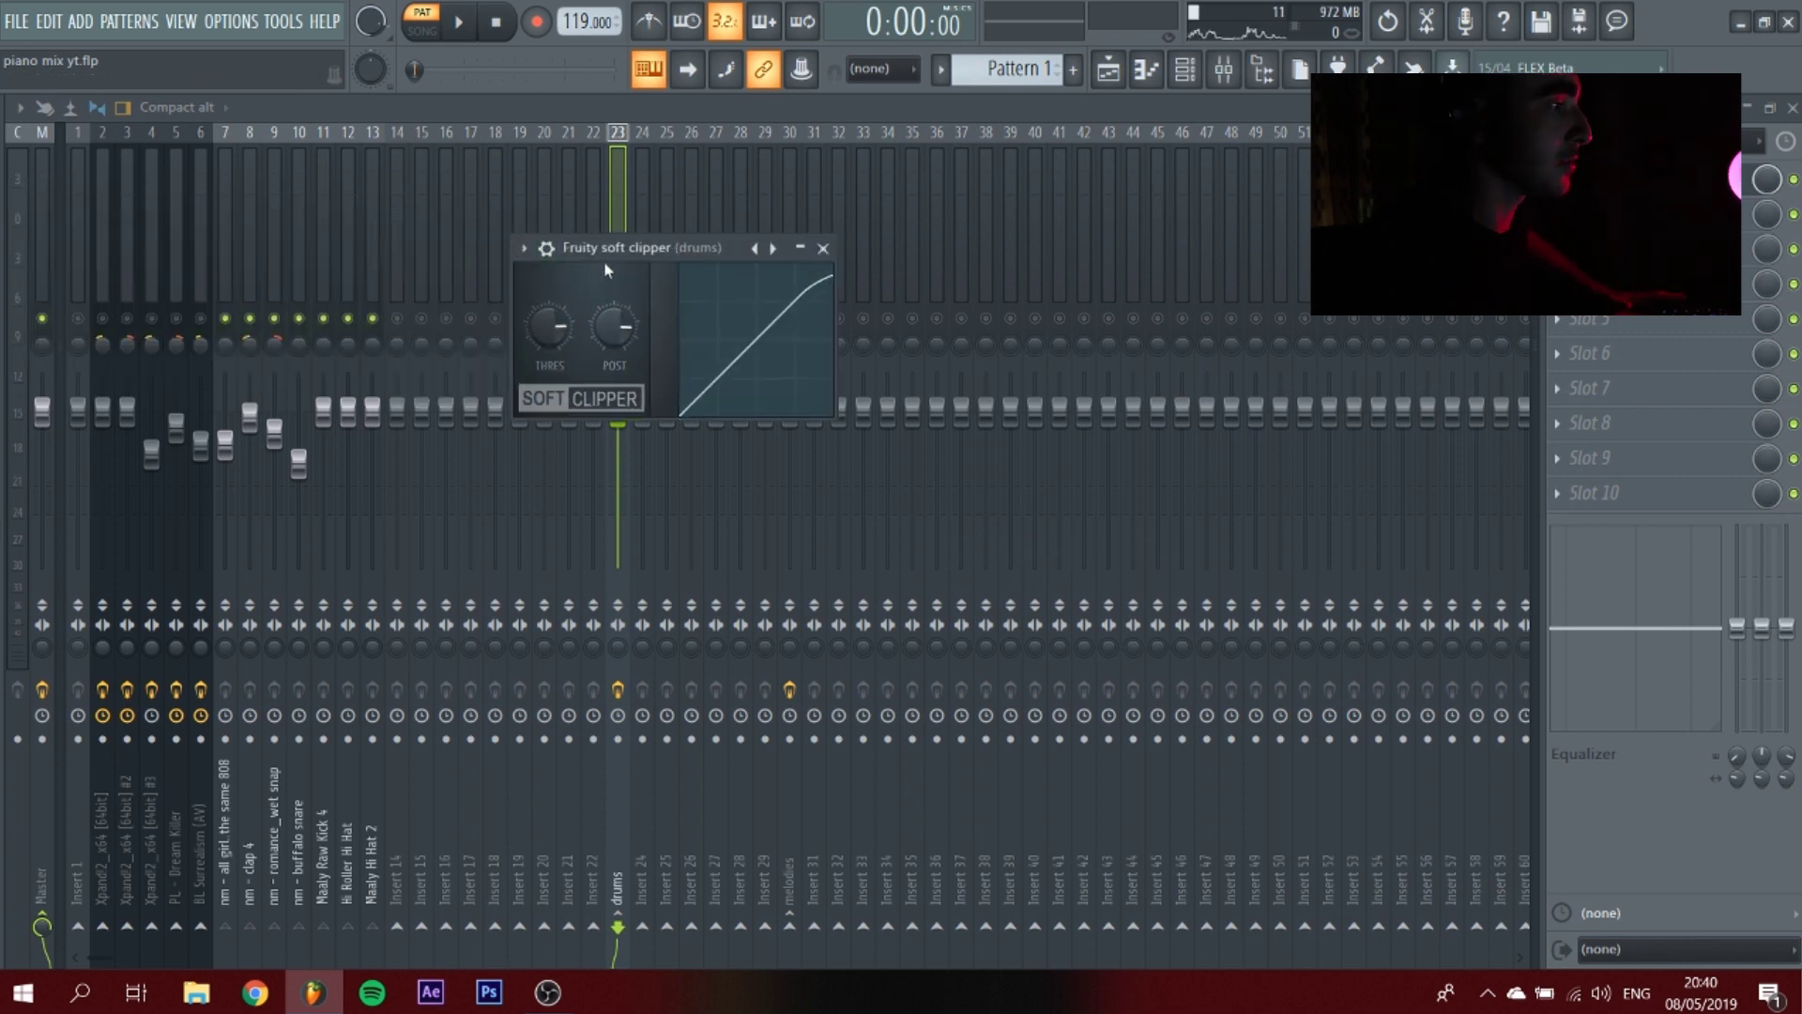
drag(603, 268, 700, 296)
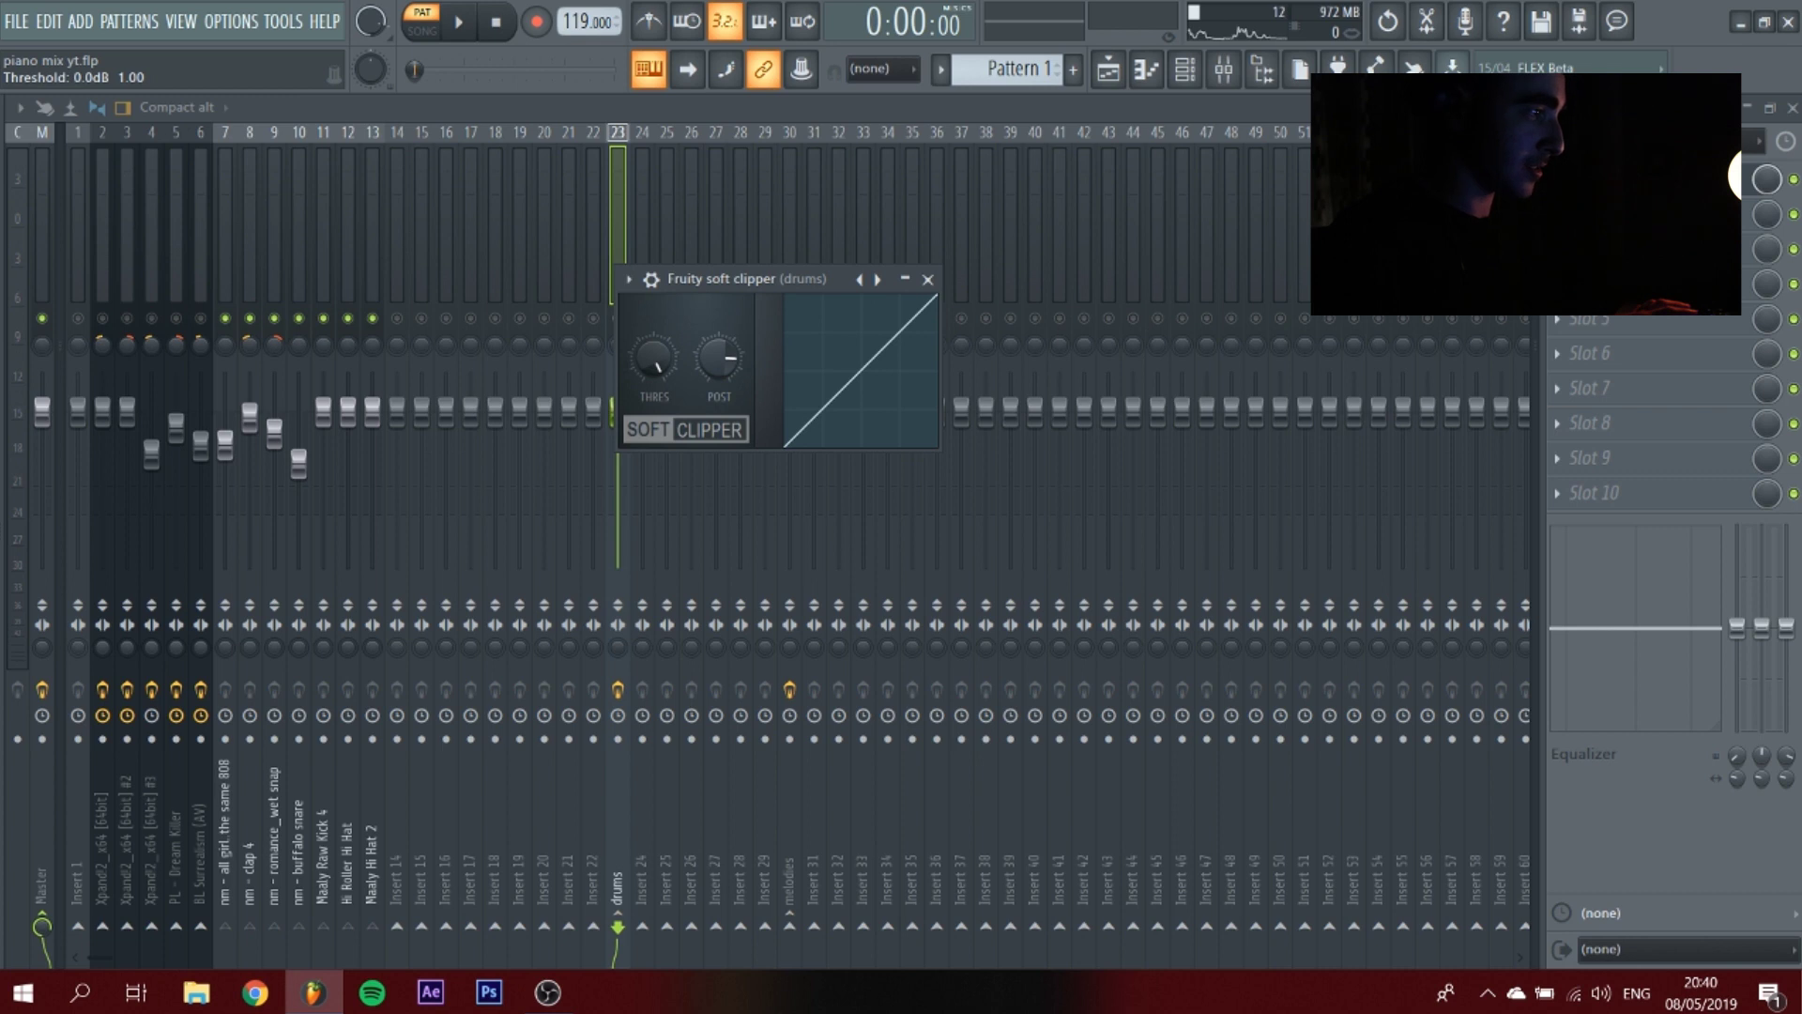
key(space)
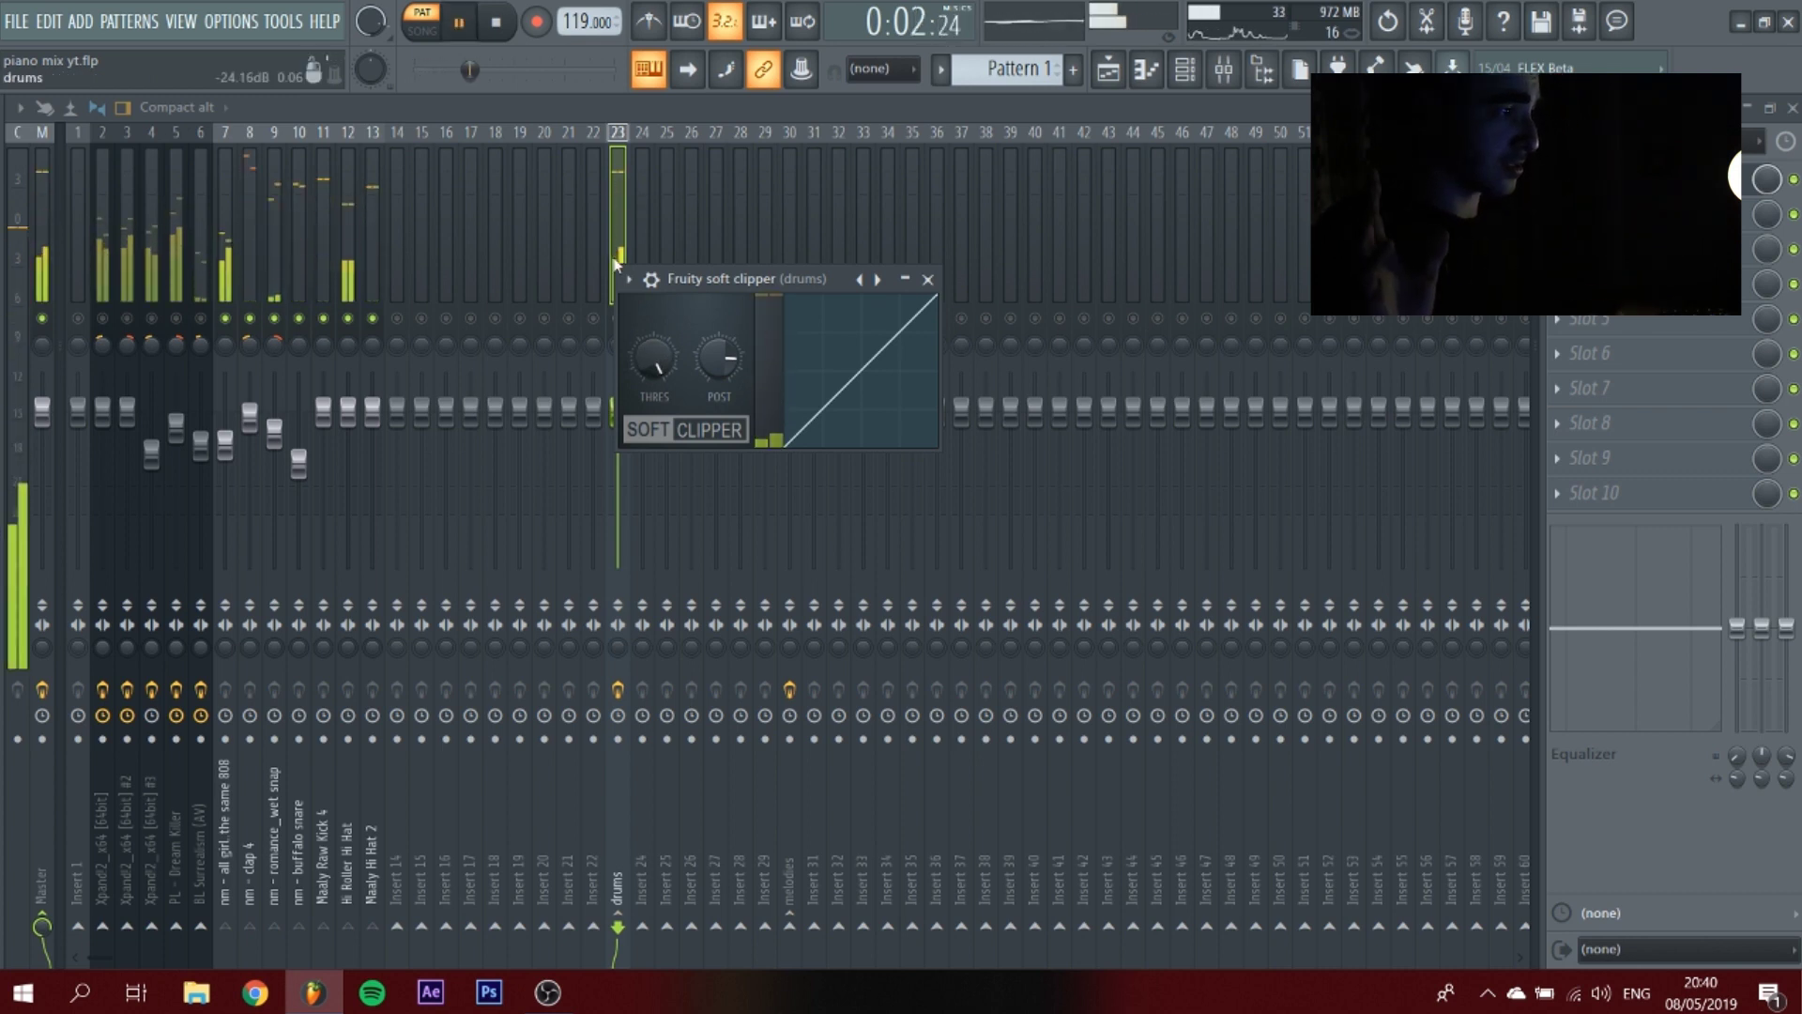
key(space)
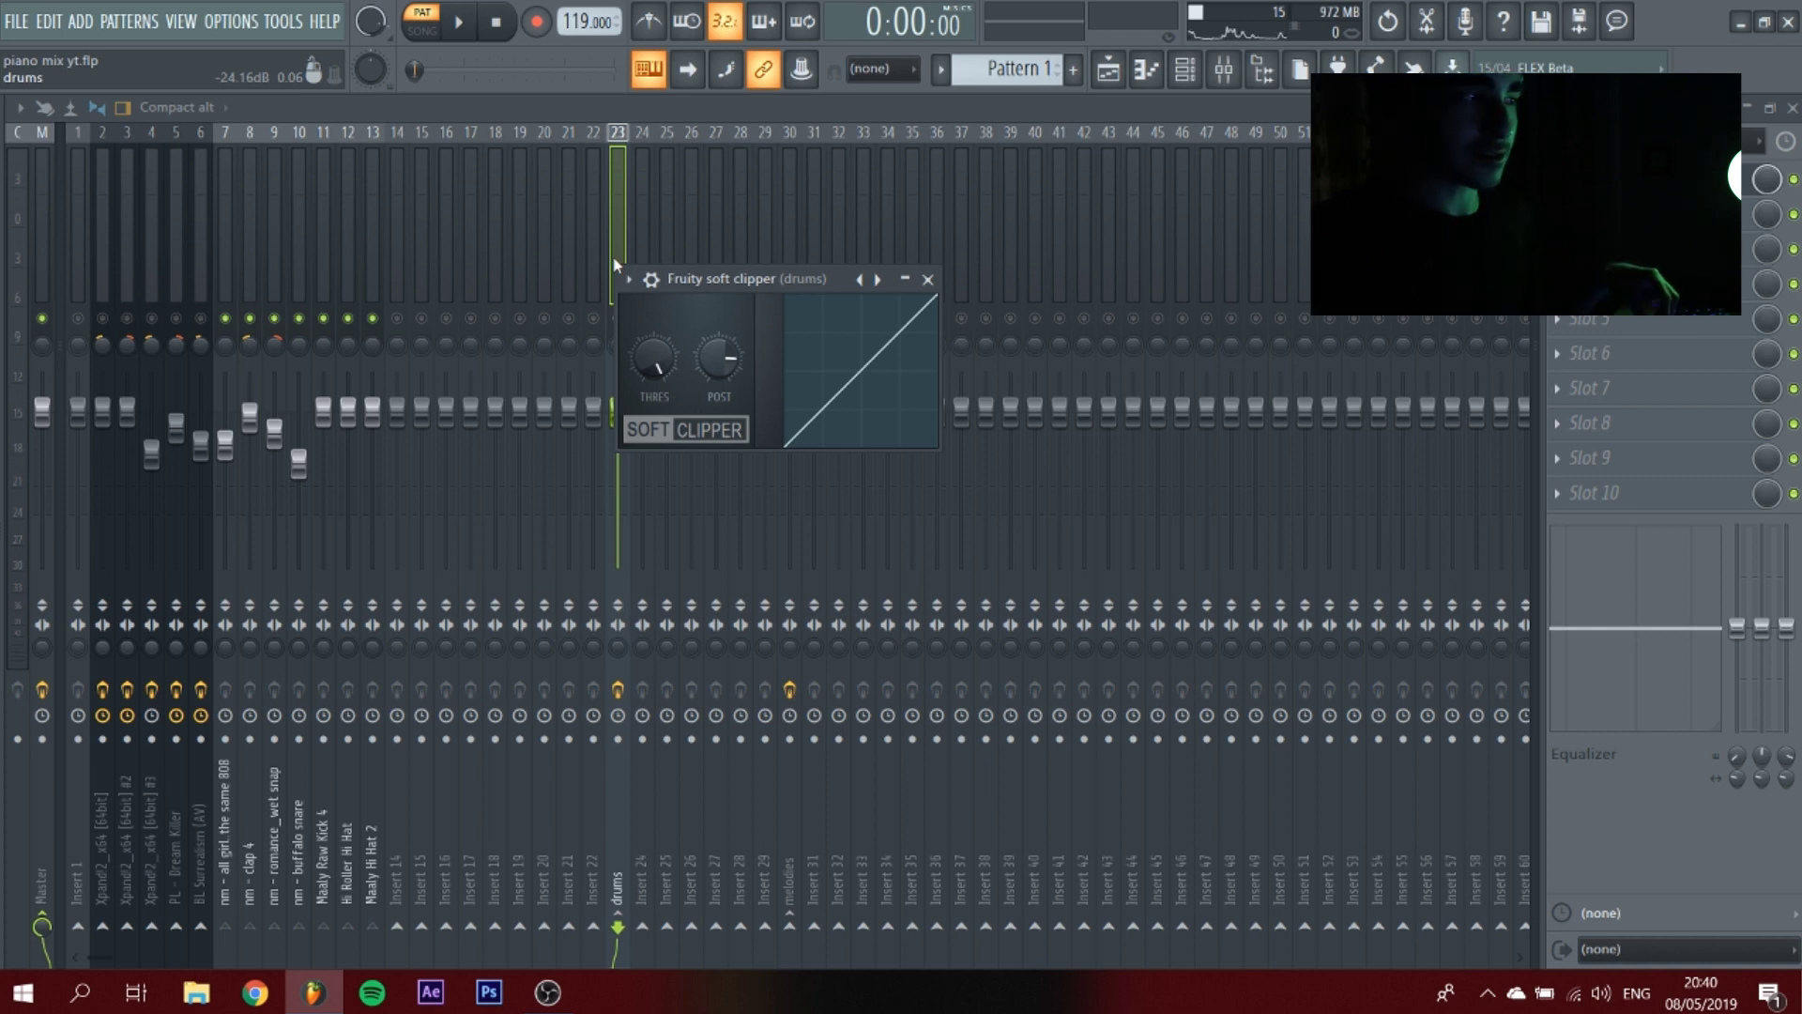
click(928, 278)
Solo the 808 and drum tracks during playback and set the stereo separation of the 808 and Maaly Raw Kick 4 to 100% merged.
click(226, 479)
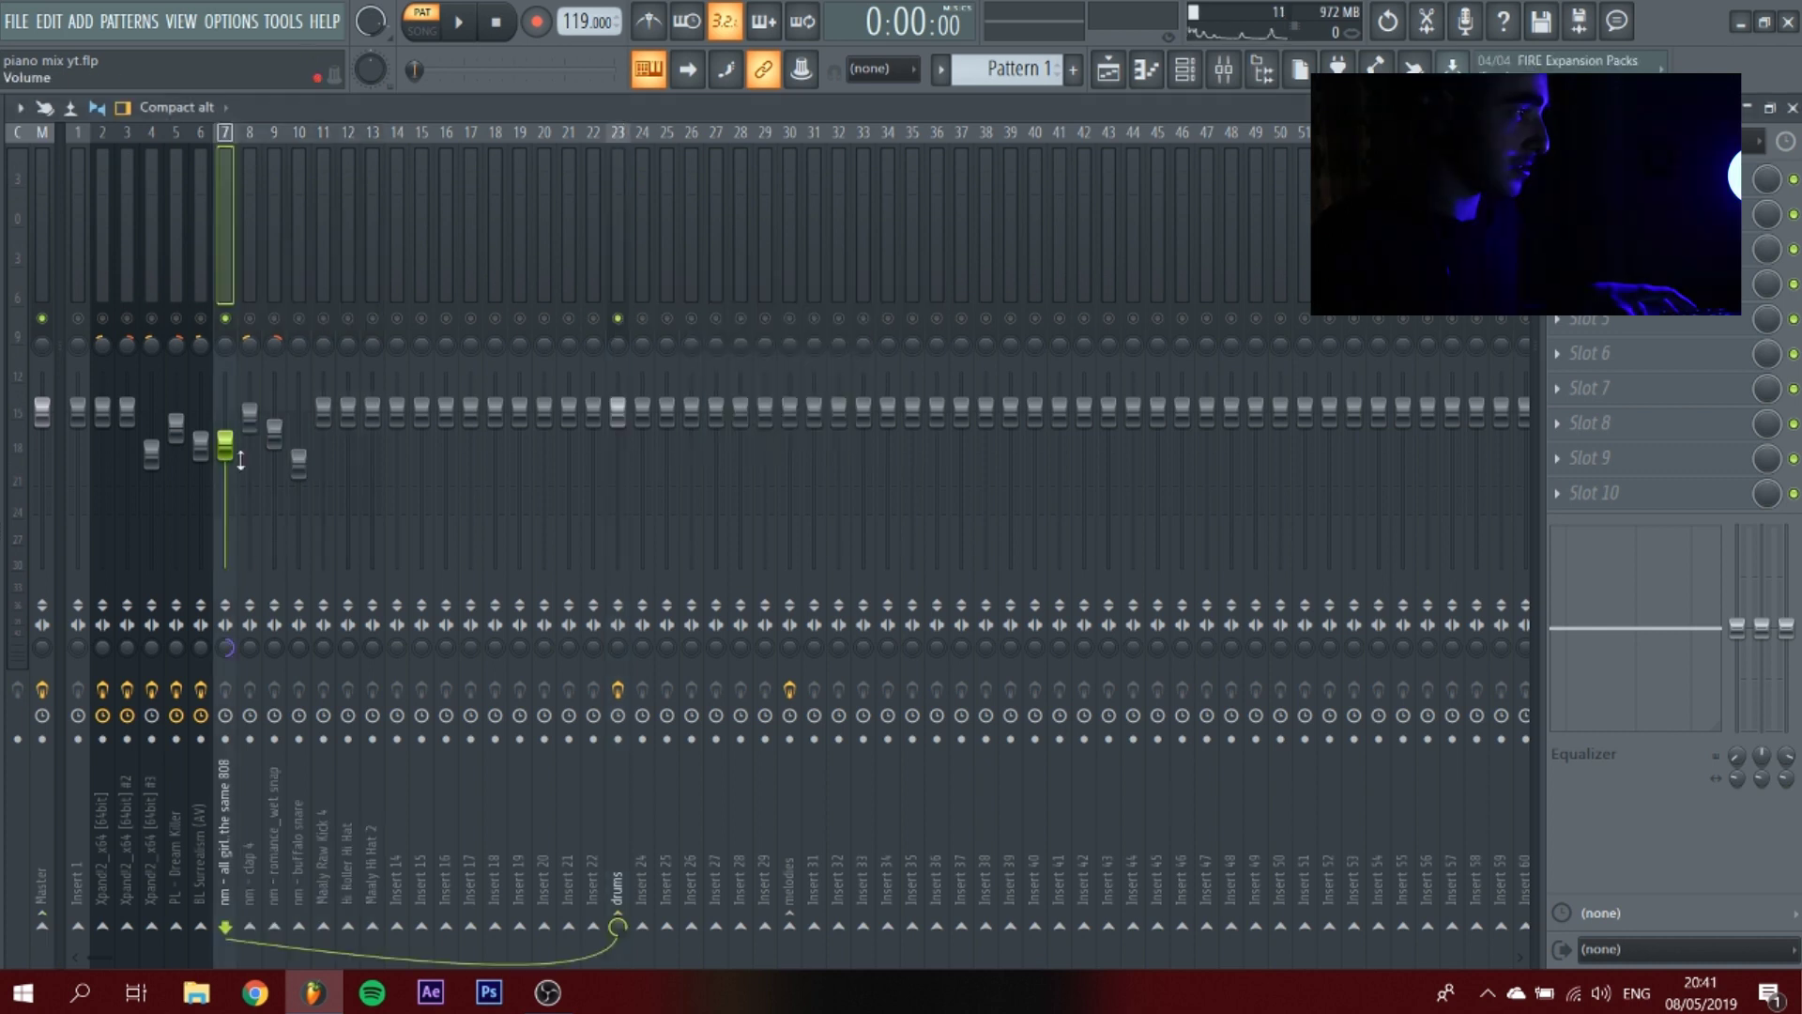
key(space)
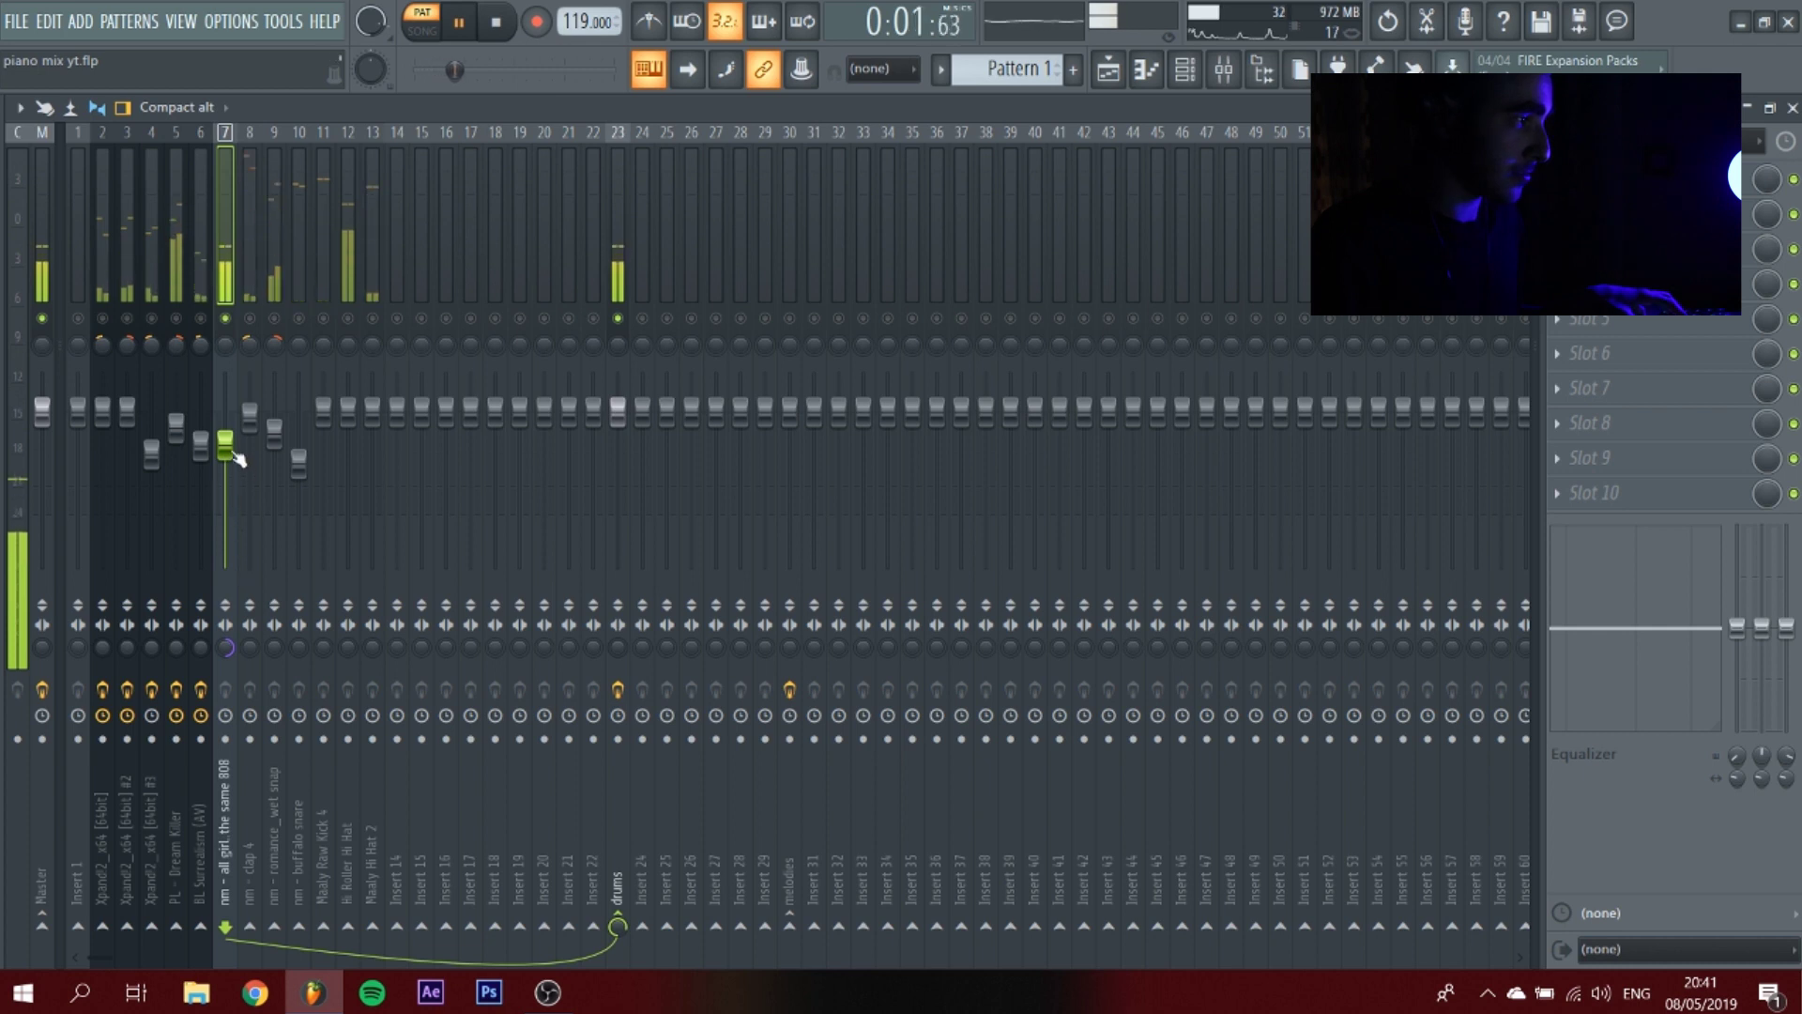
click(298, 295)
click(324, 301)
click(348, 320)
click(348, 319)
click(324, 319)
drag(324, 647, 324, 535)
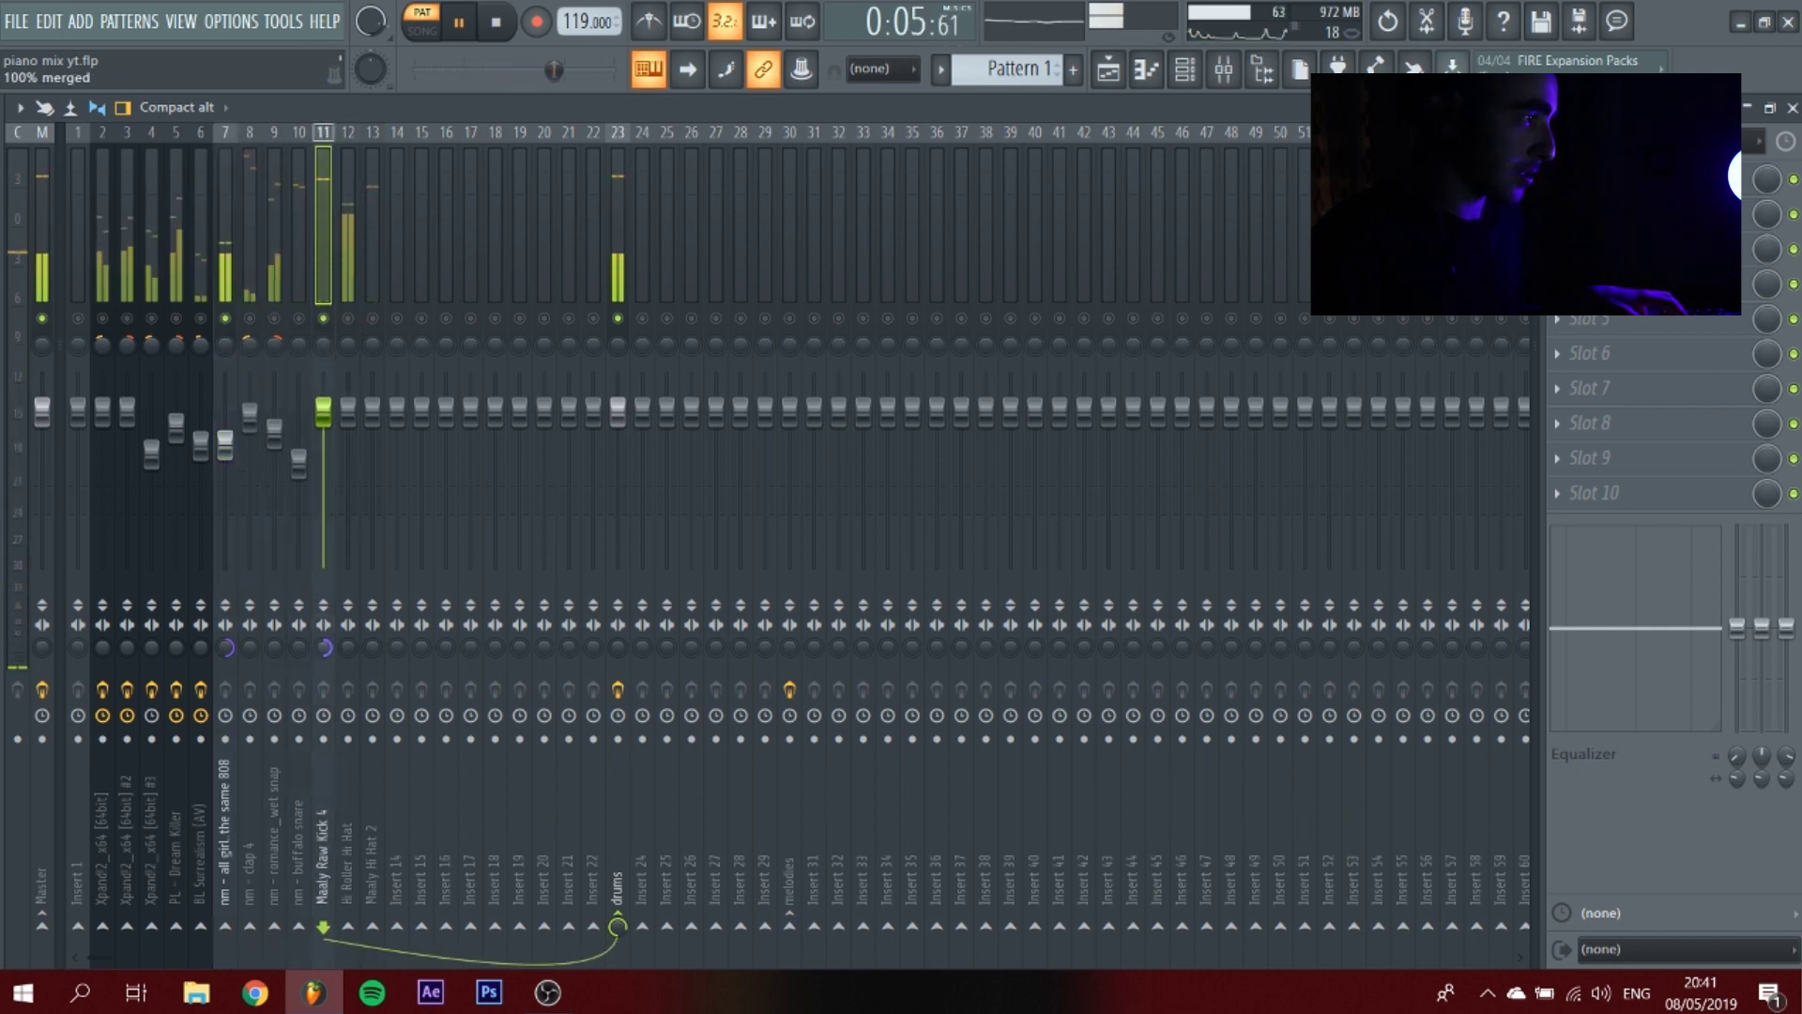
key(space)
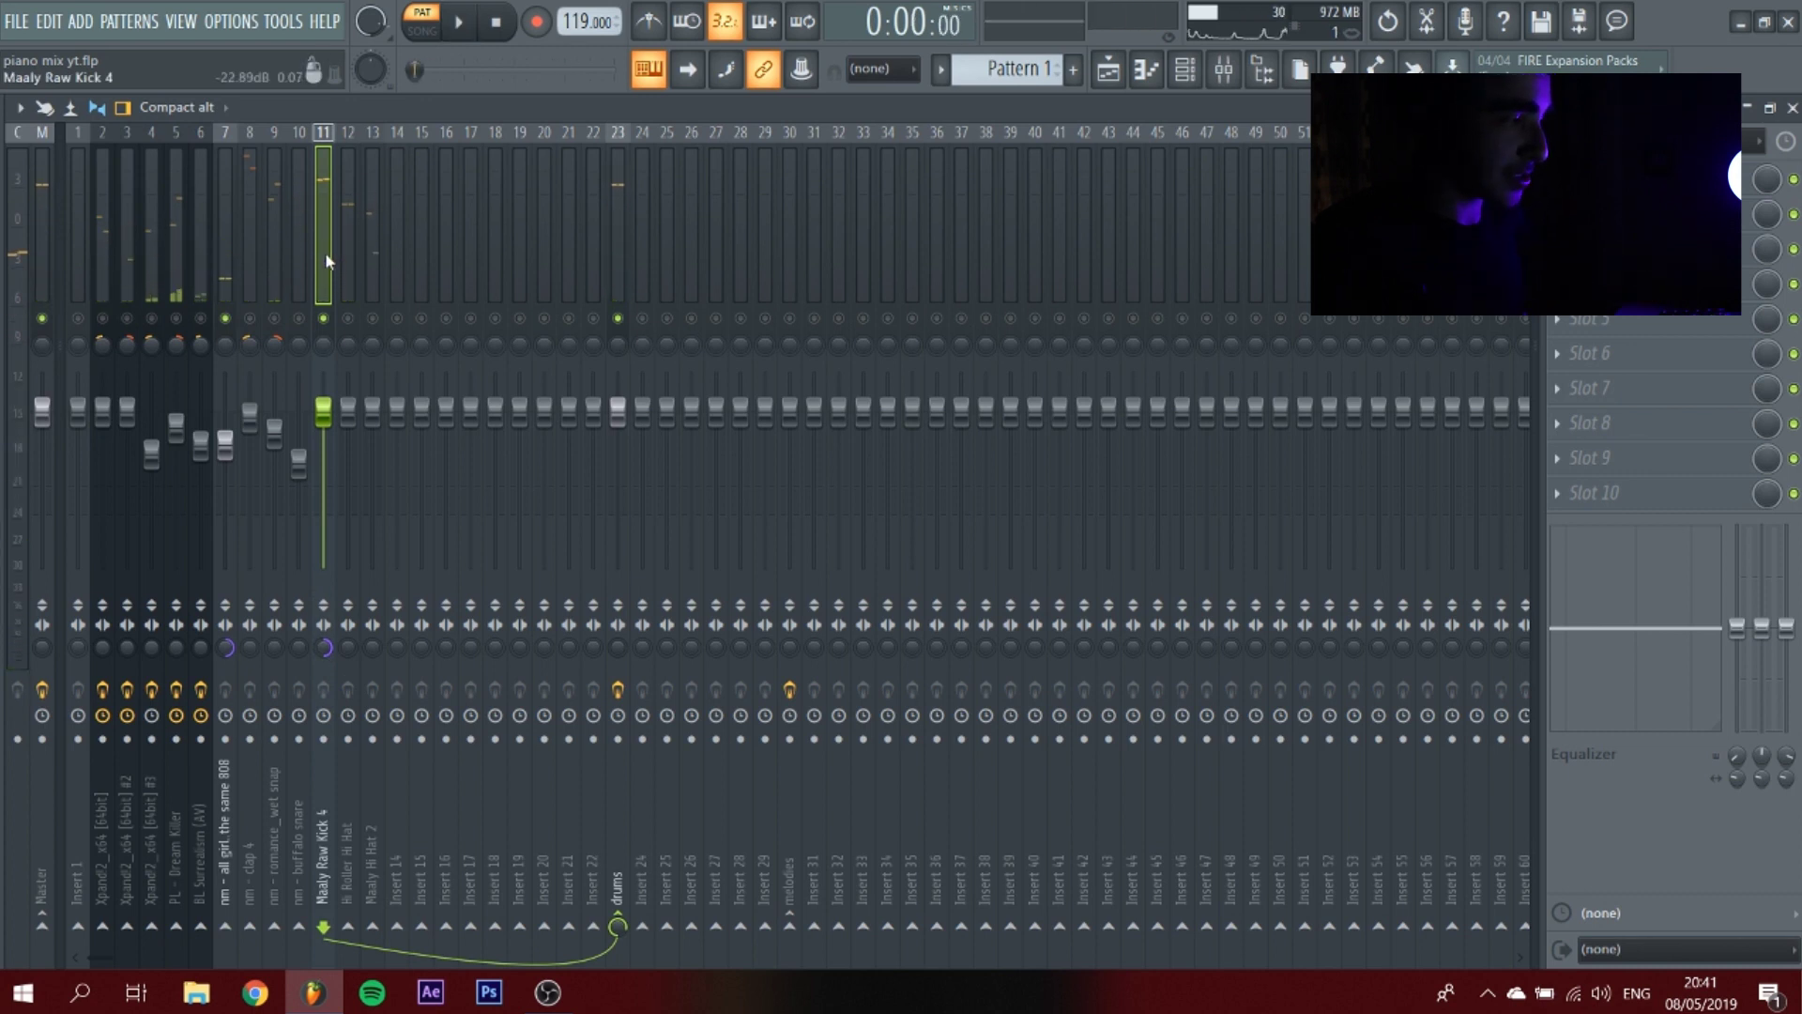
Sidechain Maaly Raw Kick 4 to the 808 track, add Fruity Limiter to the 808, and adjust its controls during playback.
right_click(225, 926)
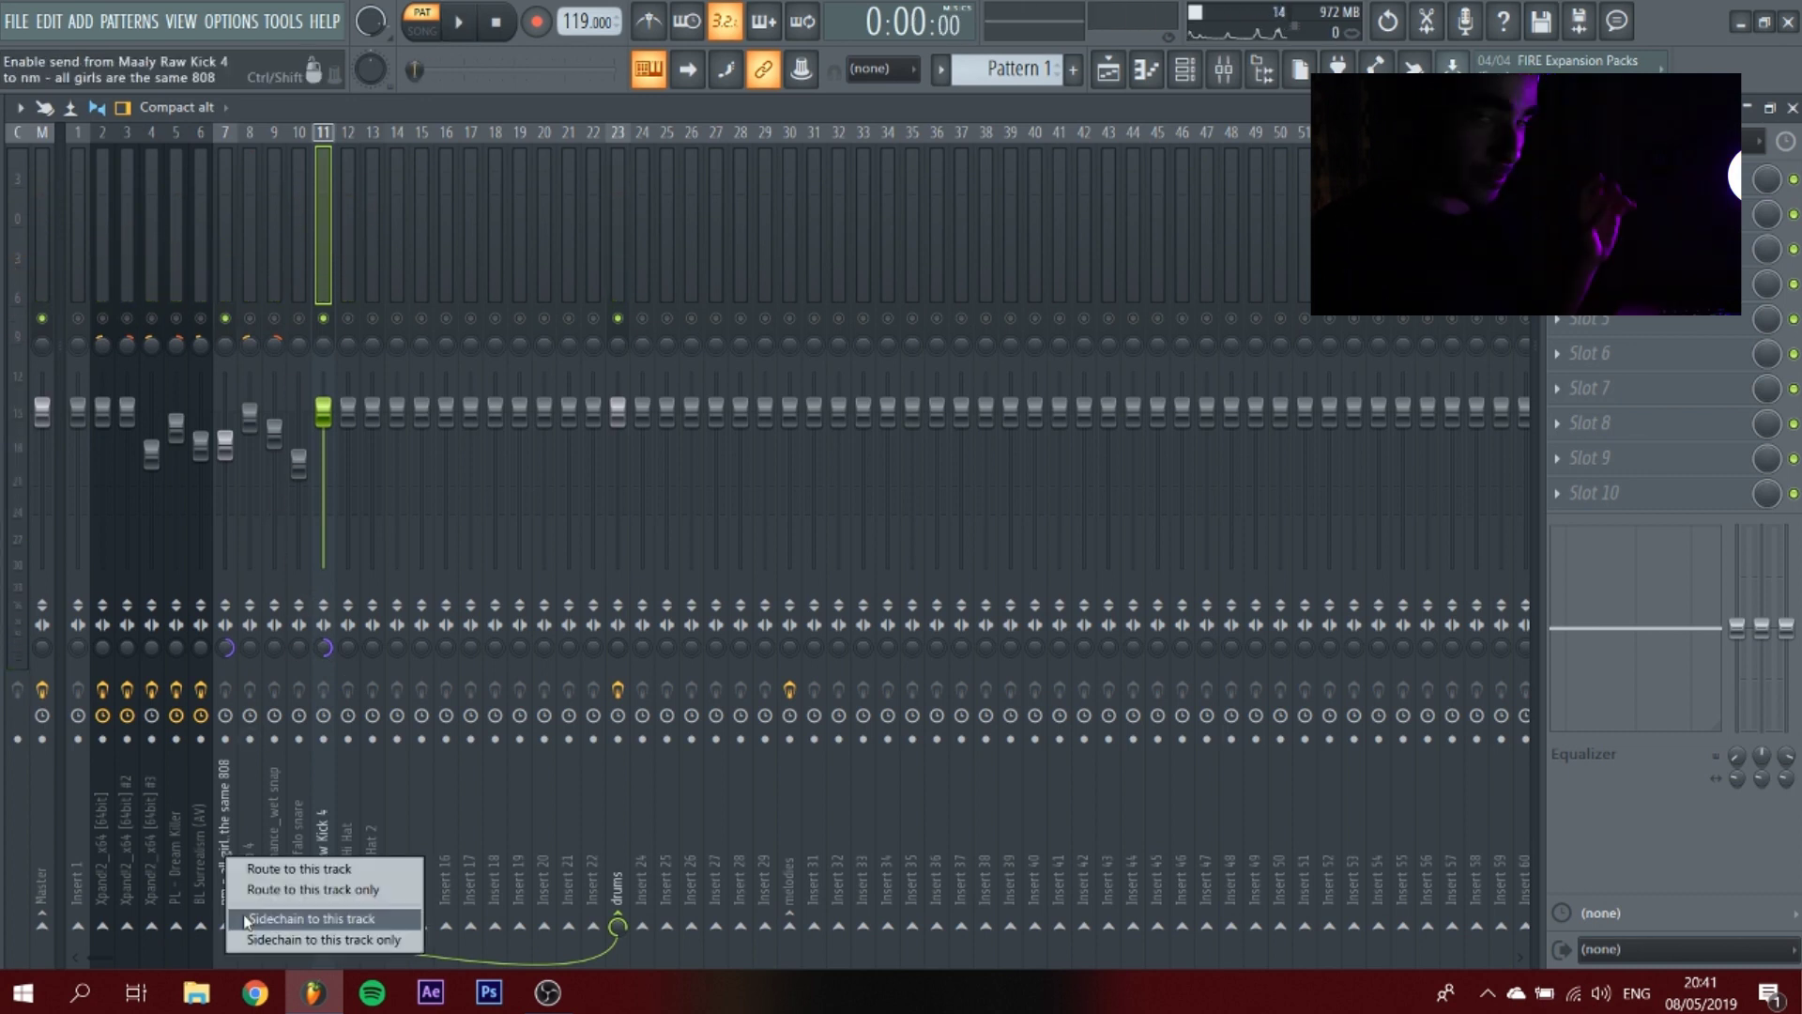
click(247, 918)
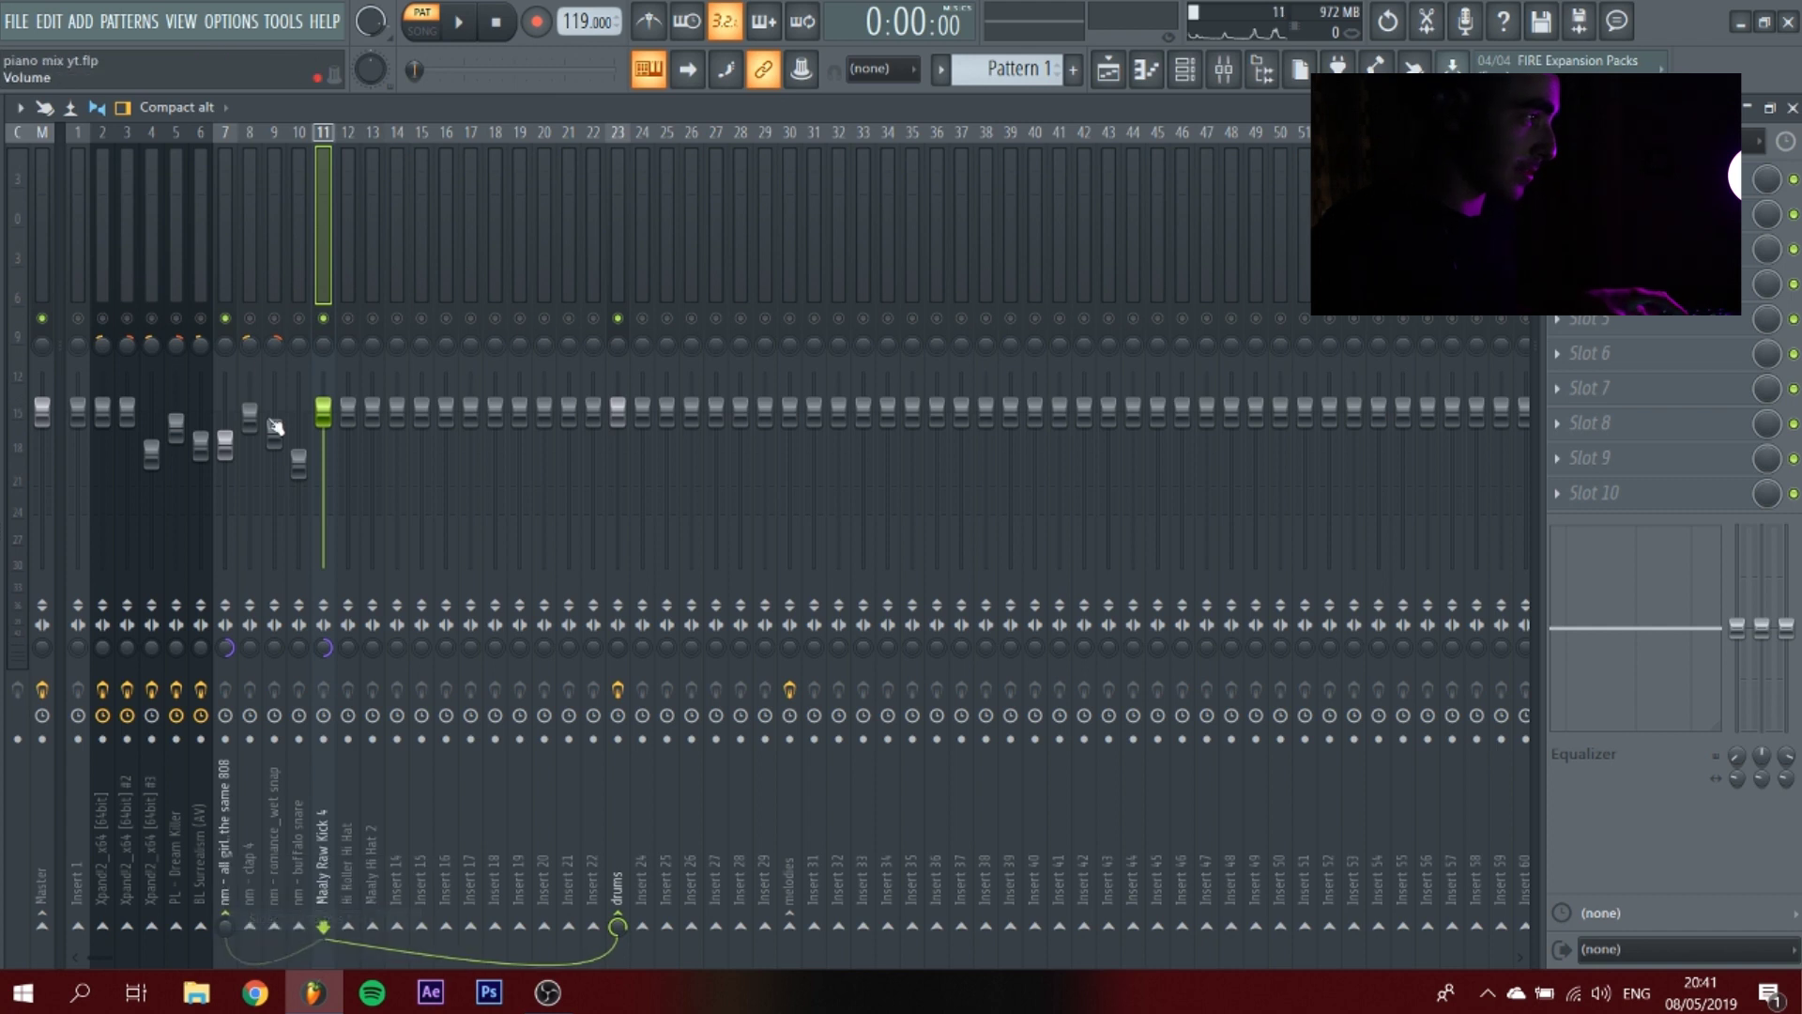
click(225, 423)
click(1587, 493)
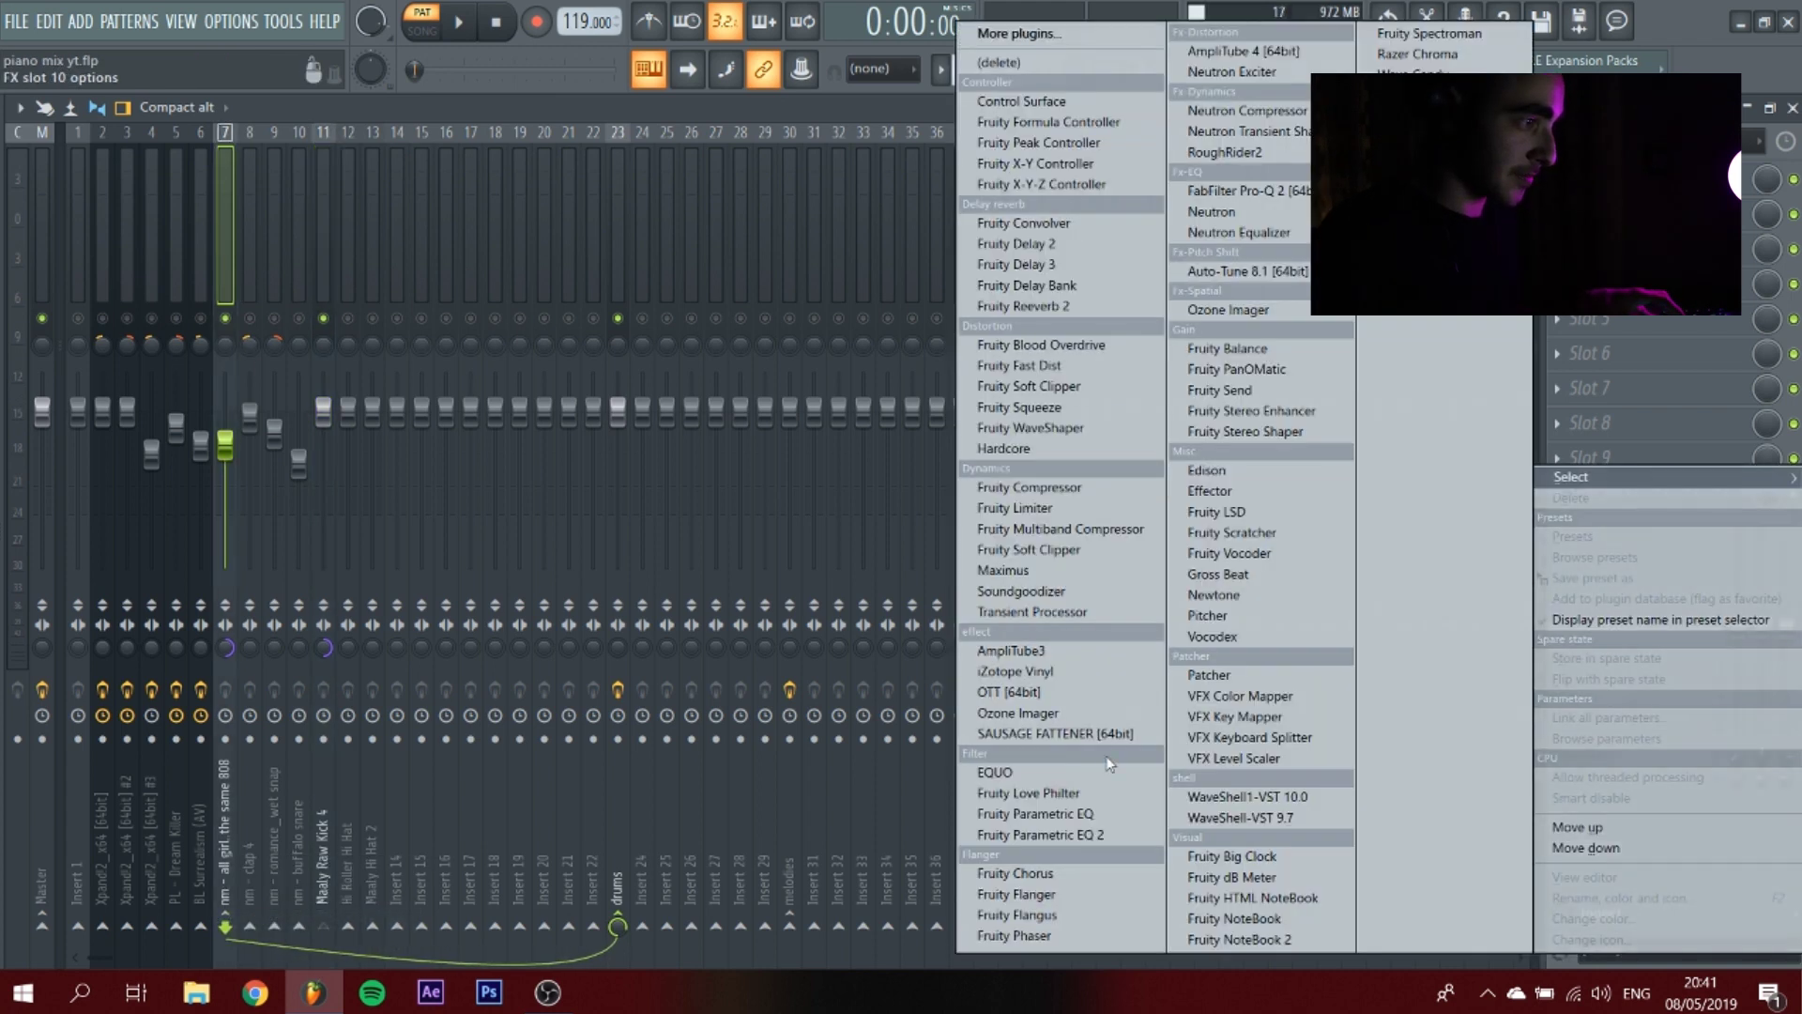
click(1015, 507)
key(space)
drag(220, 488, 219, 556)
drag(282, 486, 282, 399)
drag(361, 492, 361, 413)
drag(483, 486, 483, 539)
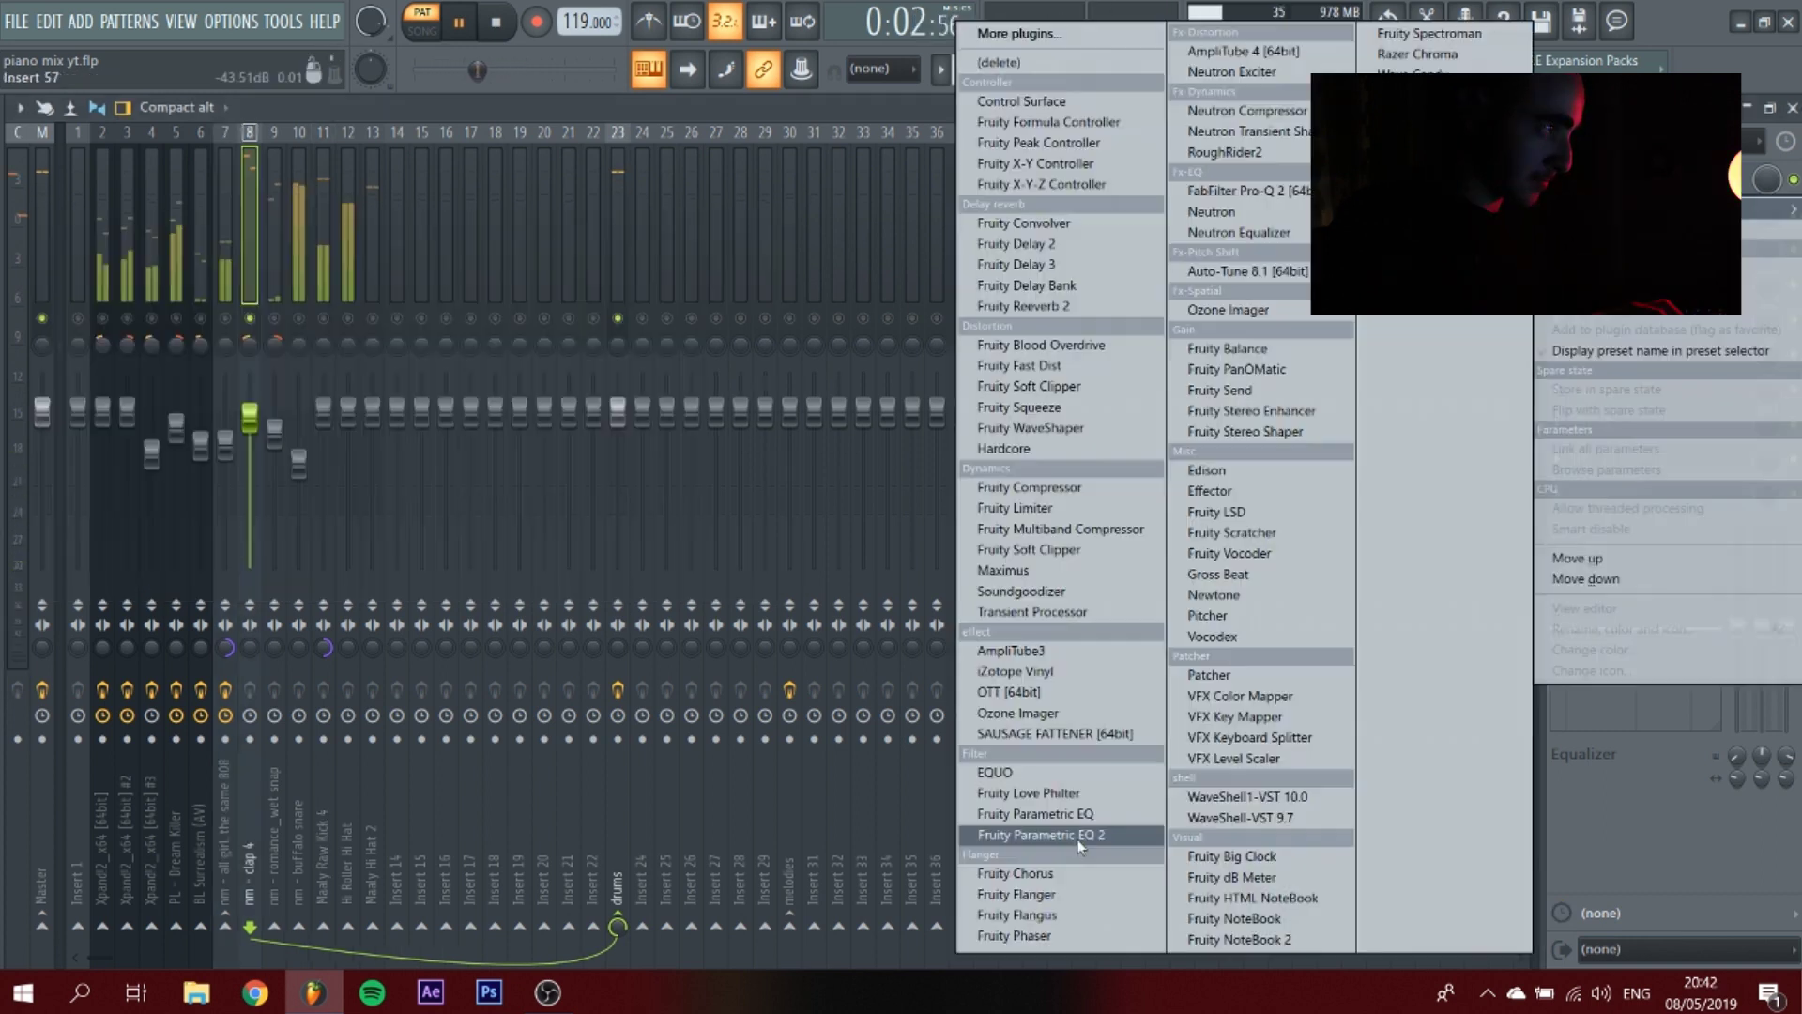
Add Fruity Parametric EQ 2 to clap 4 with the 40Hz + 18kHz cut preset and raise its low-cut frequency.
click(1052, 948)
click(740, 255)
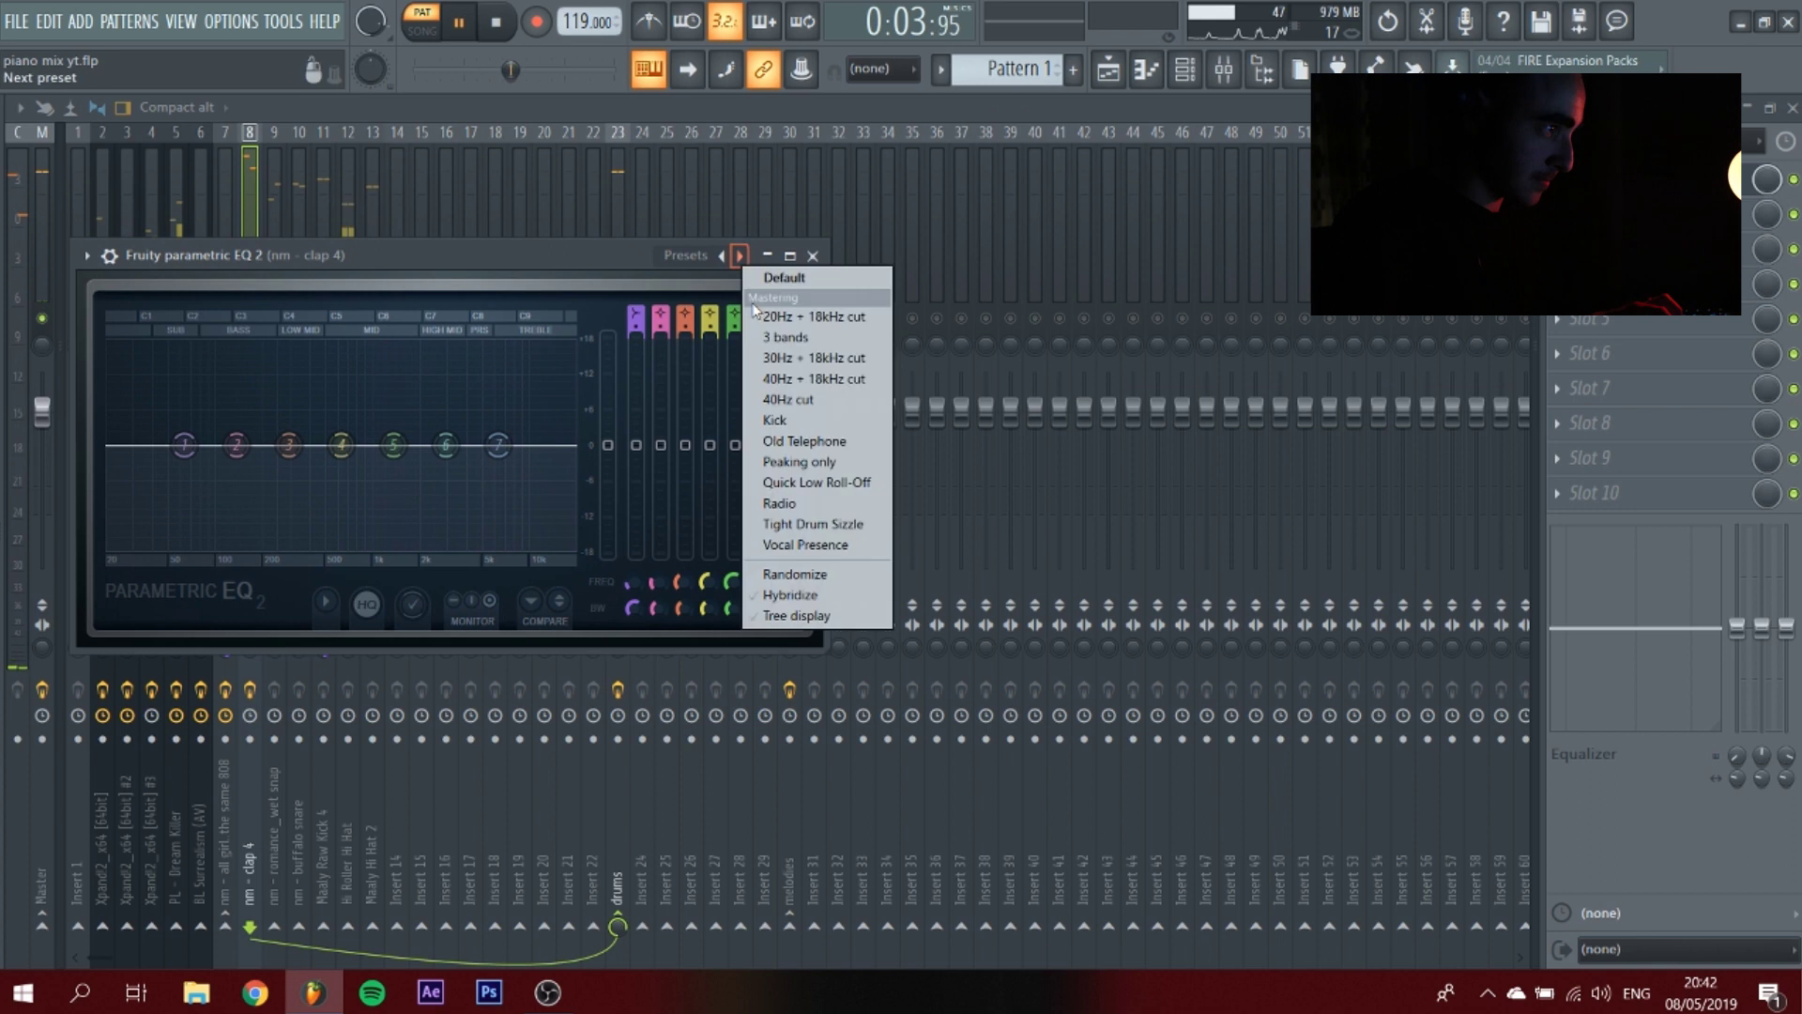
click(801, 378)
drag(152, 445, 281, 445)
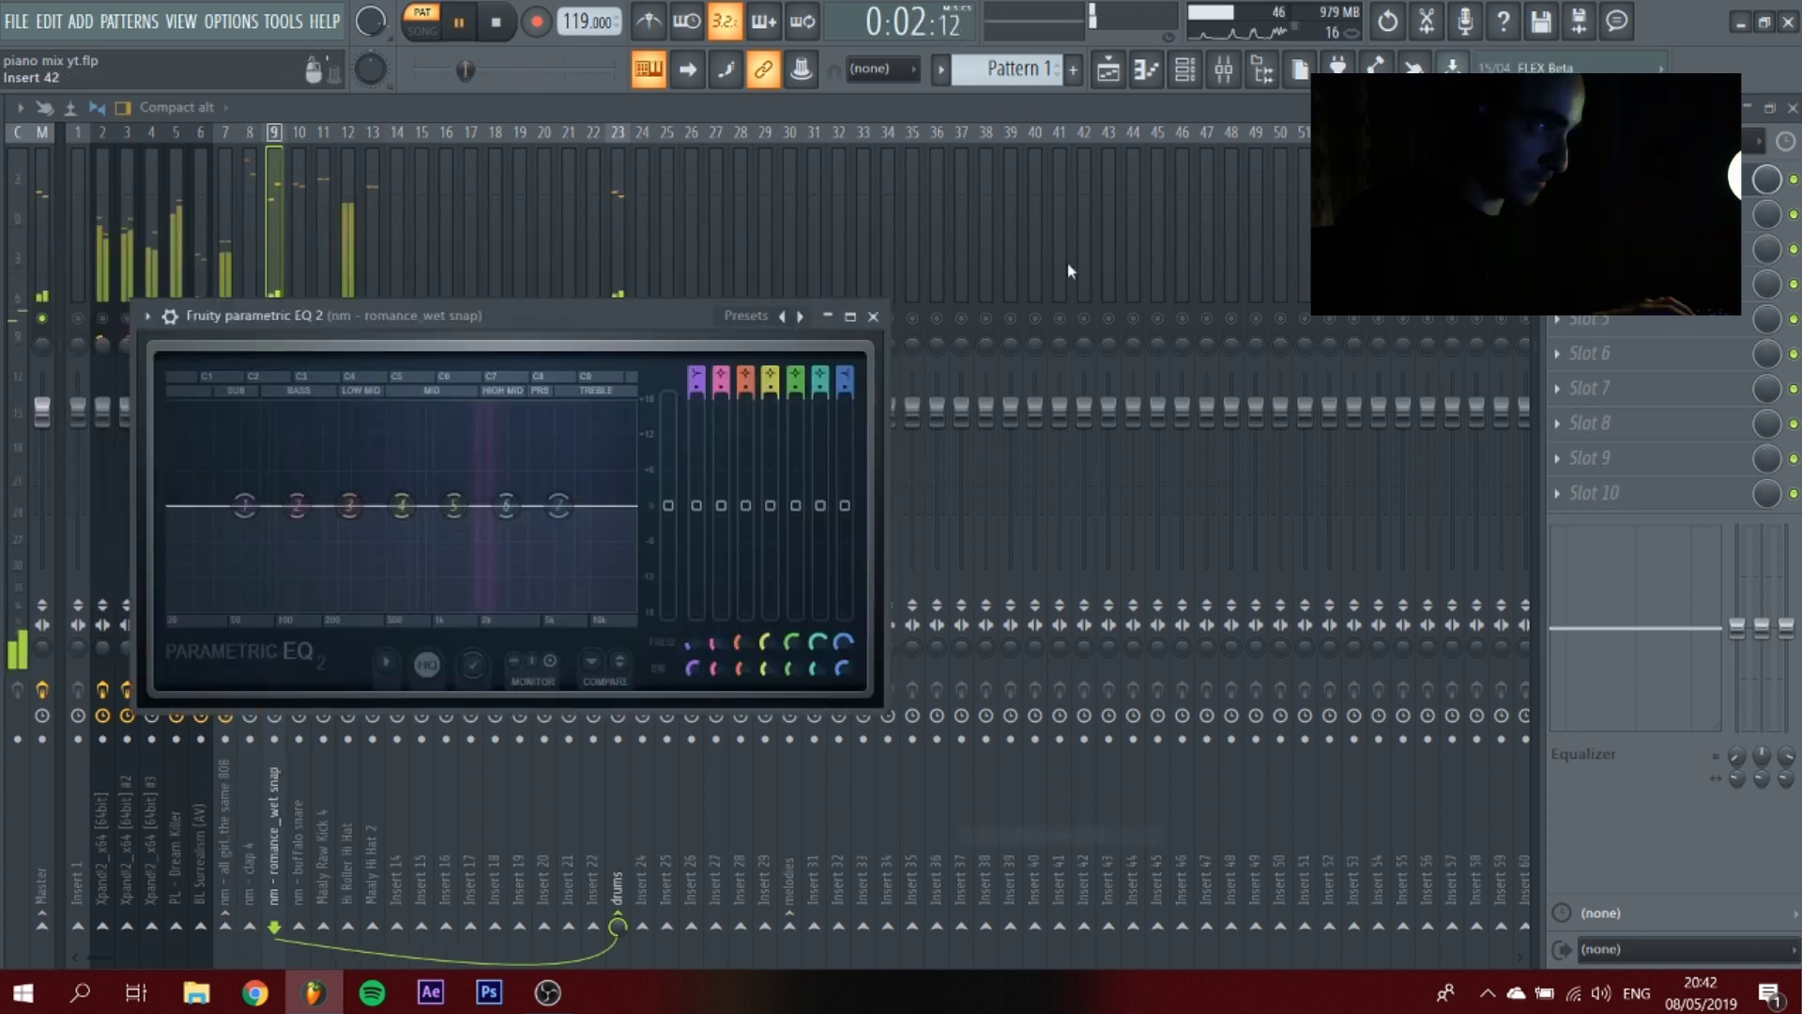
On romance_wet snap's Parametric EQ 2, load the 40Hz + 18kHz cut preset, raise the low cut, and boost band 4 near 2 kHz.
click(801, 316)
click(845, 423)
drag(225, 511, 394, 512)
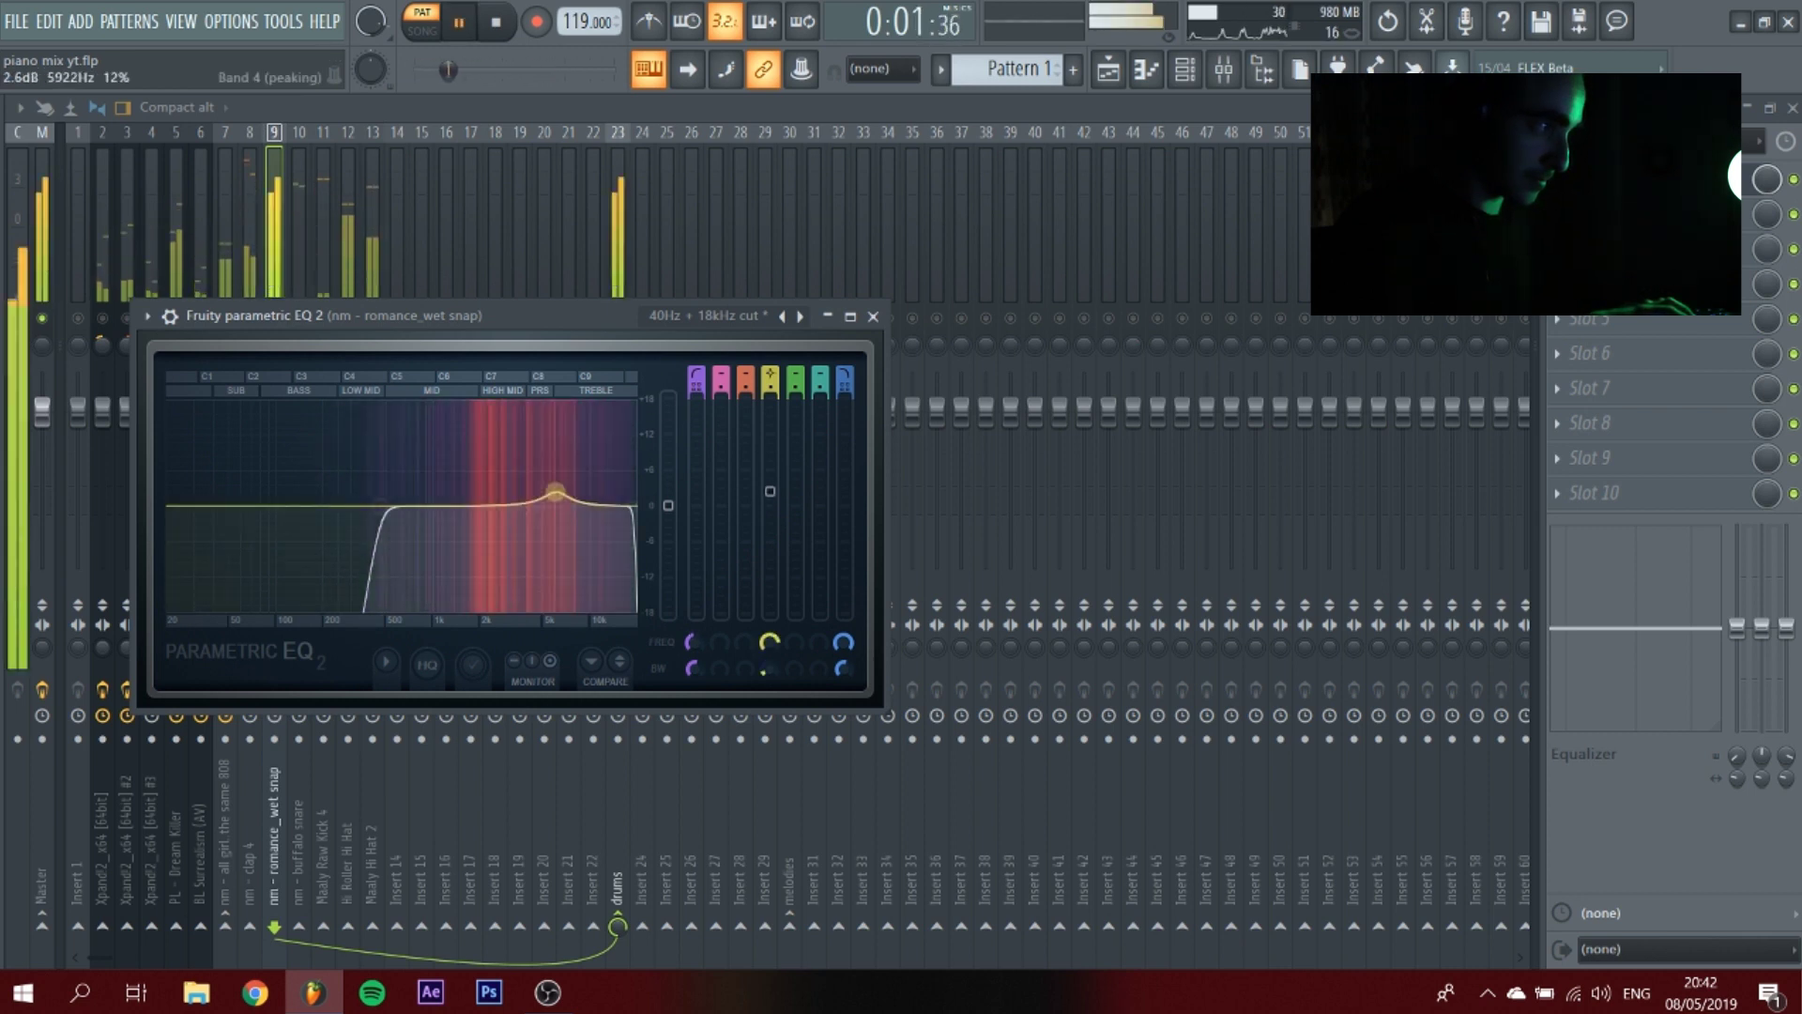
drag(555, 491, 486, 495)
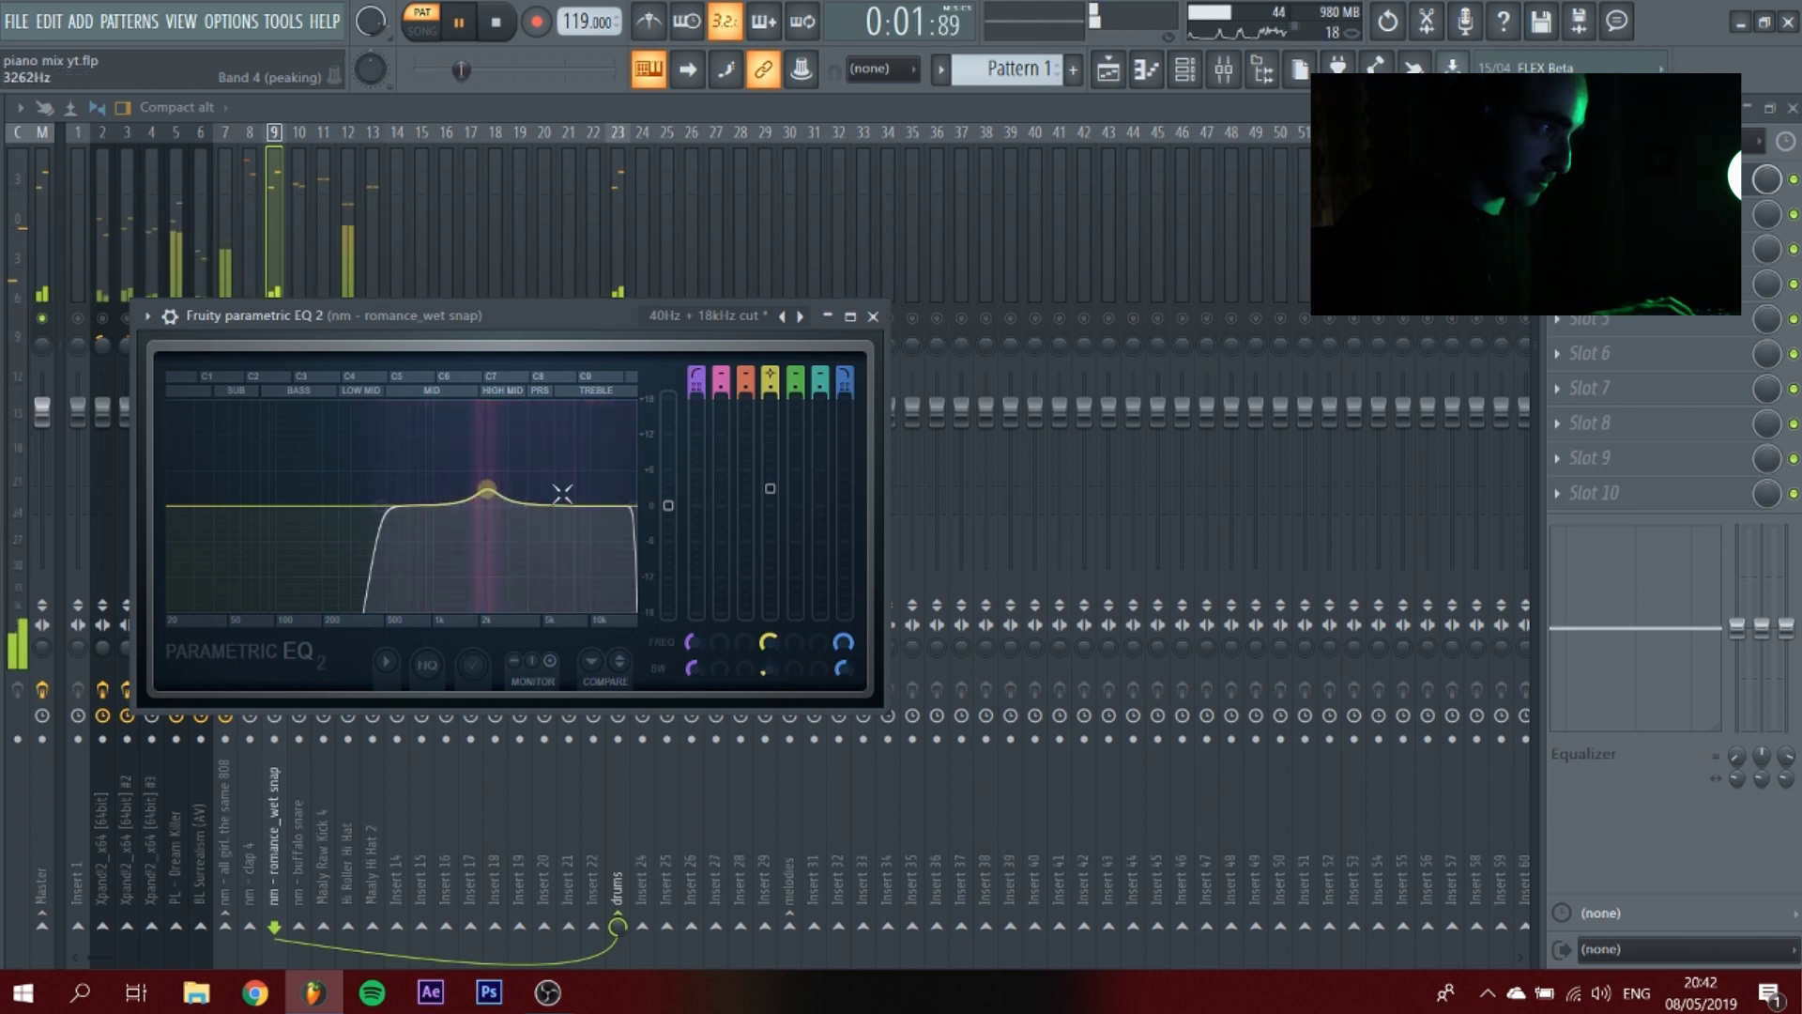
key(space)
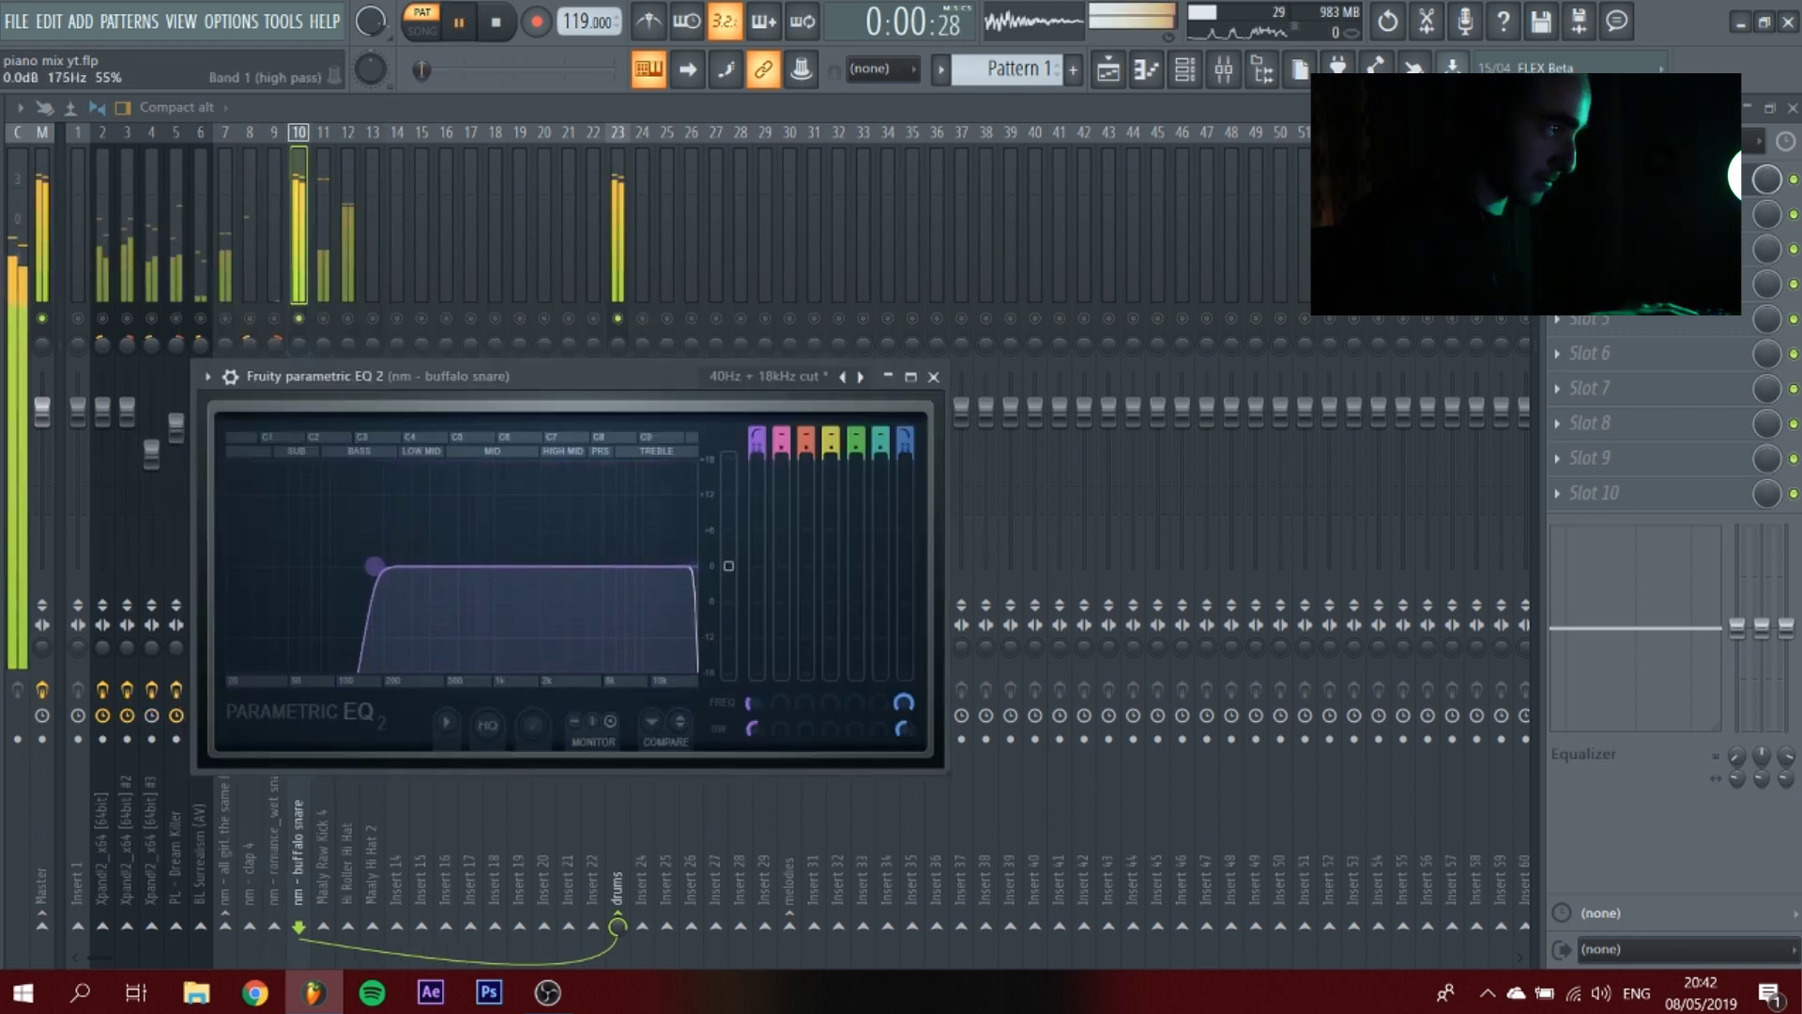
Boost band 4 around 1139 Hz on the buffalo snare's Parametric EQ 2 and audition the snare.
drag(503, 566, 503, 533)
key(space)
key(space)
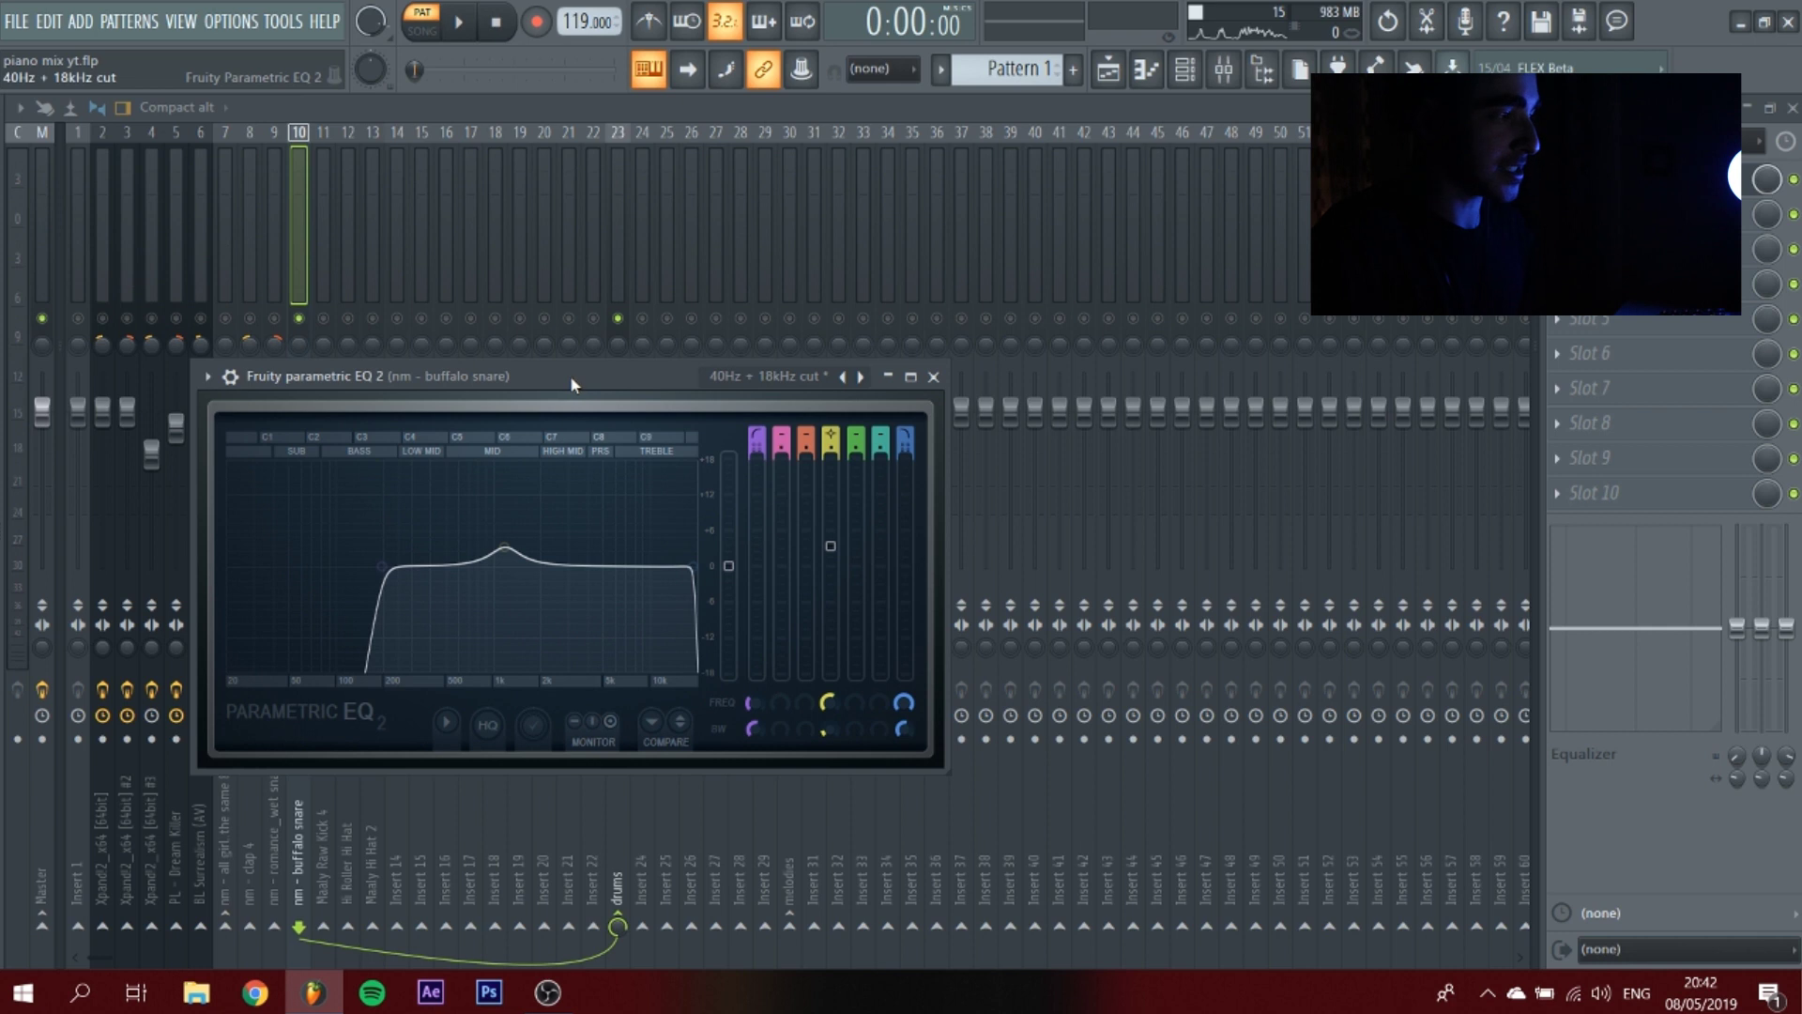
drag(571, 375, 607, 371)
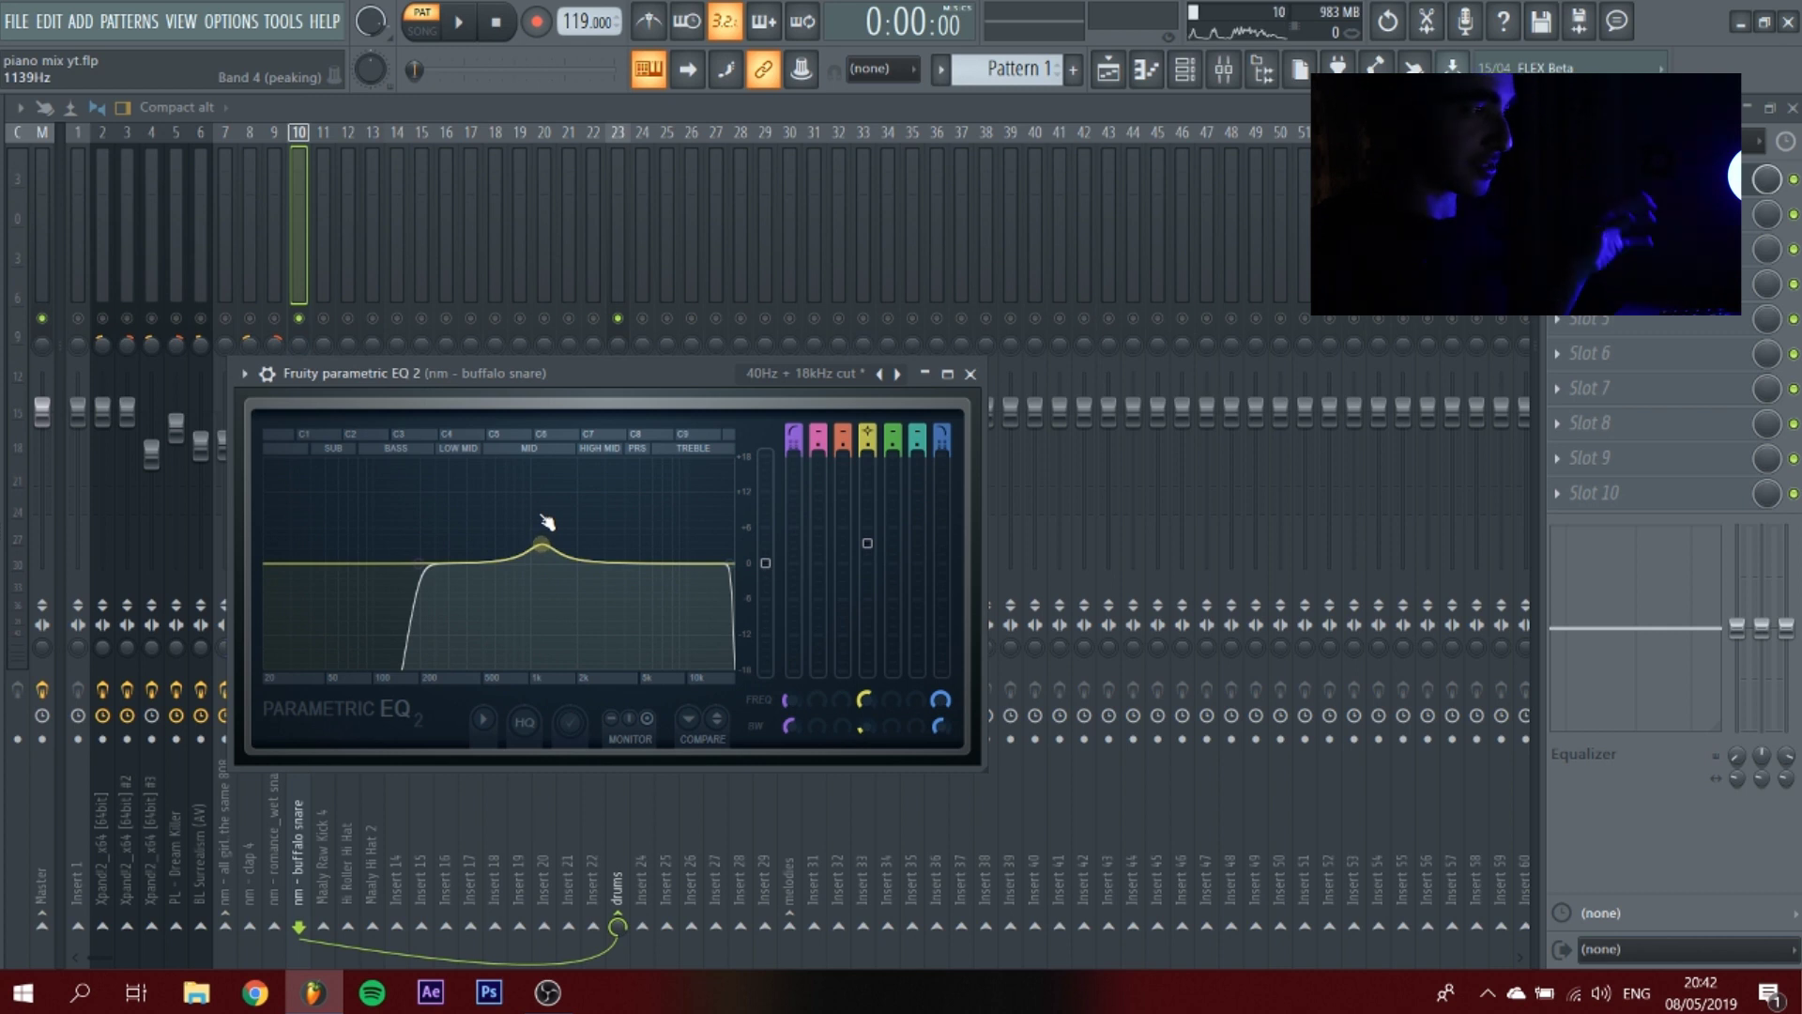
drag(612, 389, 758, 349)
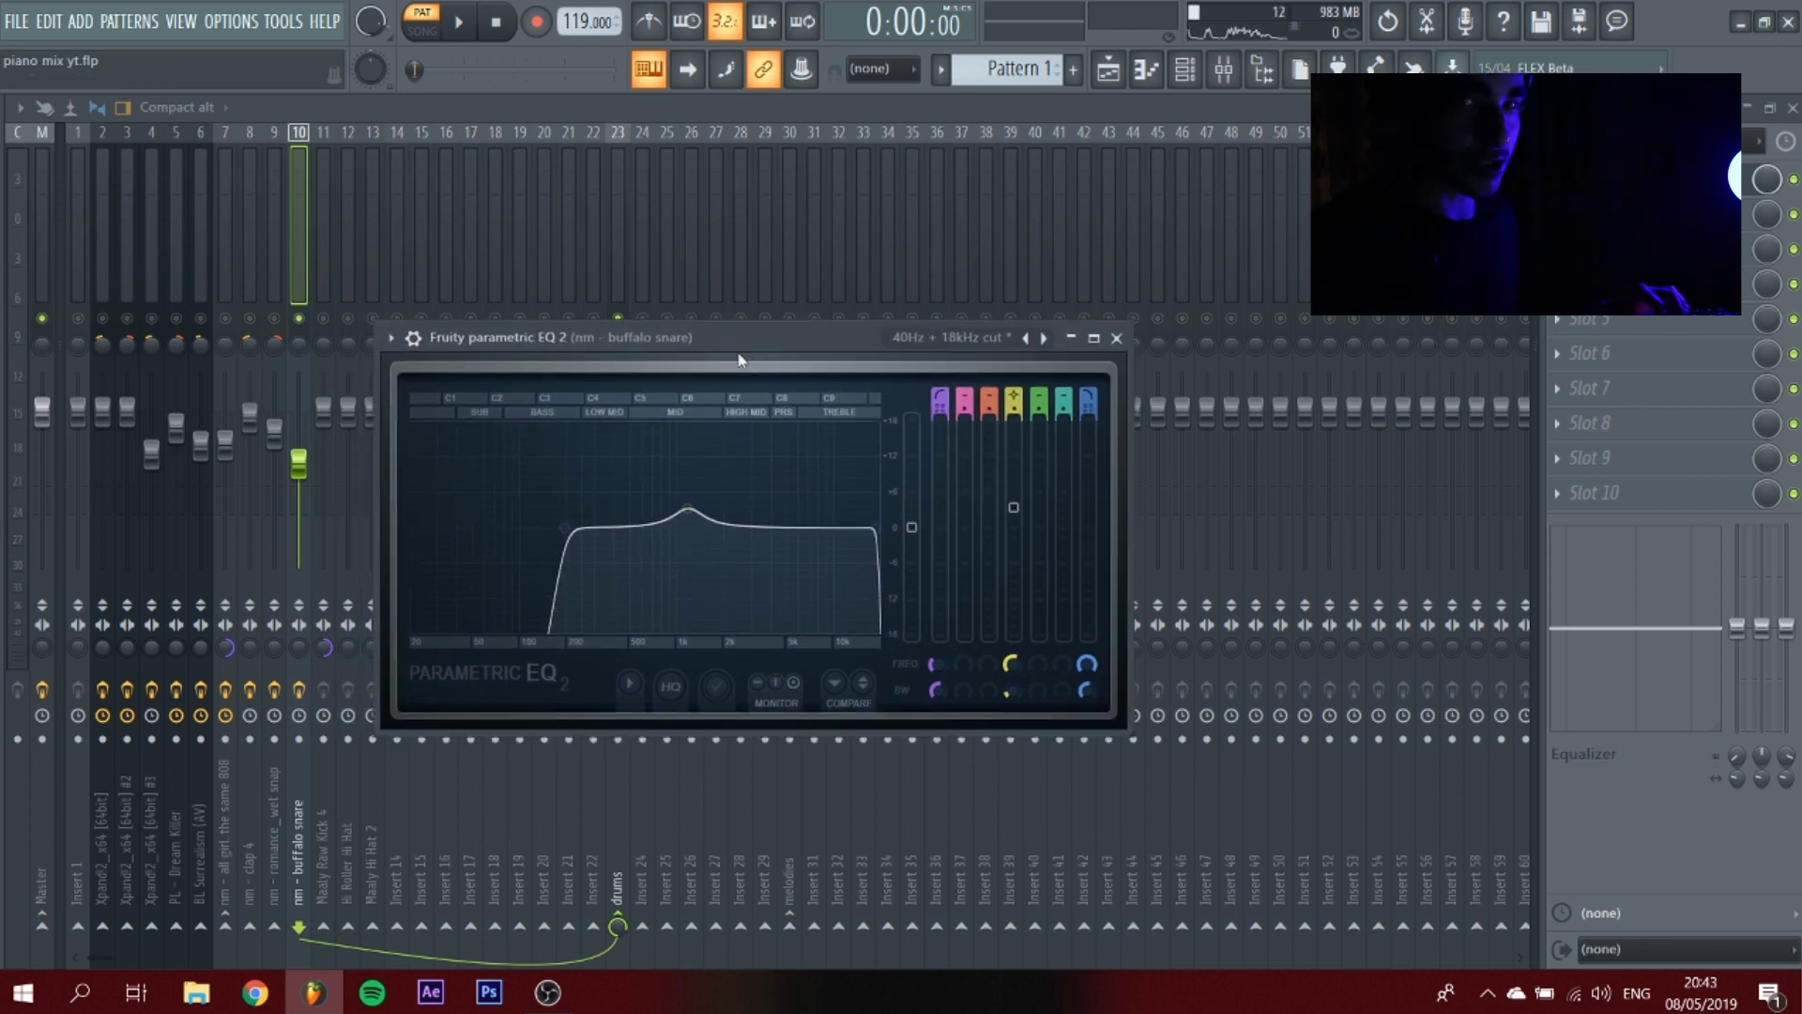
Solo Hi Roller Hi Hat and Maaly Hi Hat 2 and pan them to opposite sides.
click(353, 310)
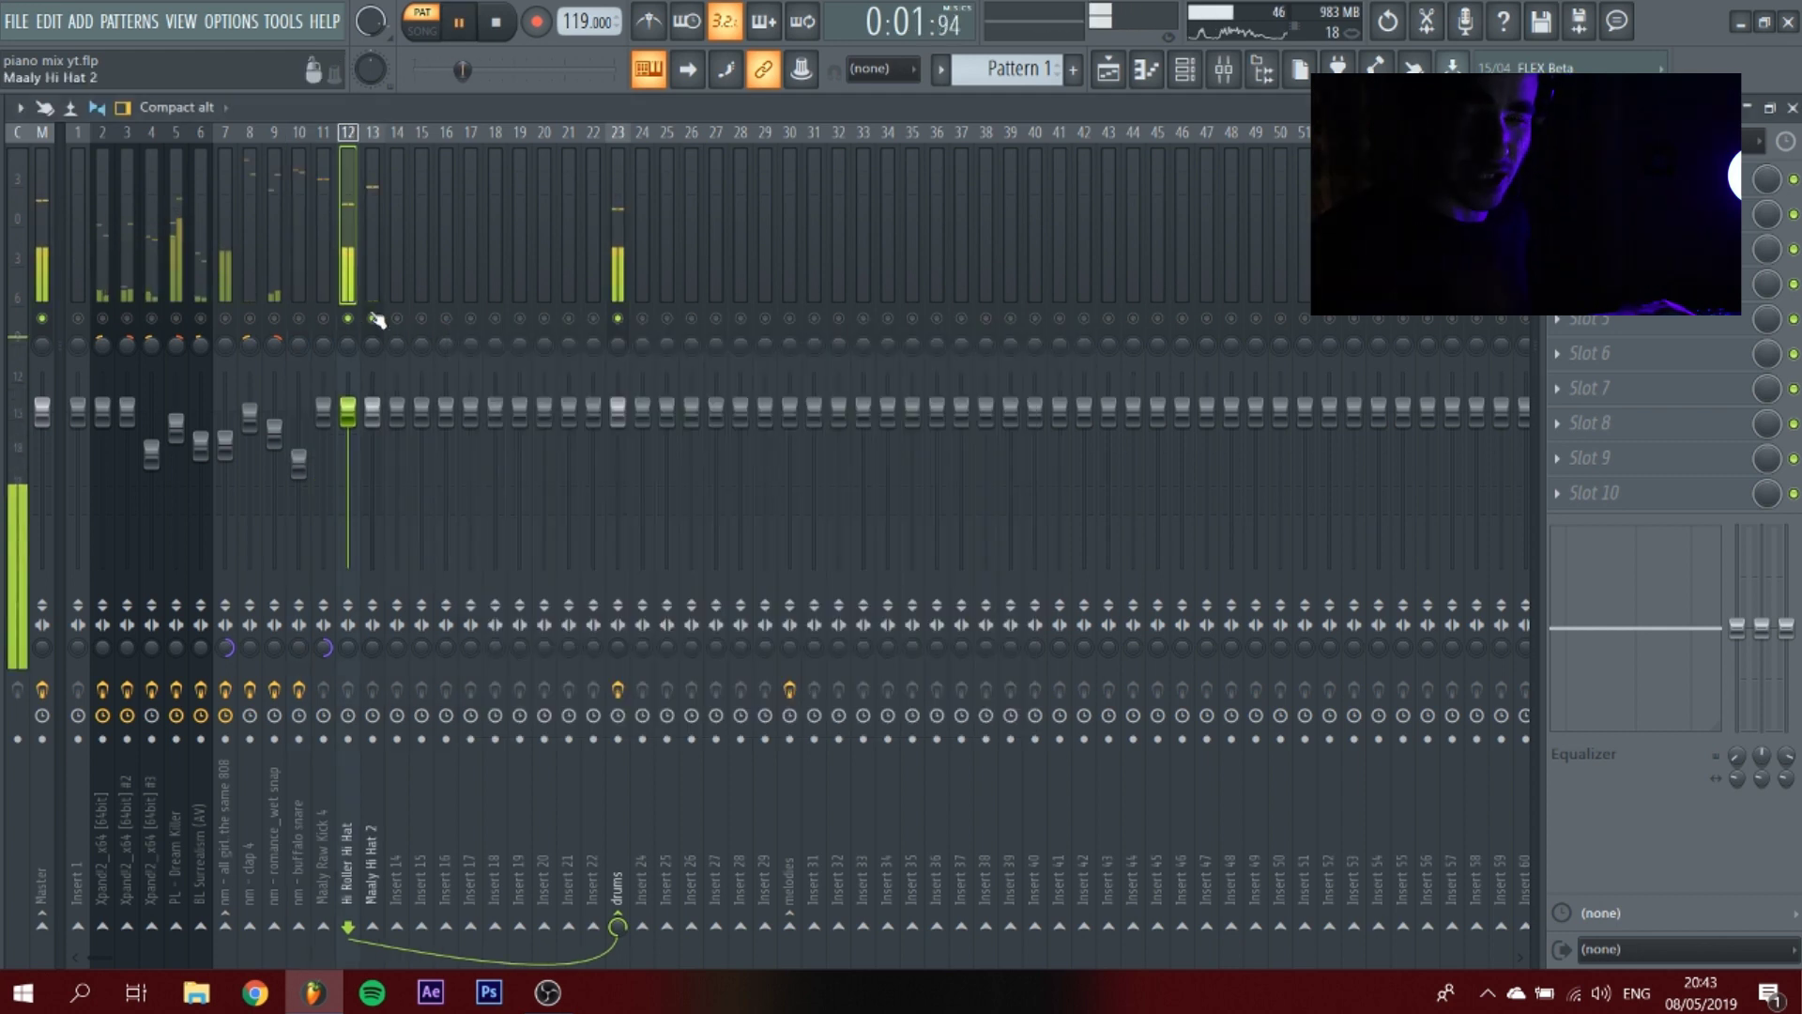
drag(344, 347, 371, 324)
click(357, 315)
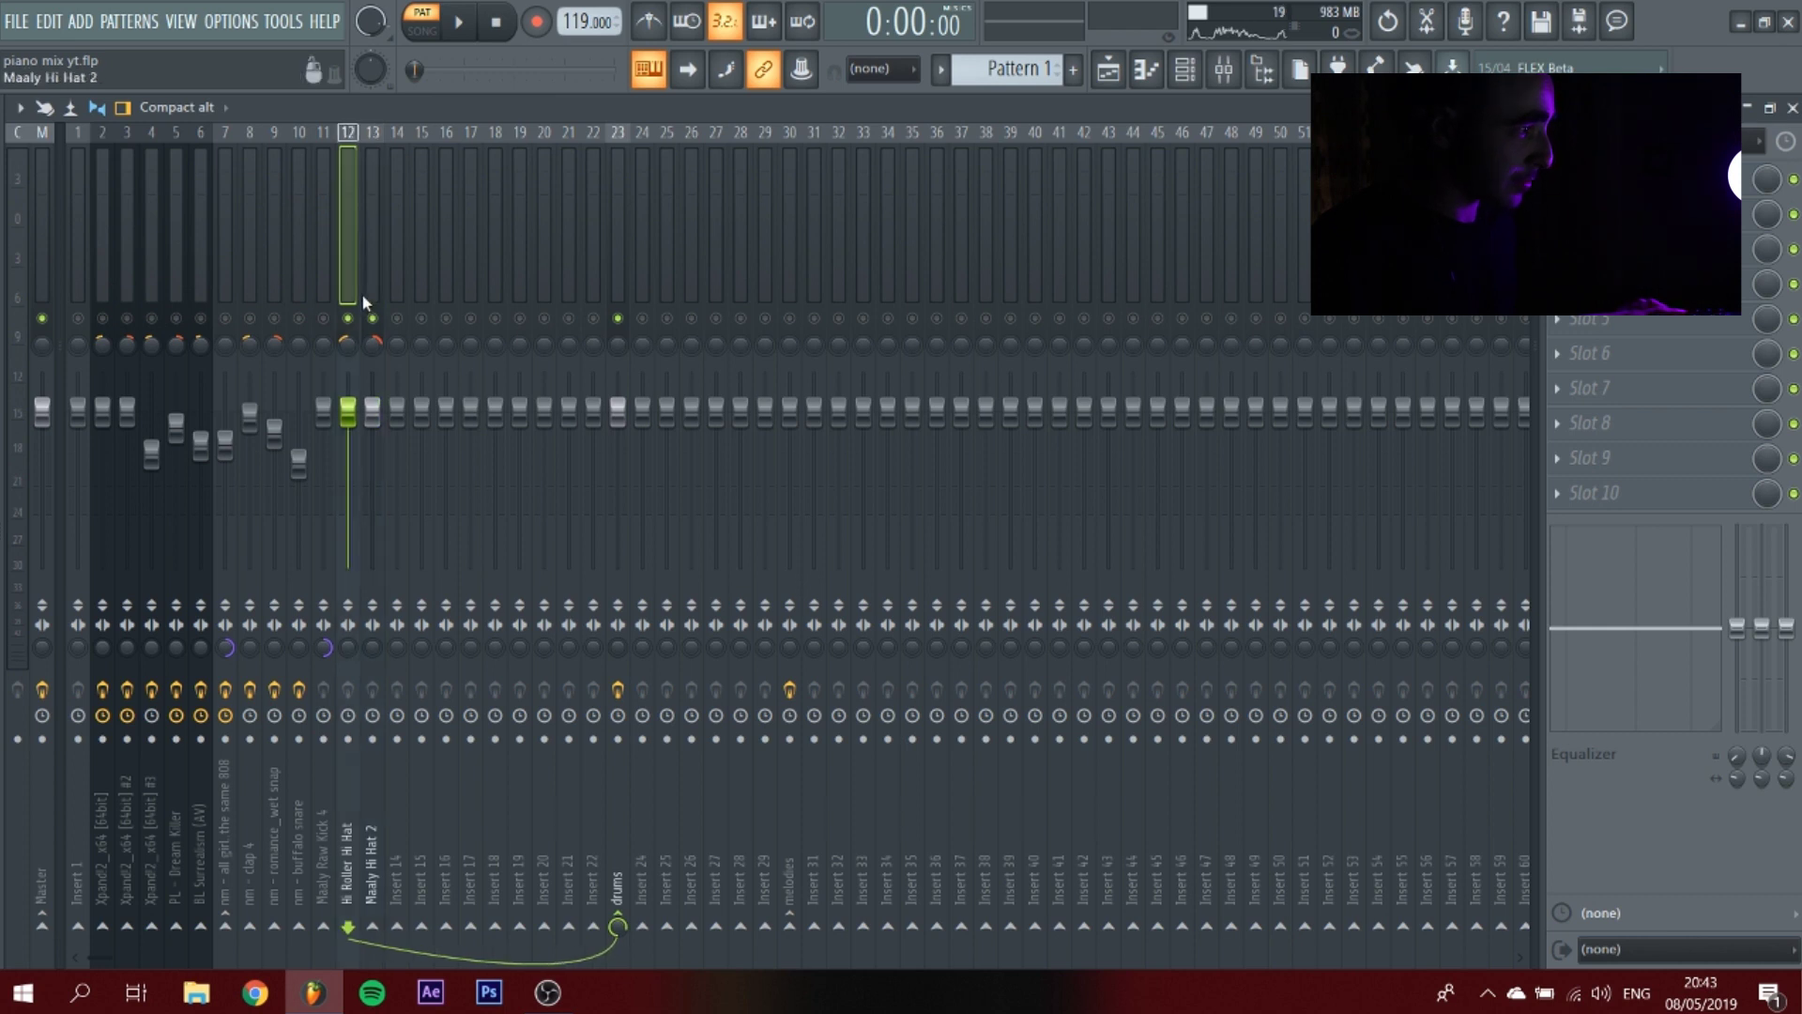
Route both hi-hat tracks only to insert 16 and rename that insert hihats.
right_click(447, 928)
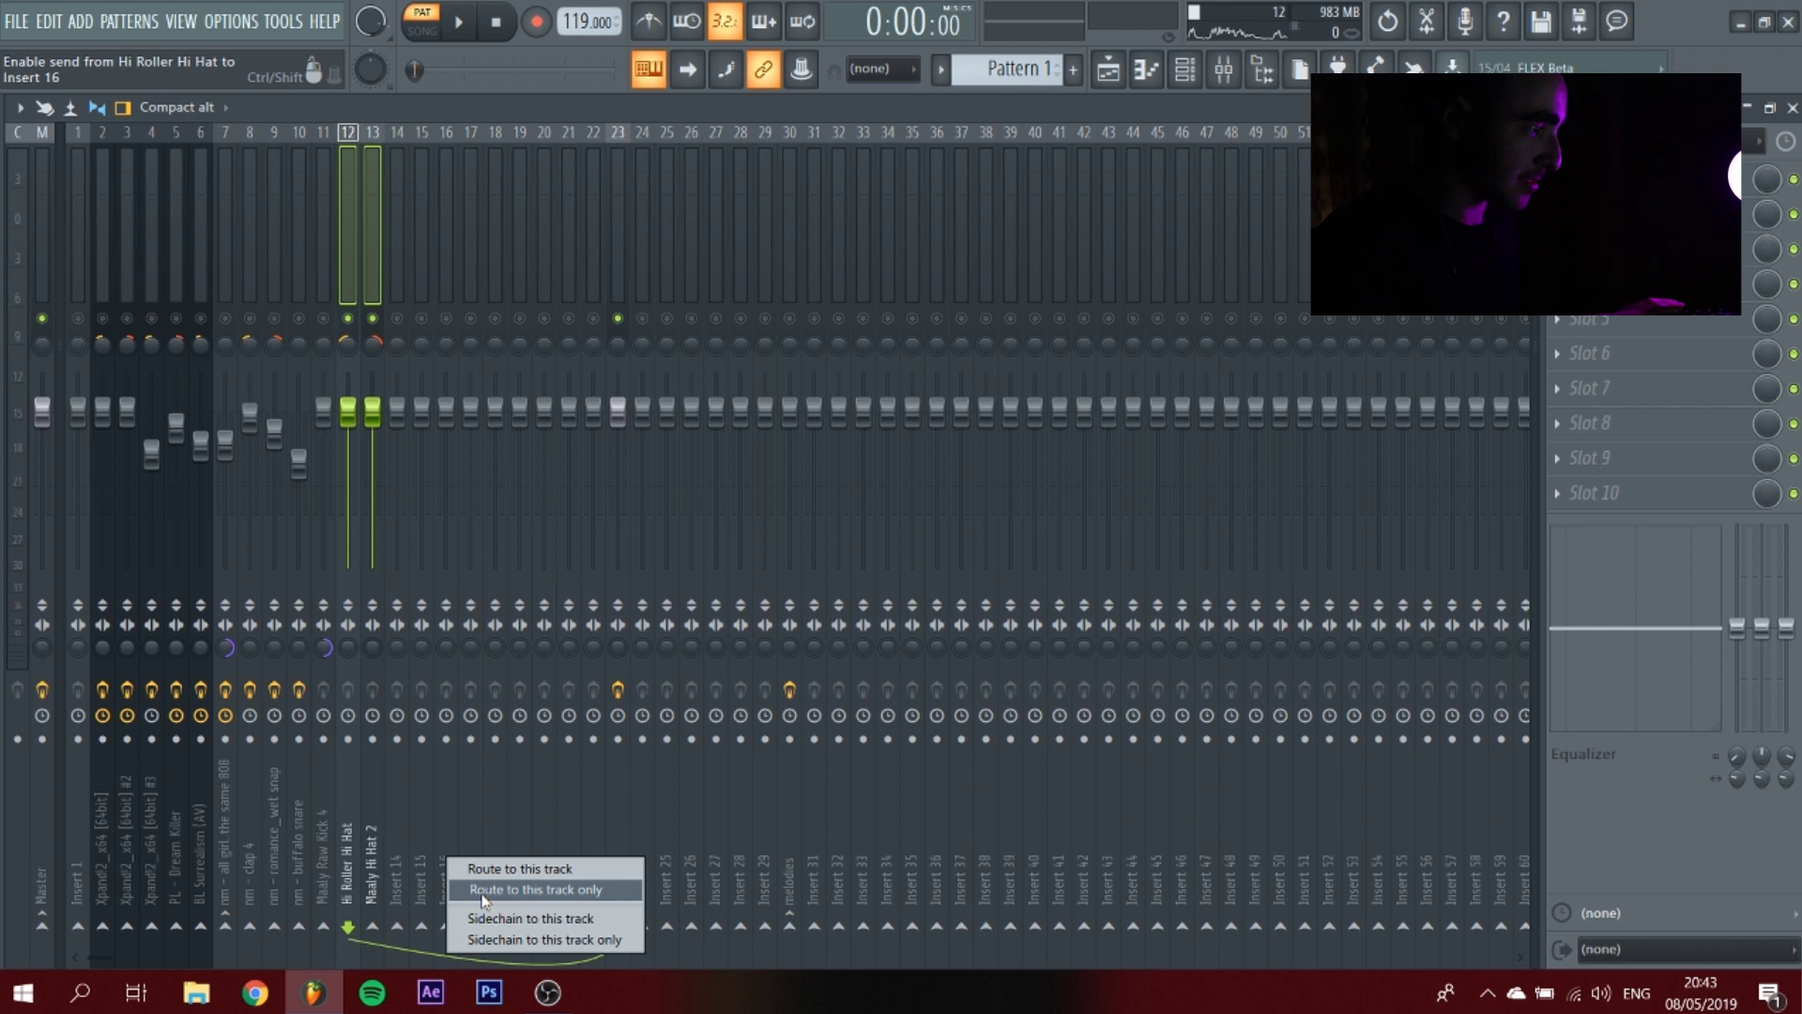
click(483, 892)
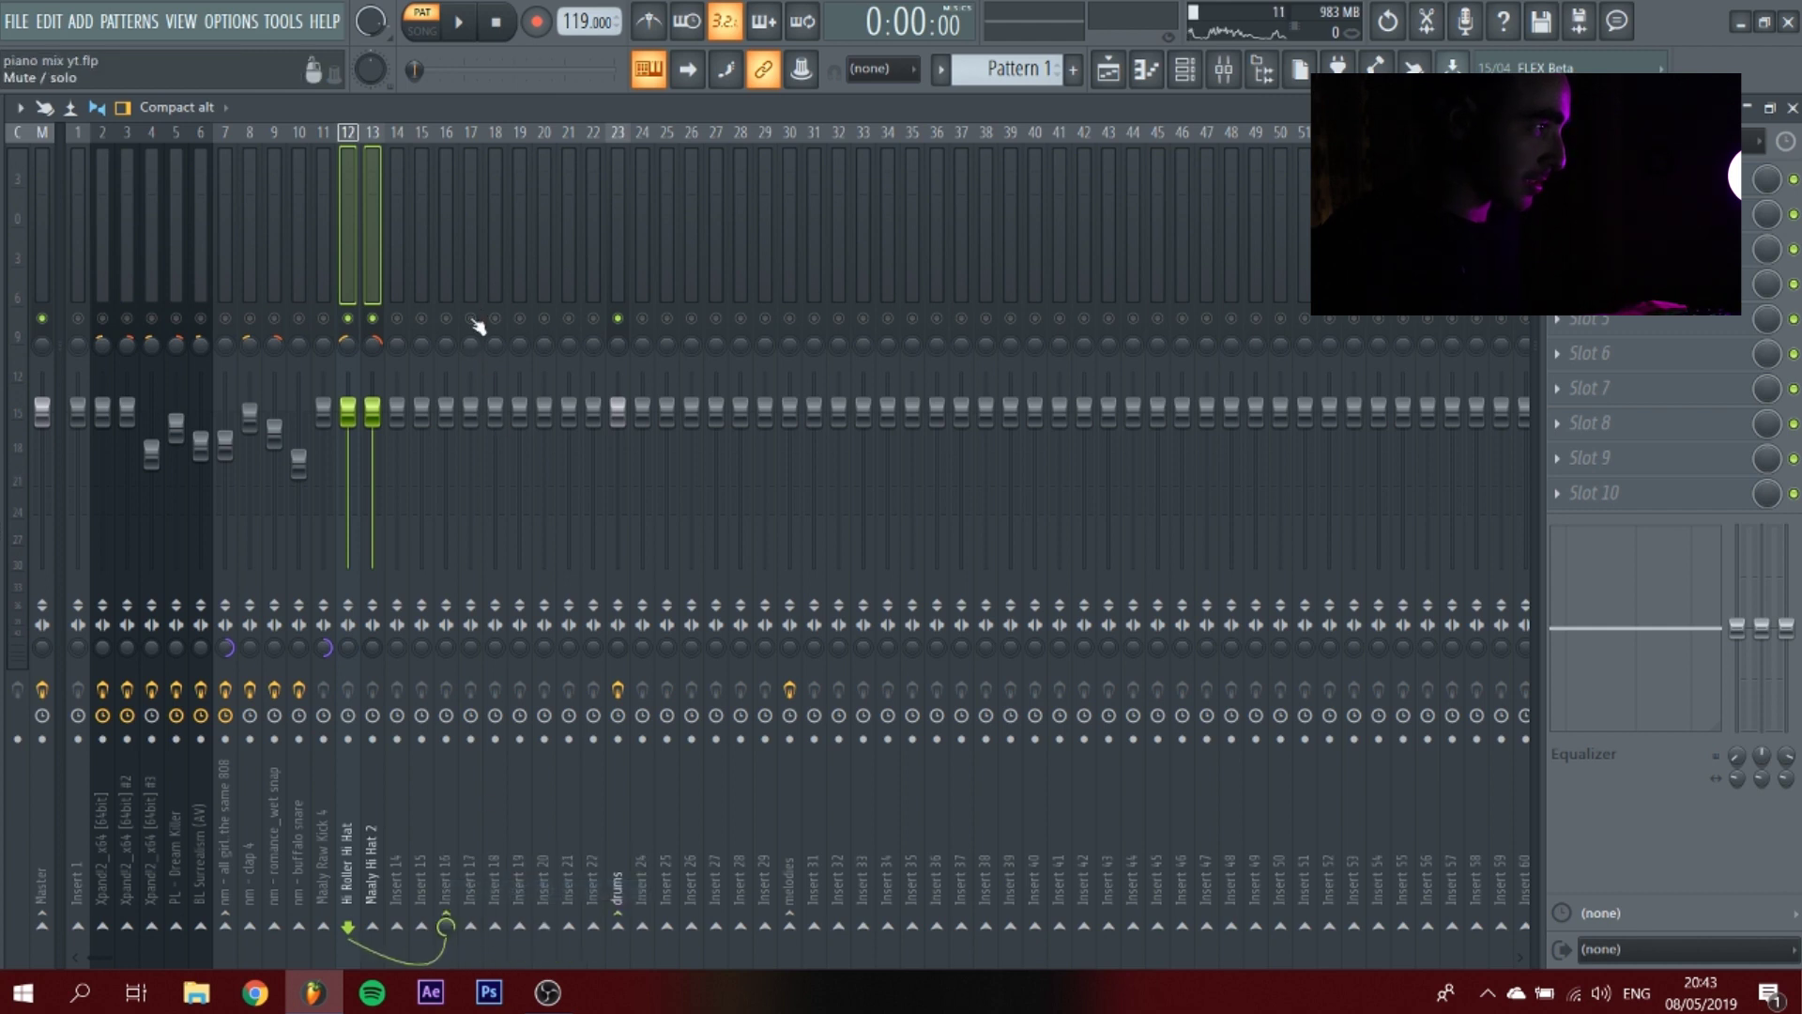
click(446, 281)
right_click(447, 131)
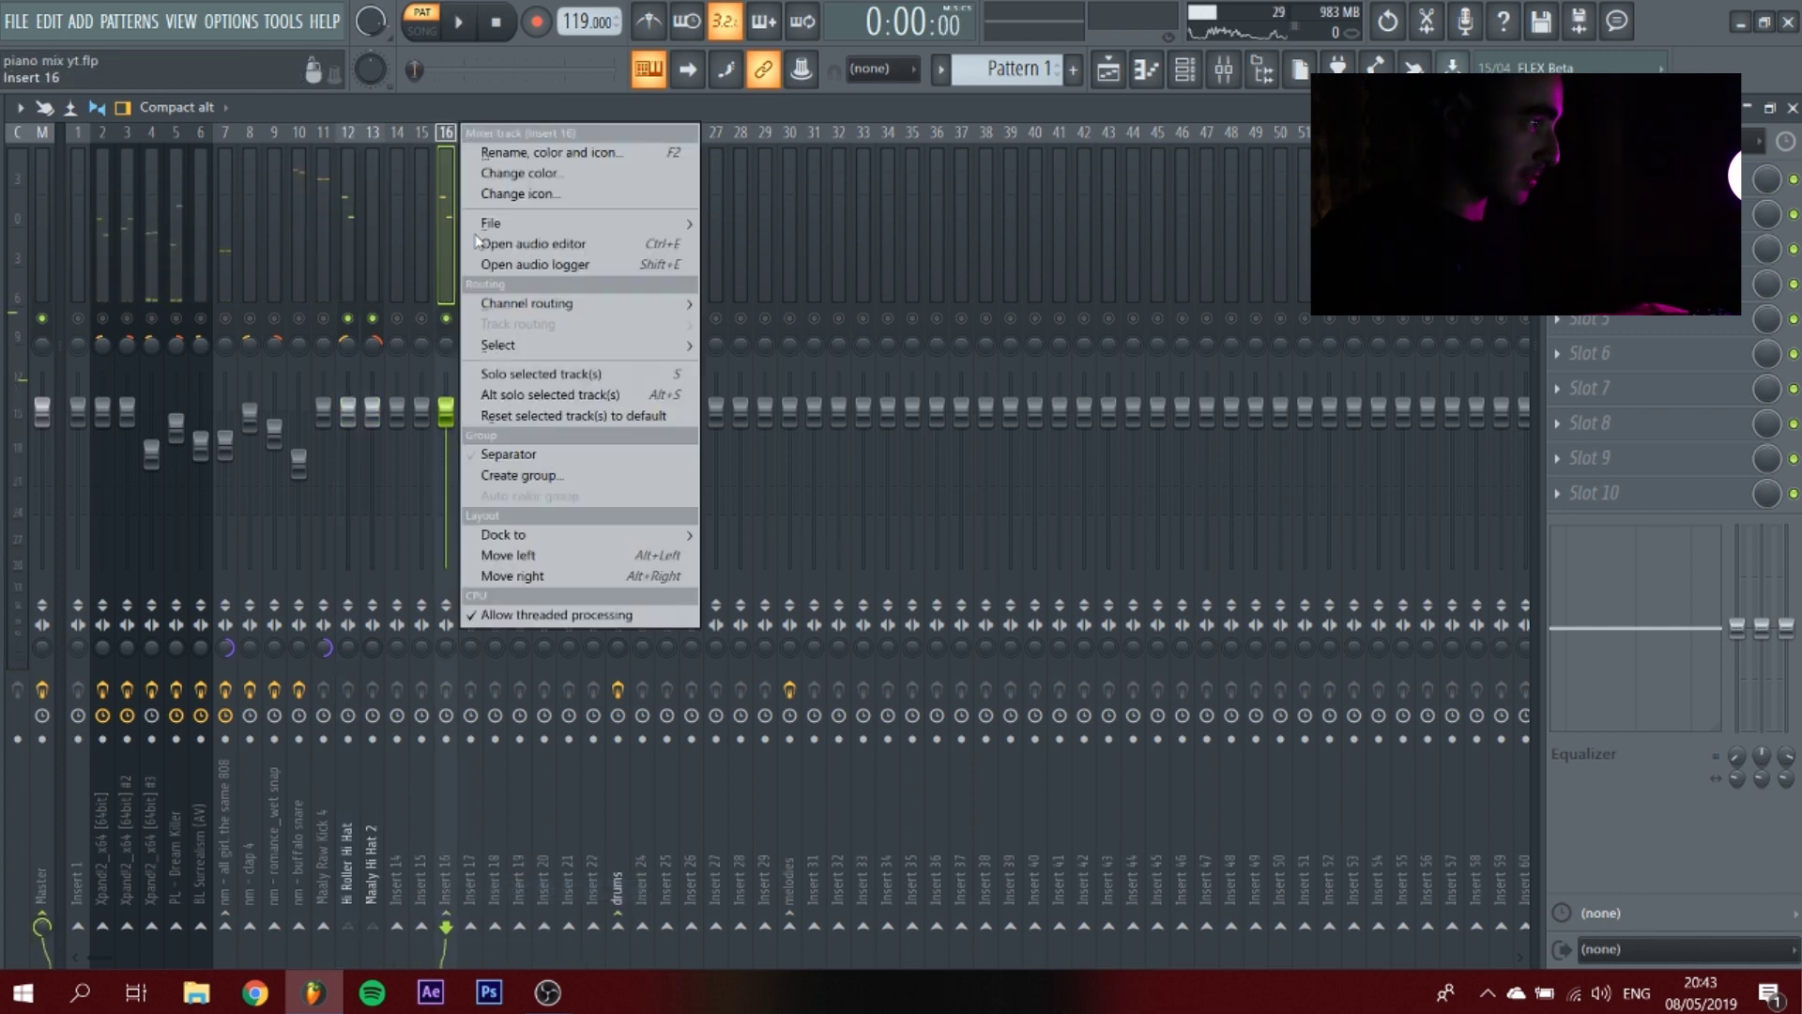
click(549, 153)
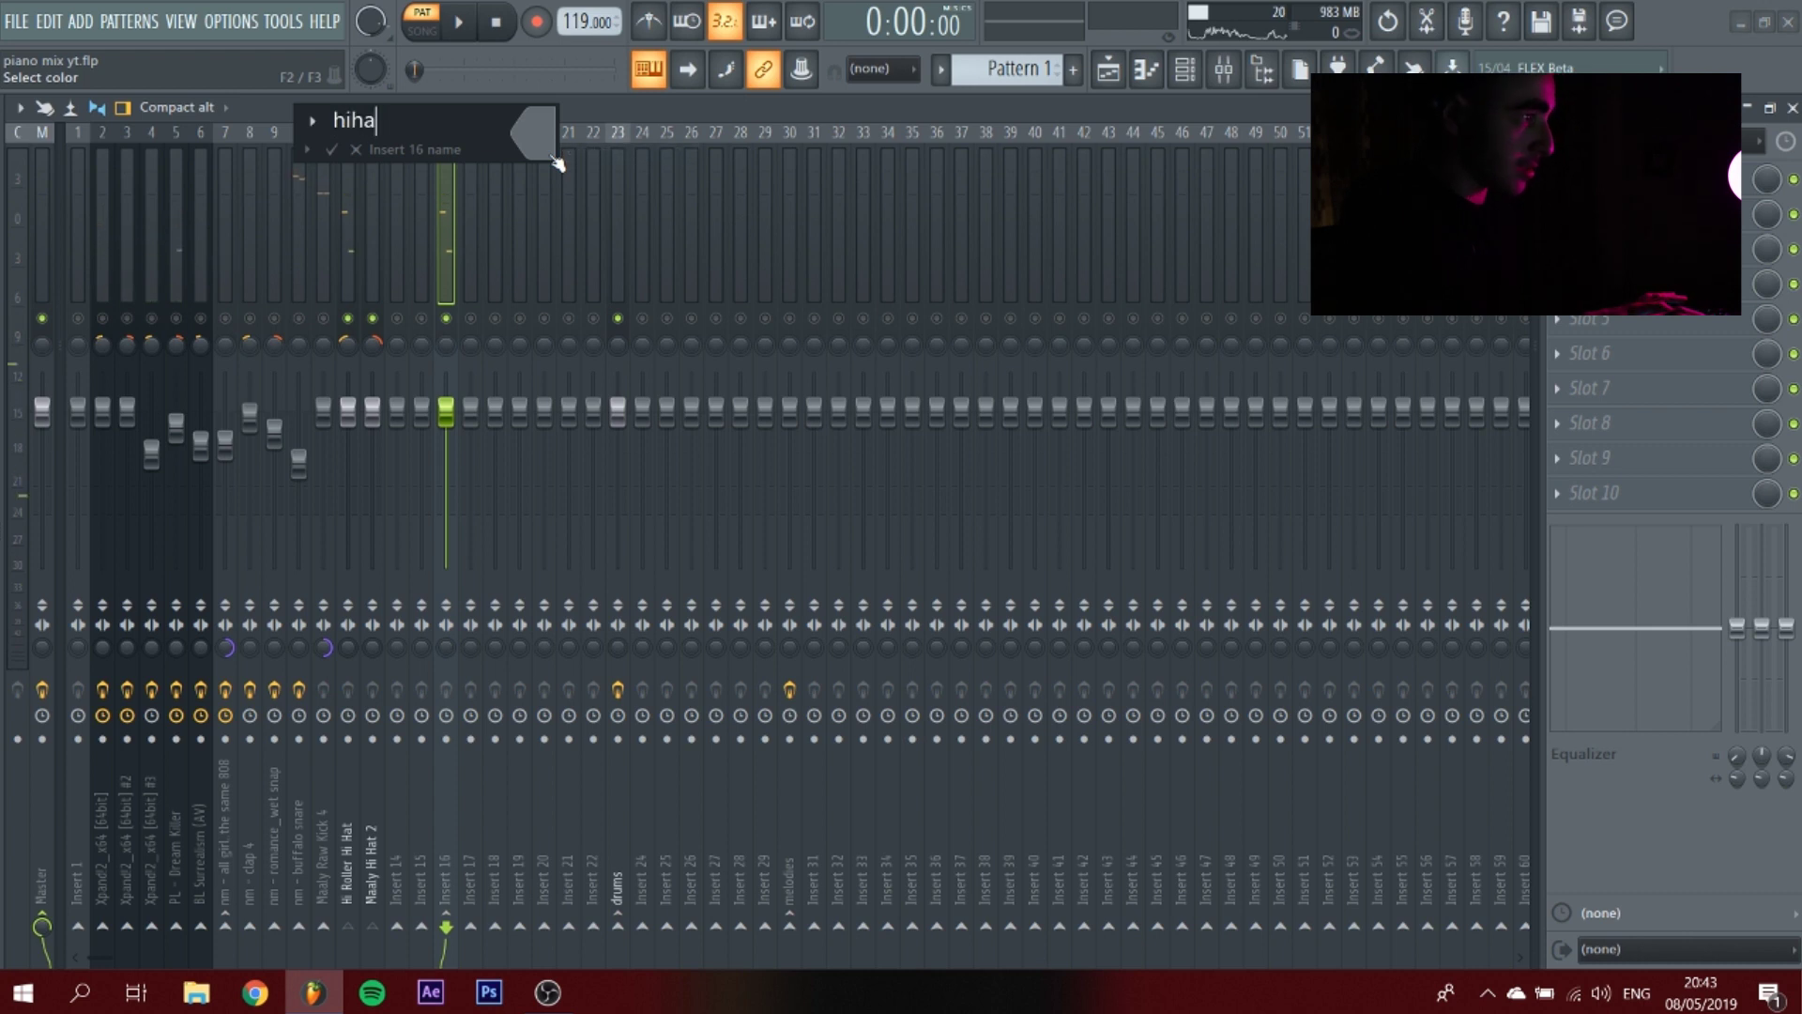
key(Return)
Add Fruity Reeverb 2 to the hihats bus, set its wet level to 9%, and audition the result.
click(1595, 179)
click(1023, 306)
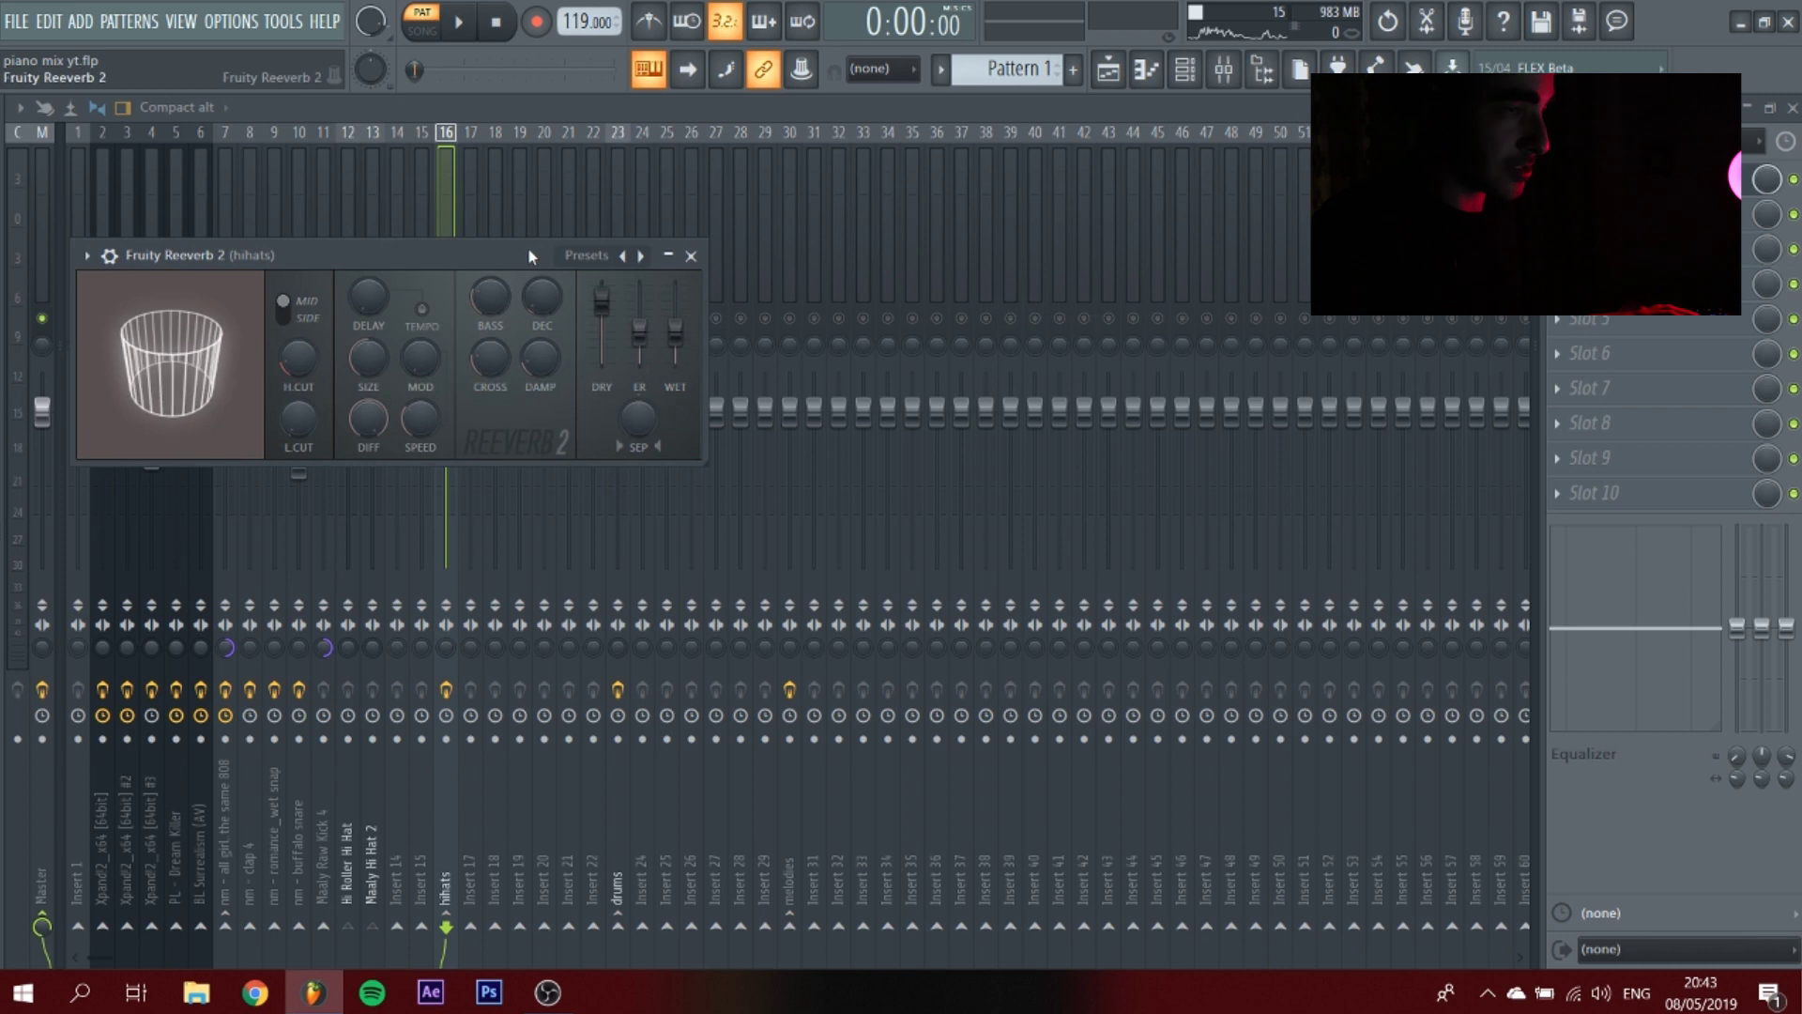
drag(528, 246, 608, 208)
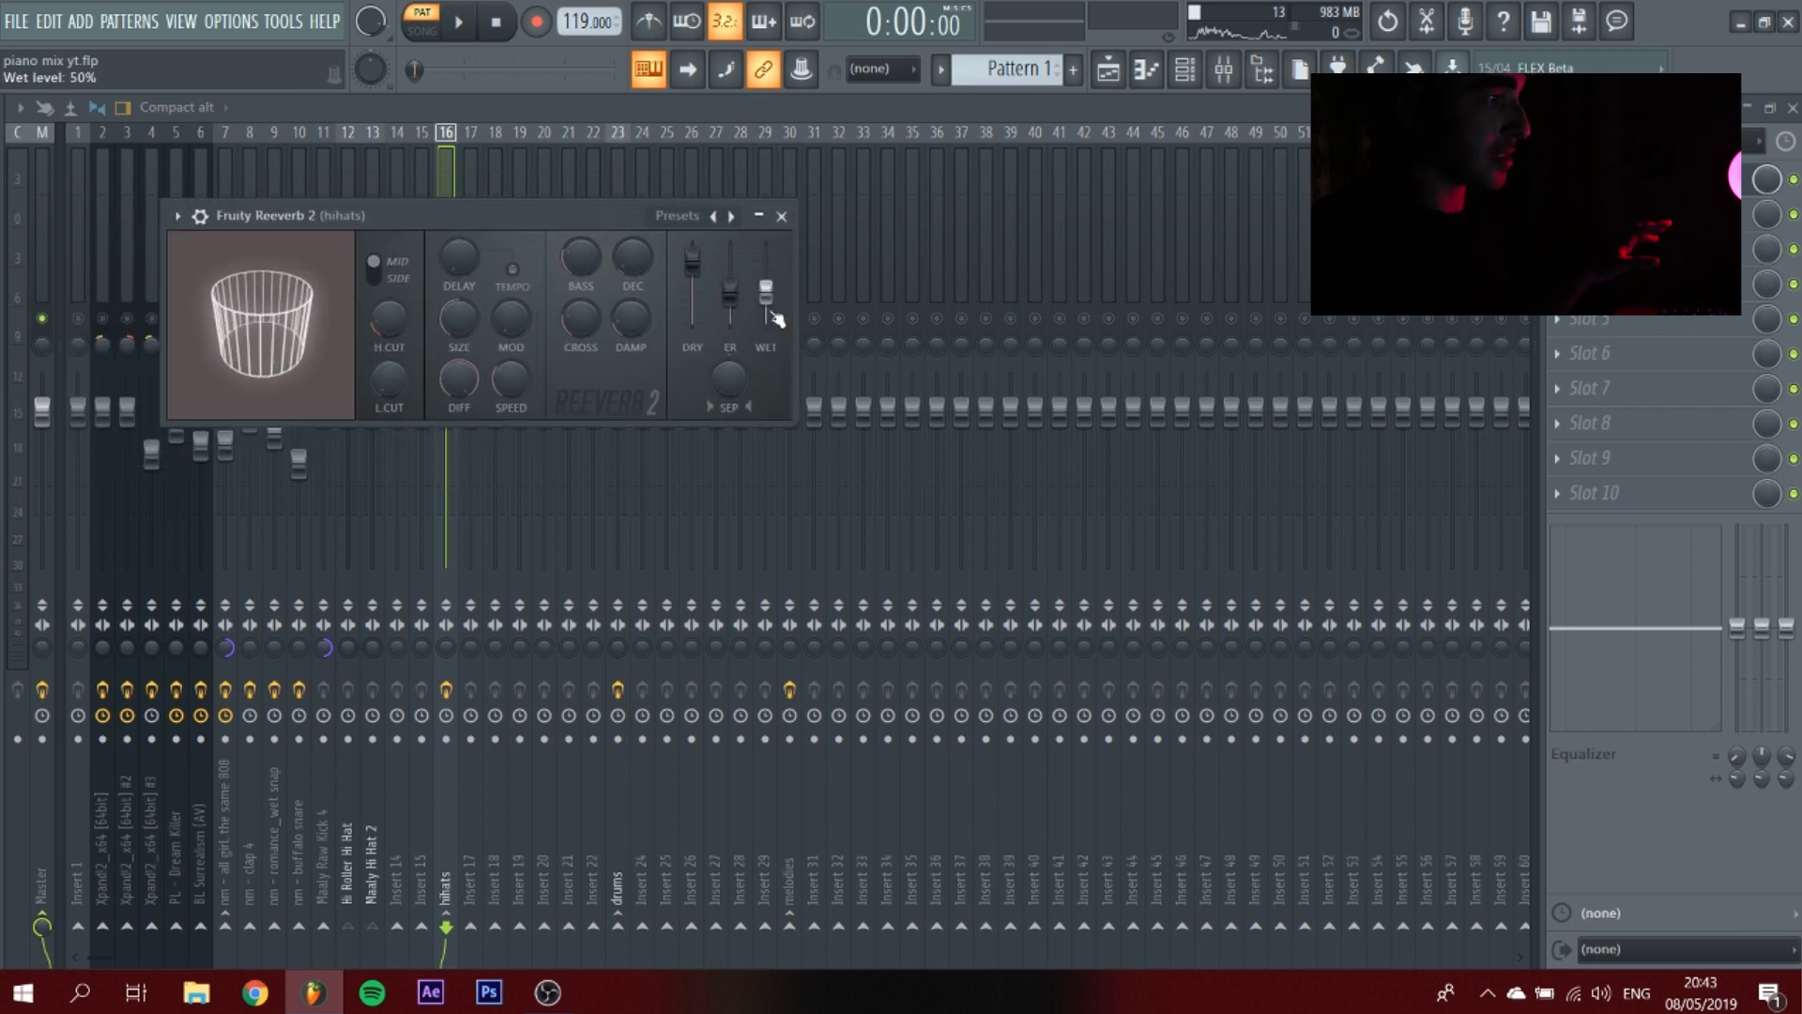
drag(774, 294, 766, 312)
drag(766, 311, 766, 318)
key(space)
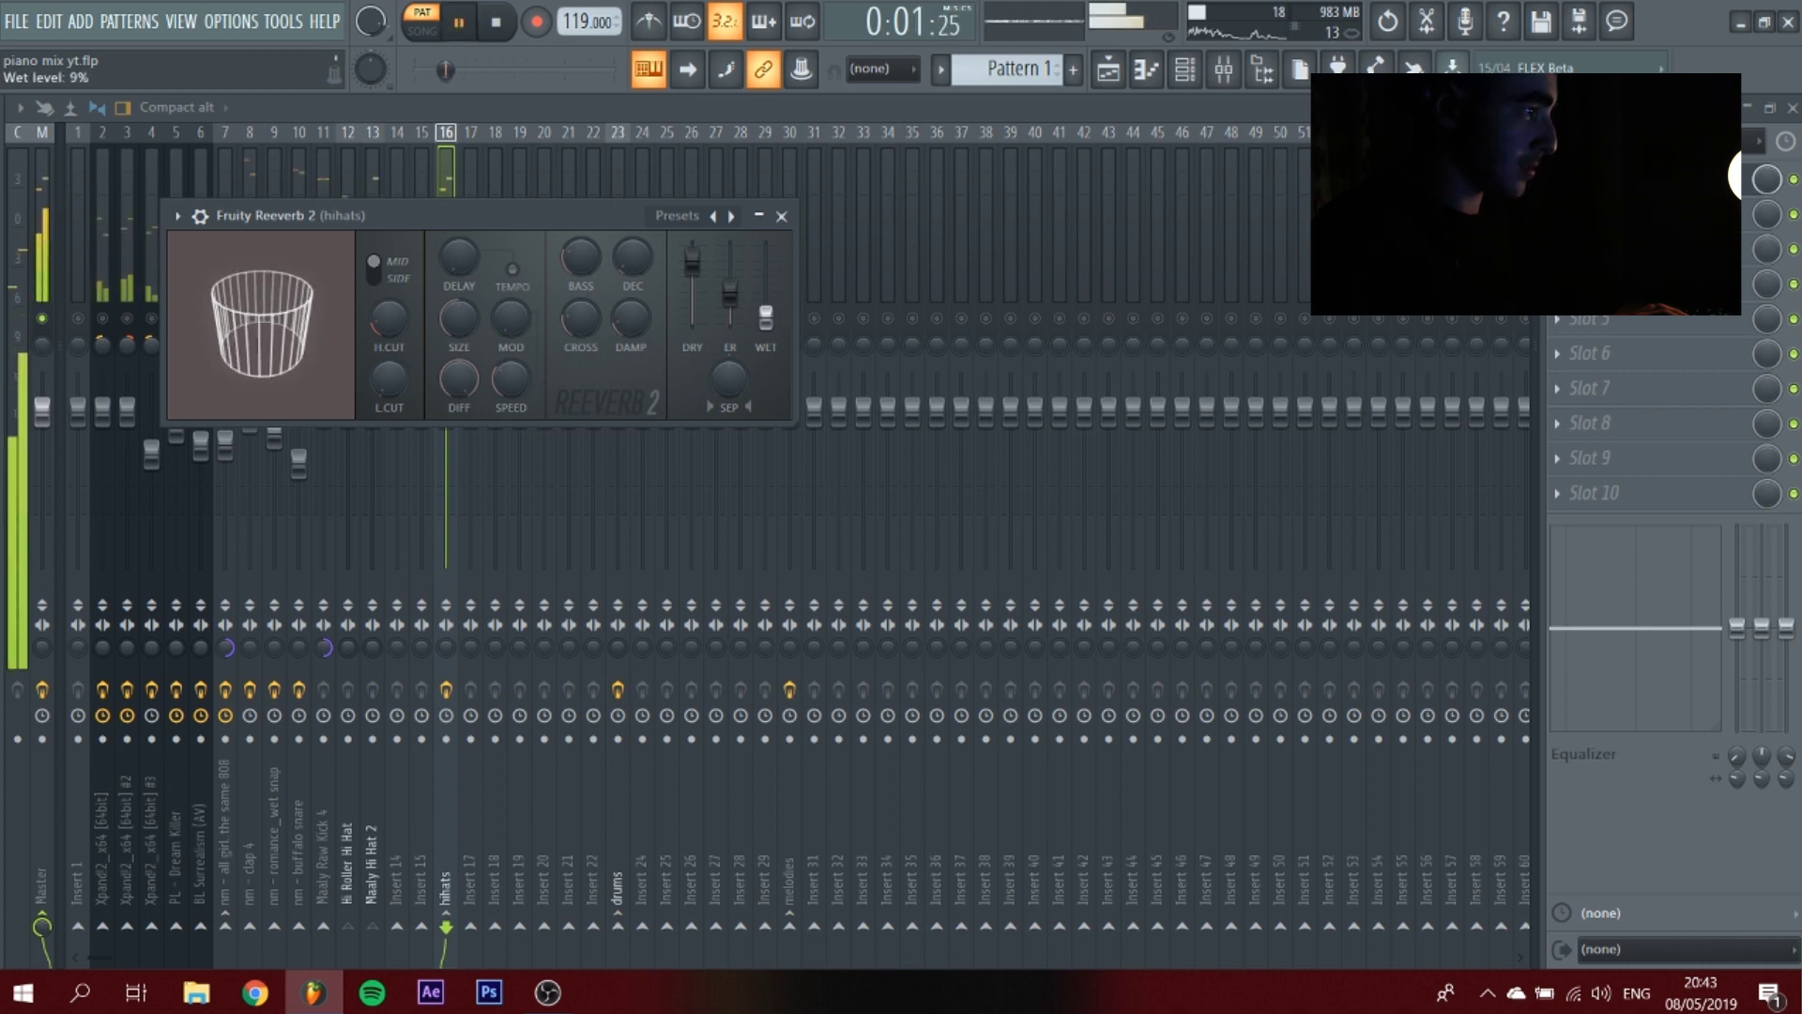
click(782, 216)
key(space)
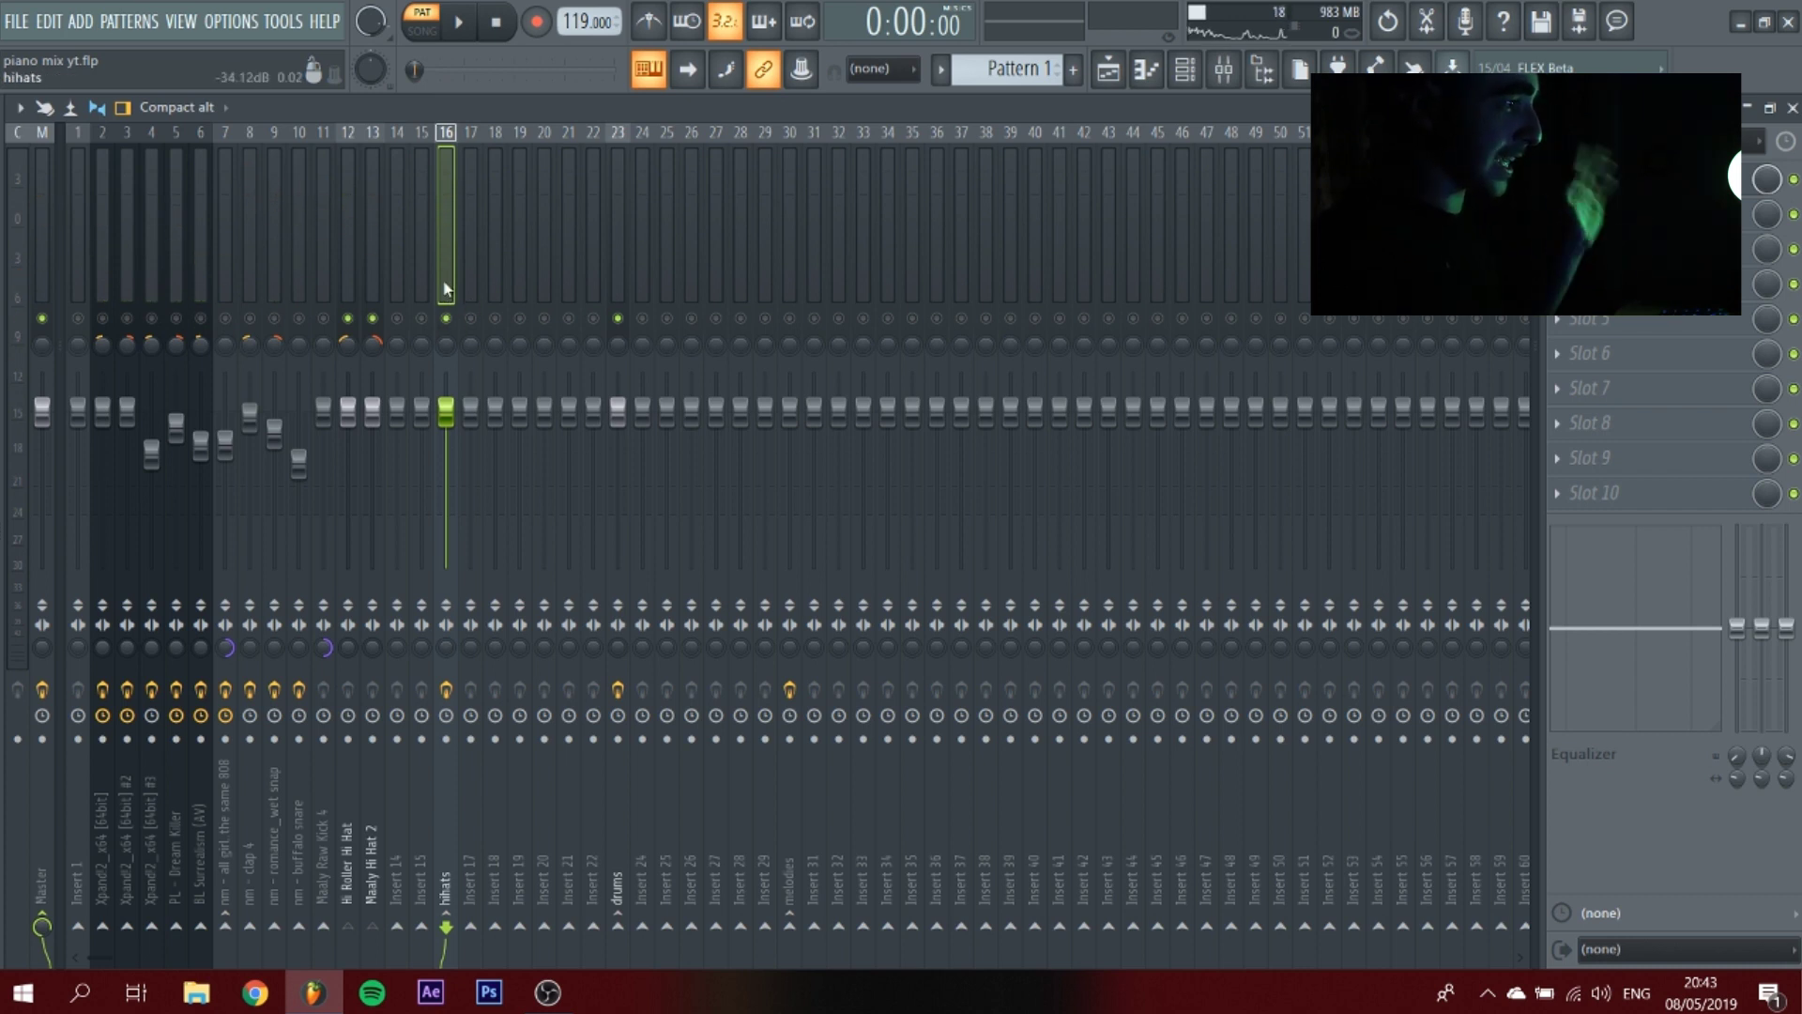
Route the hihats bus only to the drums bus and unsolo it so all mixer tracks are active.
right_click(628, 946)
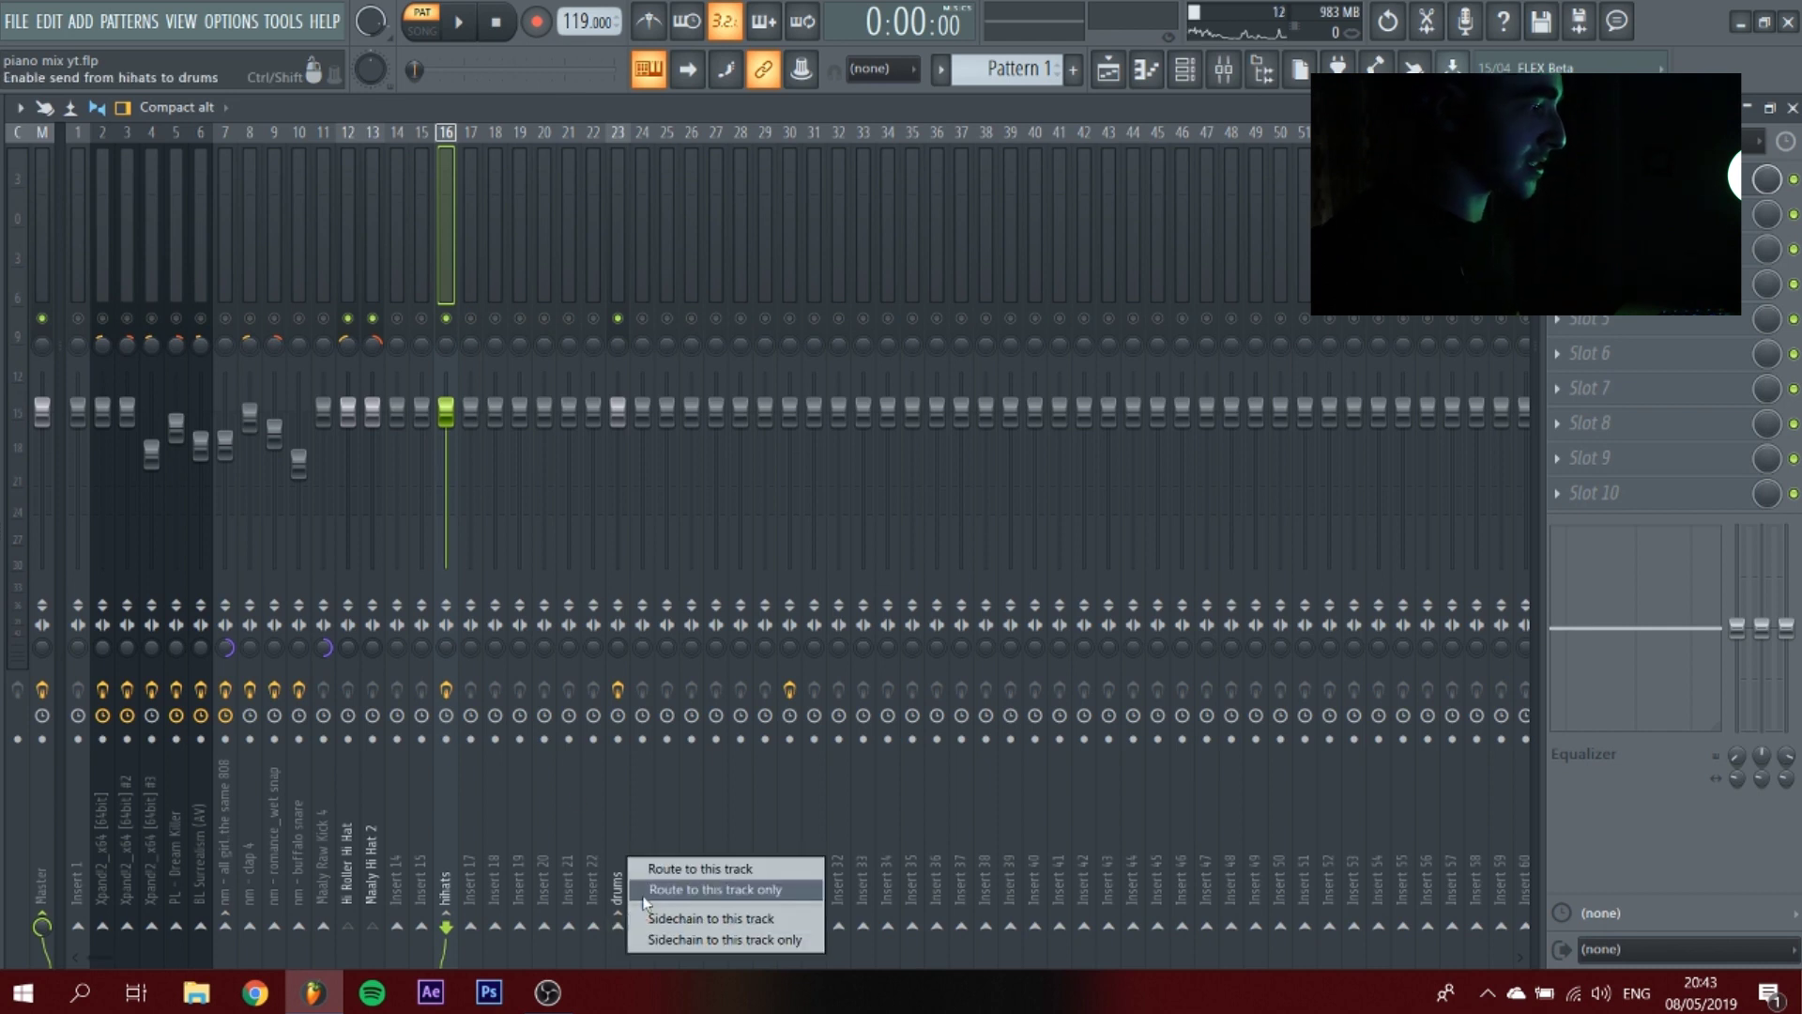
click(642, 885)
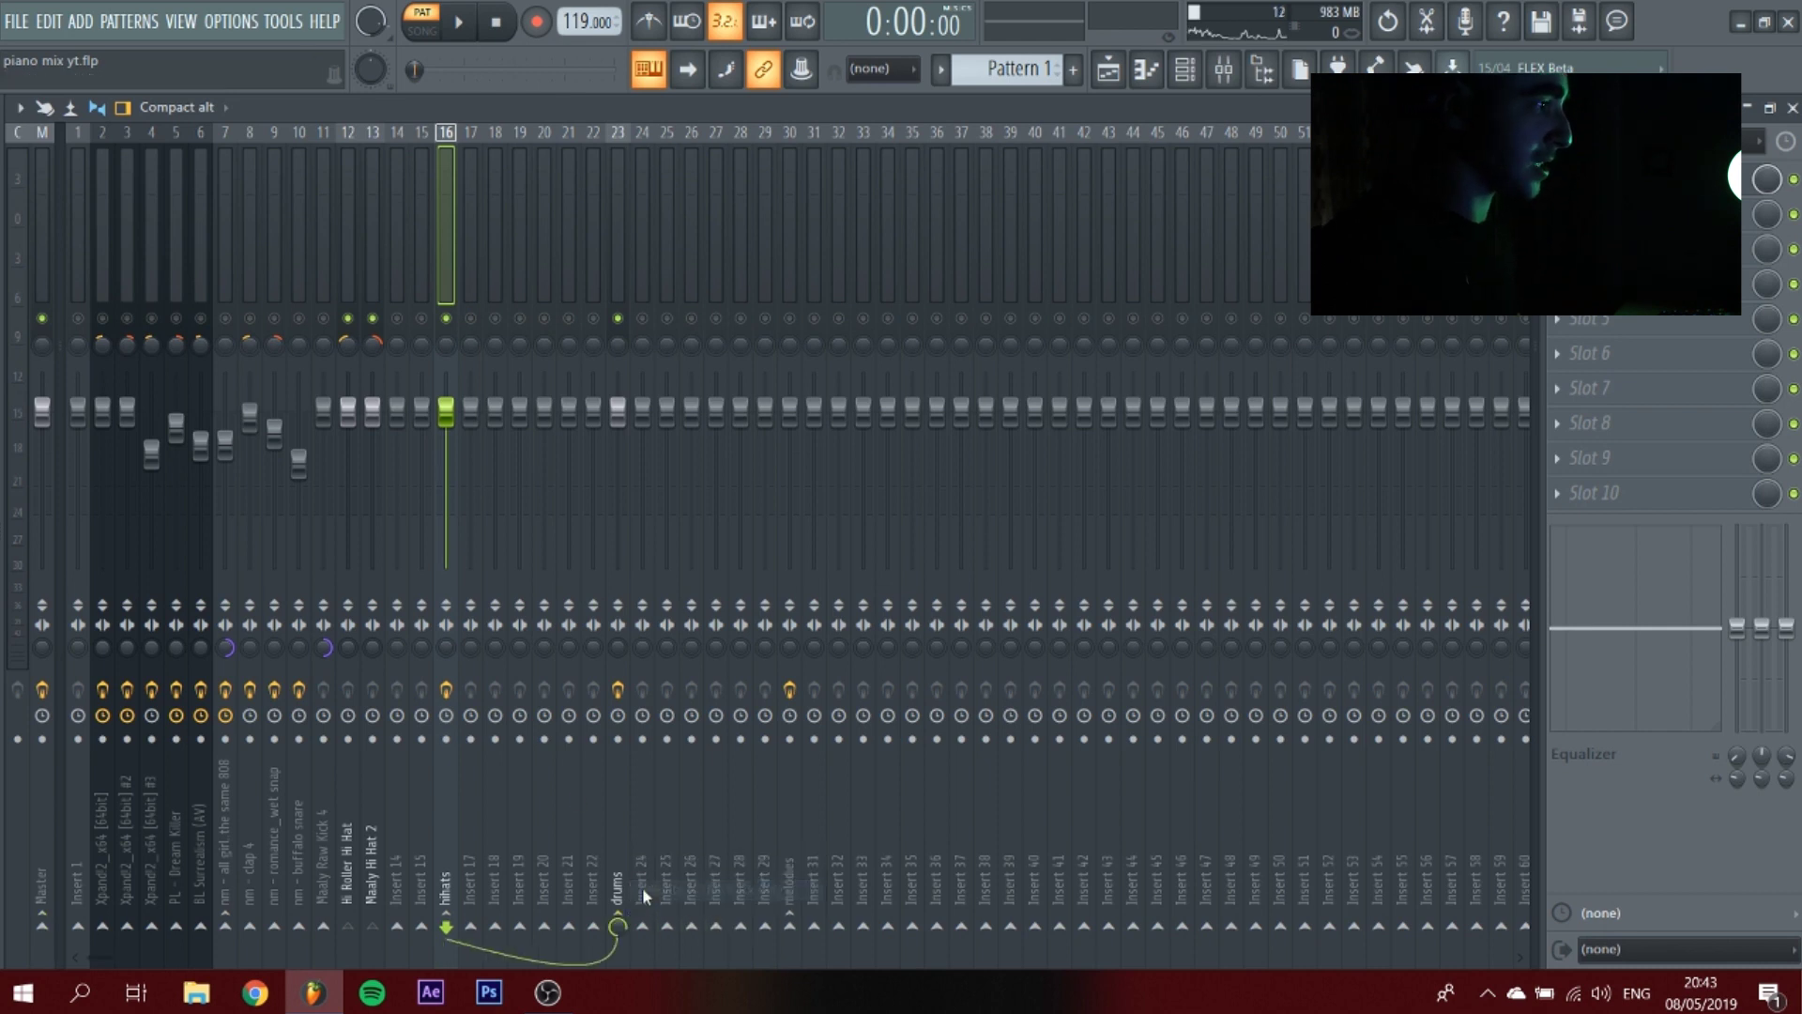
right_click(447, 318)
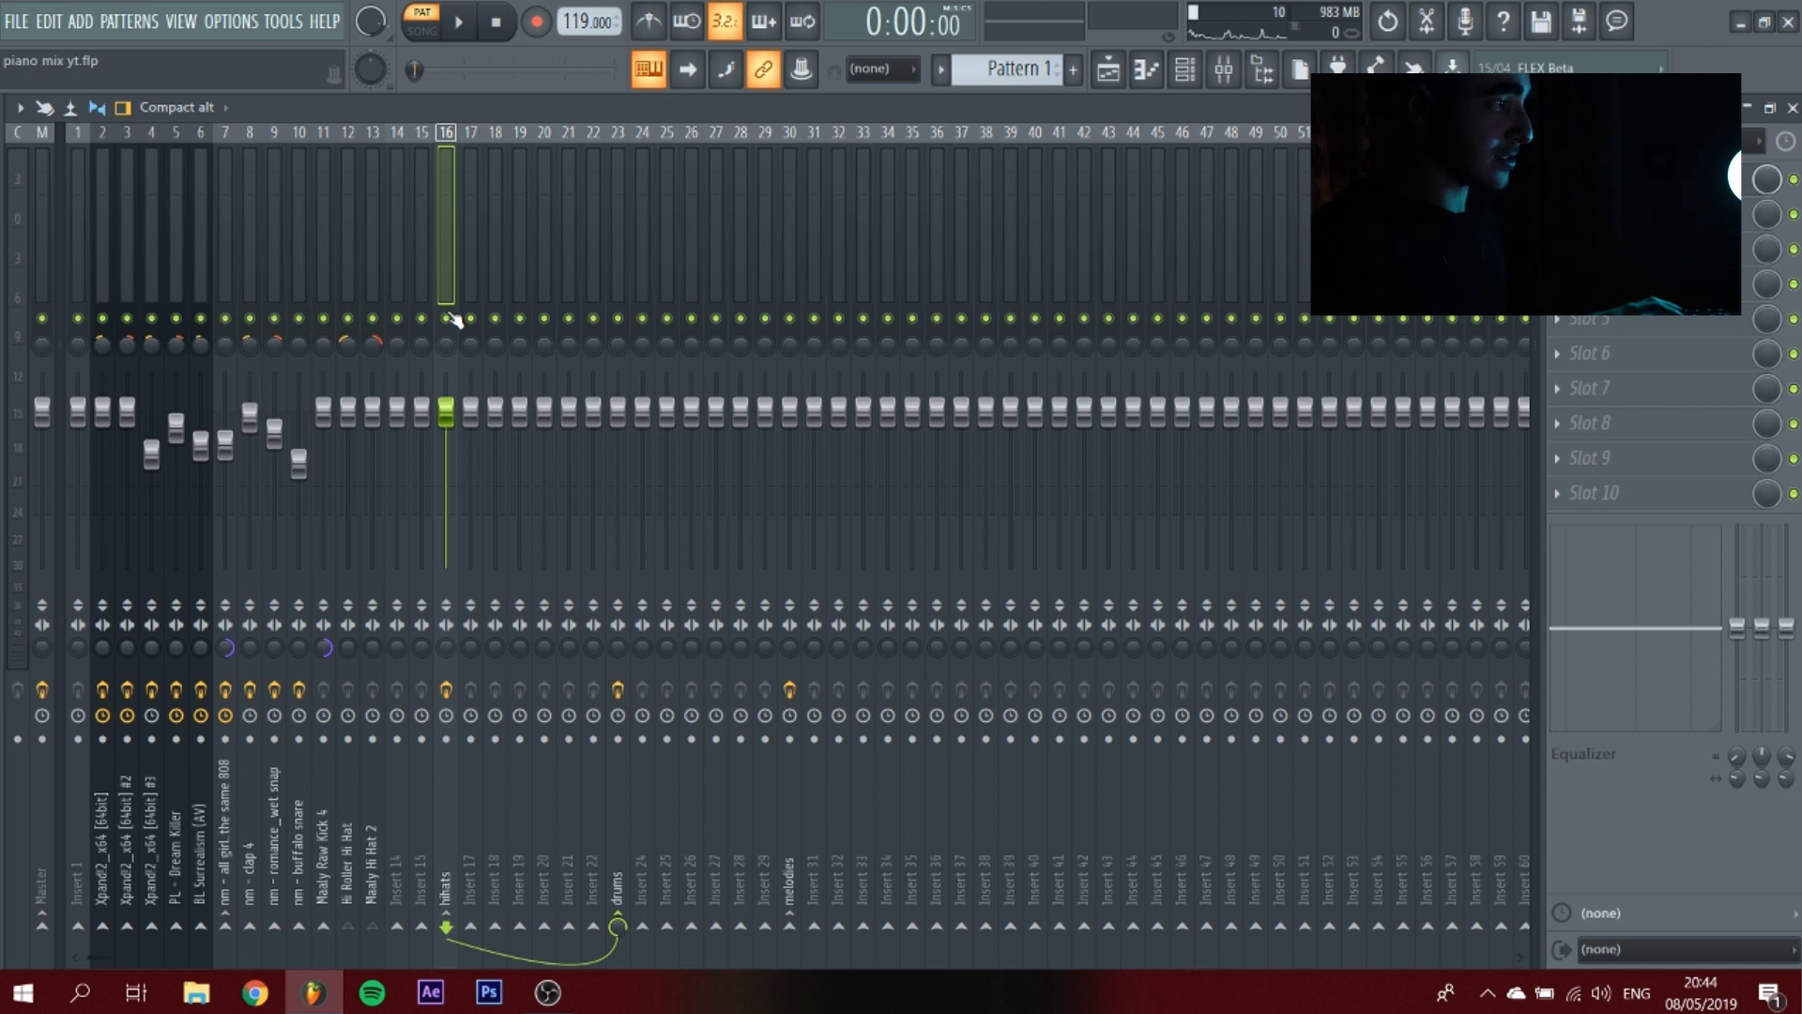
Select the melodic and drum tracks from track 2 onward, including the hihats bus, and lower their volume faders to zero.
click(328, 261)
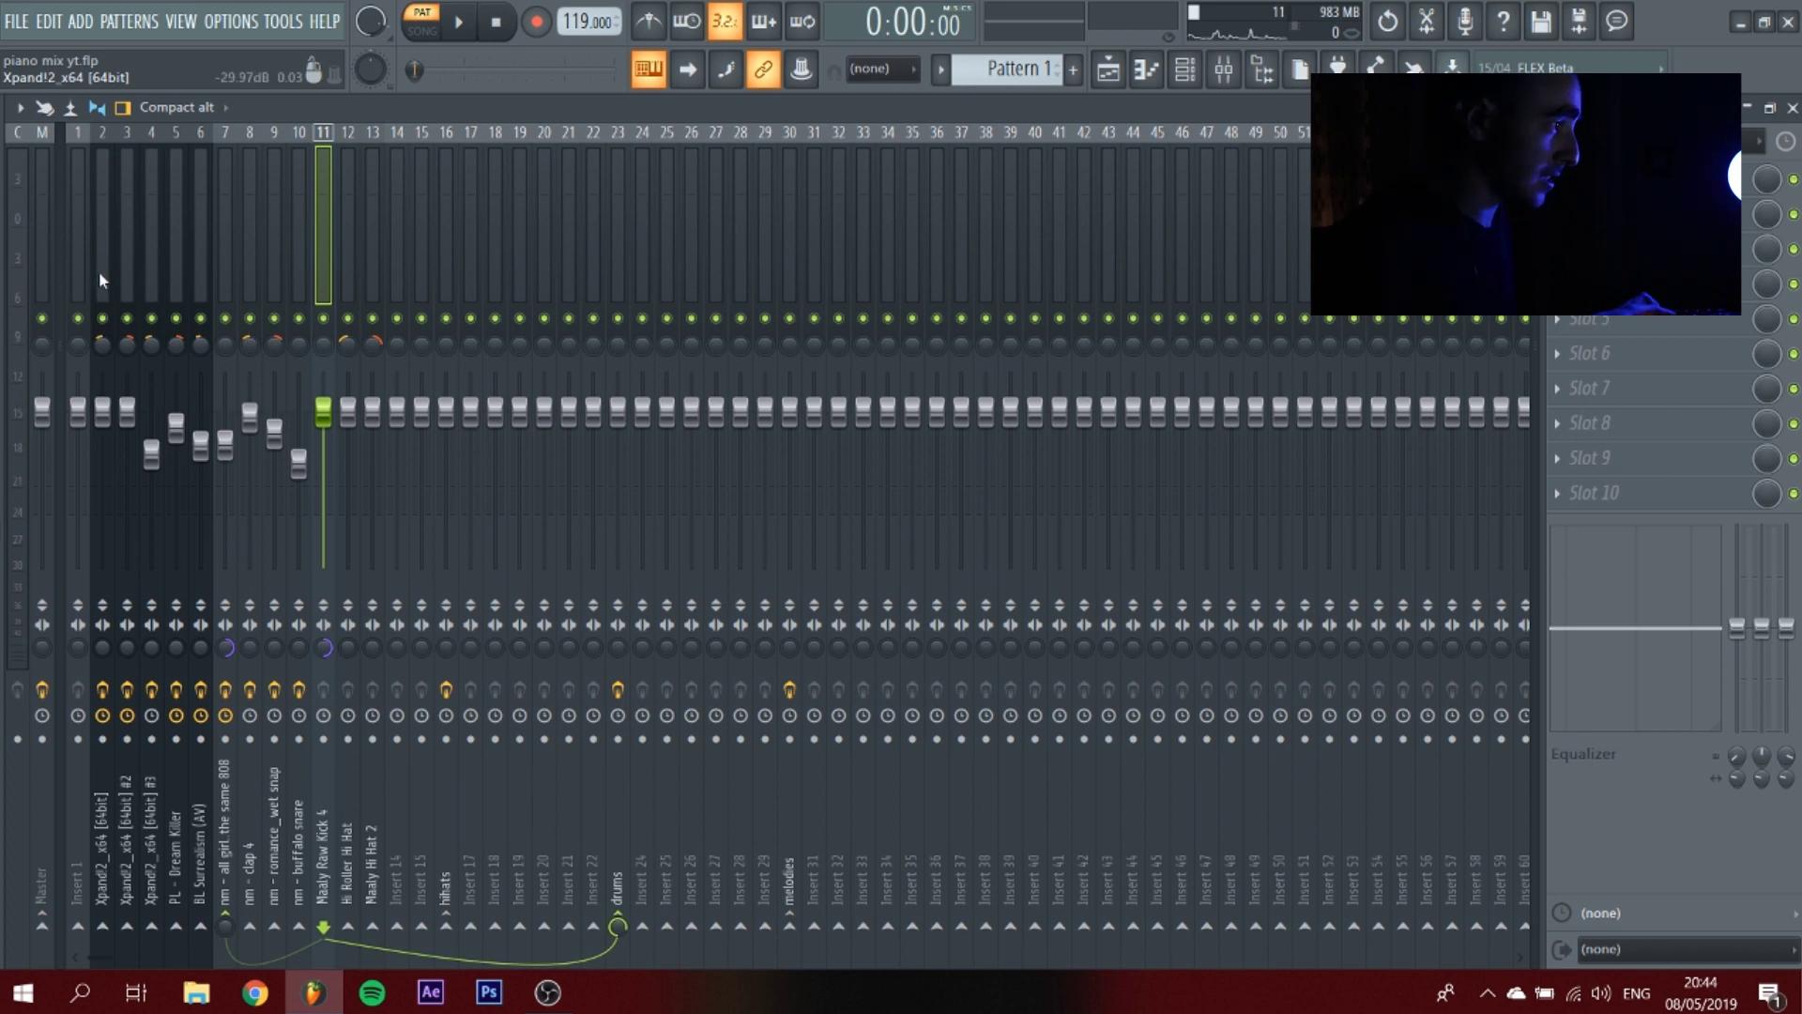
drag(99, 270, 199, 289)
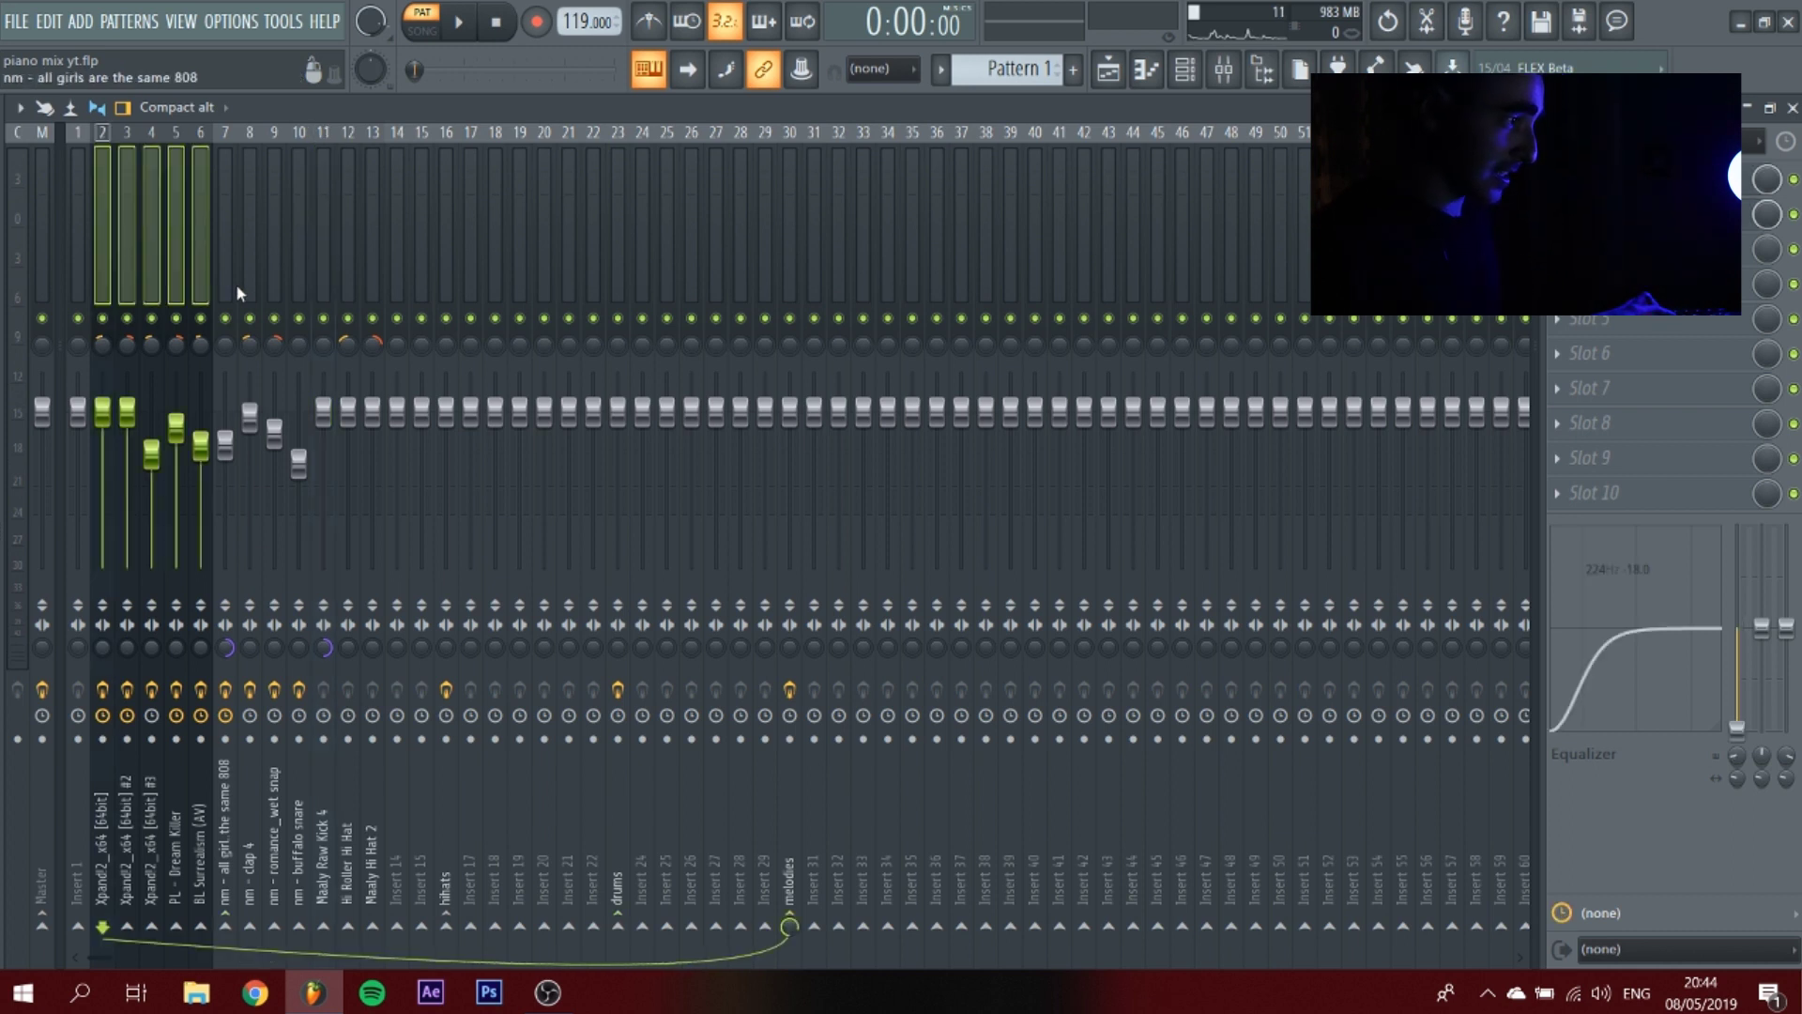
ctrl+shift+click(233, 280)
ctrl+shift+click(256, 283)
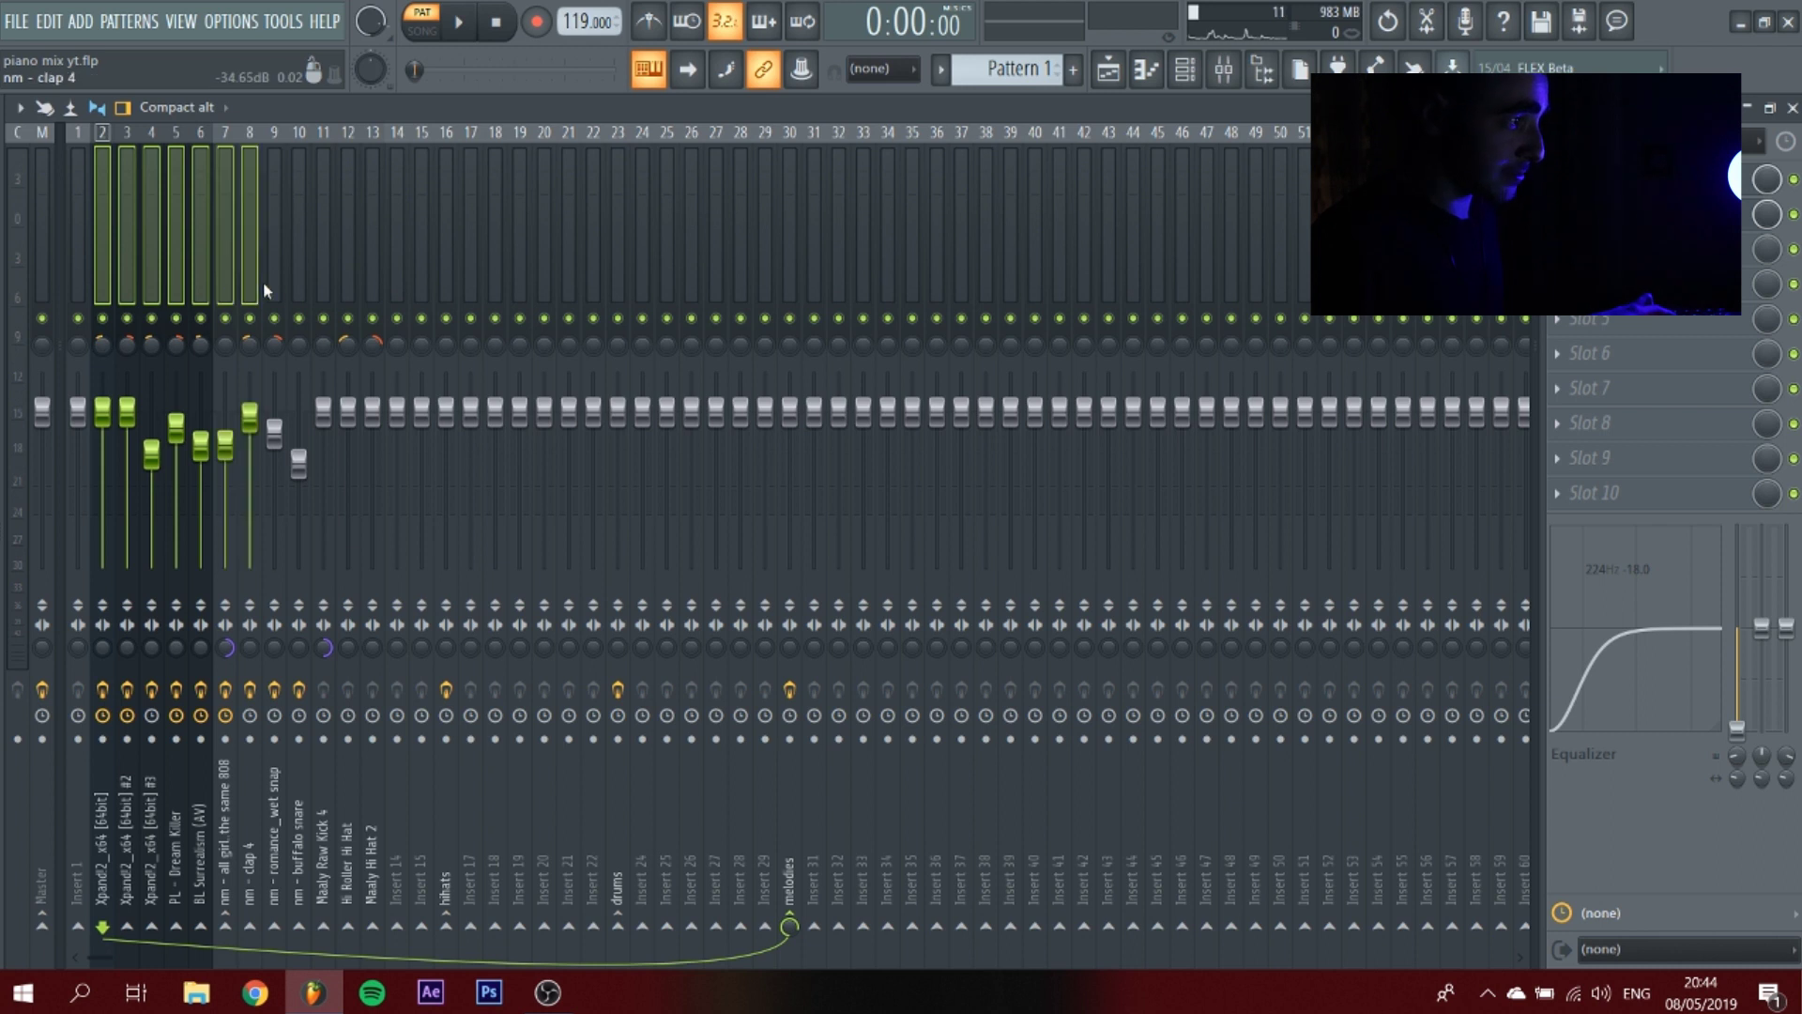
ctrl+shift+click(267, 285)
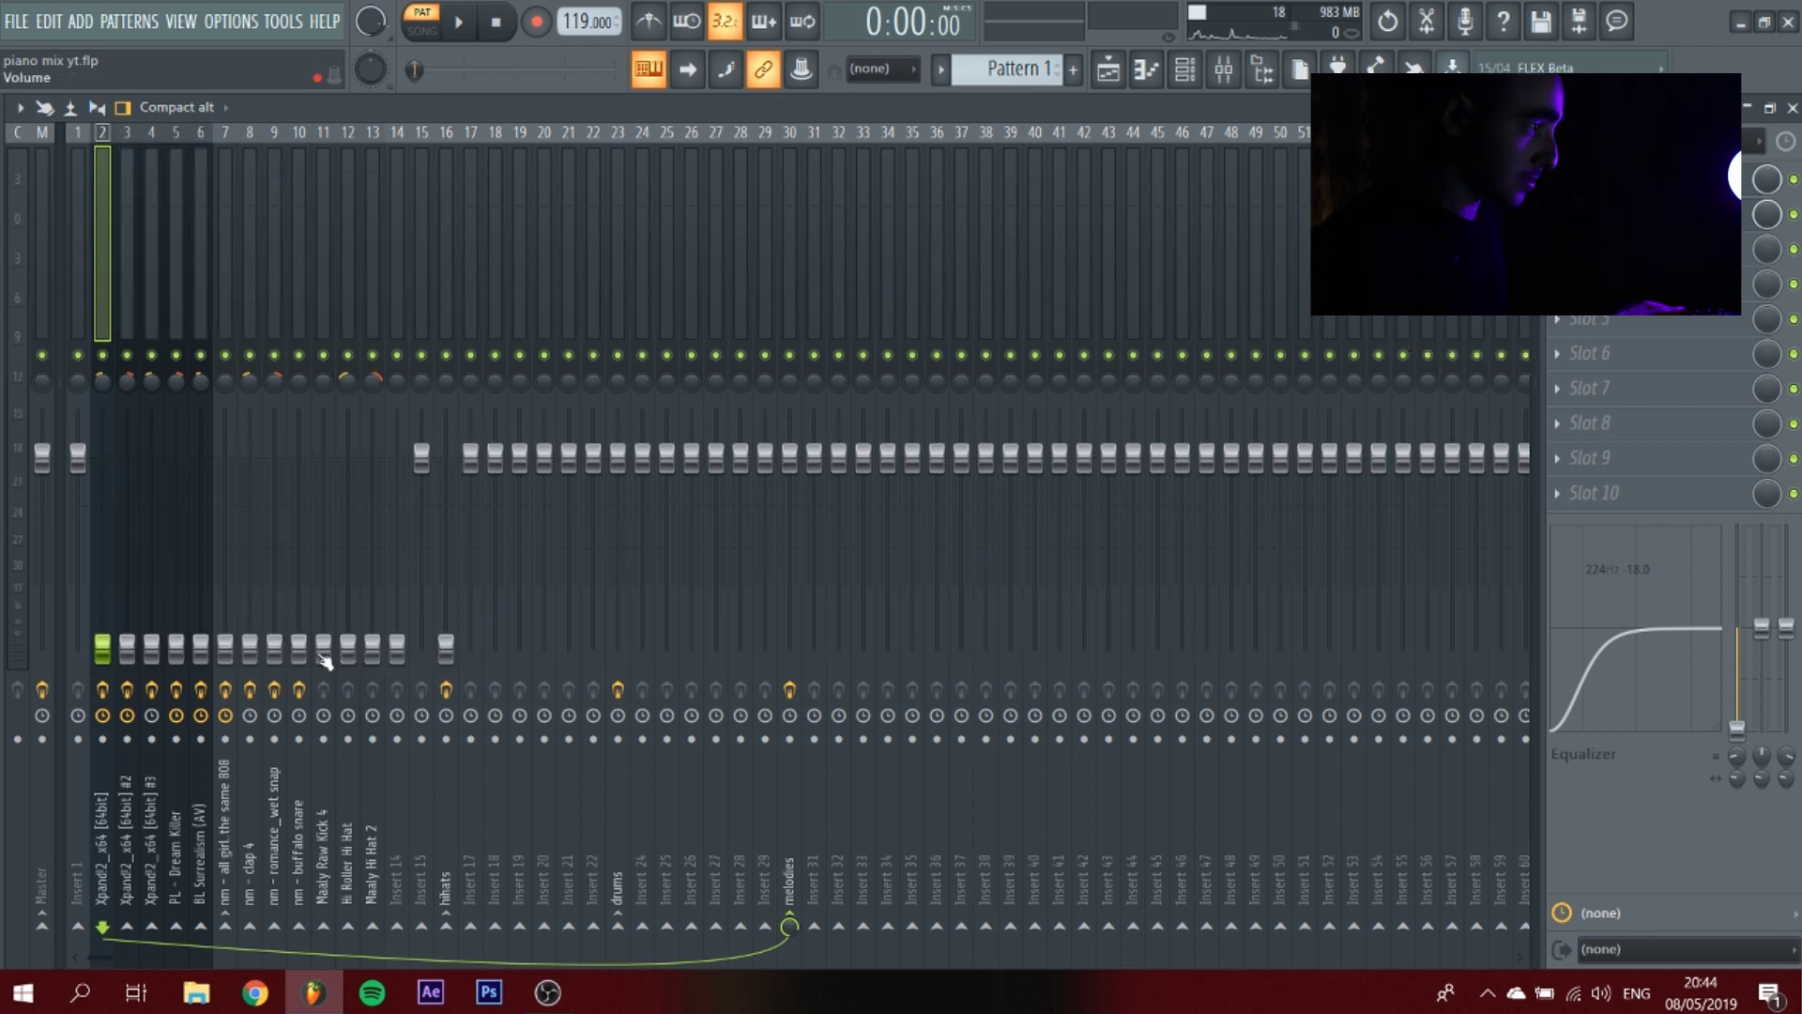
During playback, raise Maaly Raw Kick 4's volume to 47% (-13.5 dB) and check the overall output level.
click(324, 662)
key(space)
drag(323, 615, 322, 560)
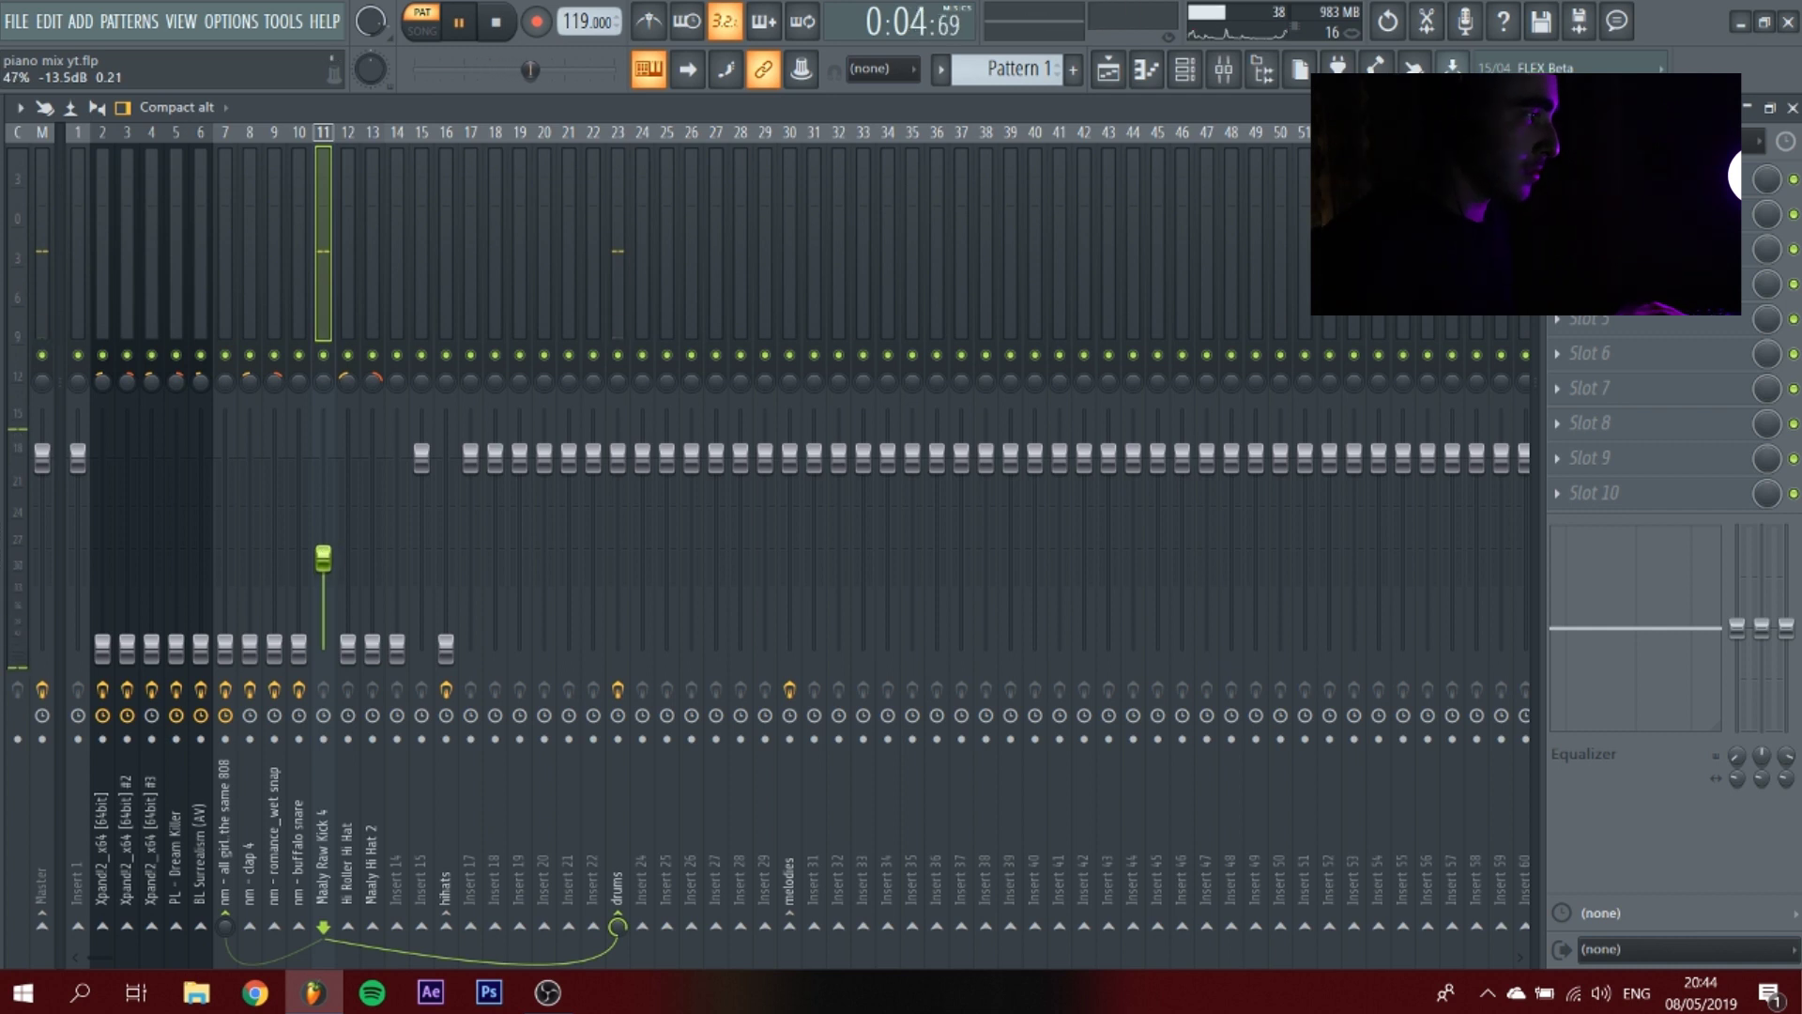
click(23, 291)
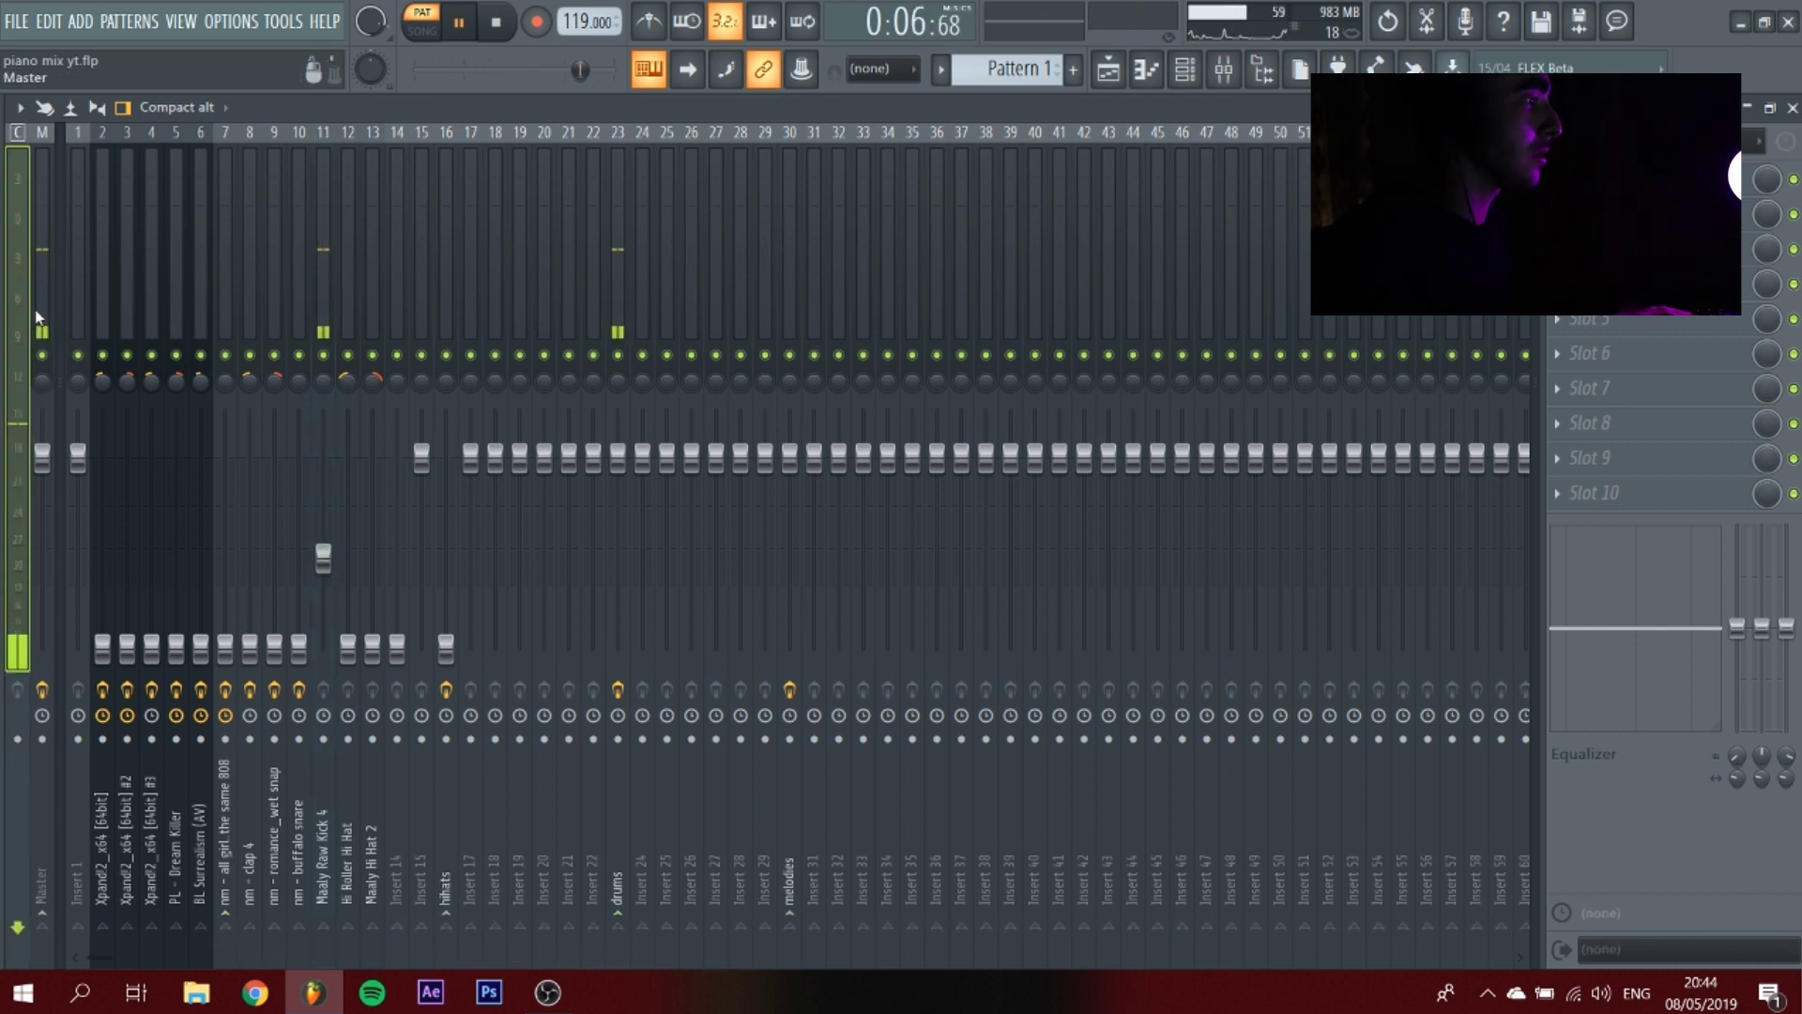
During playback, raise nm - clap 4's volume to 50% (-12.7 dB) and check it against the kick and the overall output level.
click(42, 316)
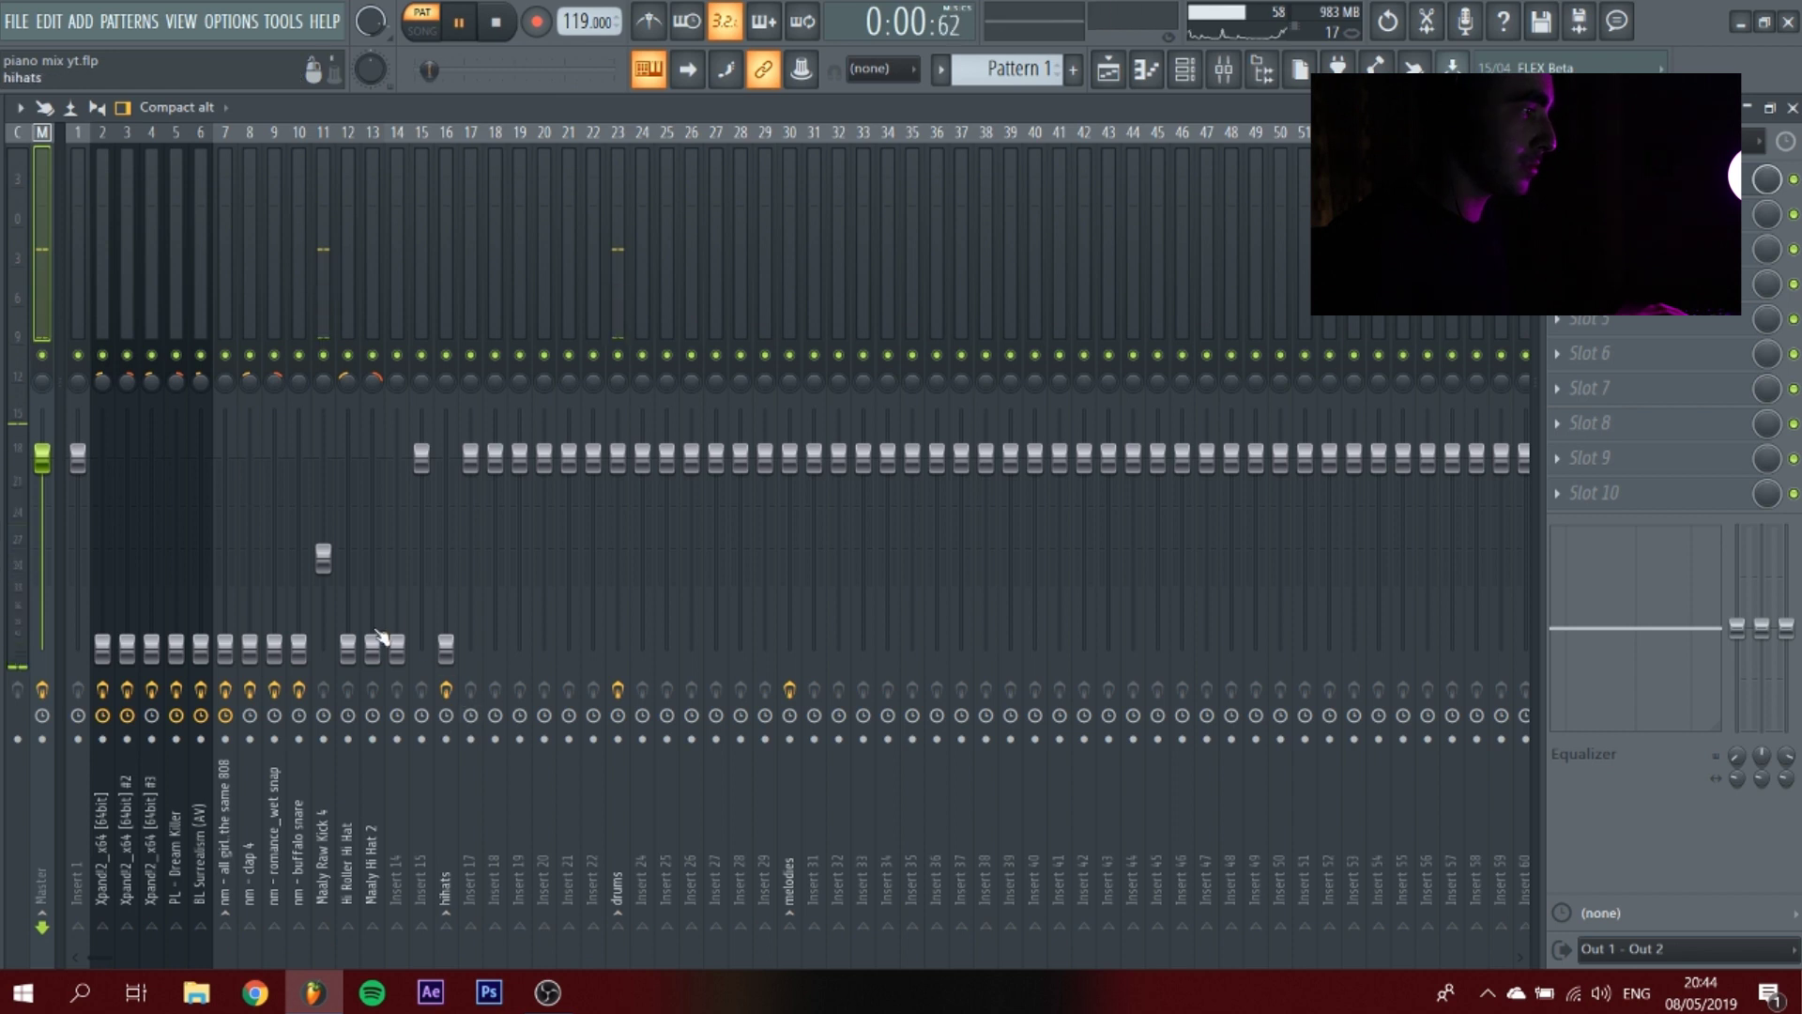
click(327, 325)
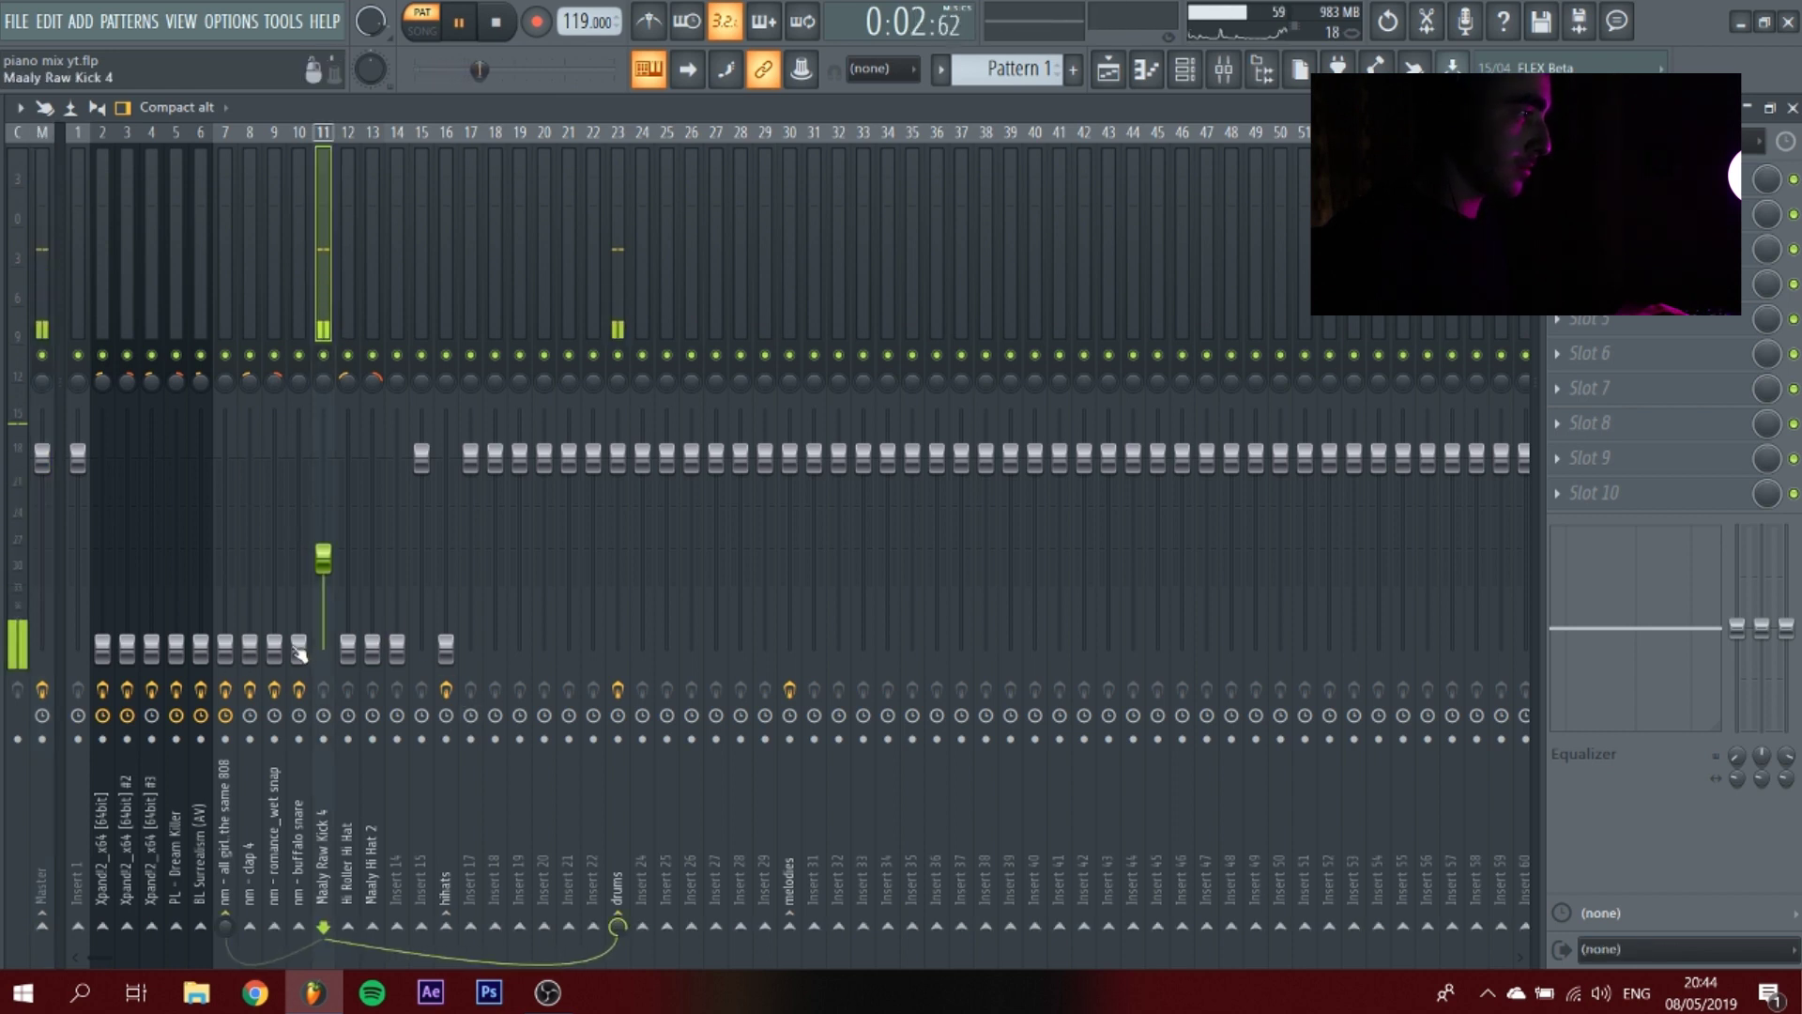
drag(249, 648, 249, 552)
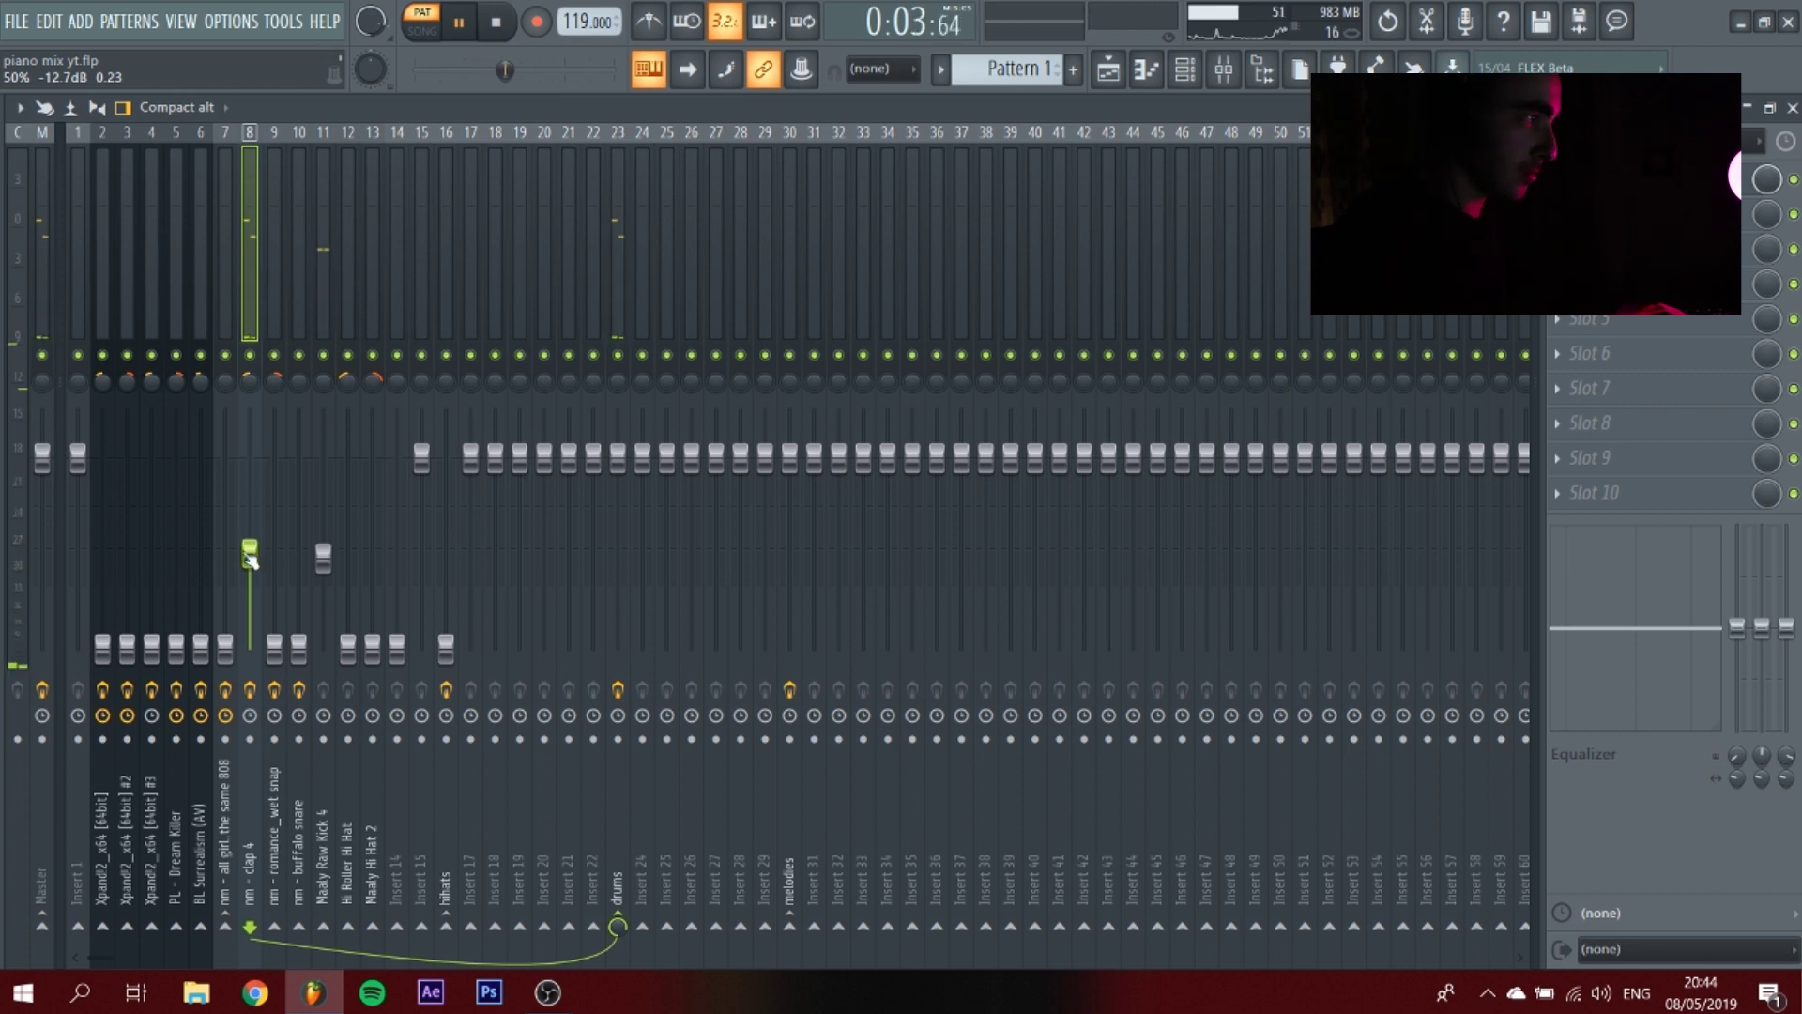
key(XF86AudioRaiseVolume)
click(15, 298)
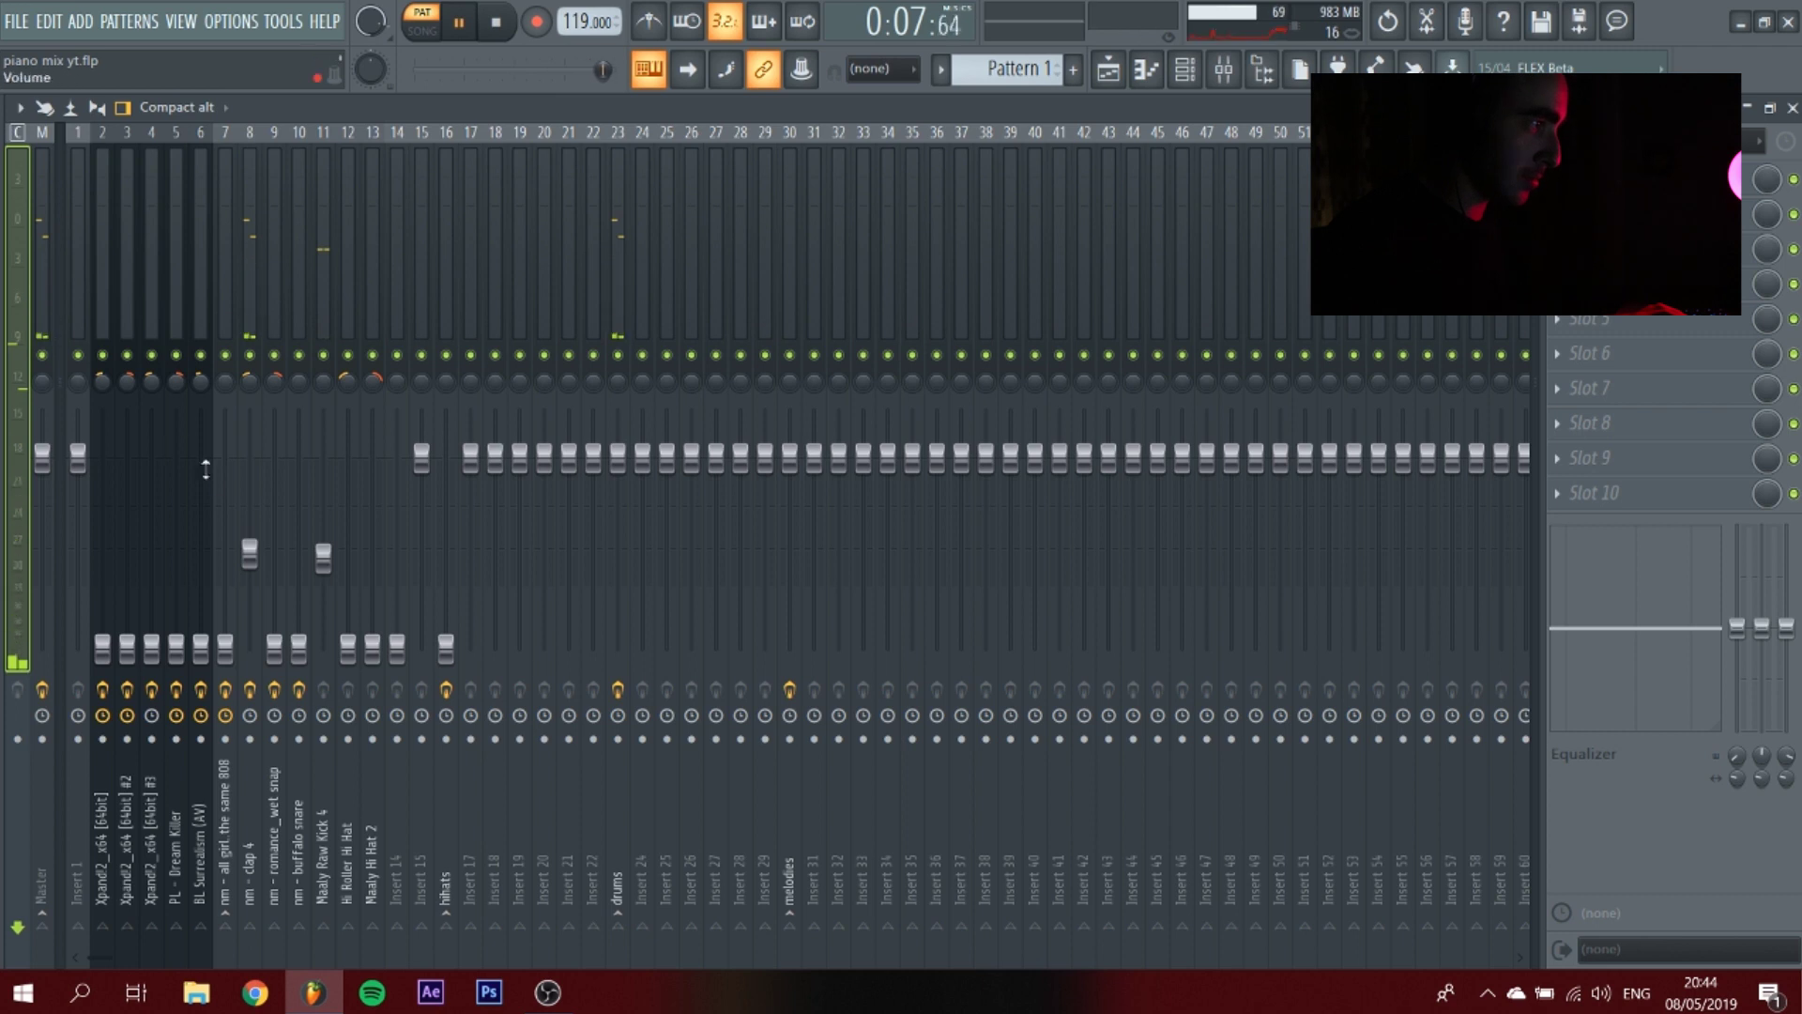
Raise the romance_wet snap track's volume to 44% (-14.6 dB) and the buffalo snare's to 33% (-18.2 dB).
drag(274, 647, 274, 565)
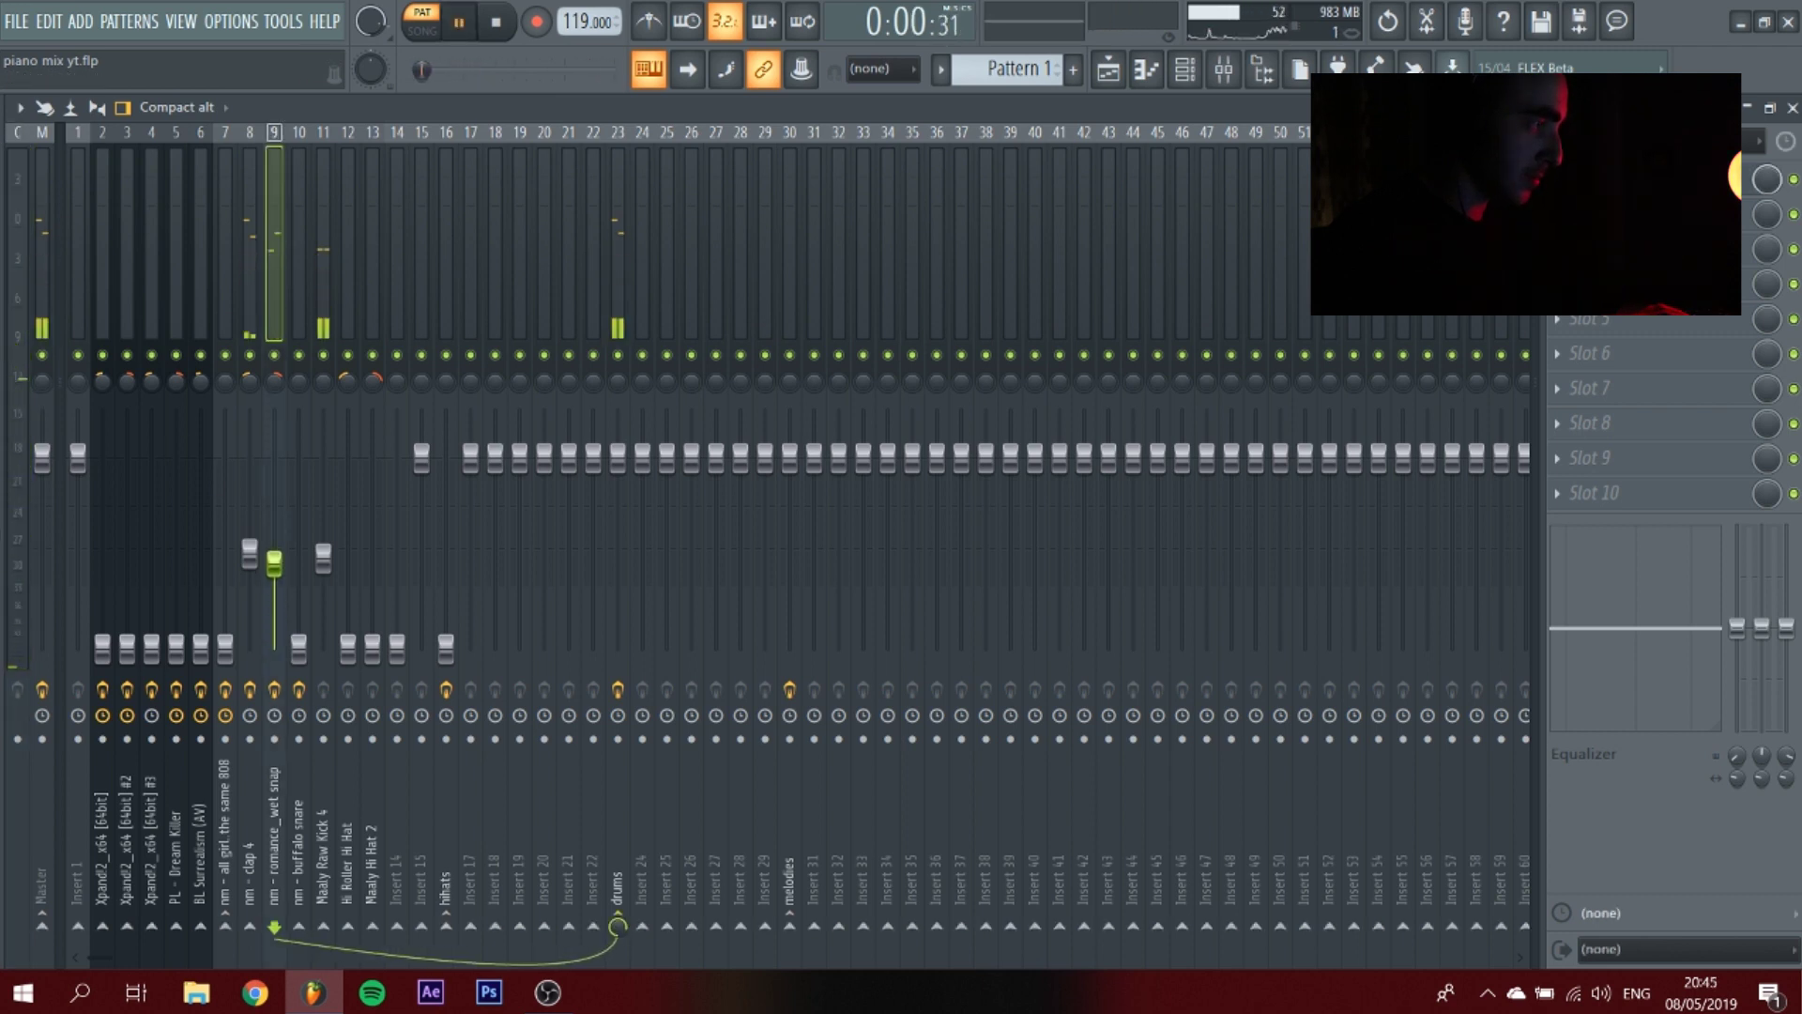
key(space)
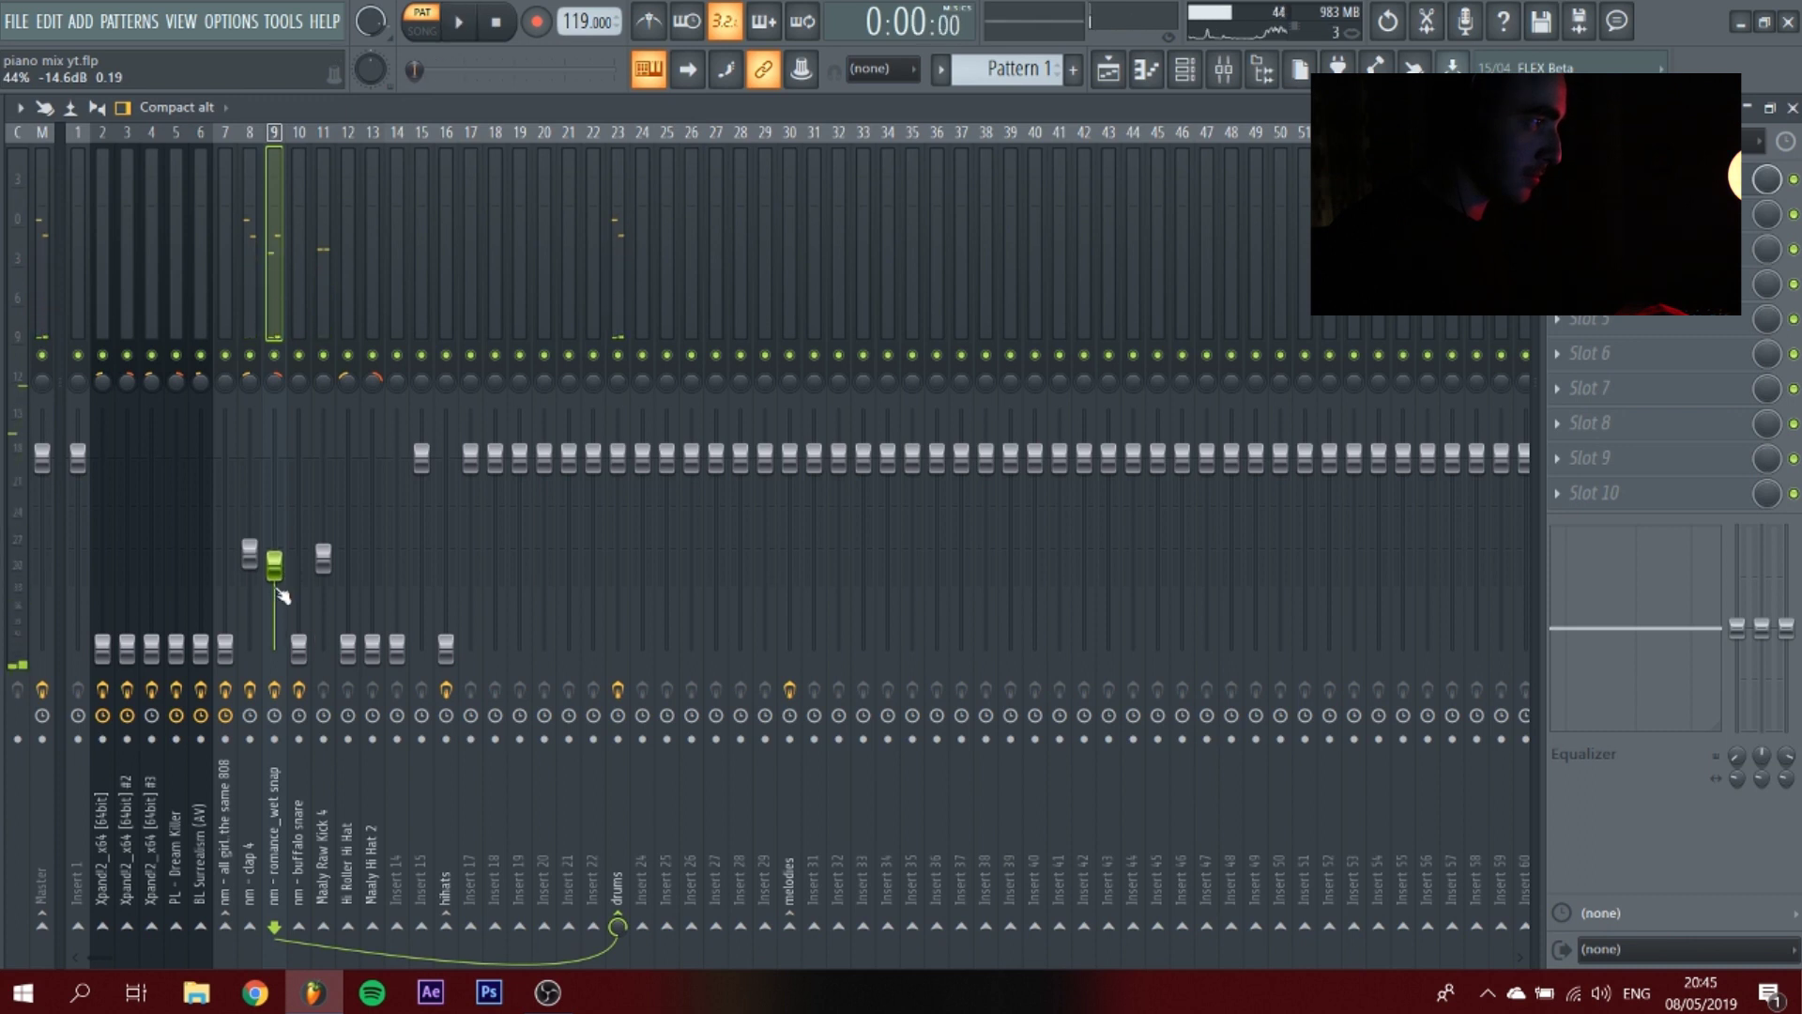
drag(299, 641, 298, 569)
key(space)
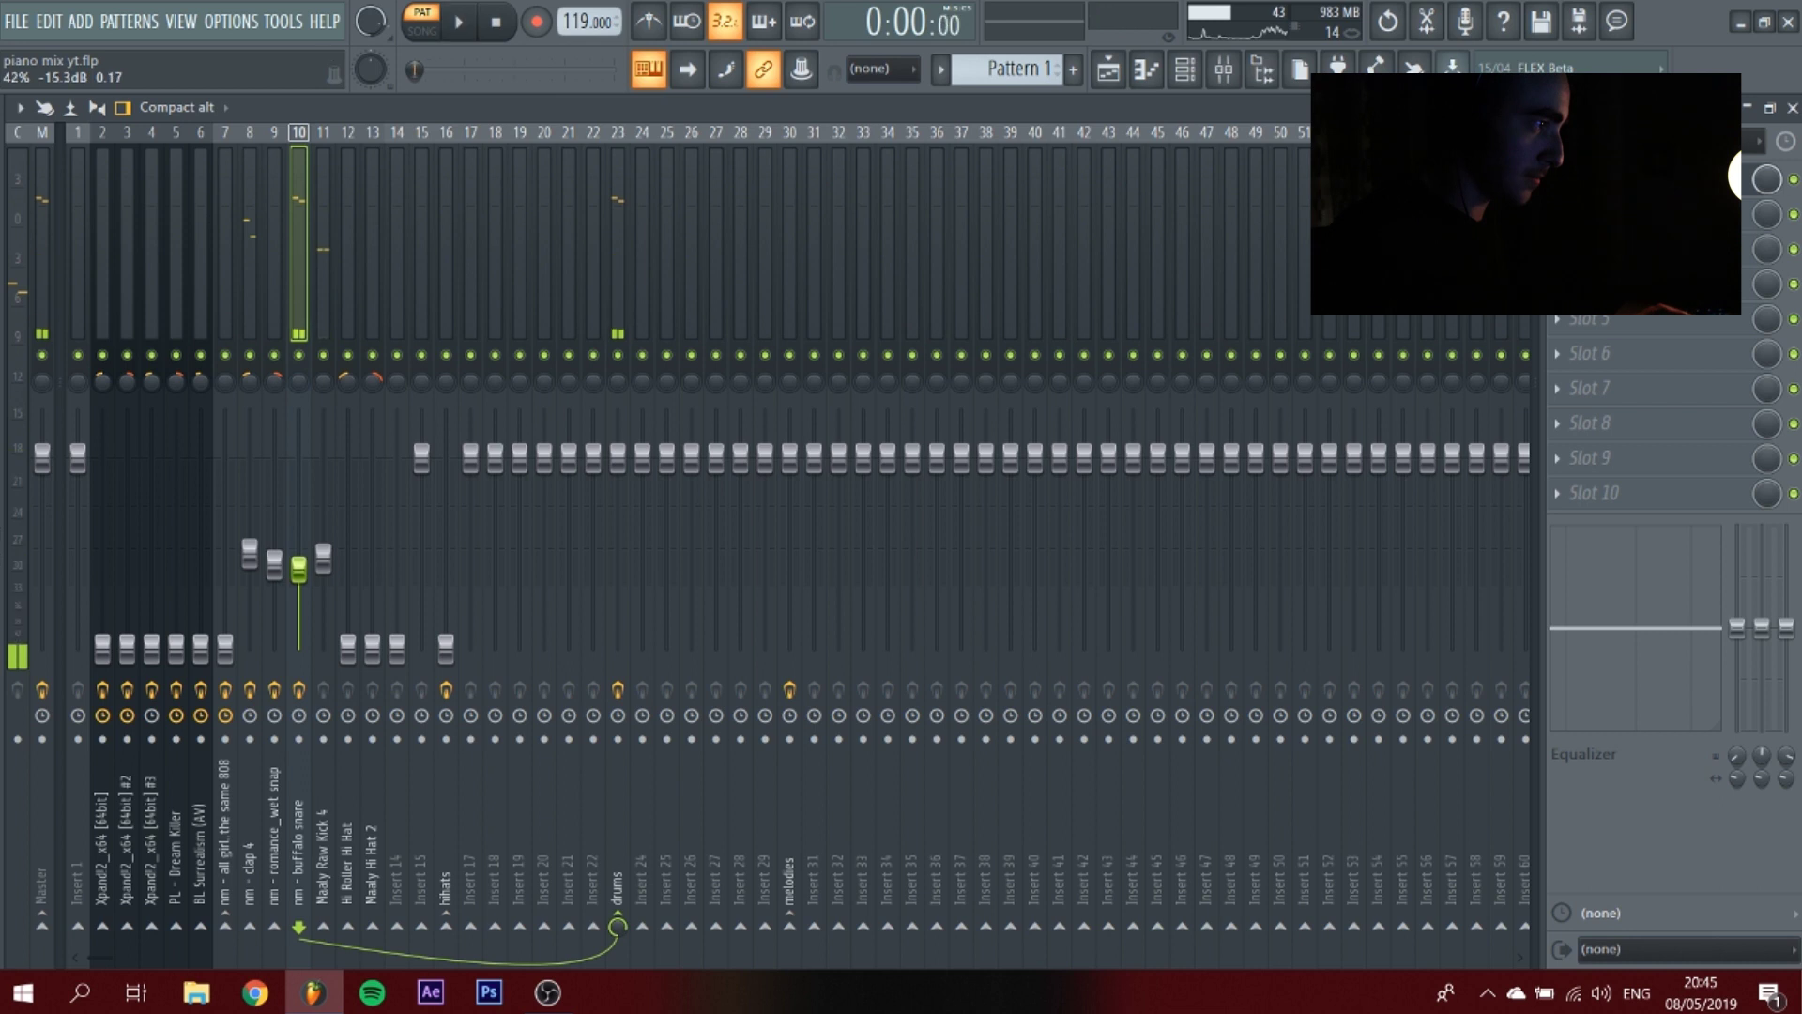
drag(299, 569, 298, 584)
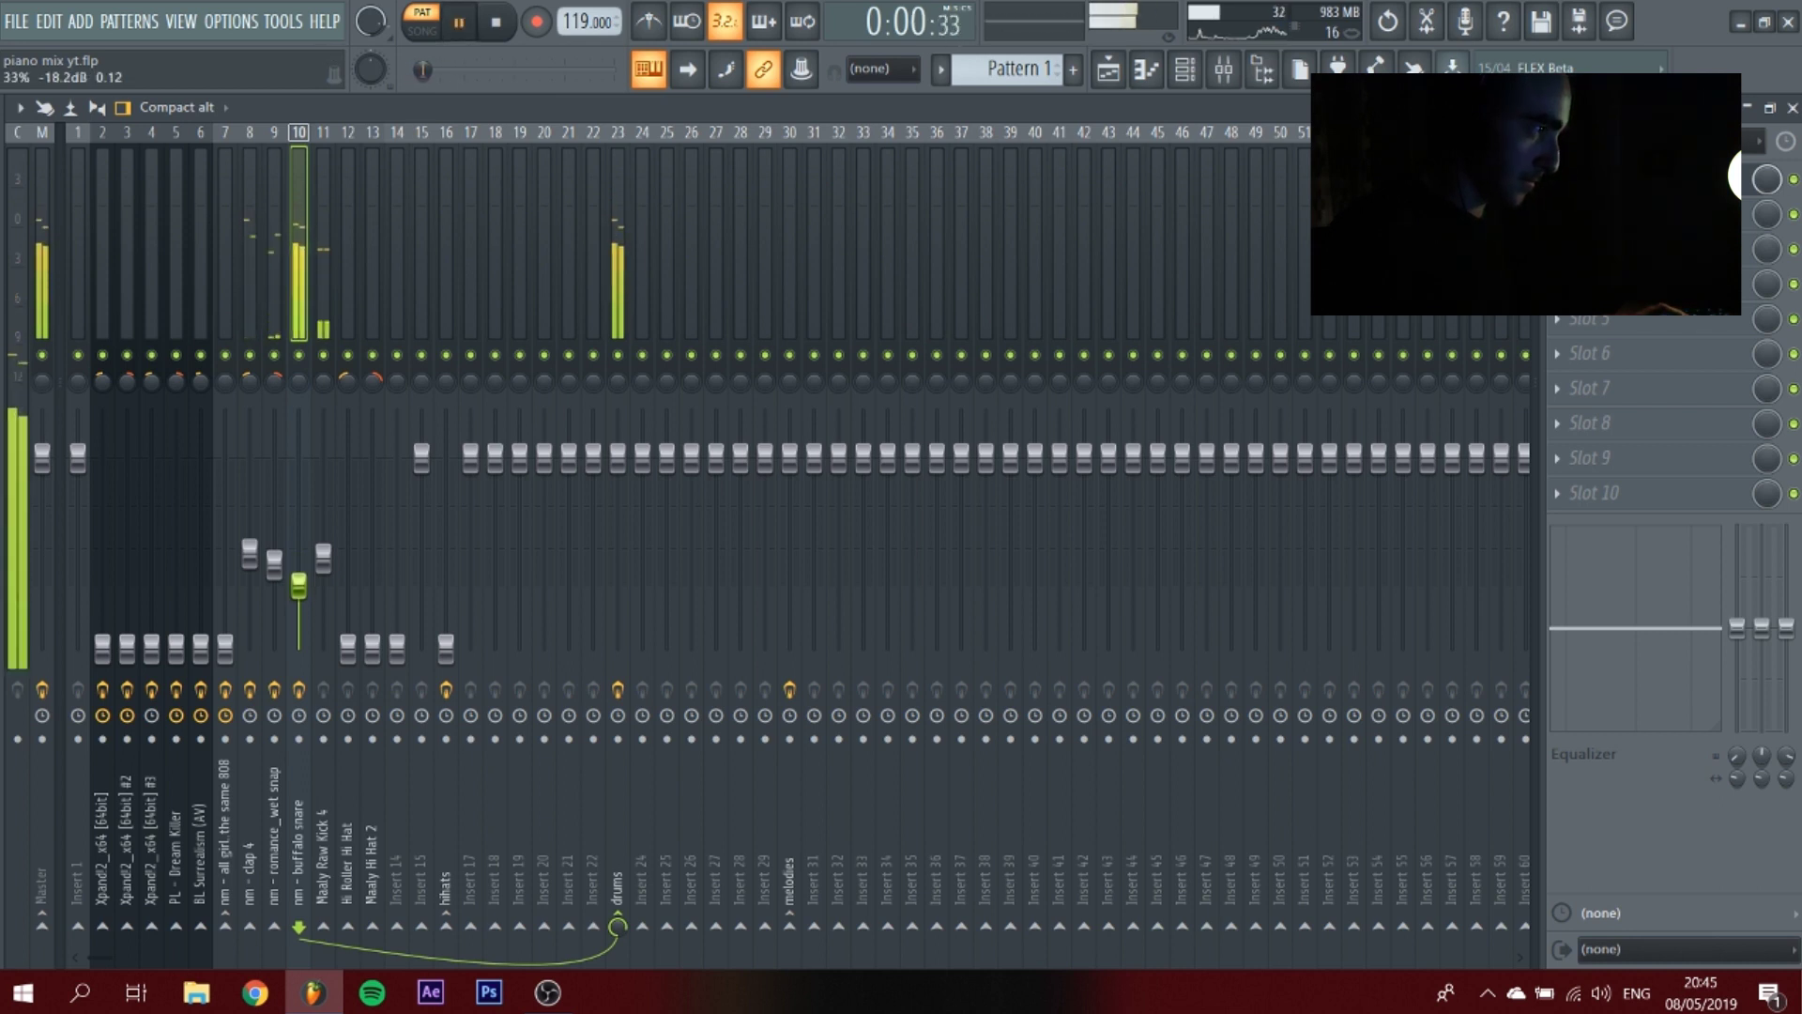
Raise both hi-hat tracks together to 29% (-19.8 dB) and reset the hihats bus volume to its default level.
click(347, 646)
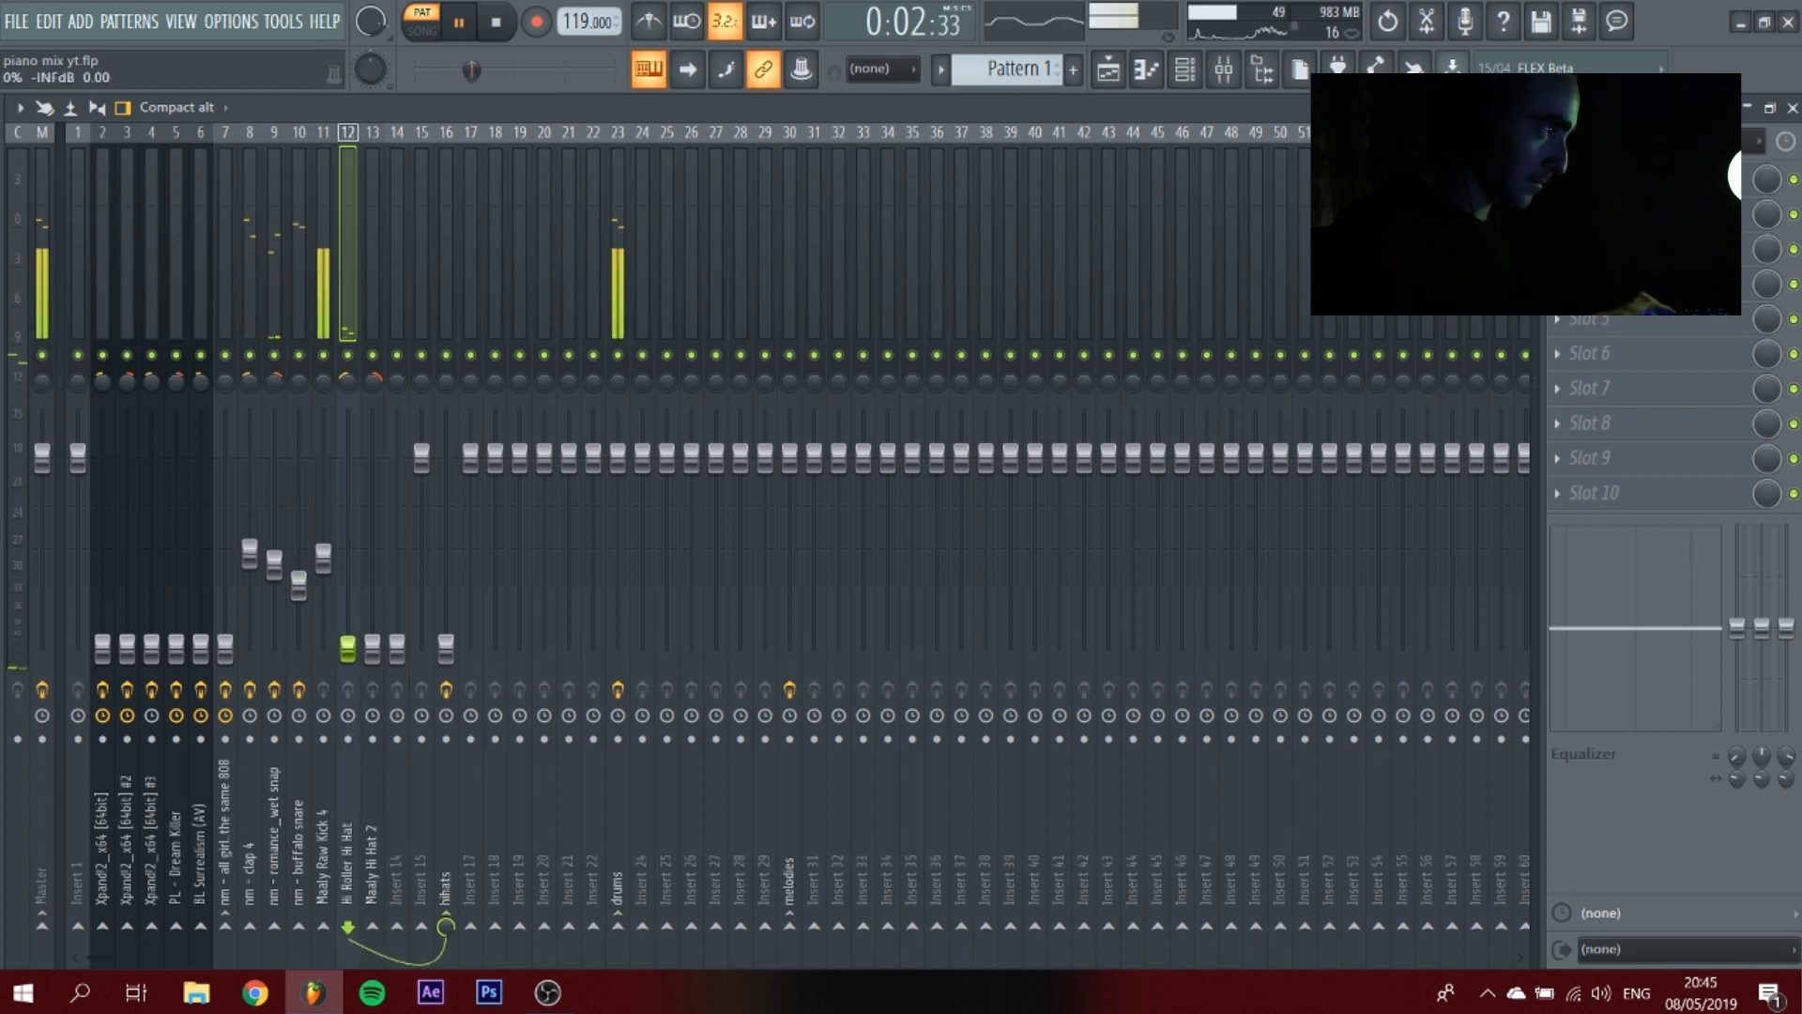
ctrl+shift+click(373, 314)
drag(347, 647, 372, 590)
right_click(445, 639)
click(454, 647)
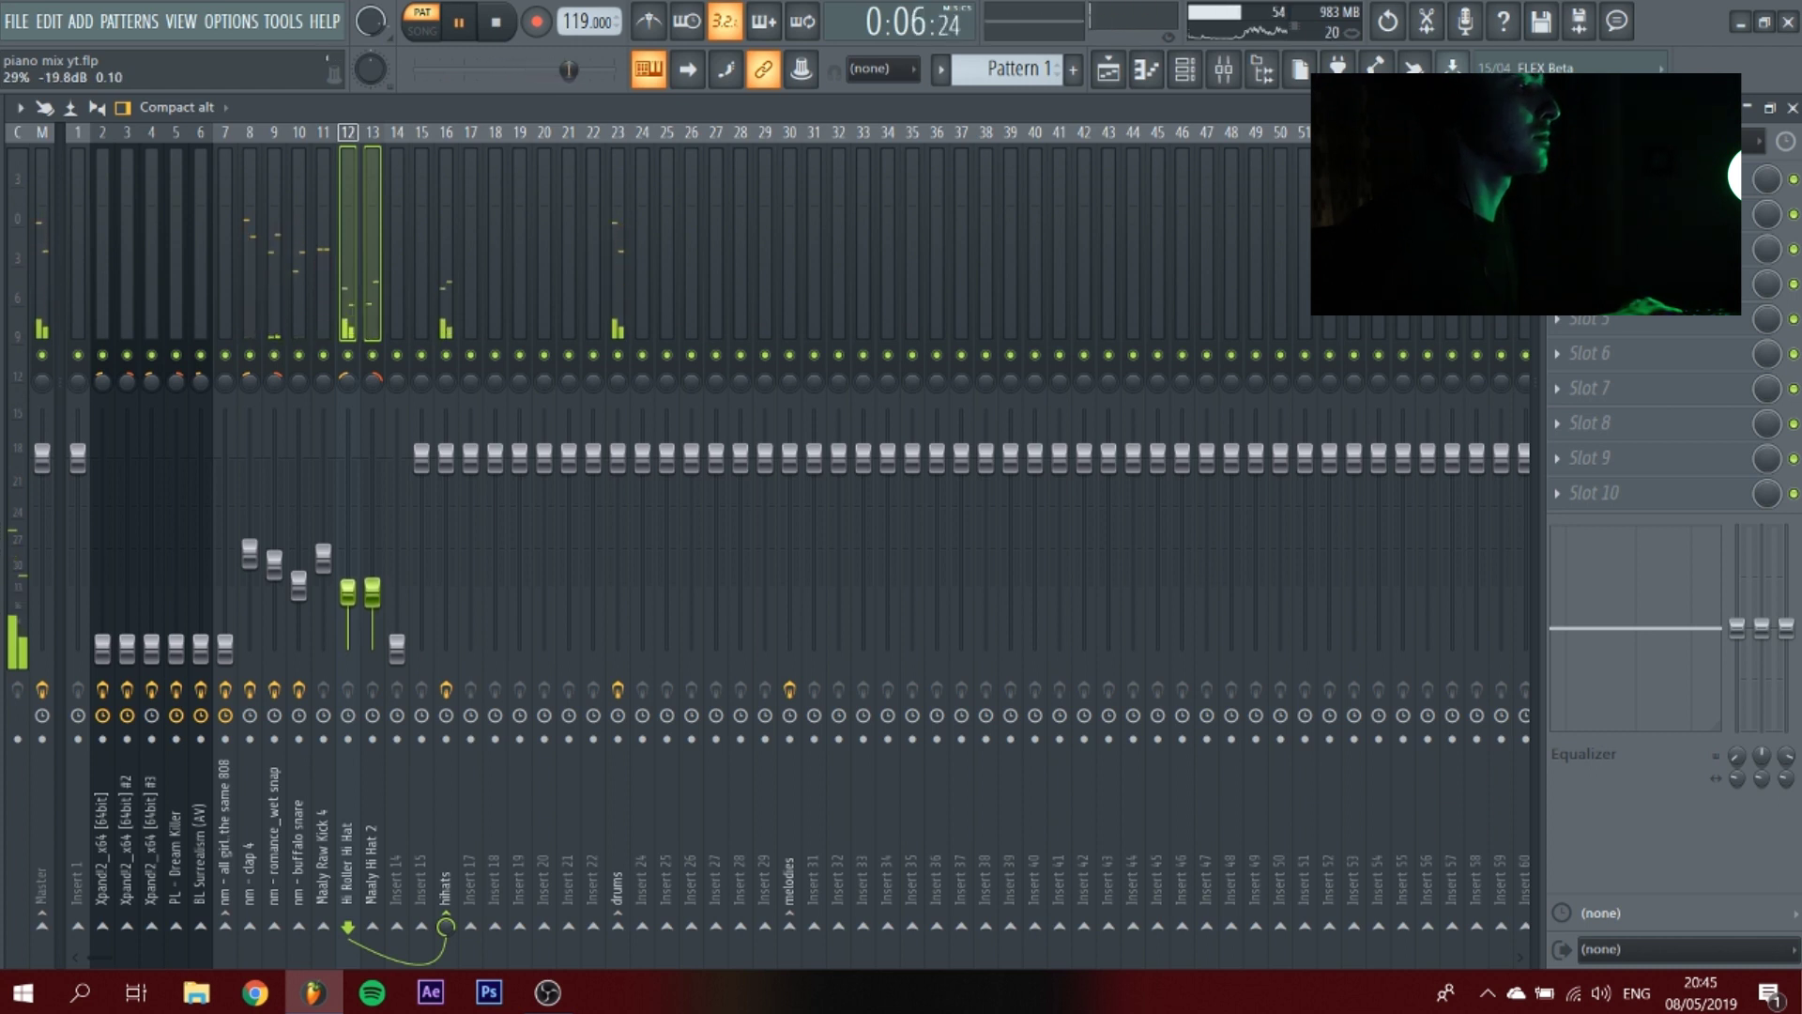
Raise the three Xpand!2 tracks' volumes, with the first two at matching levels and the third lower.
drag(103, 648, 102, 605)
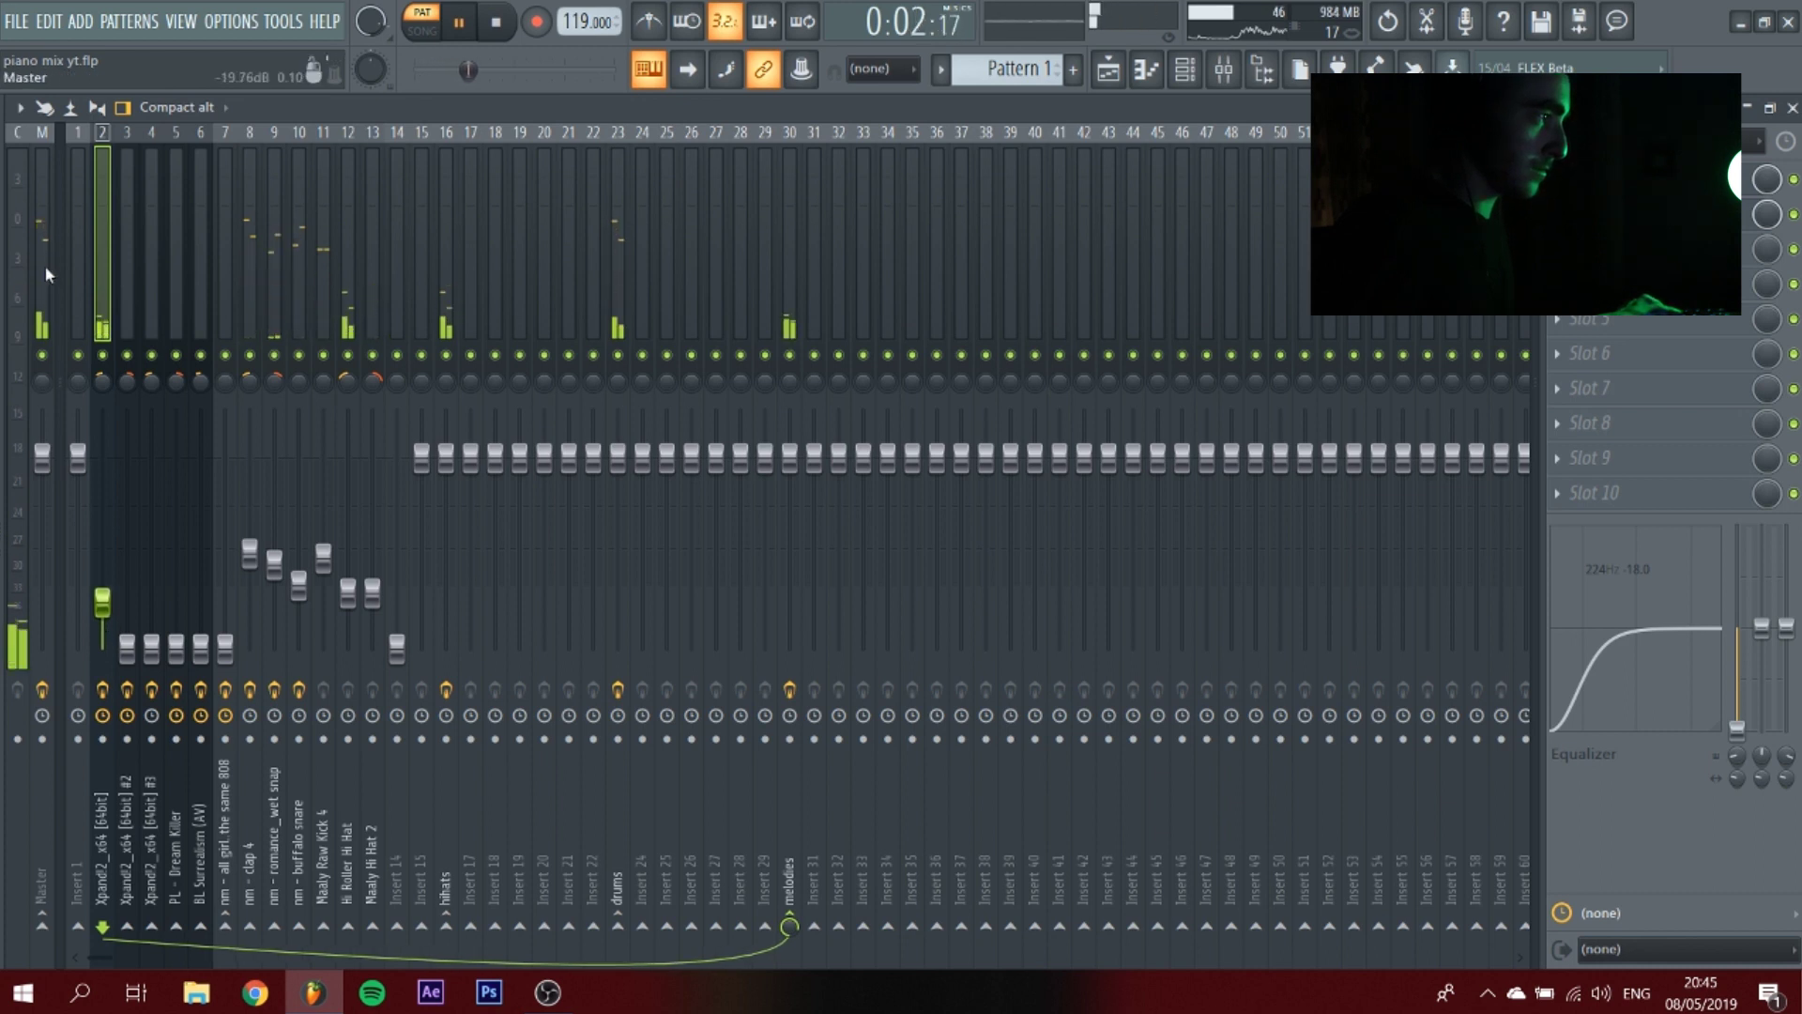
click(47, 274)
click(102, 604)
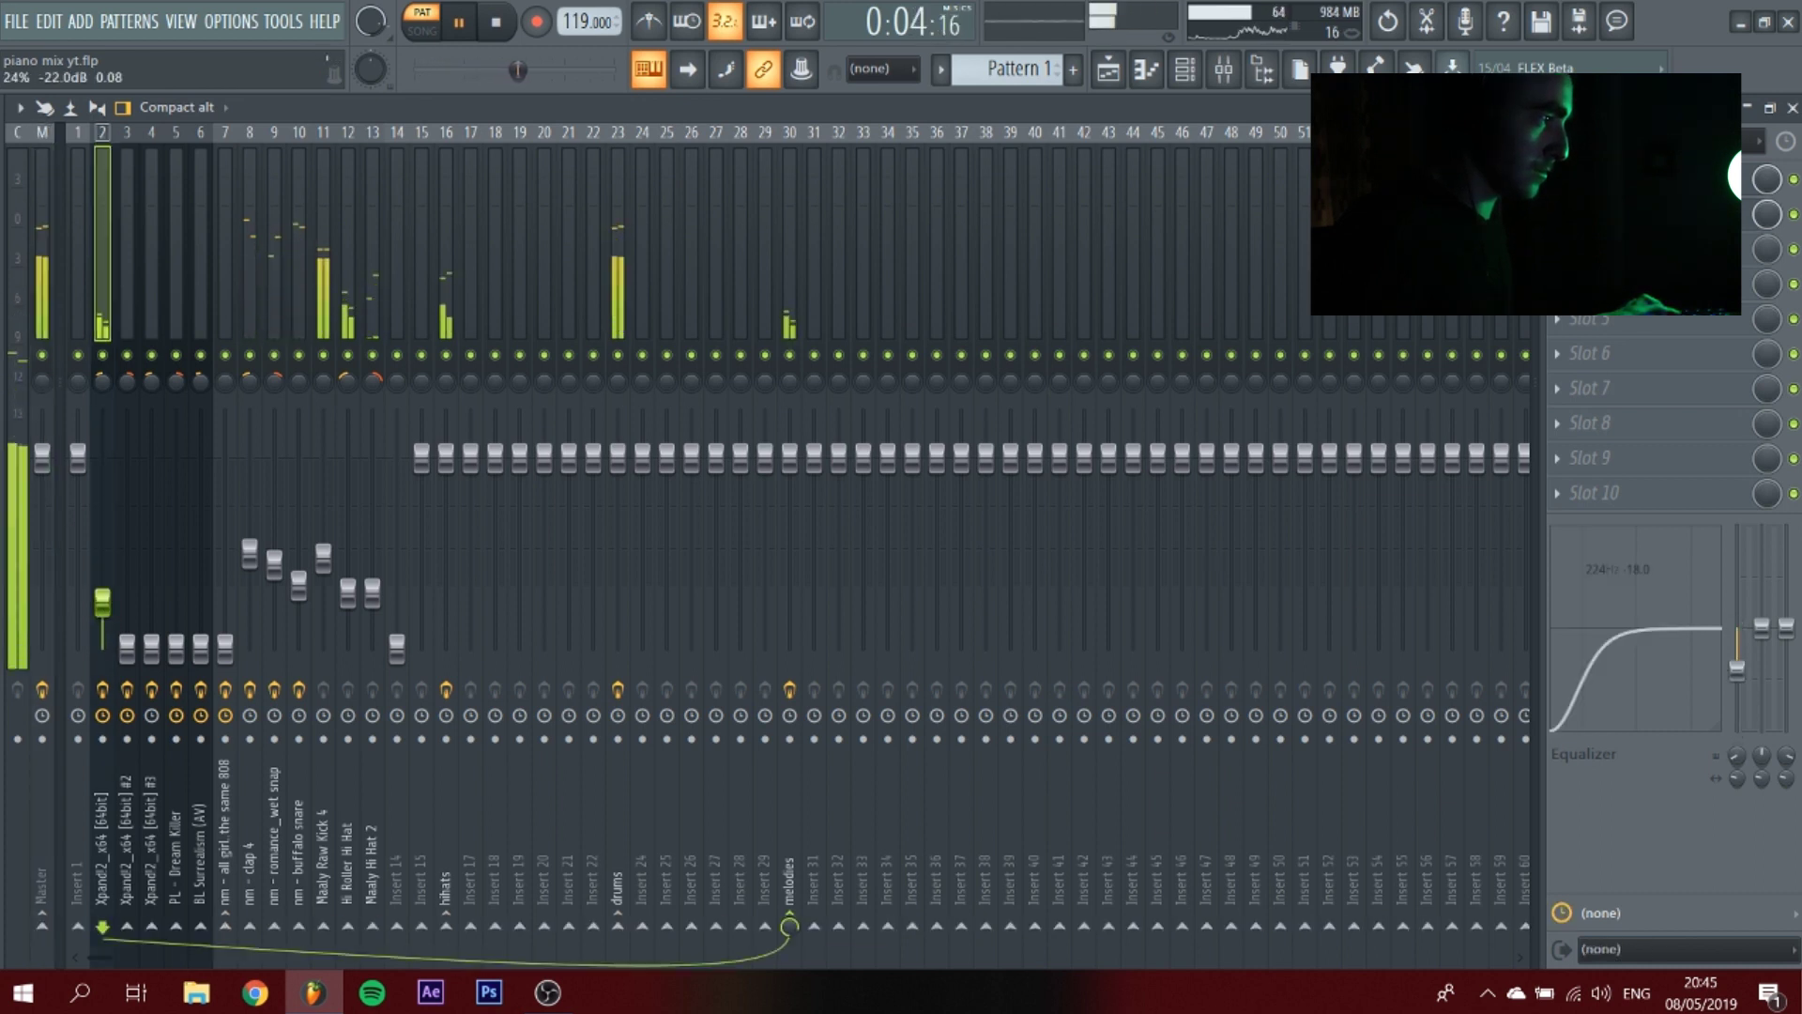
drag(126, 647, 127, 616)
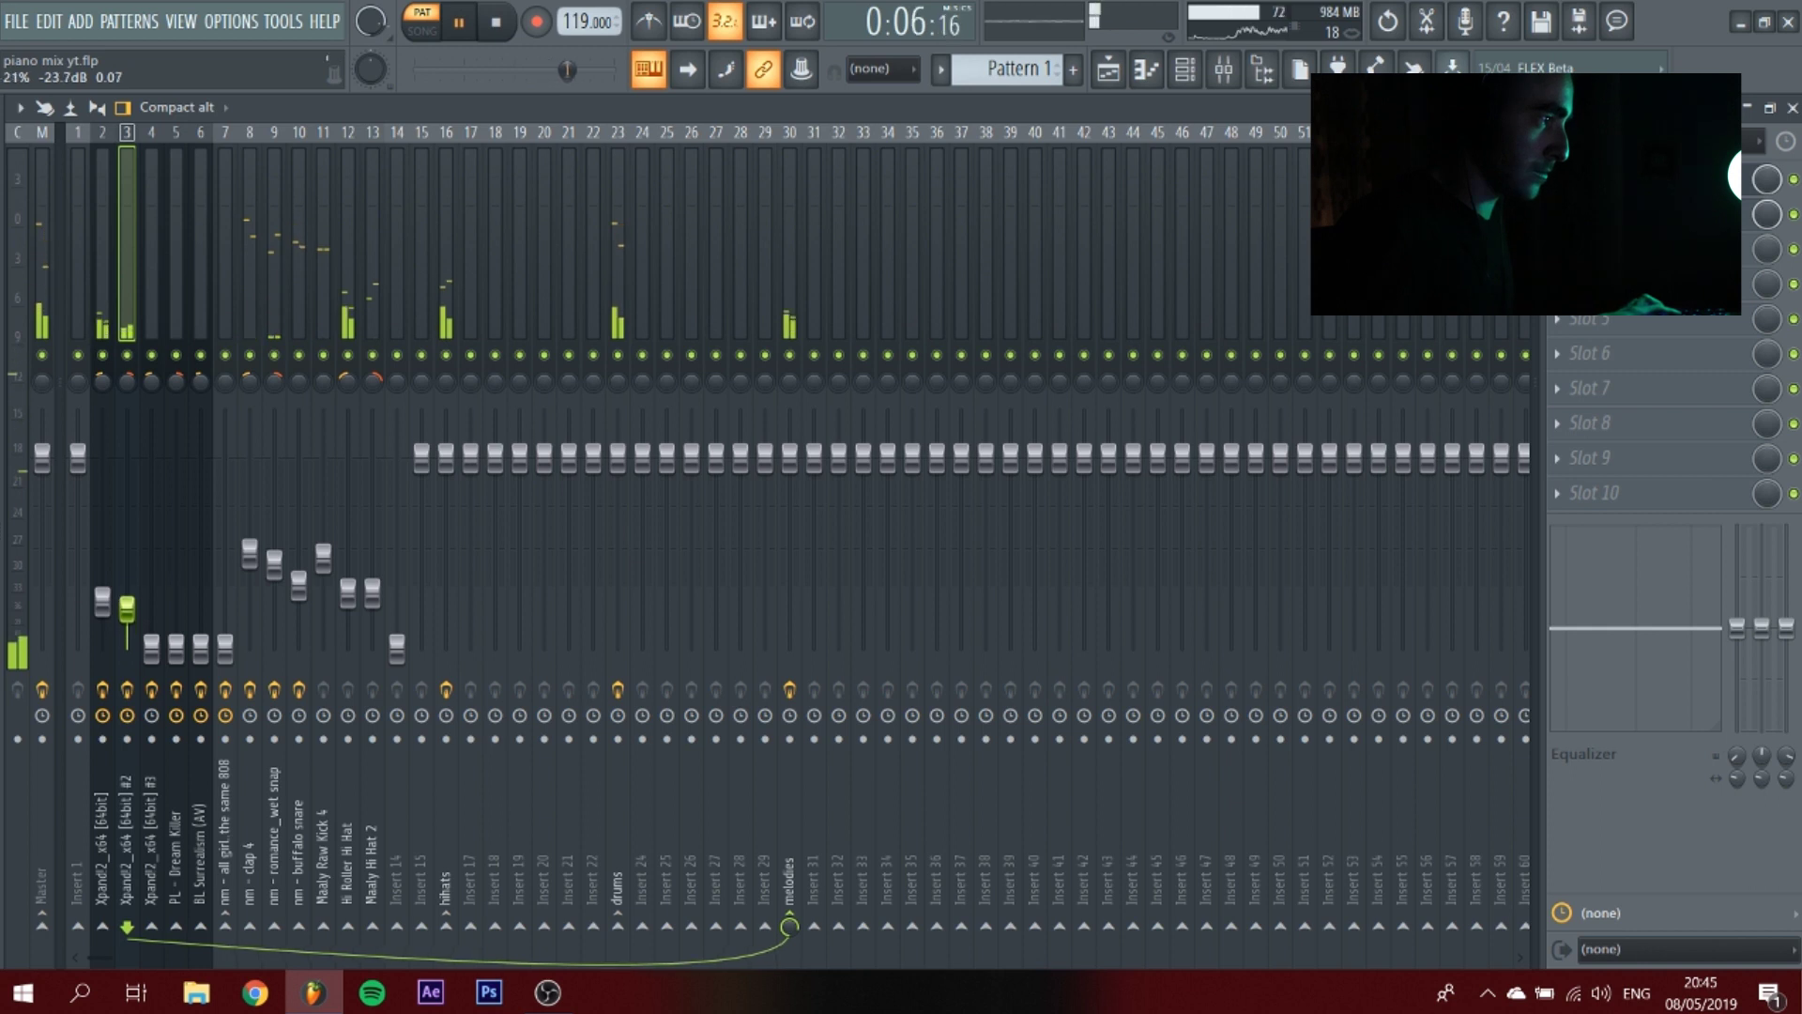
drag(151, 648, 103, 590)
drag(126, 596, 127, 590)
Raise PL - Dream Killer's volume to 41% (-15.7 dB) and BL Surrealism (AV)'s slightly above it.
drag(176, 646, 176, 619)
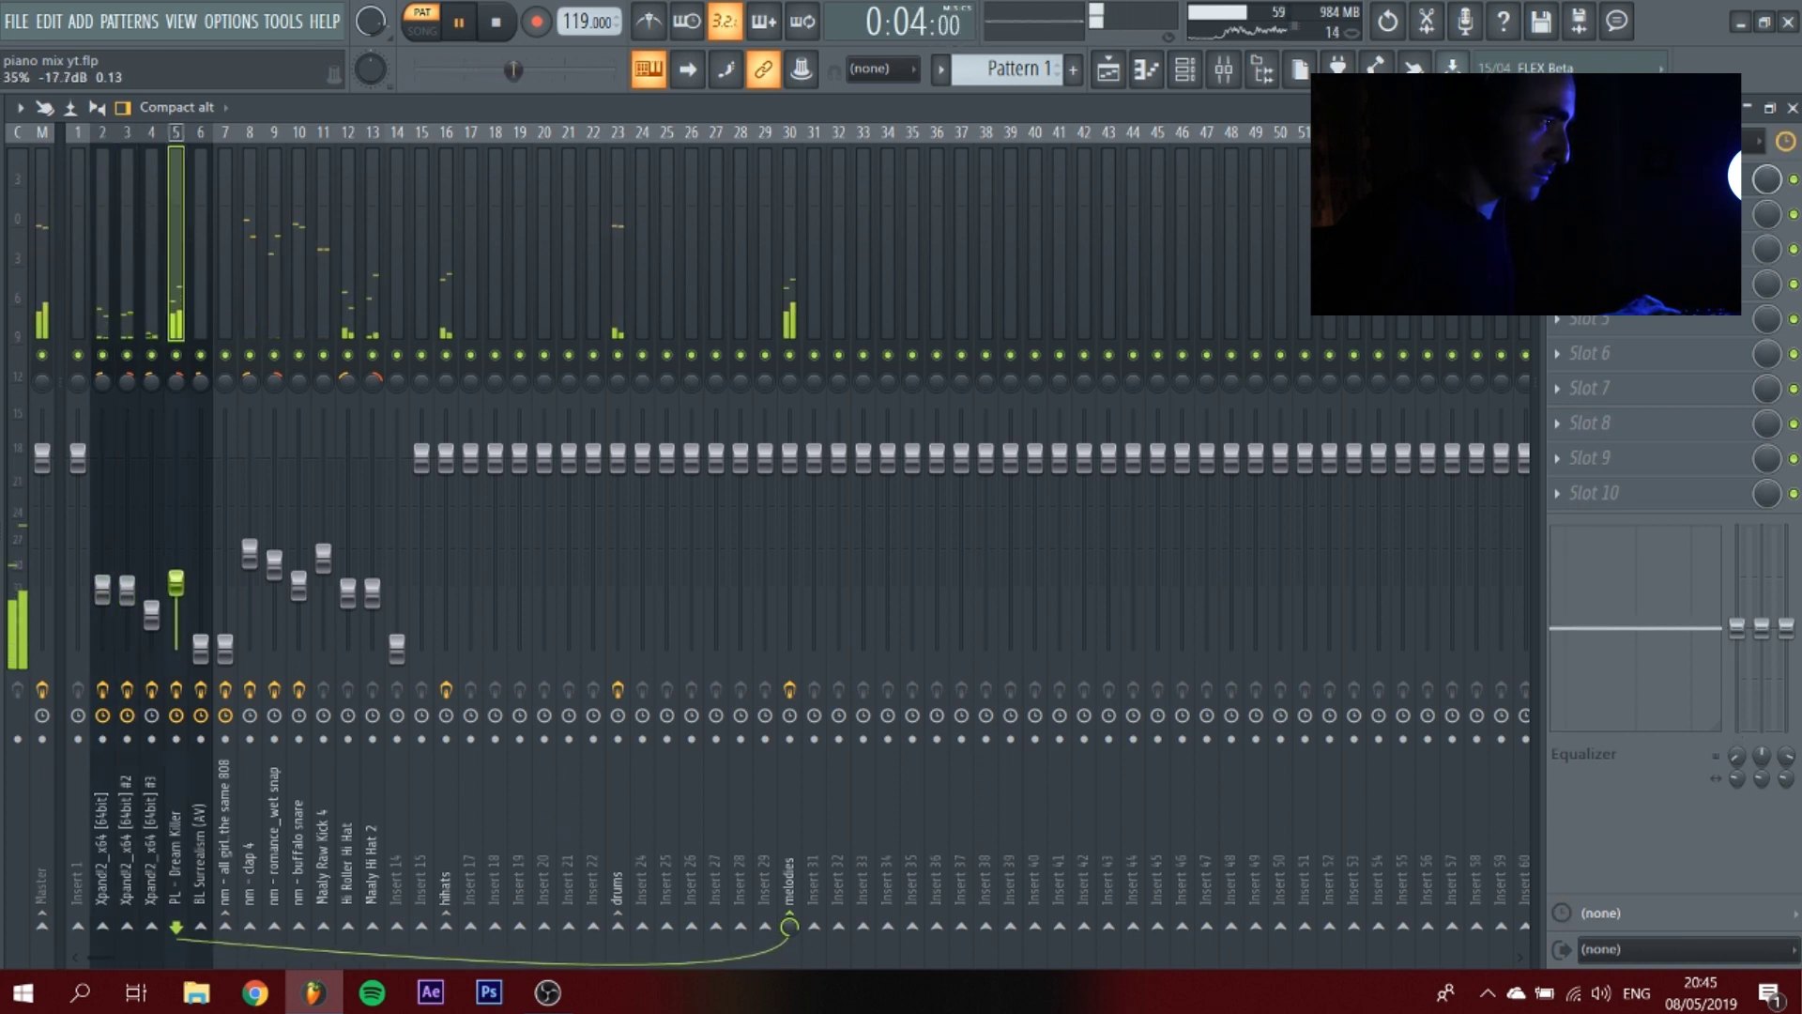
drag(201, 654, 202, 628)
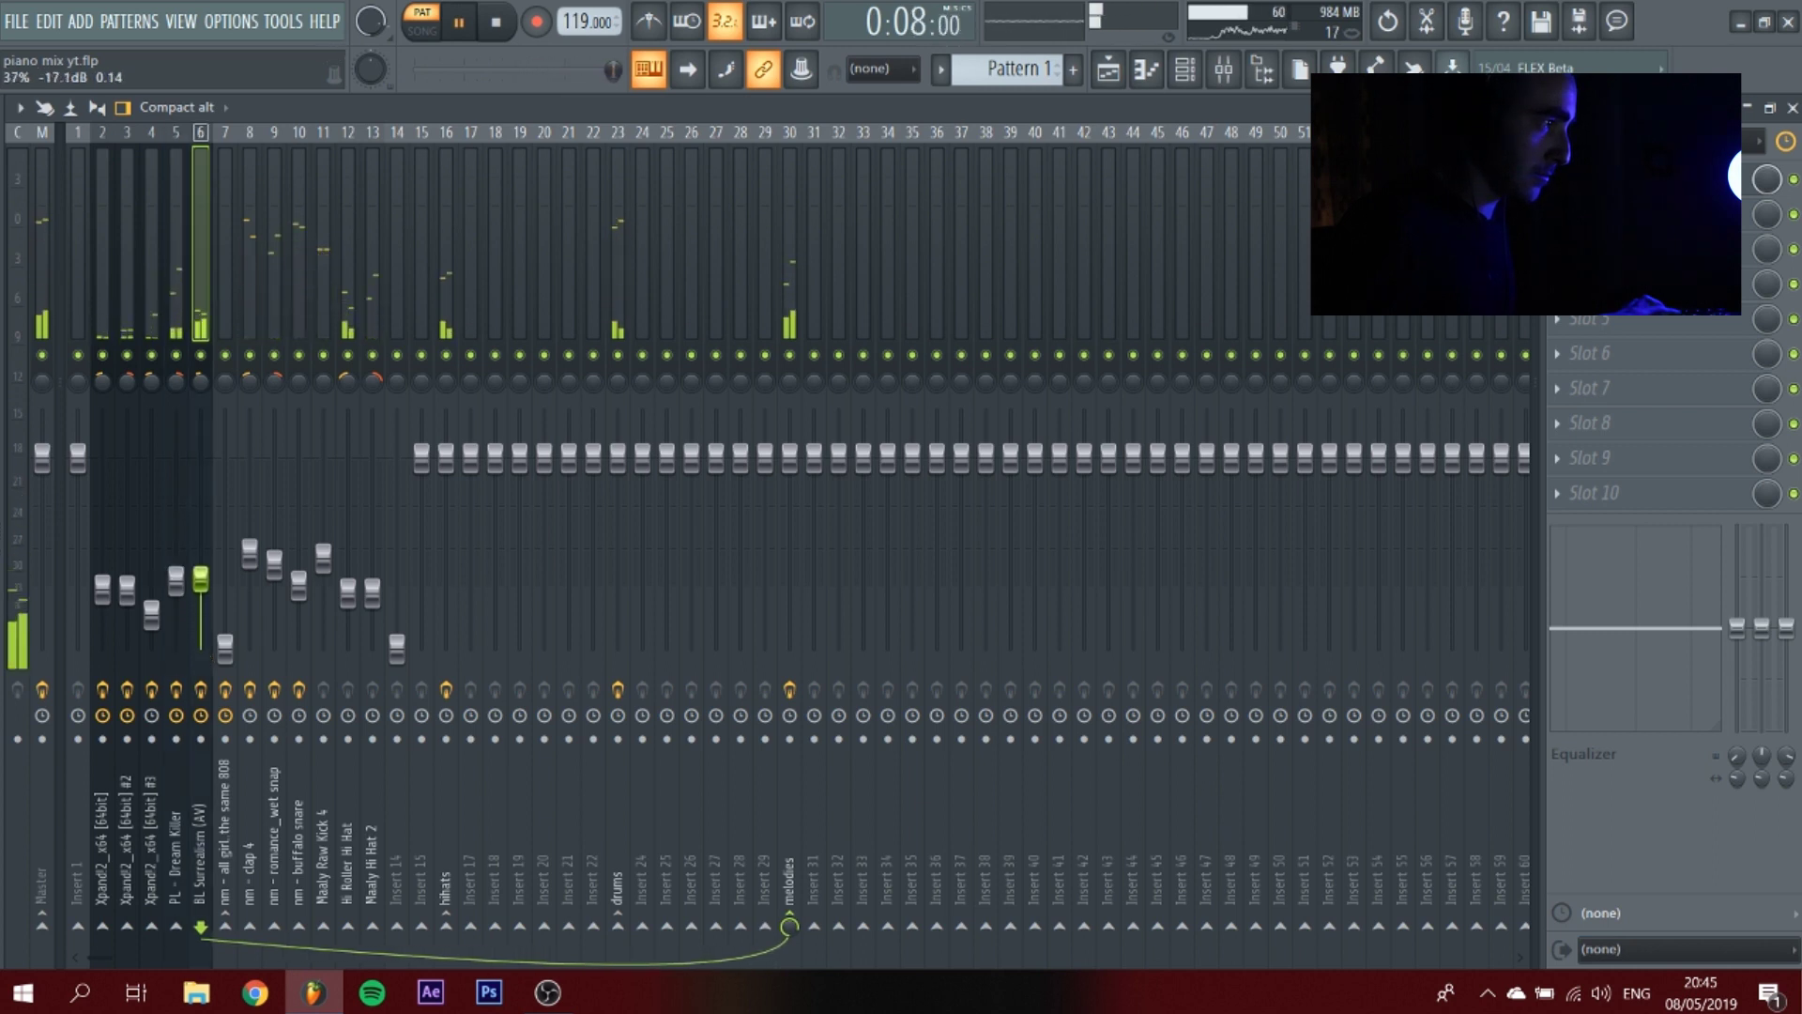
drag(177, 584, 177, 574)
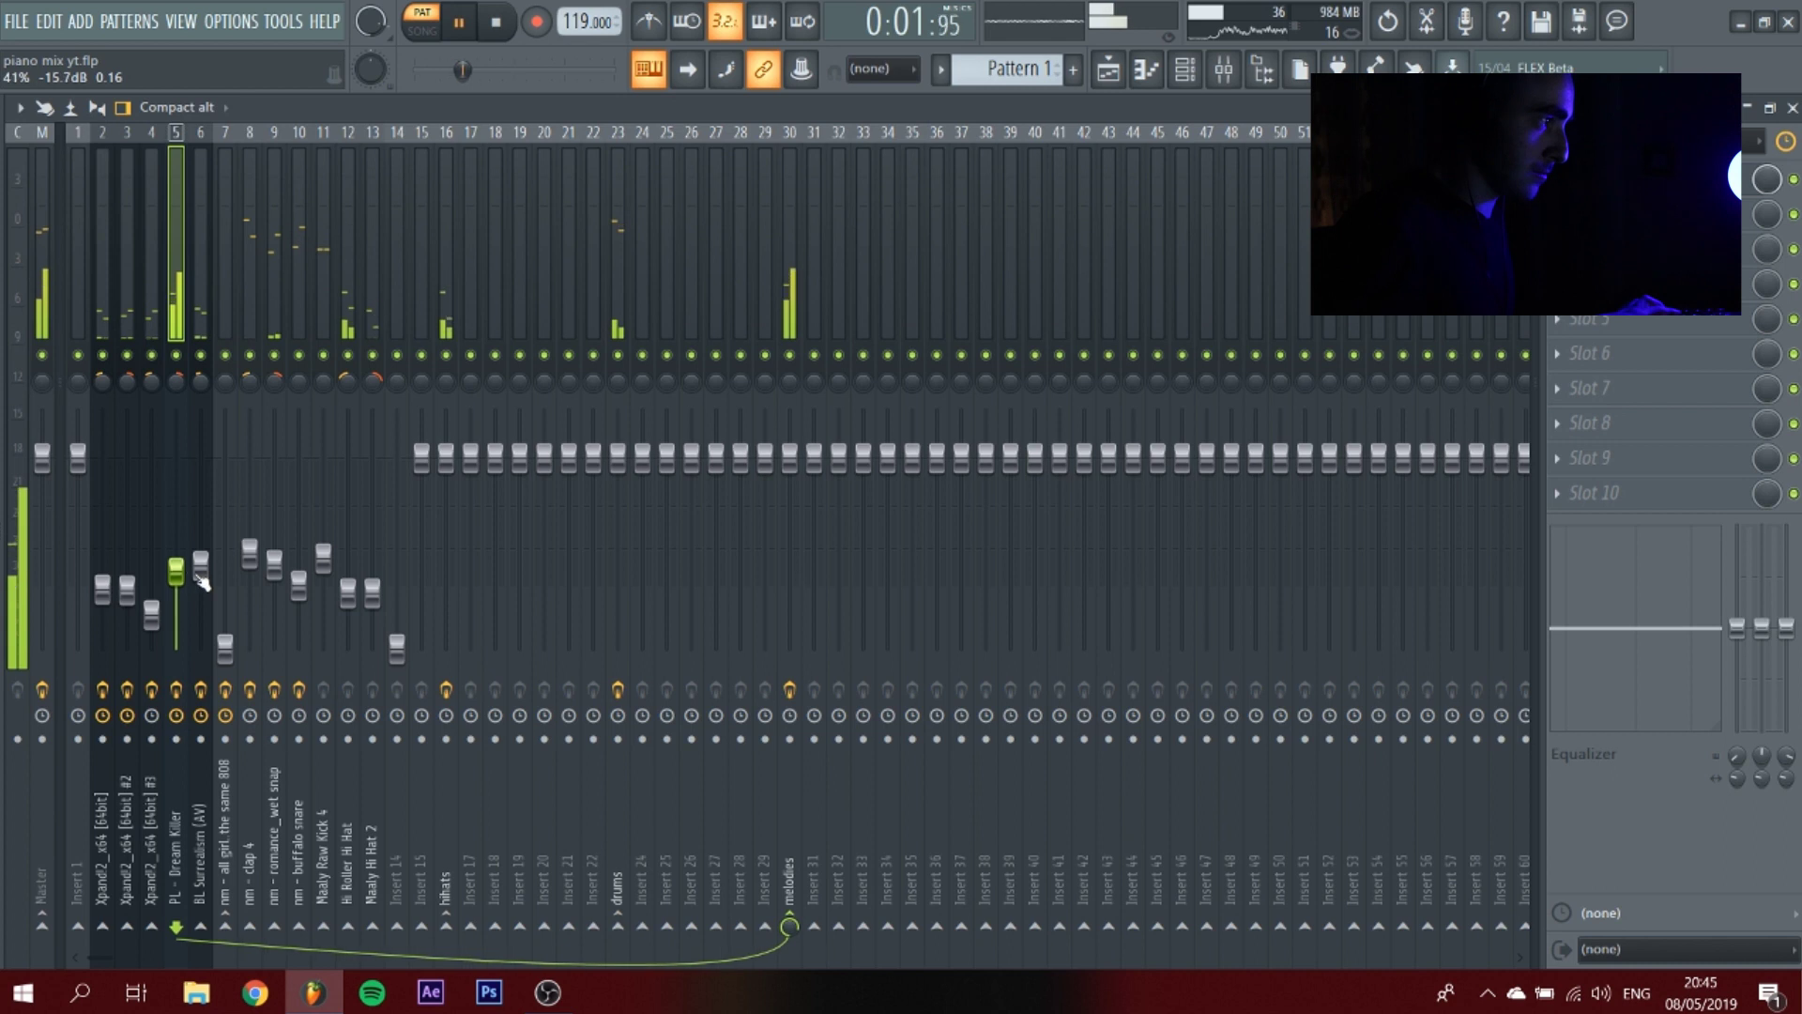
click(202, 573)
Check the master level, raise the 808 track's volume to 33% (-18.5 dB), and stop playback.
click(47, 268)
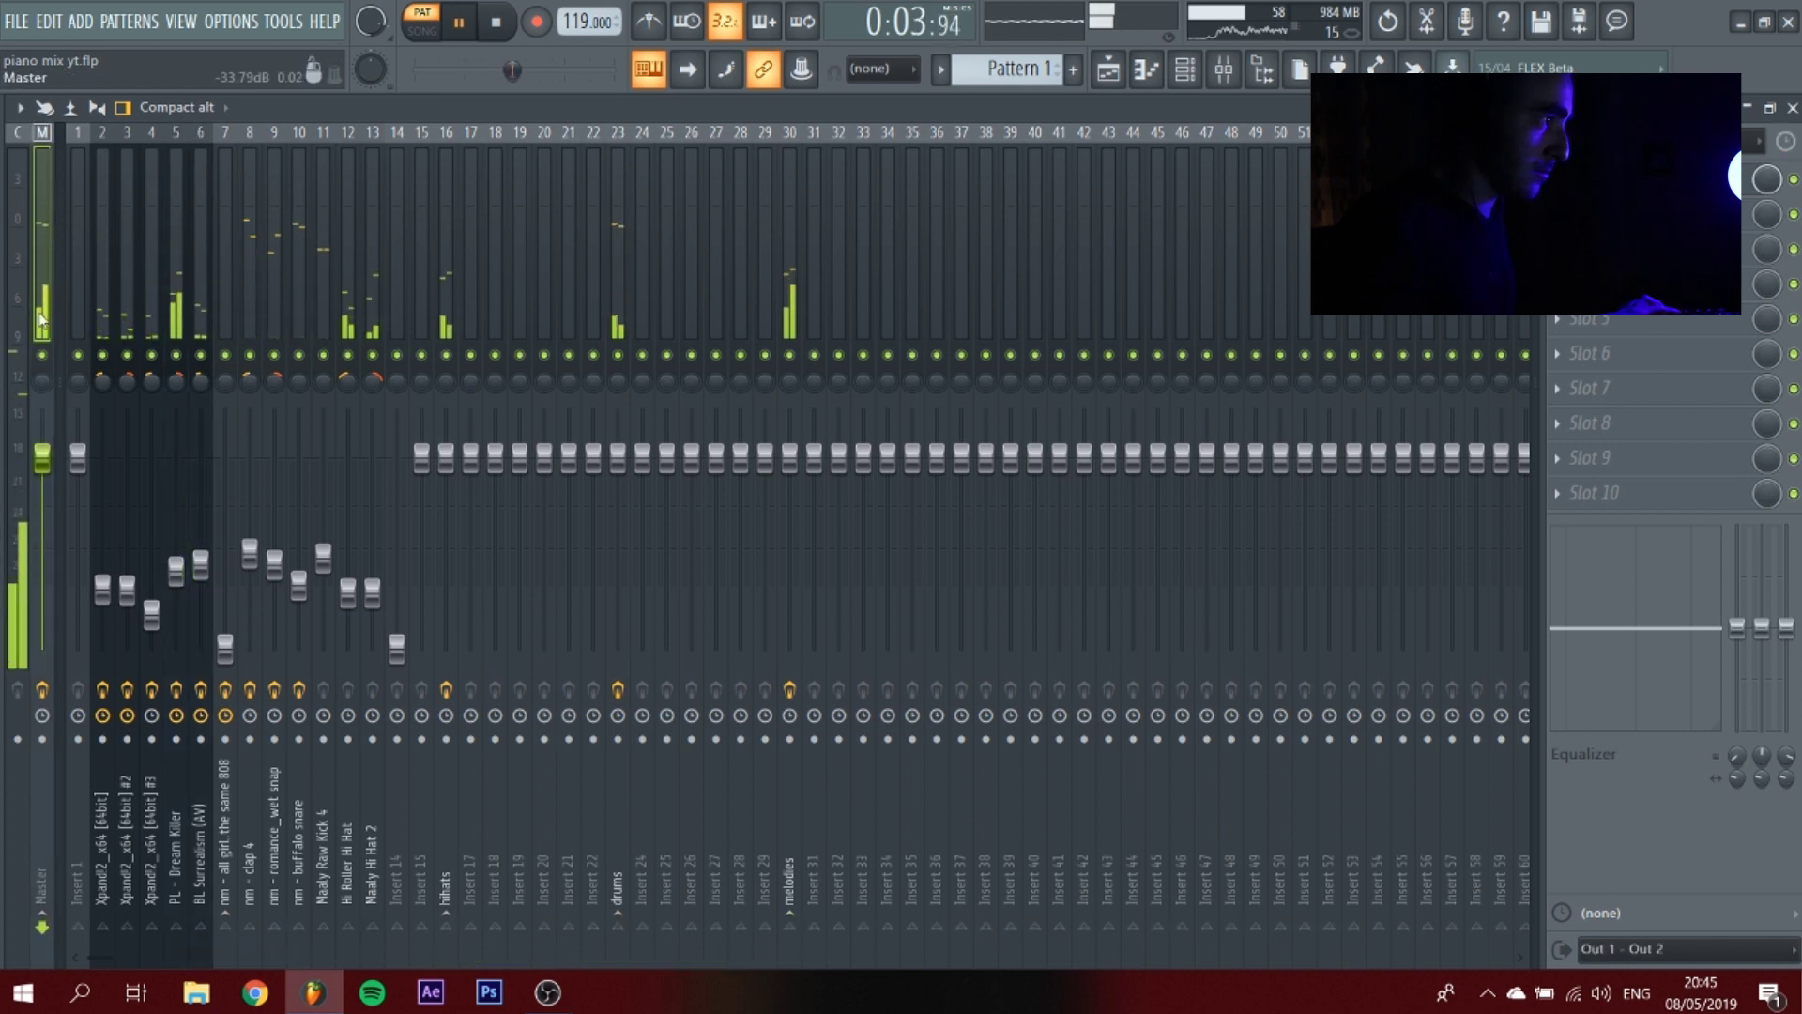
drag(226, 648, 226, 587)
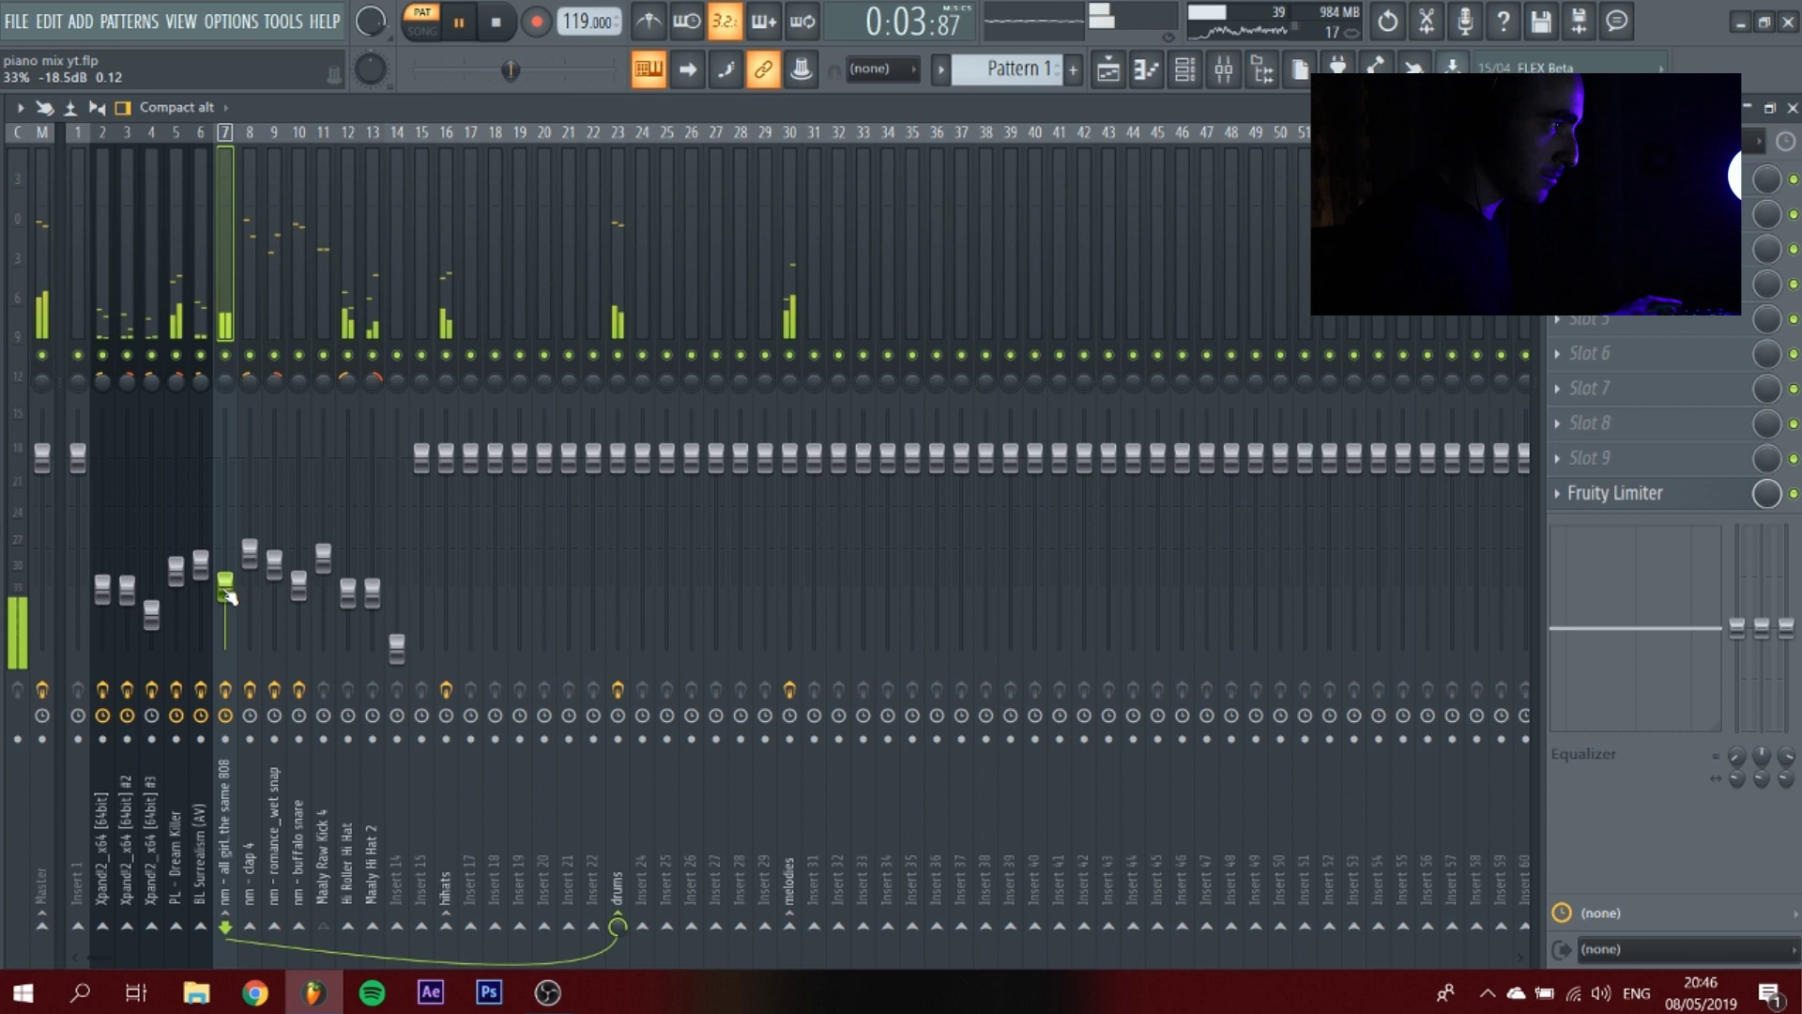
key(space)
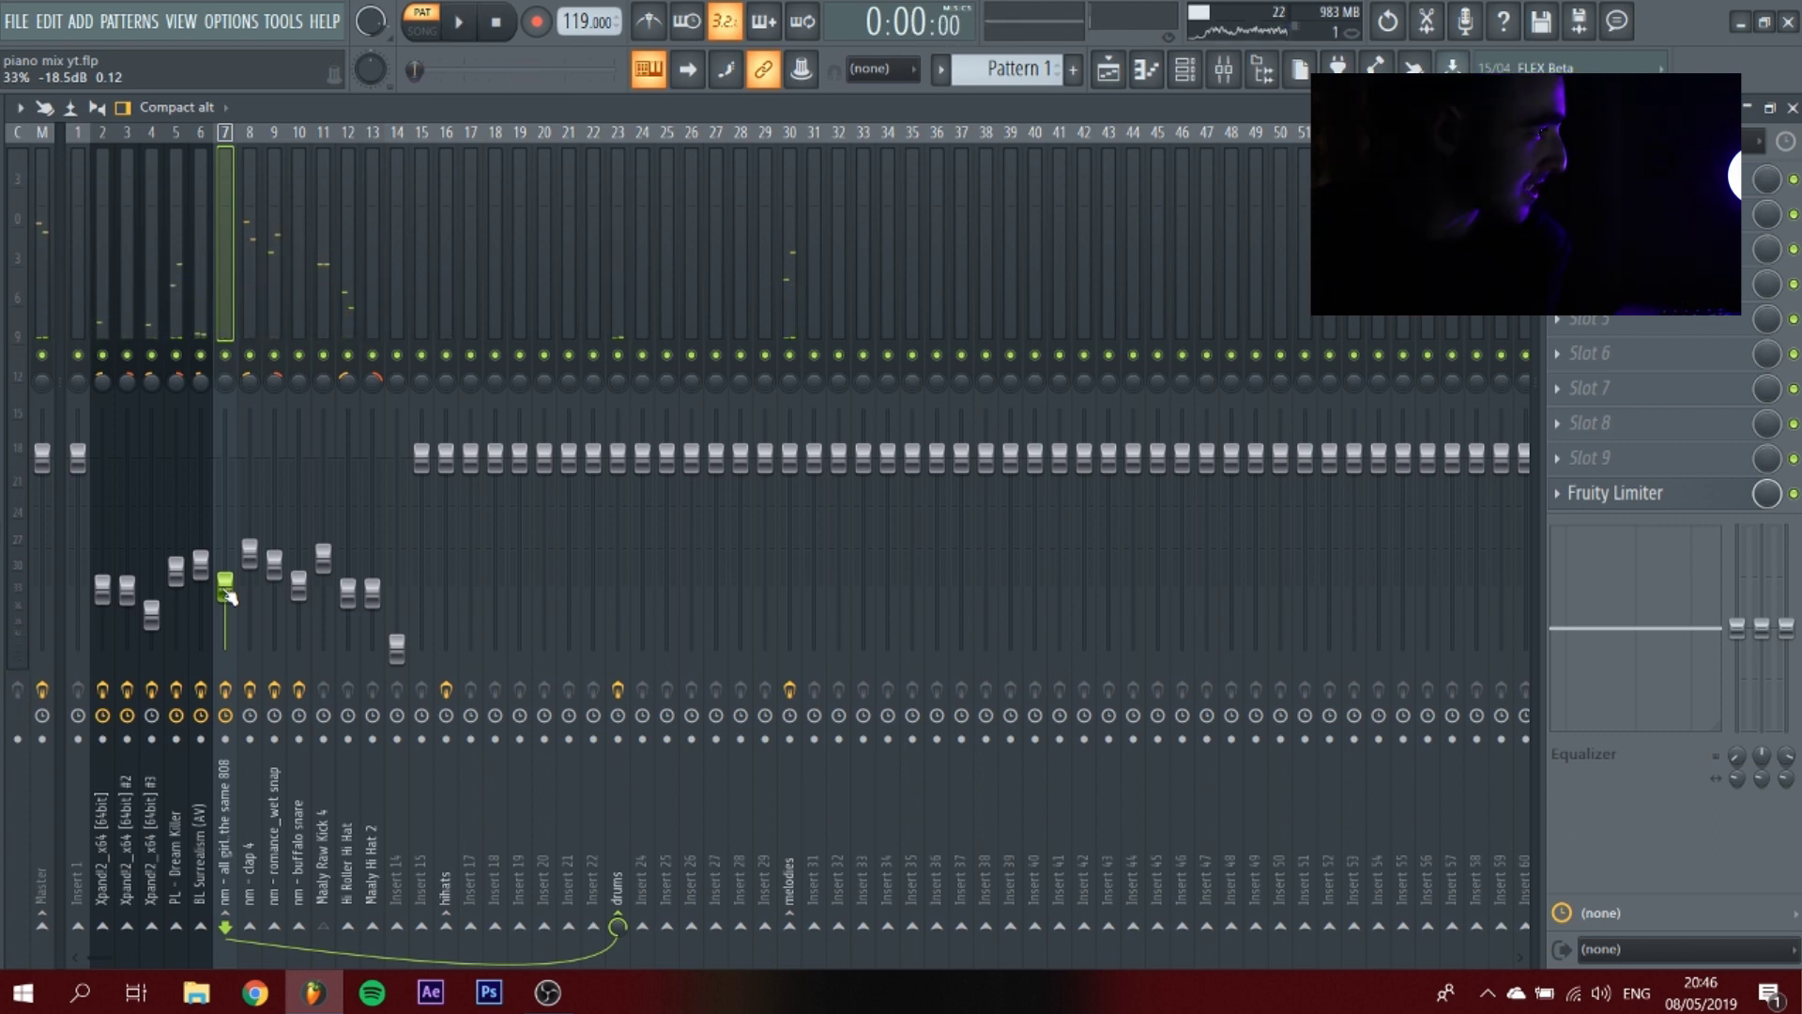
Add Fruity Parametric EQ 2 to the master's first effect slot and load its 40Hz + 18kHz cut preset.
click(49, 257)
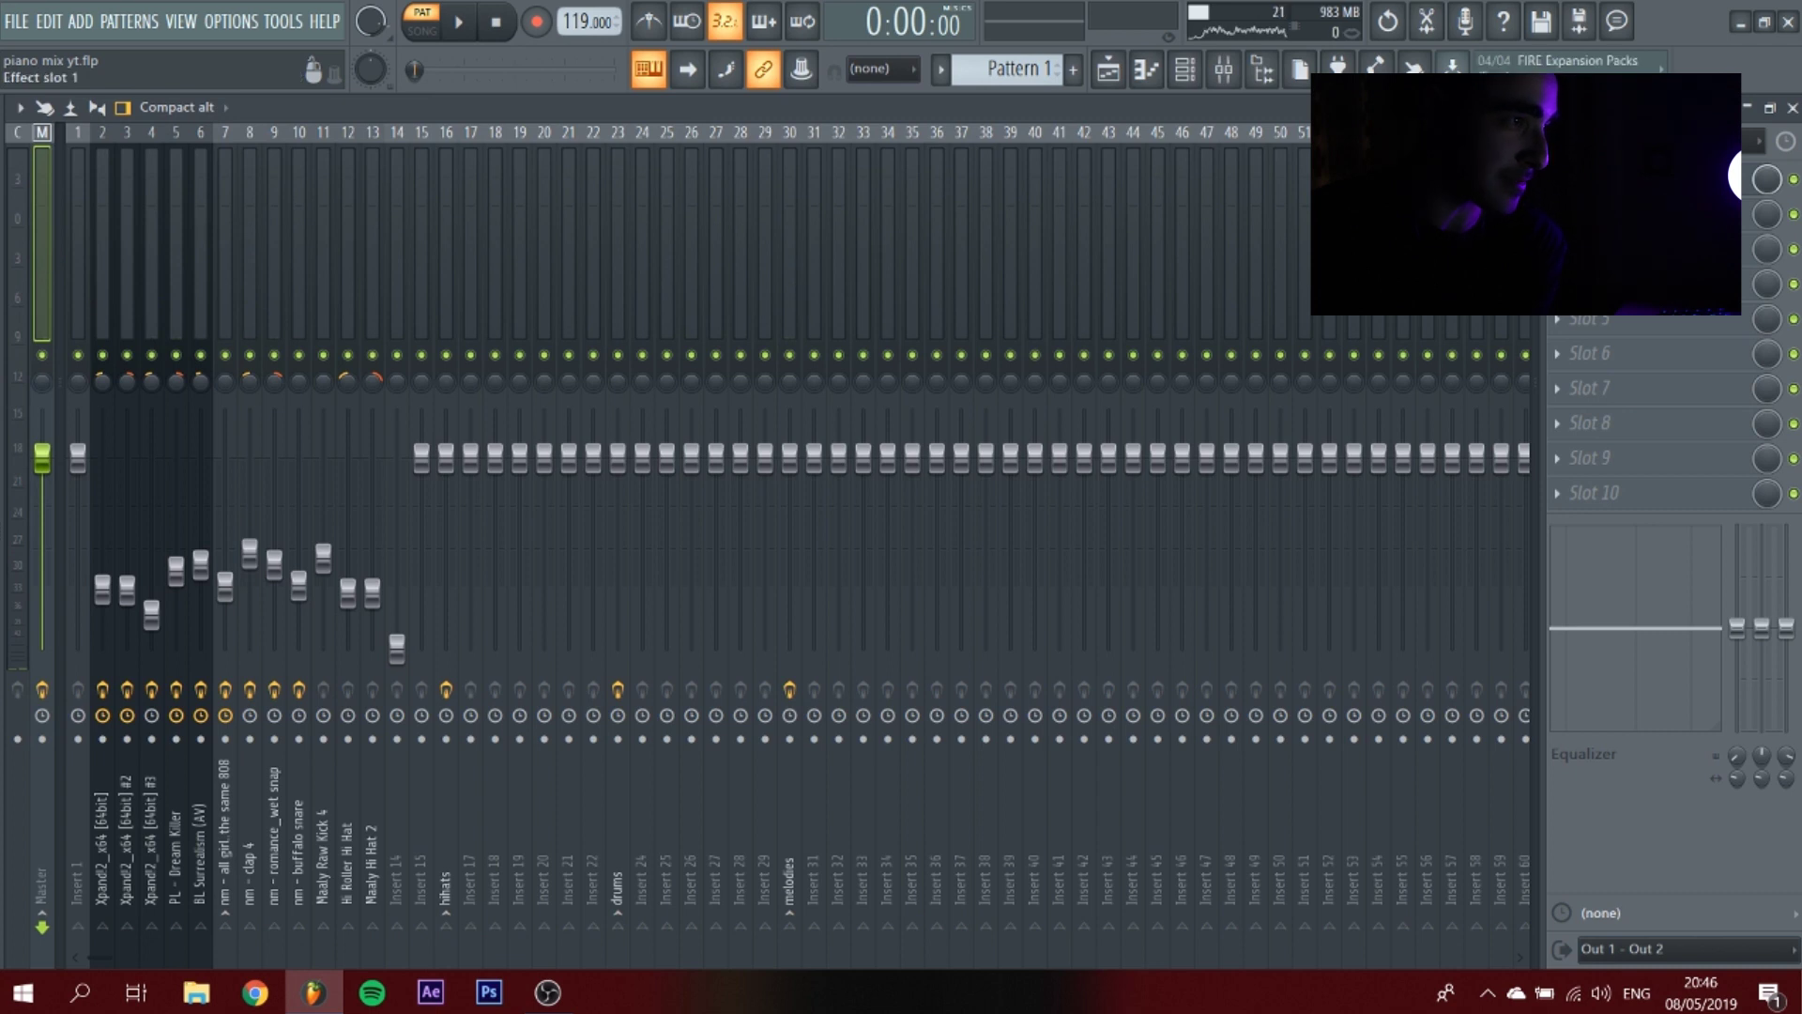
click(1558, 178)
mouse_move(1595, 208)
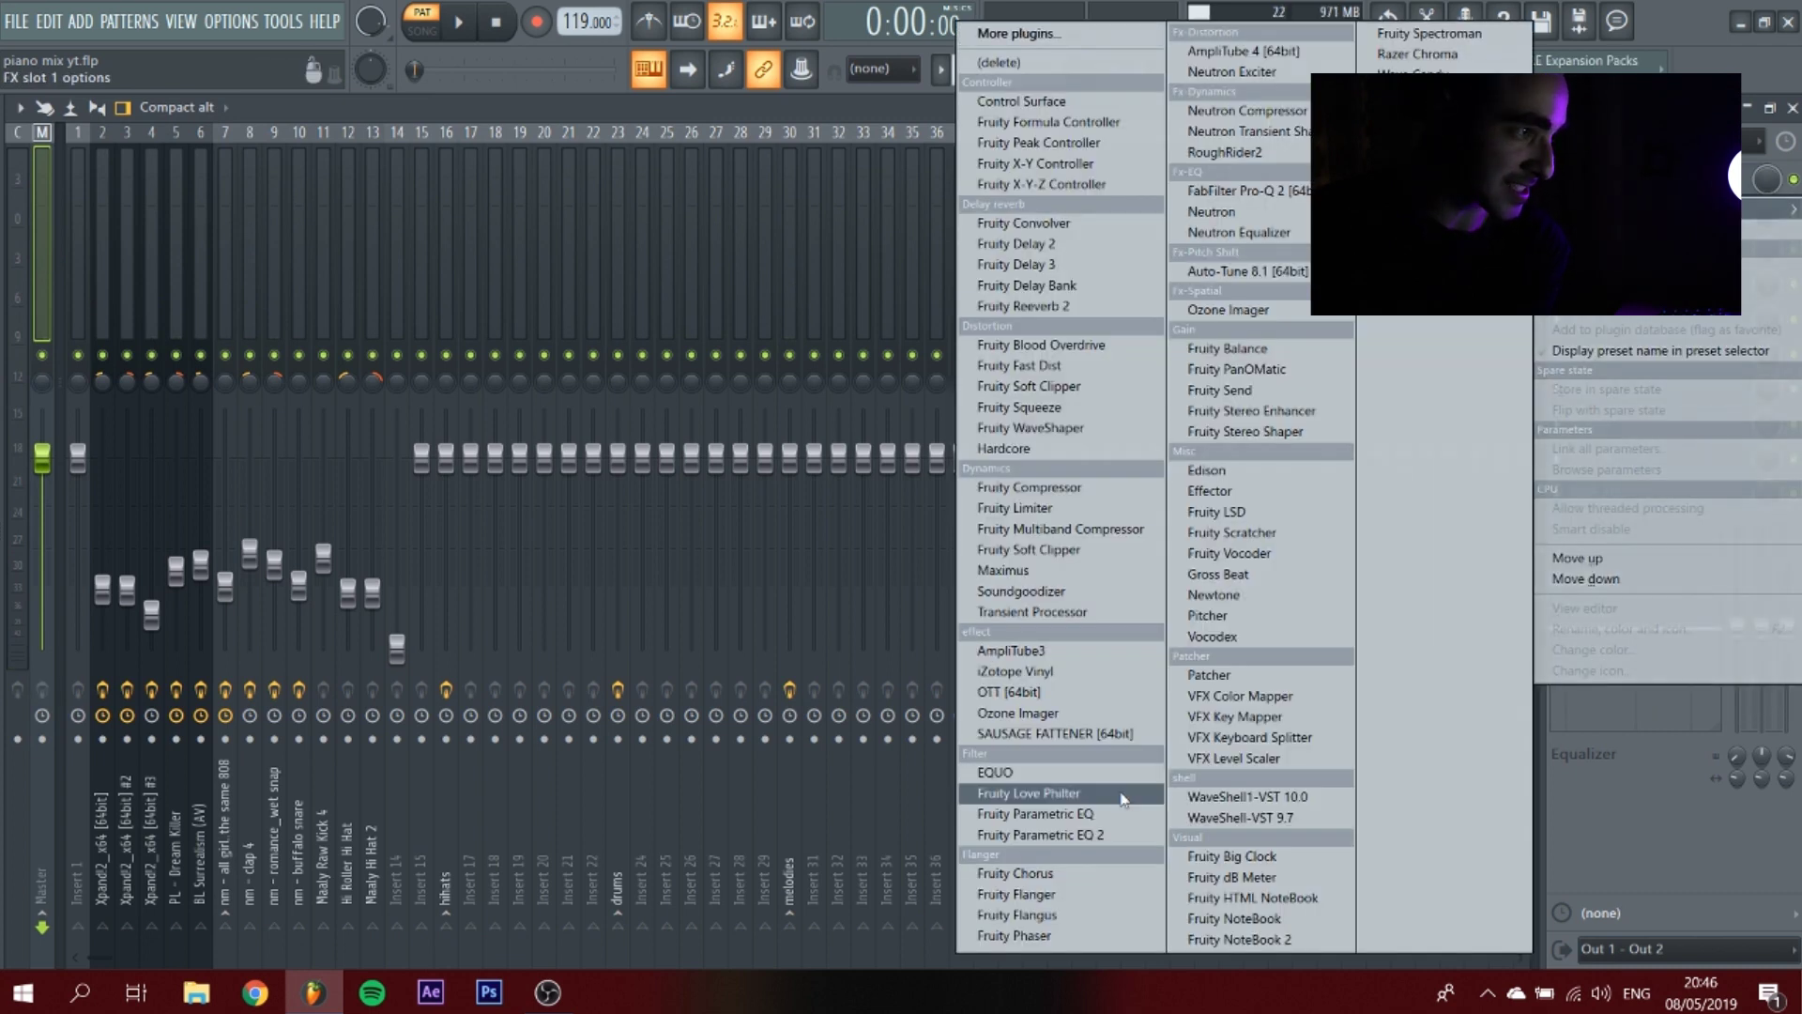
click(1038, 834)
click(757, 268)
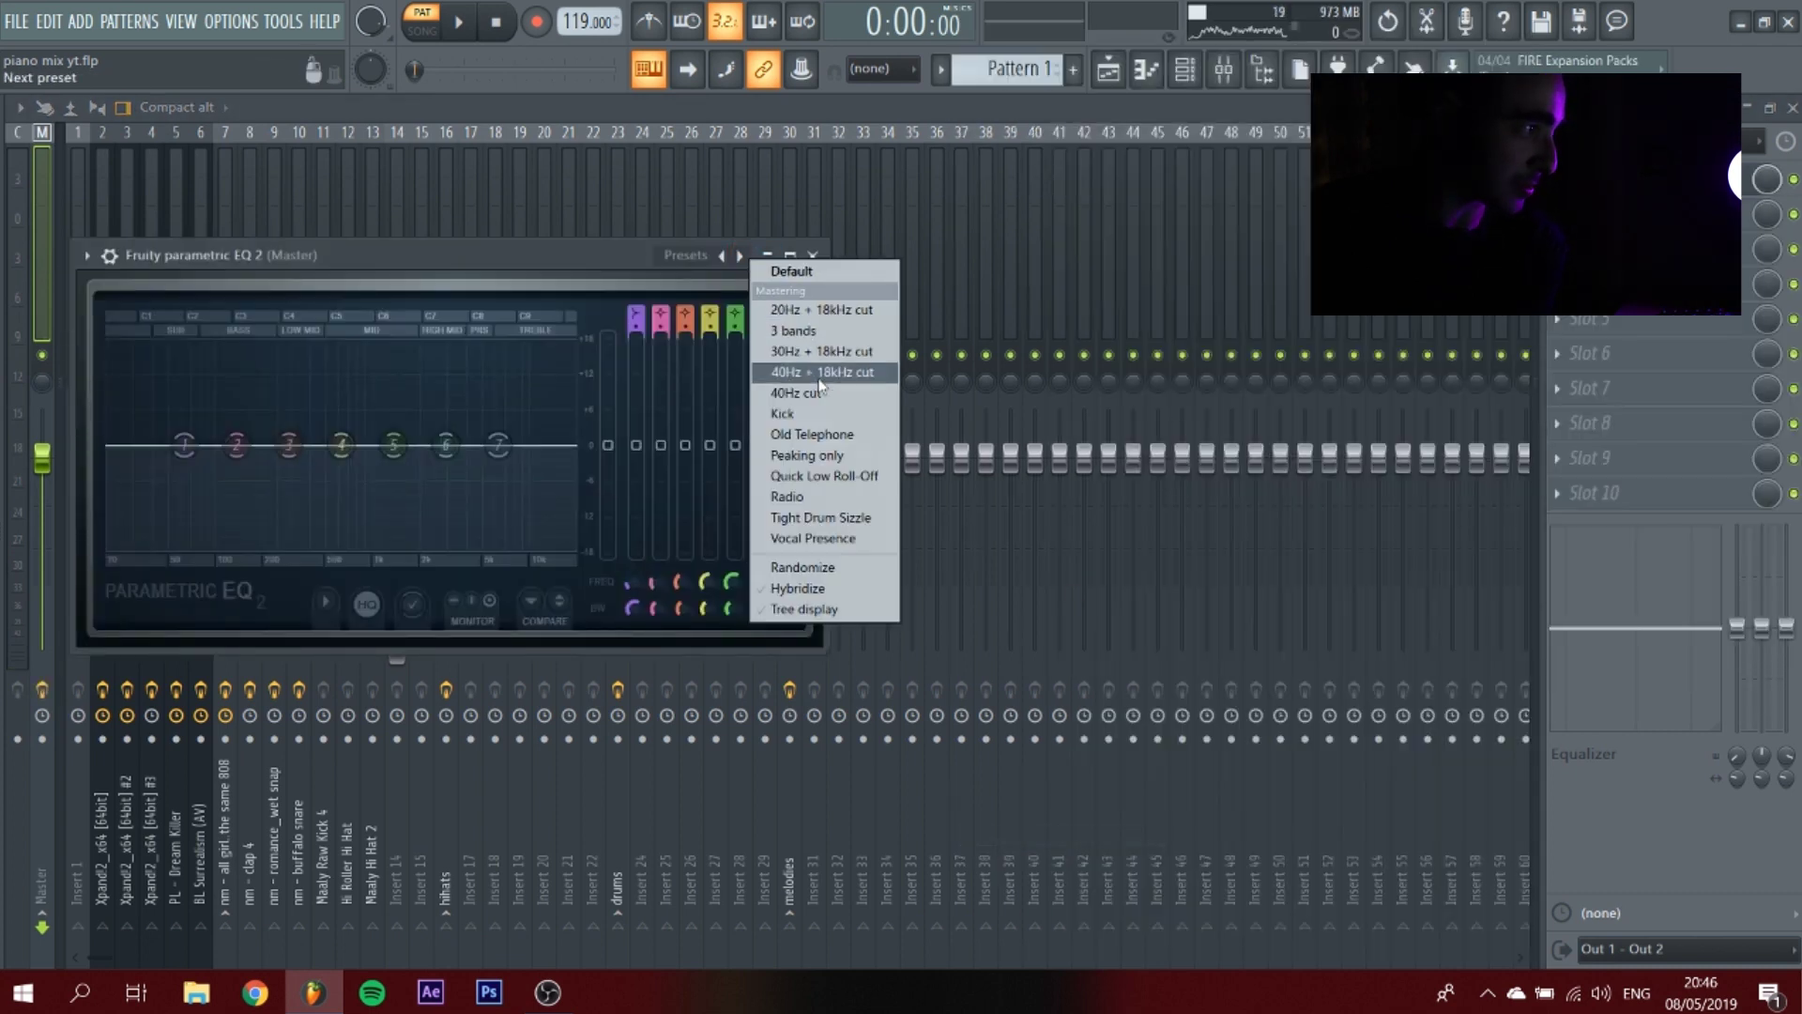
click(785, 372)
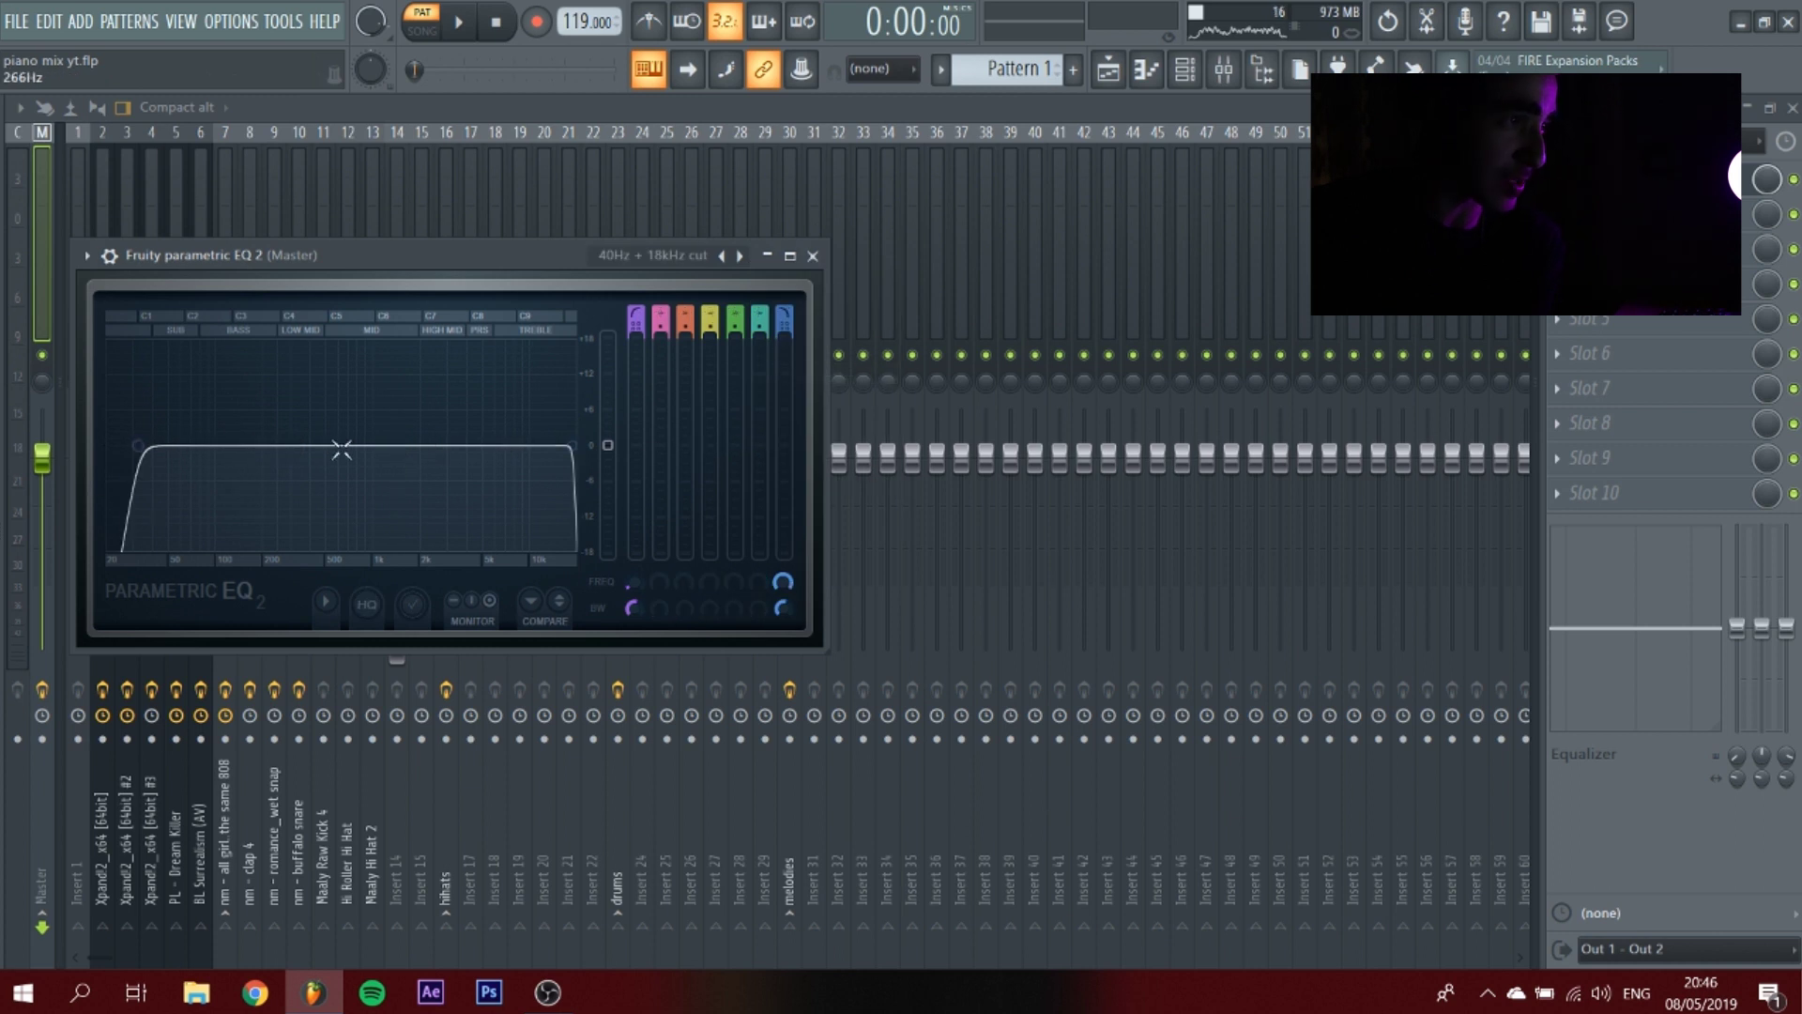
Add Maximus to the master's second effect slot.
click(1596, 215)
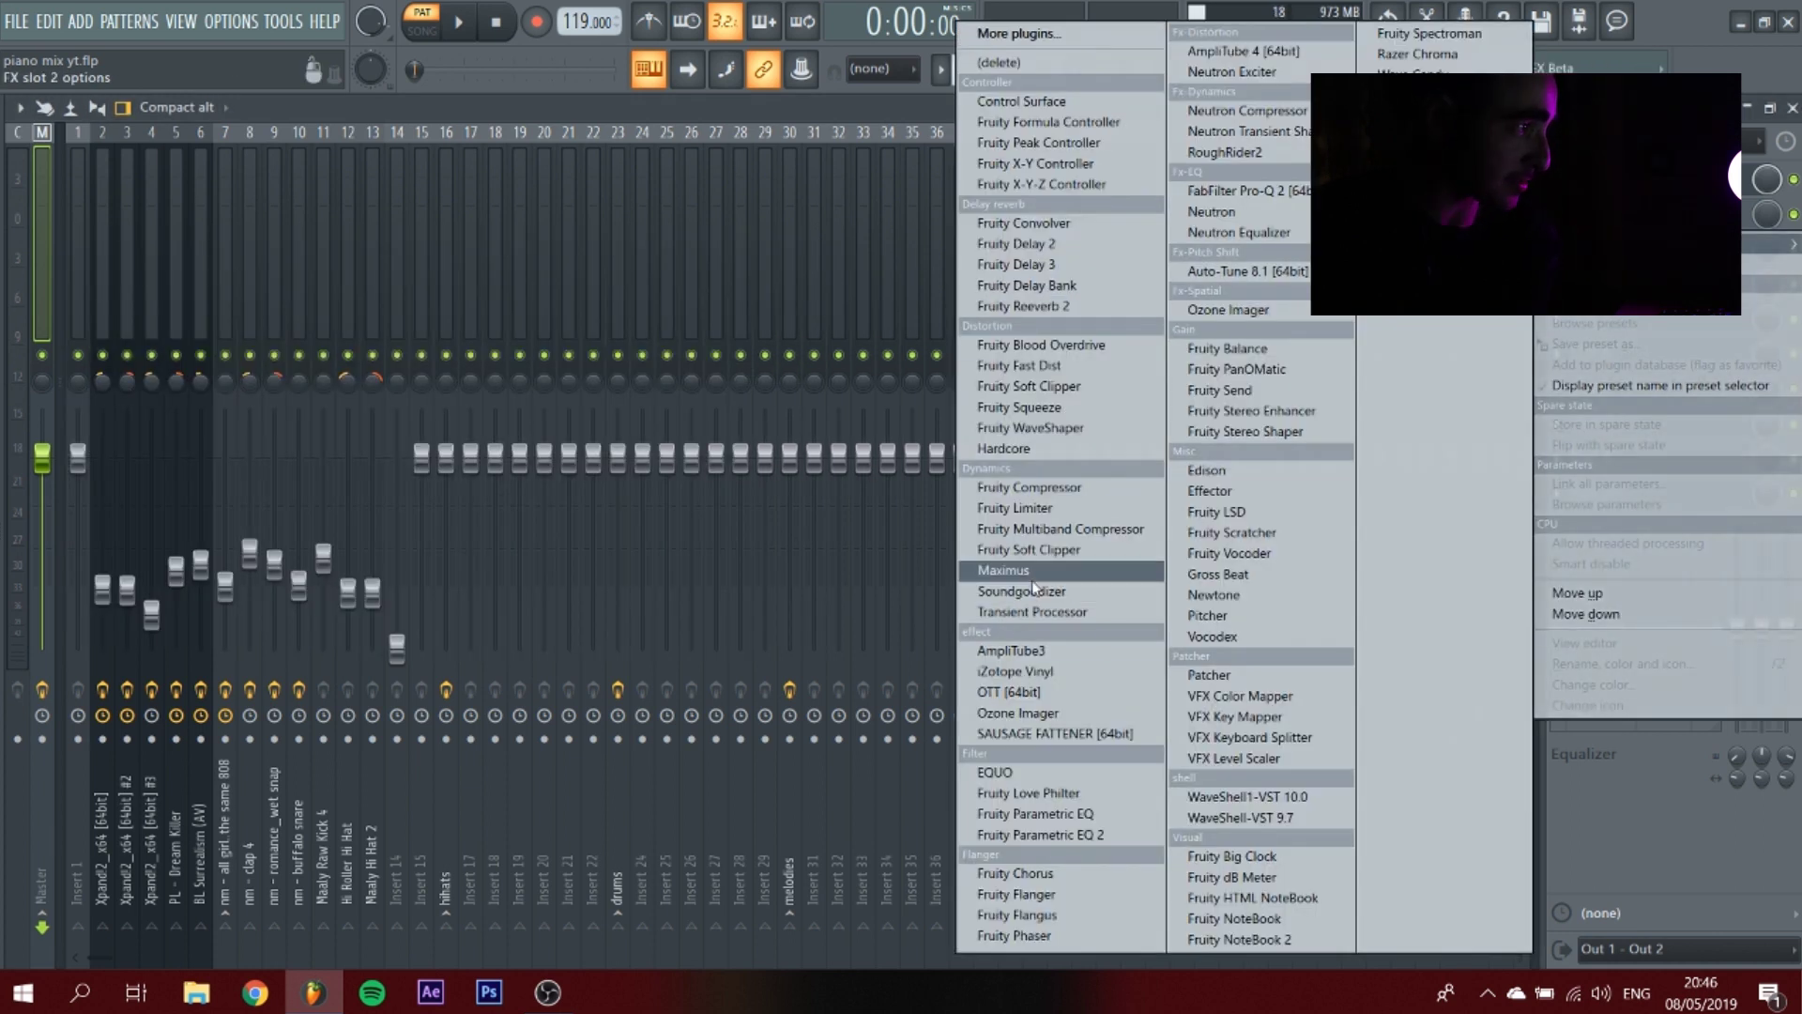
click(986, 570)
drag(289, 279, 812, 367)
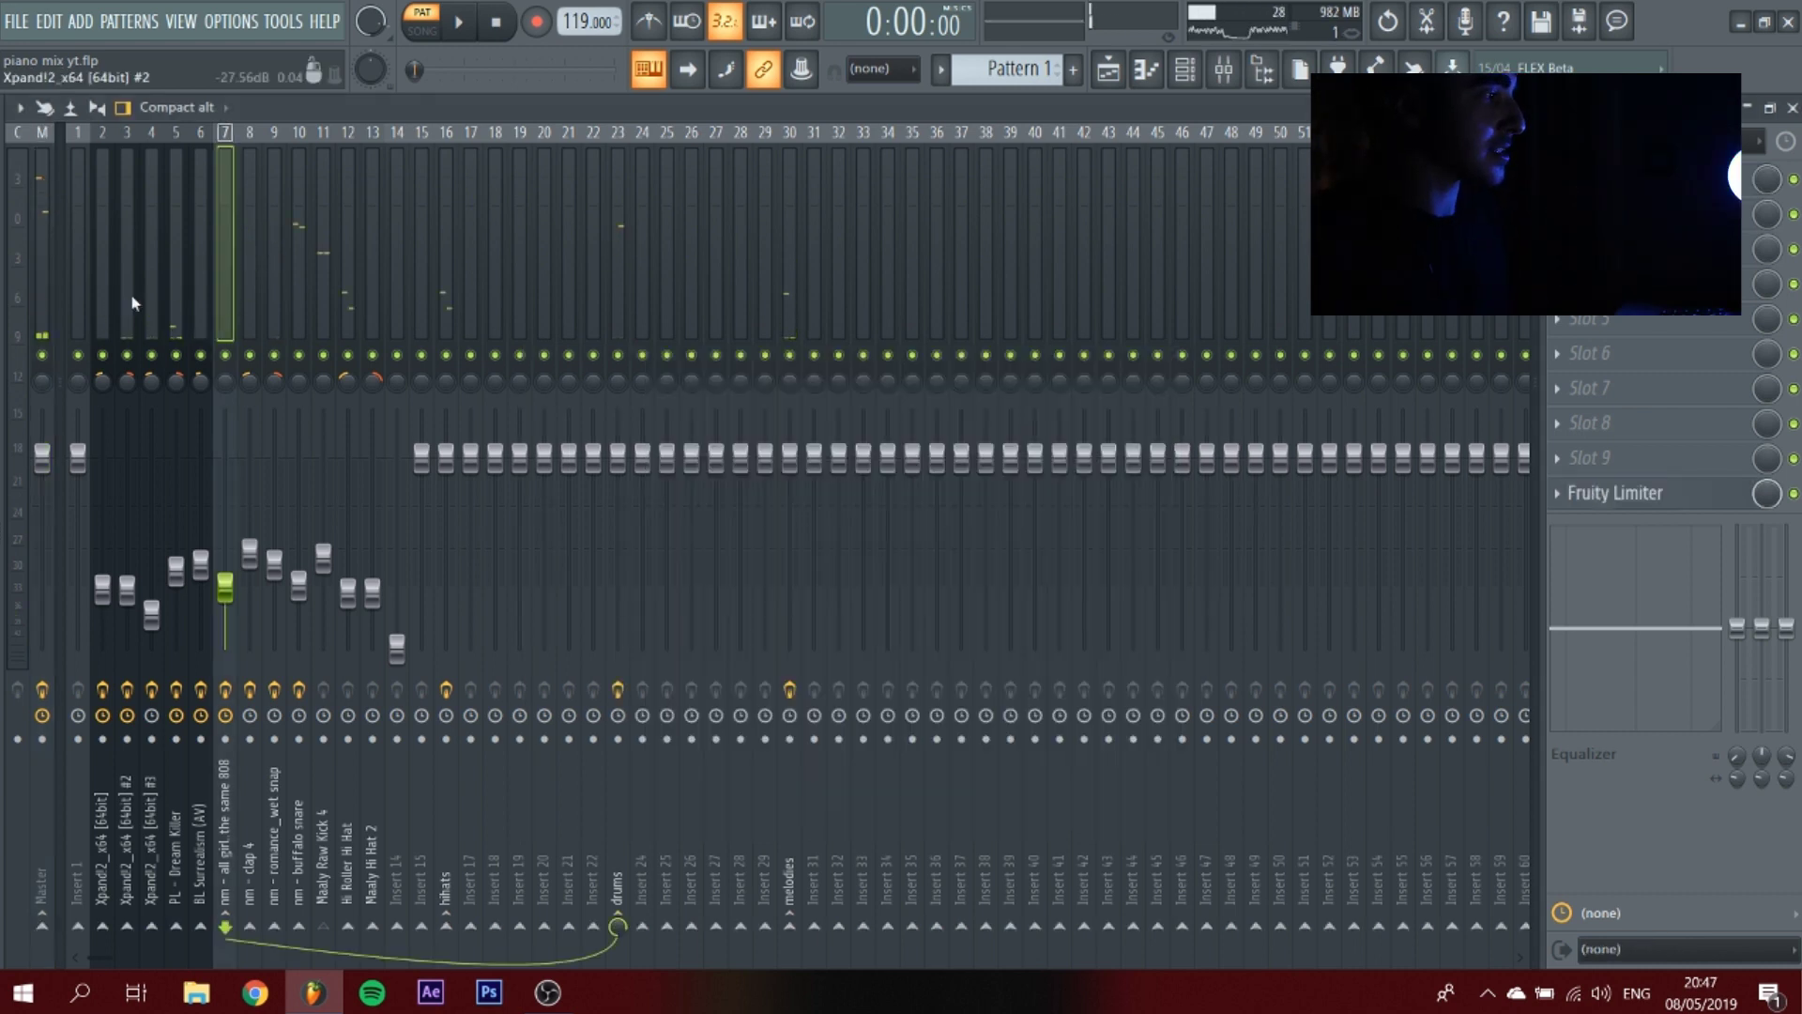
Compare the mix with the master effects bypassed and re-enabled during playback, and stop playback.
click(43, 272)
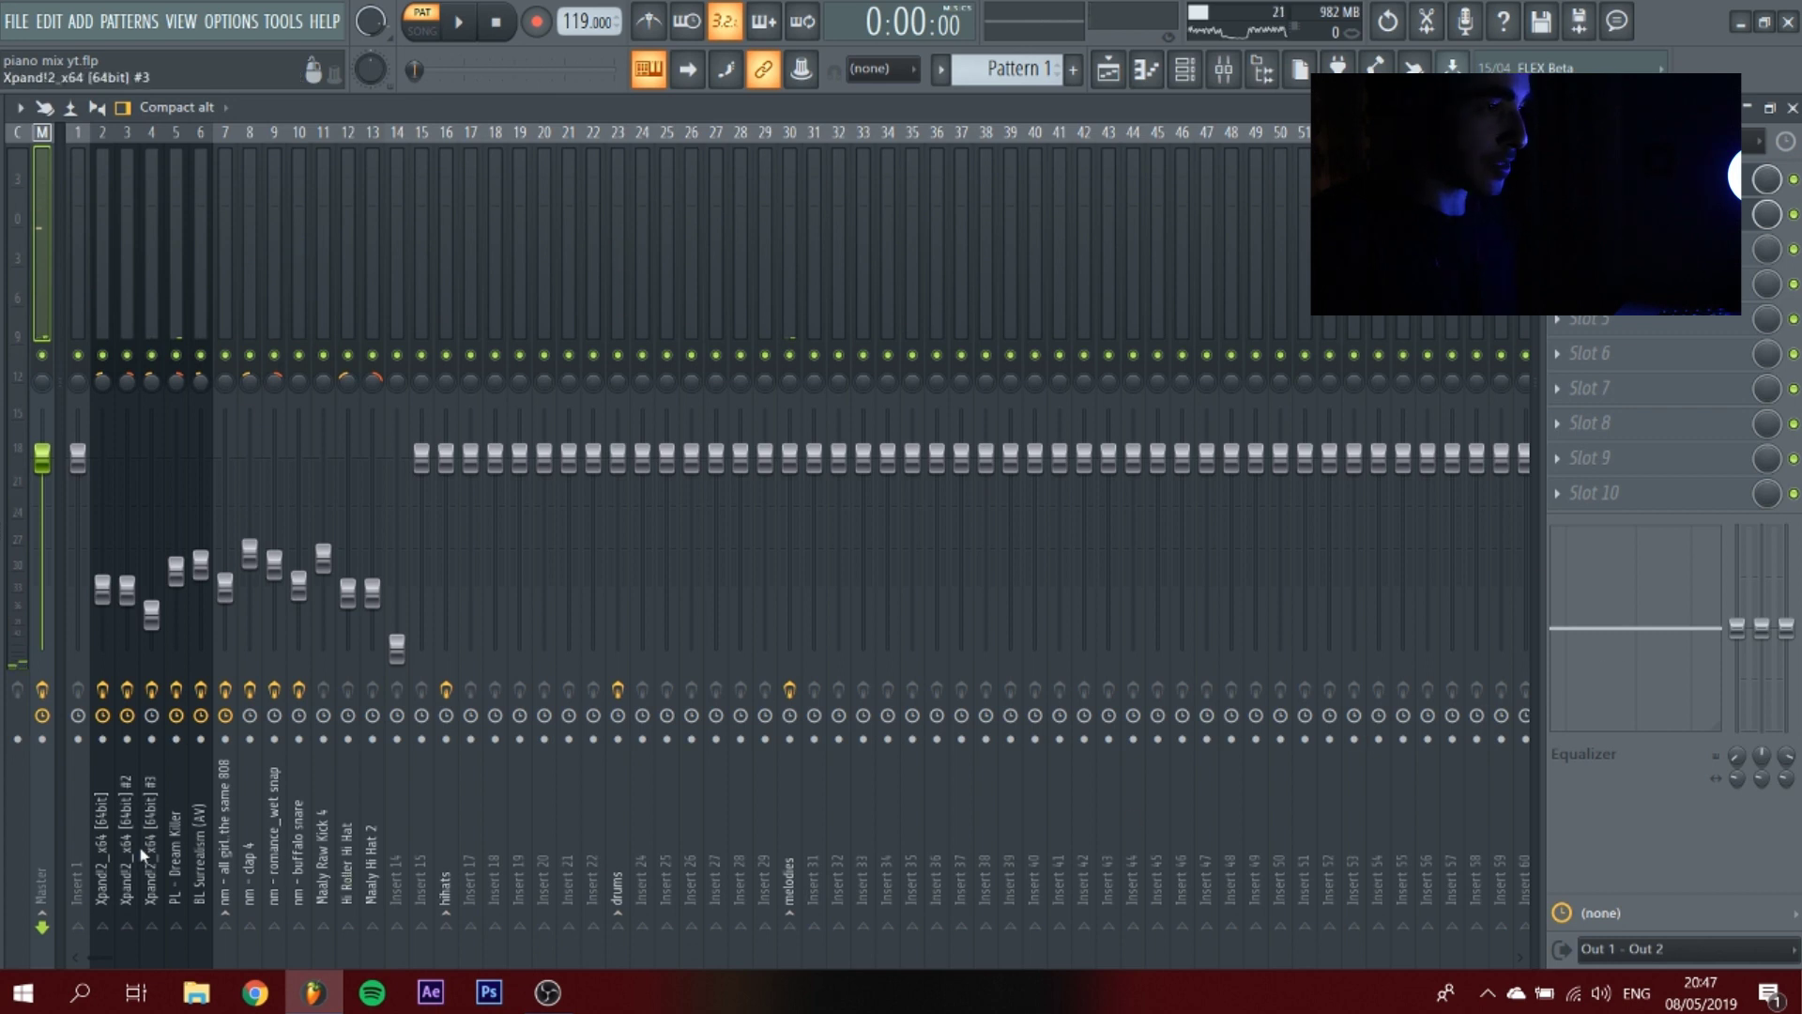
click(43, 691)
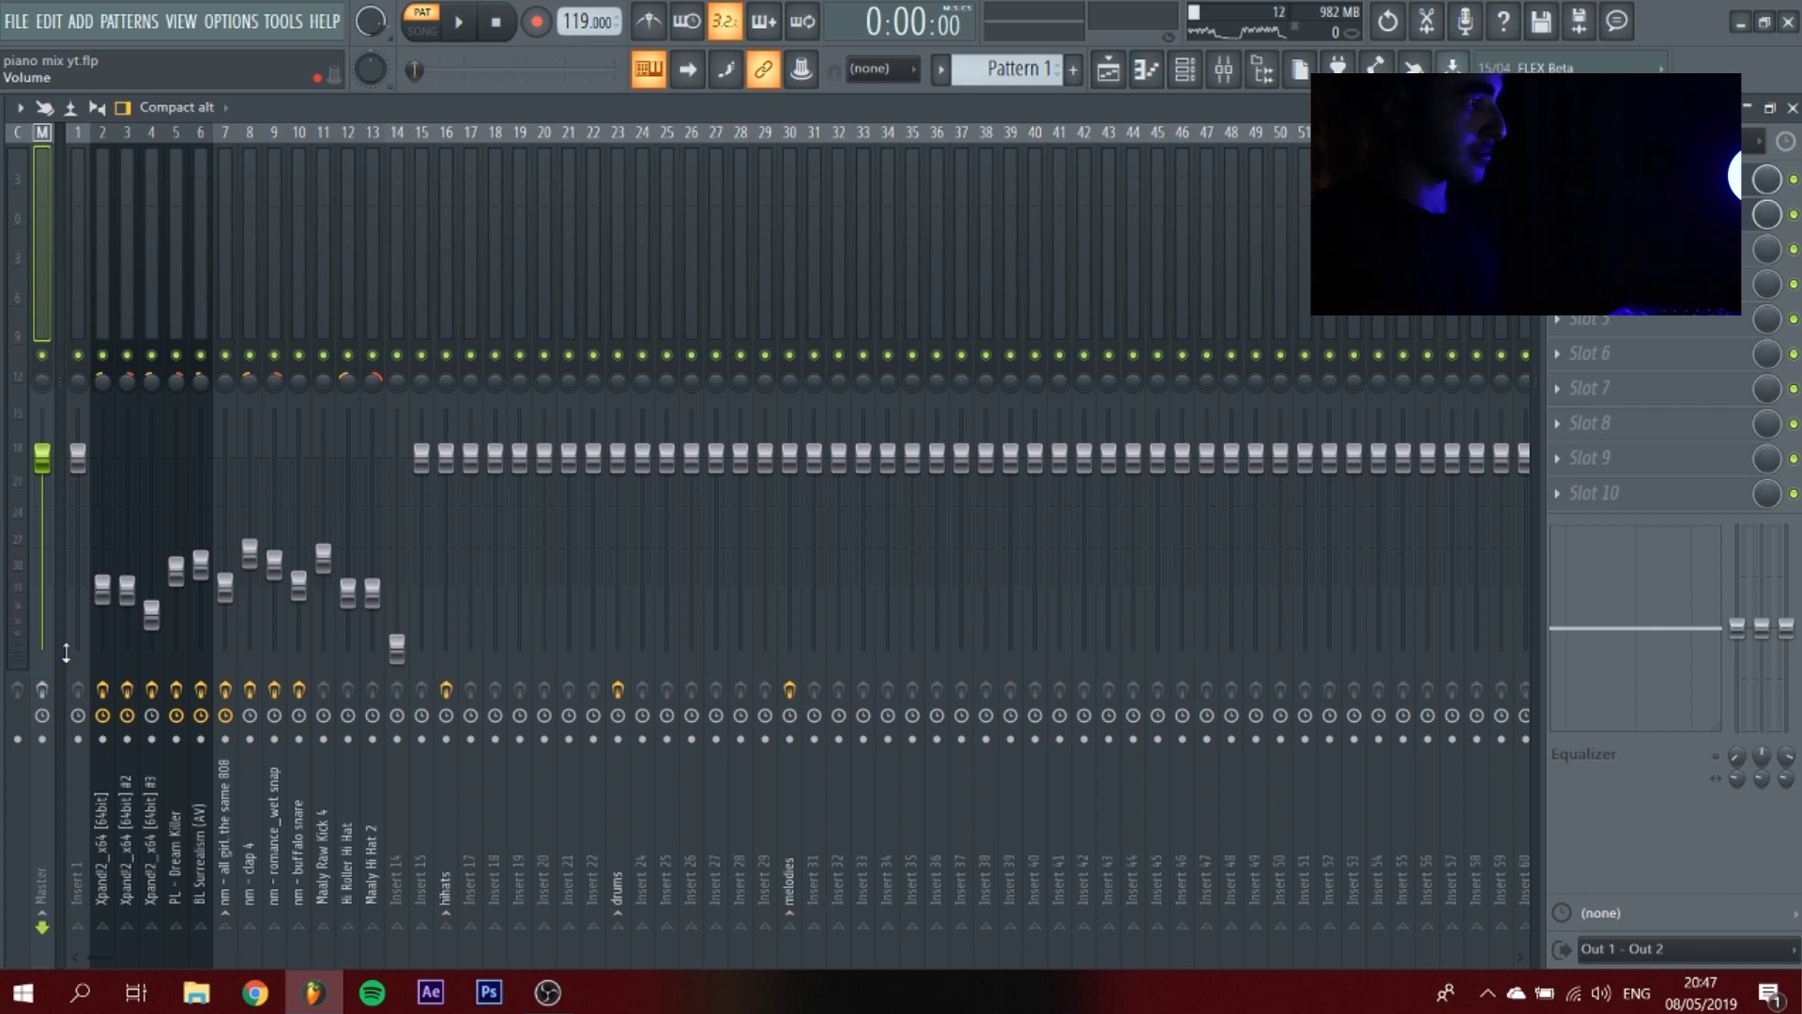
key(space)
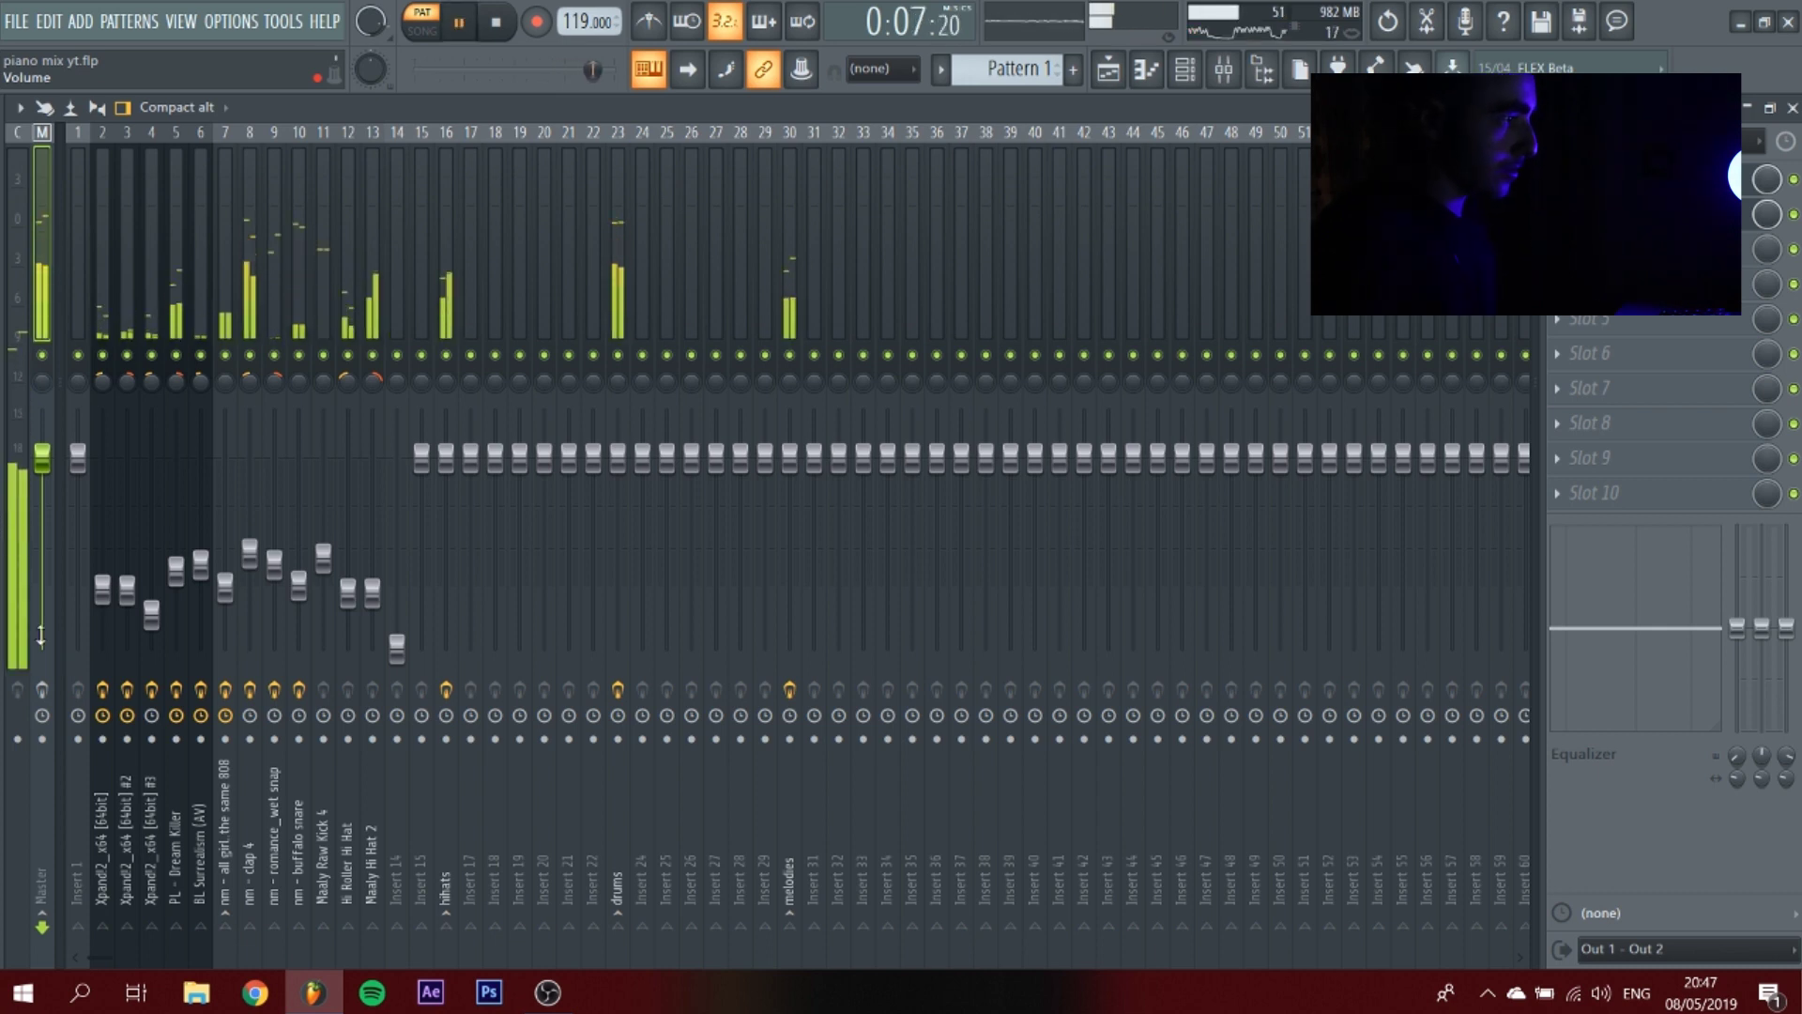
click(42, 691)
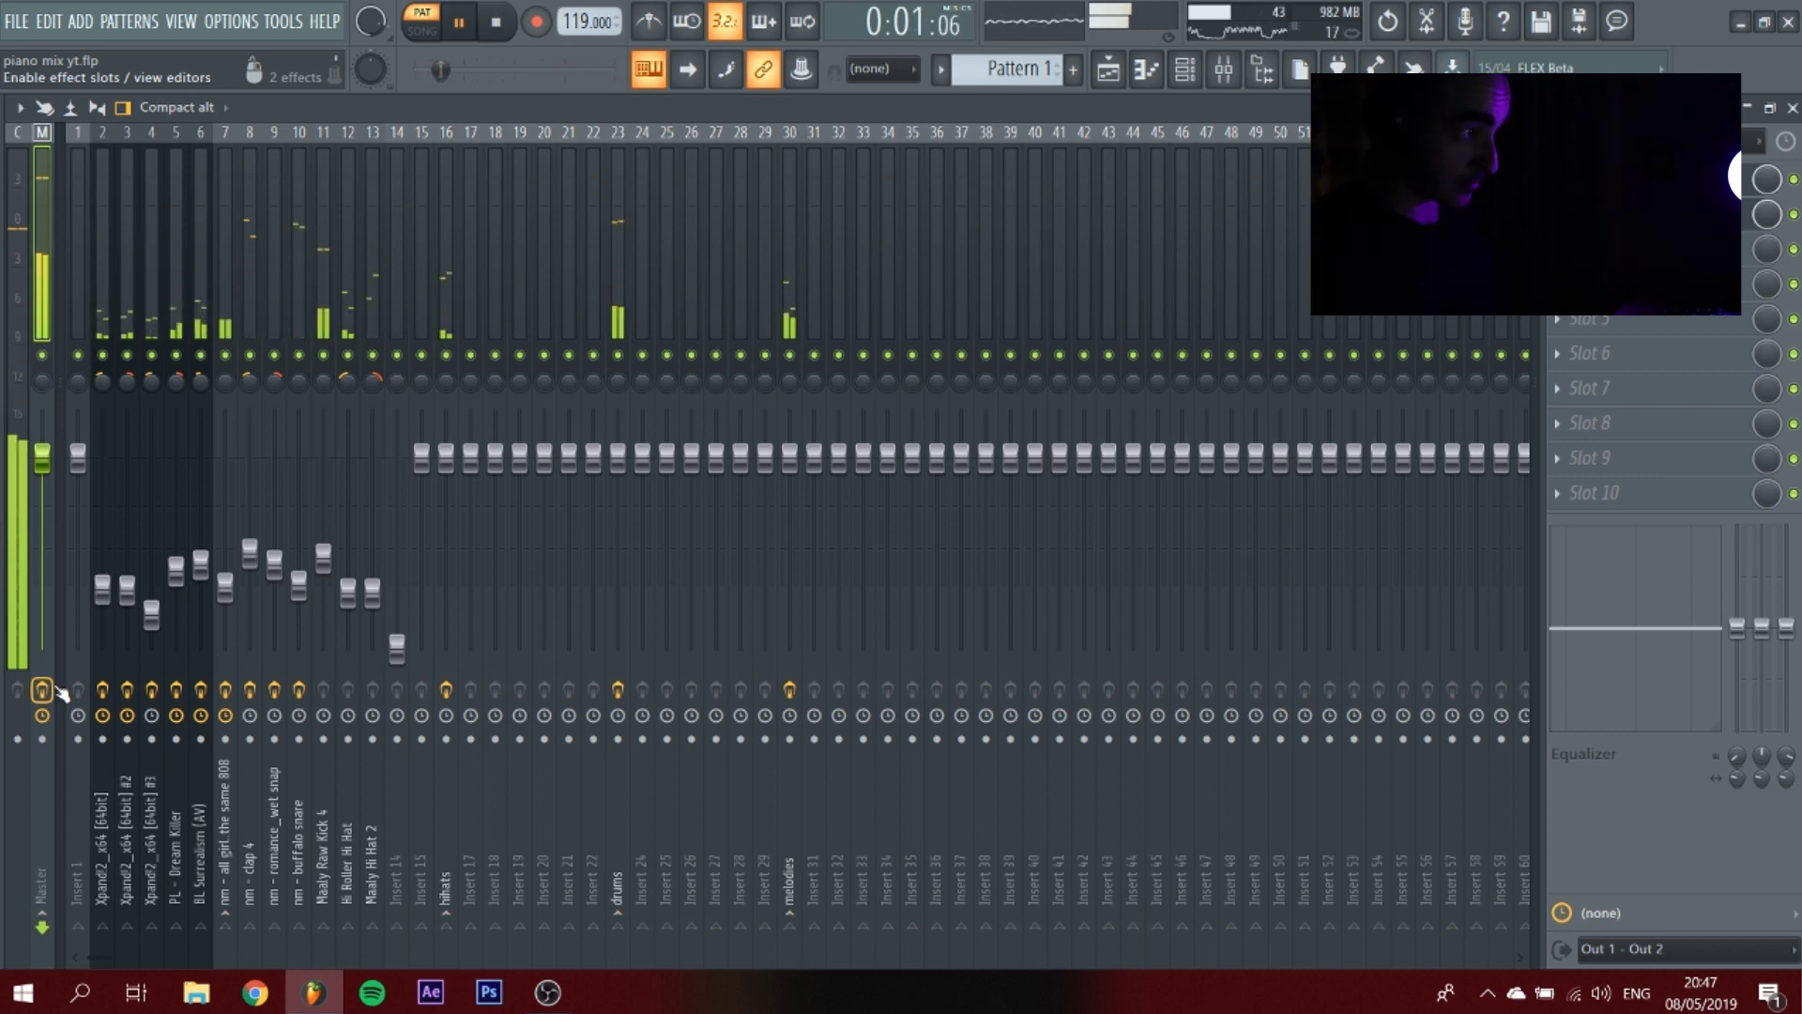
key(space)
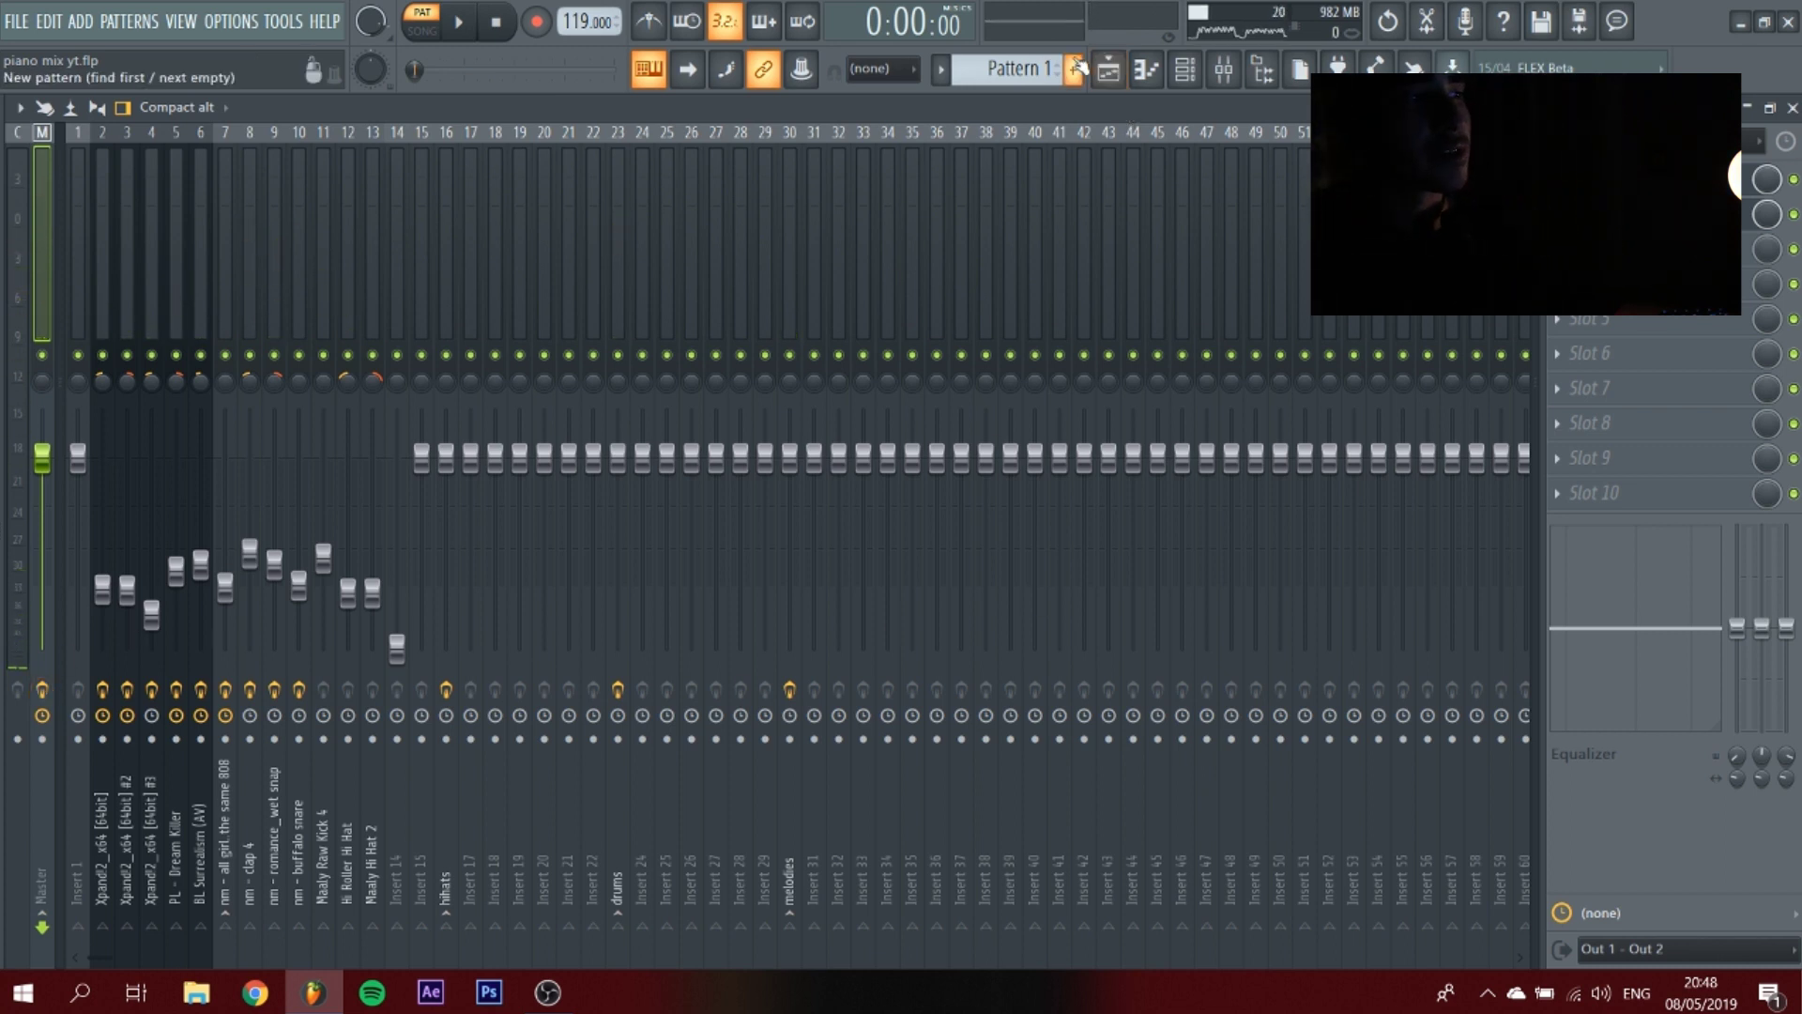
Open the channel rack.
click(1184, 68)
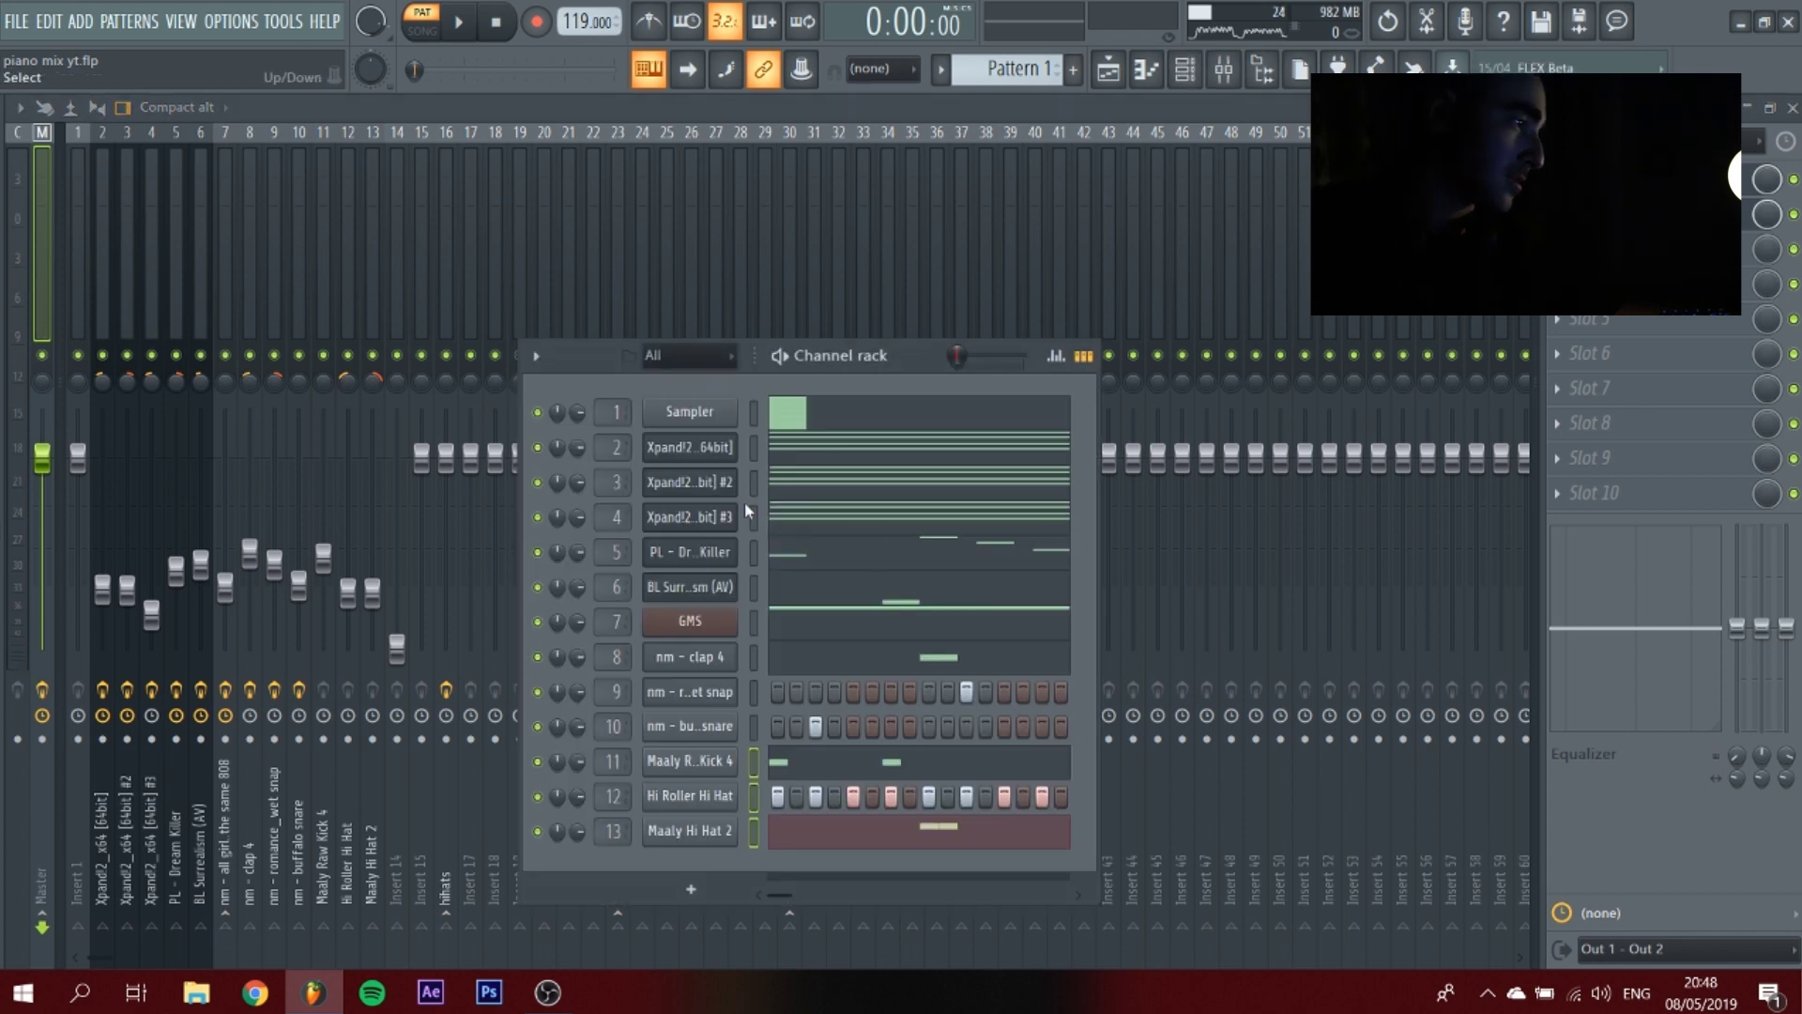